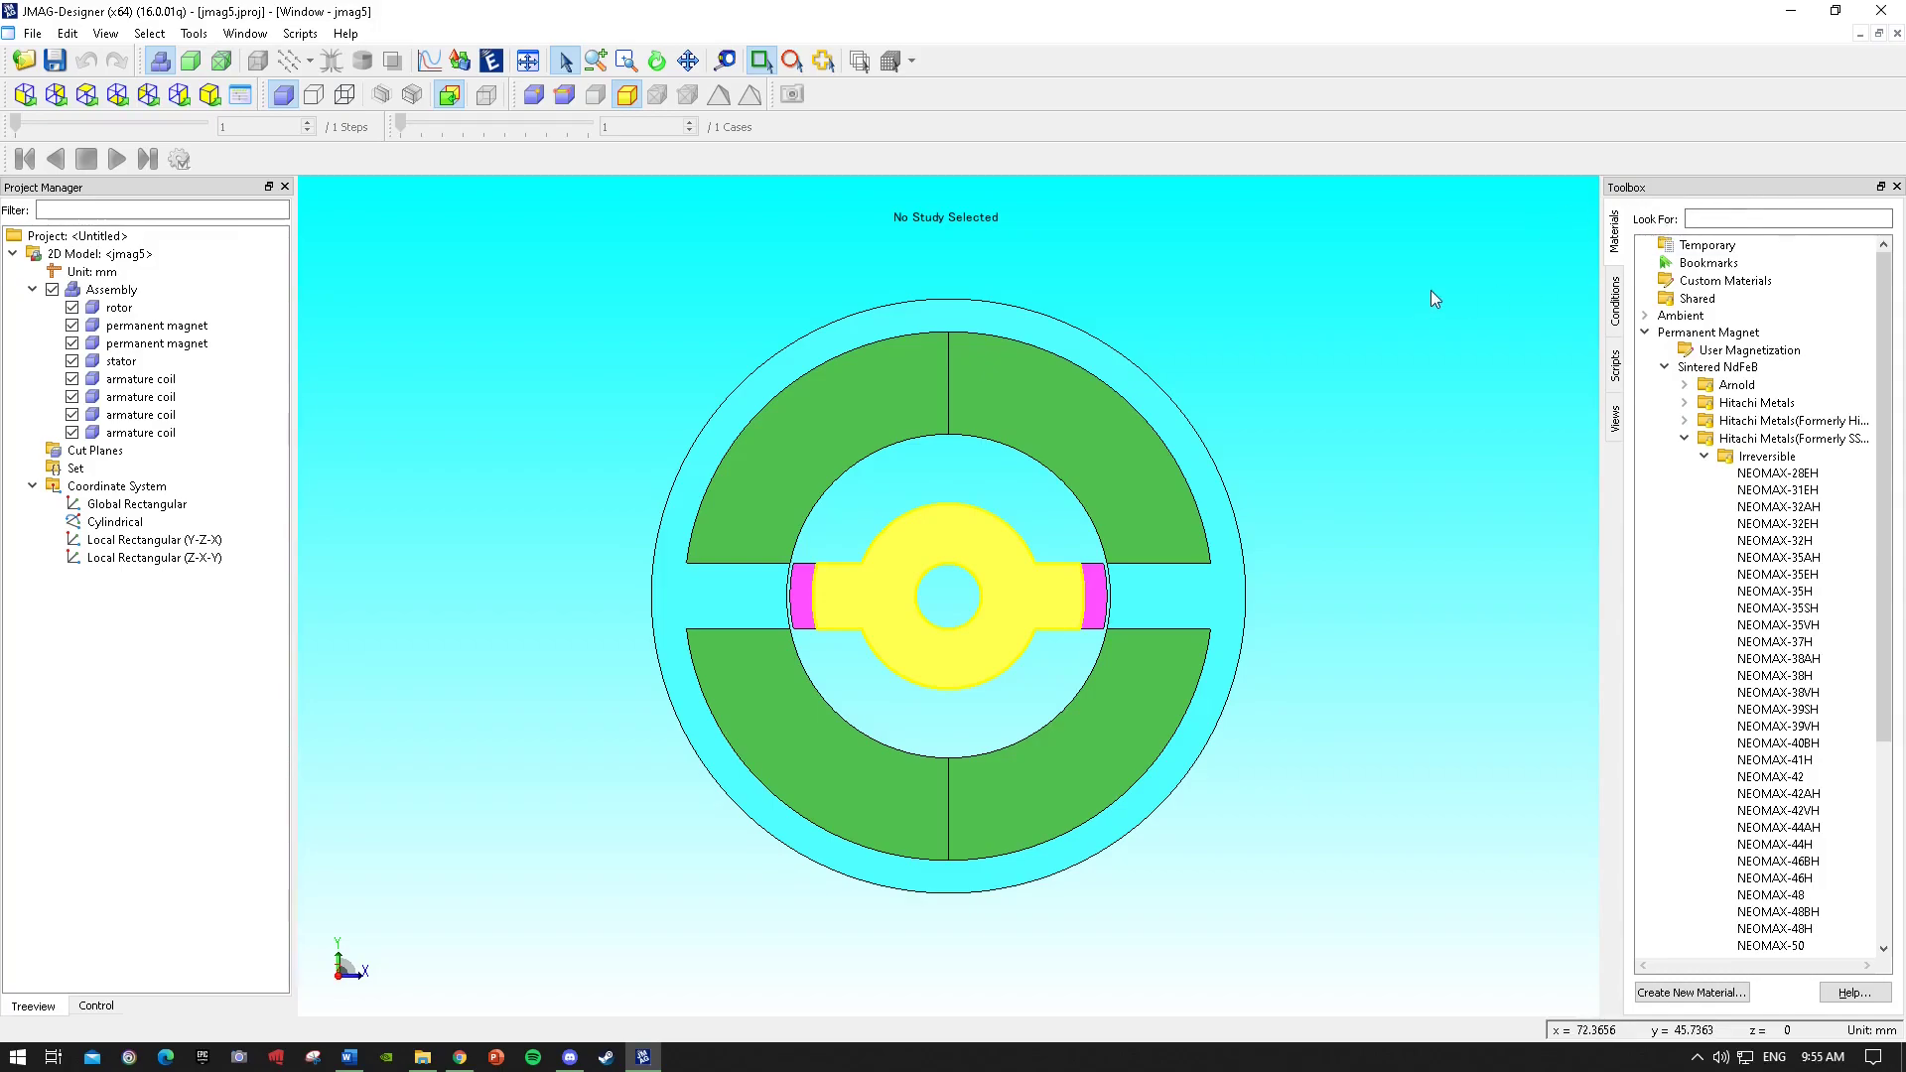
Review the assignment's parts, materials and conditions table in the Word document.
click(348, 1056)
scroll(1093, 484, up, 1)
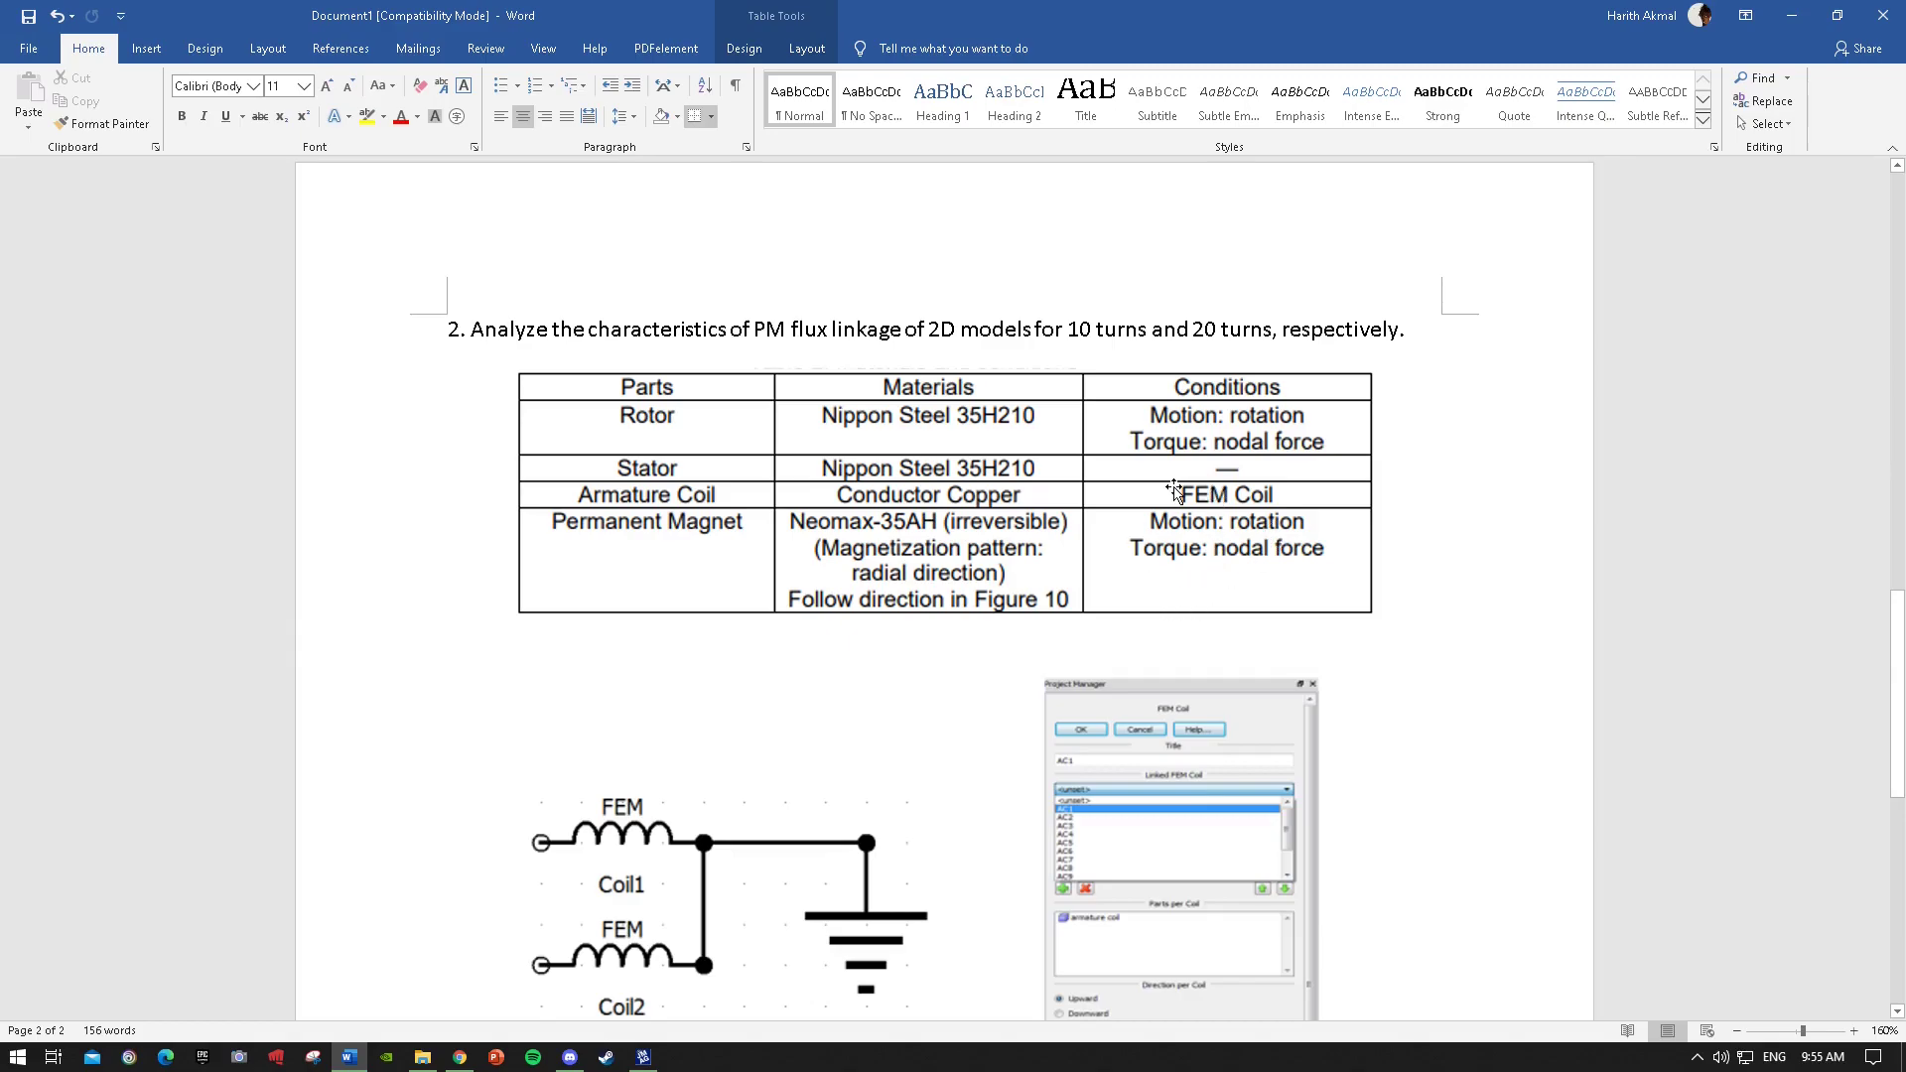
key(alt+Tab)
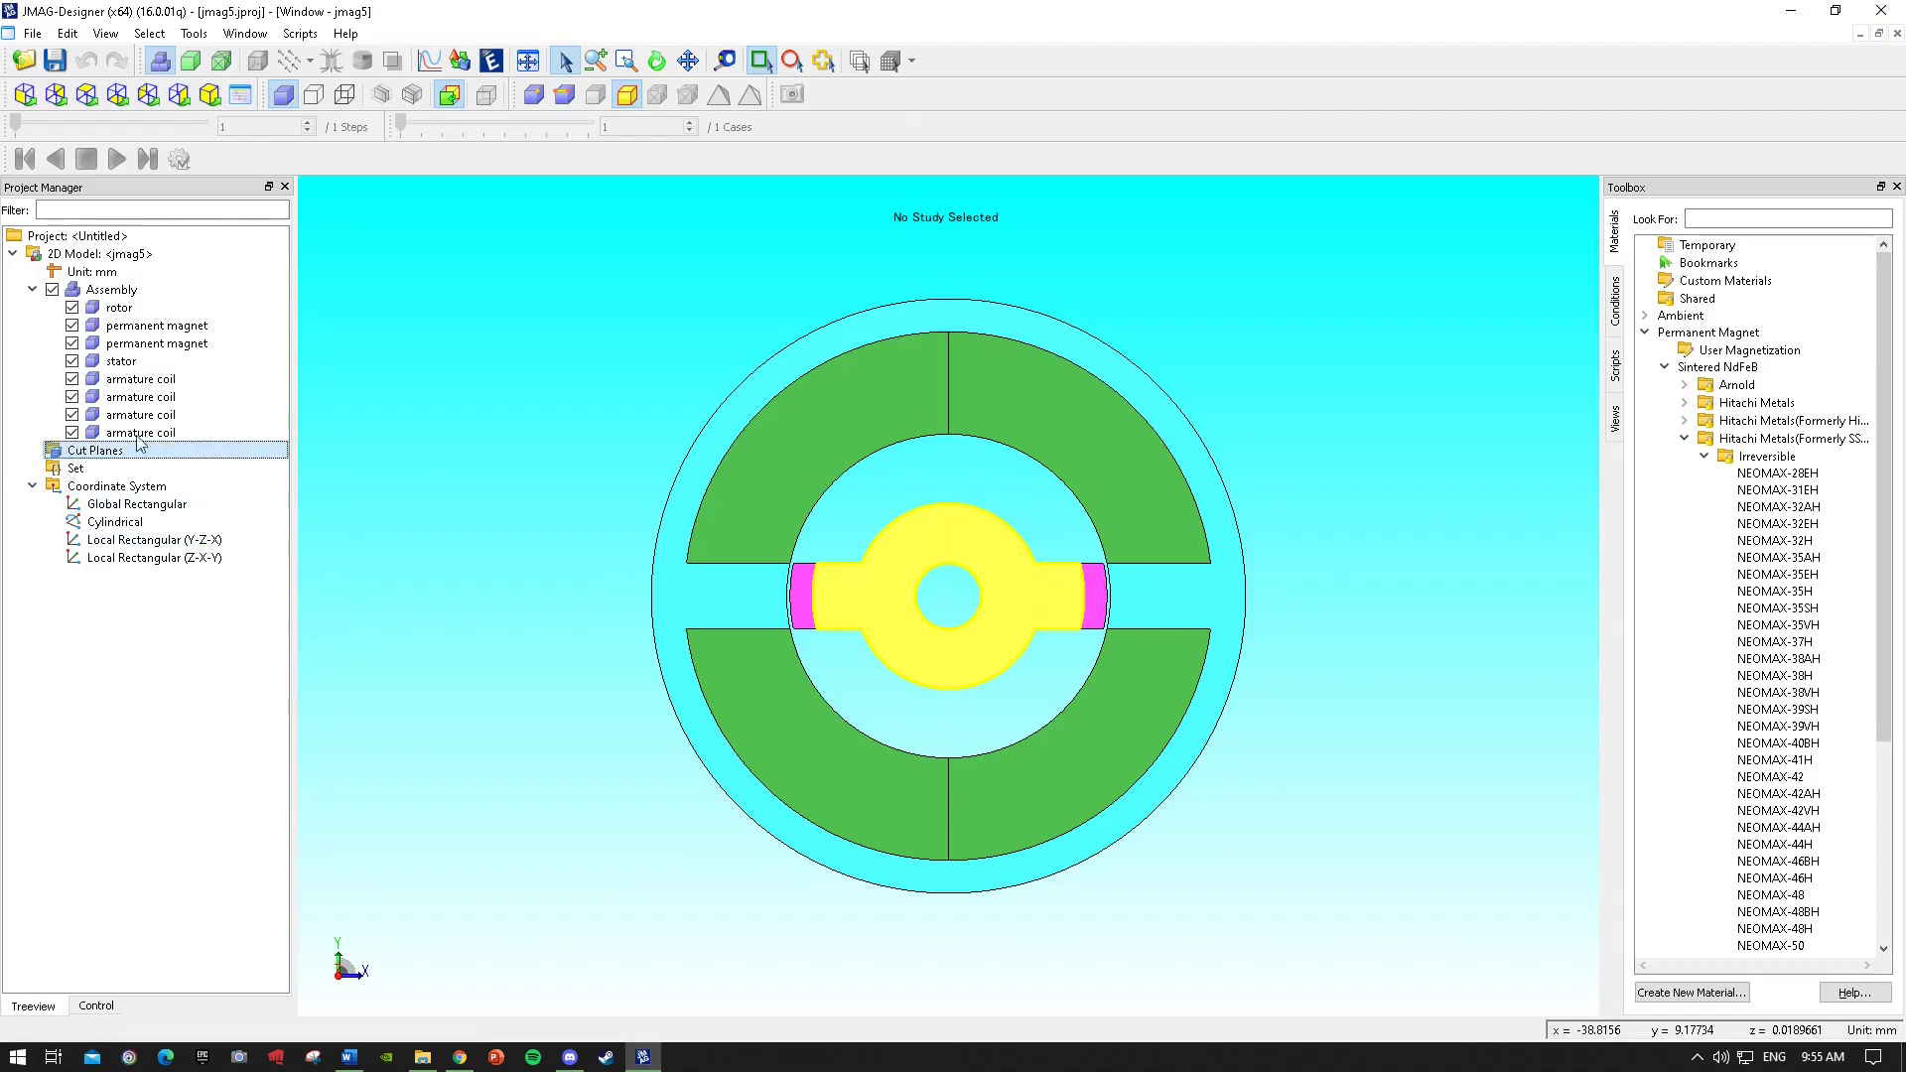
Create a new magnetic transient analysis study for the 2D model.
right_click(88, 255)
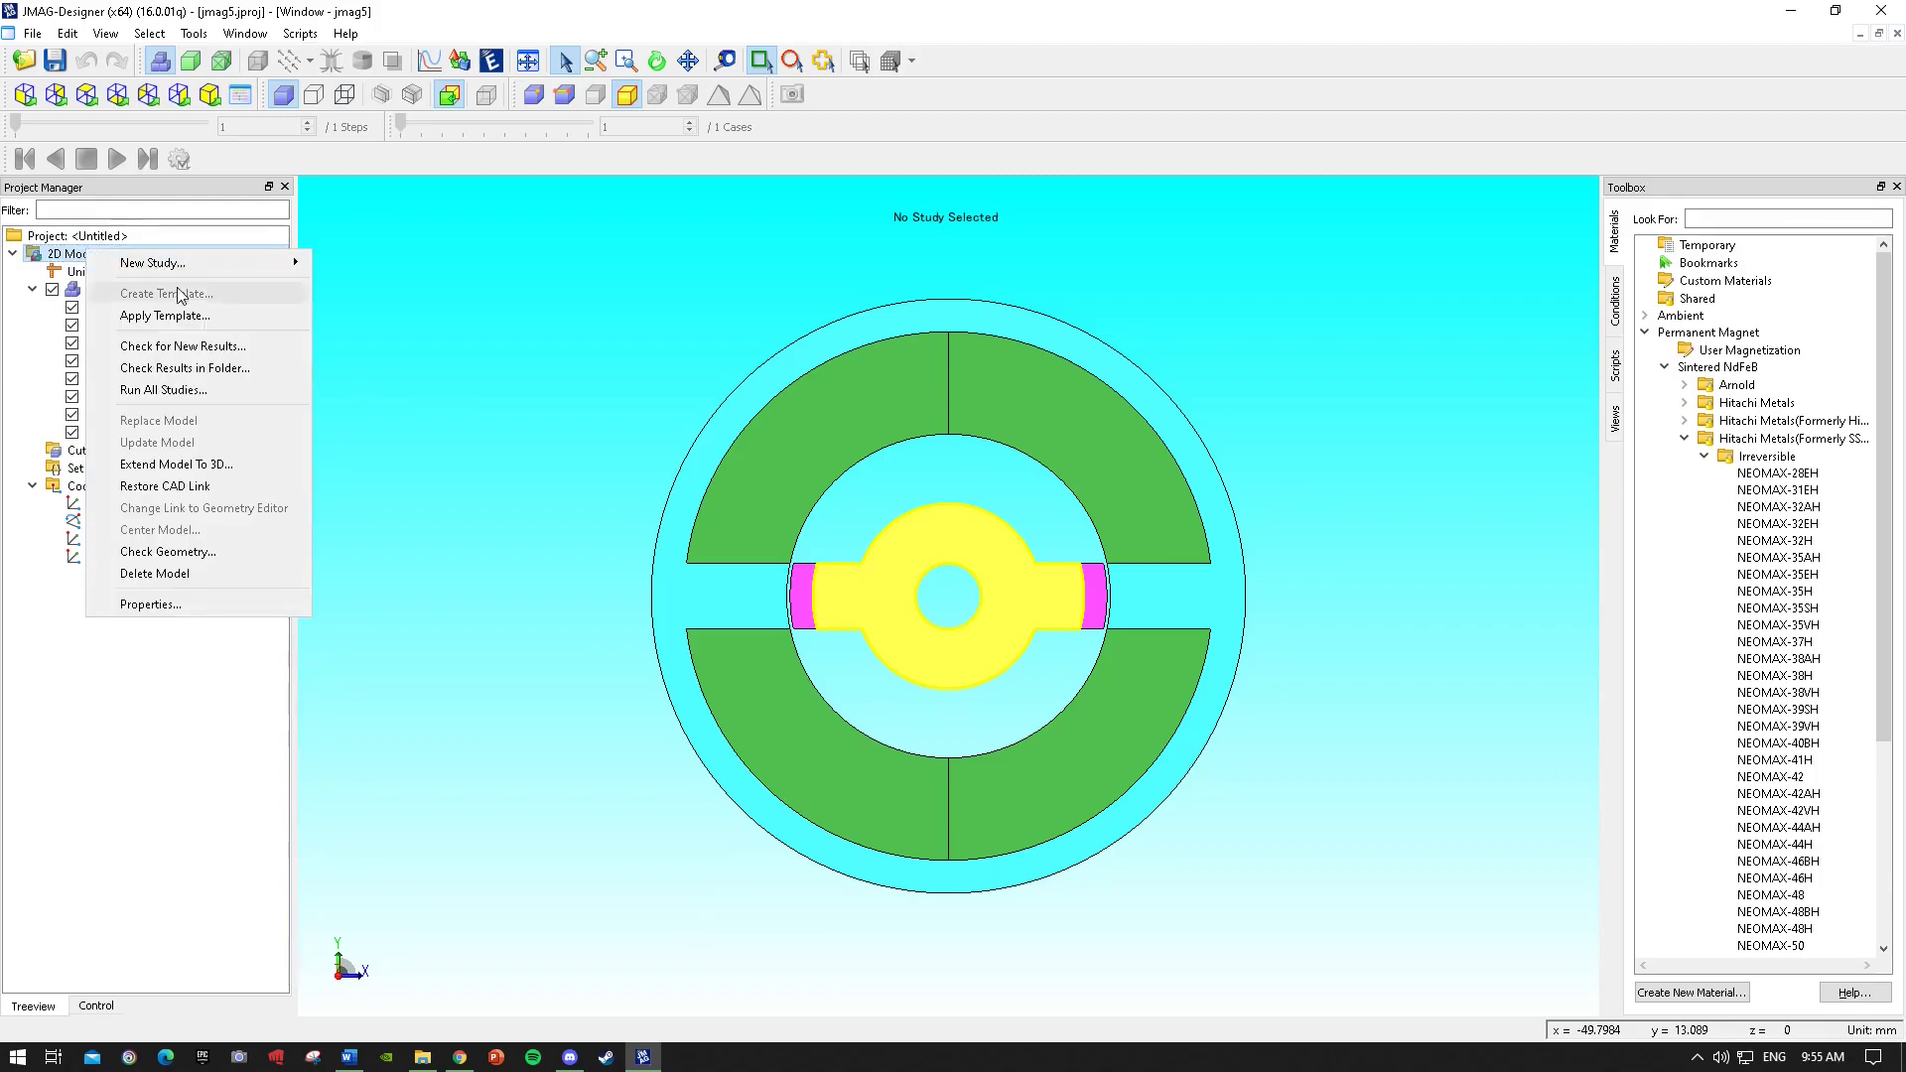
mouse_move(263, 263)
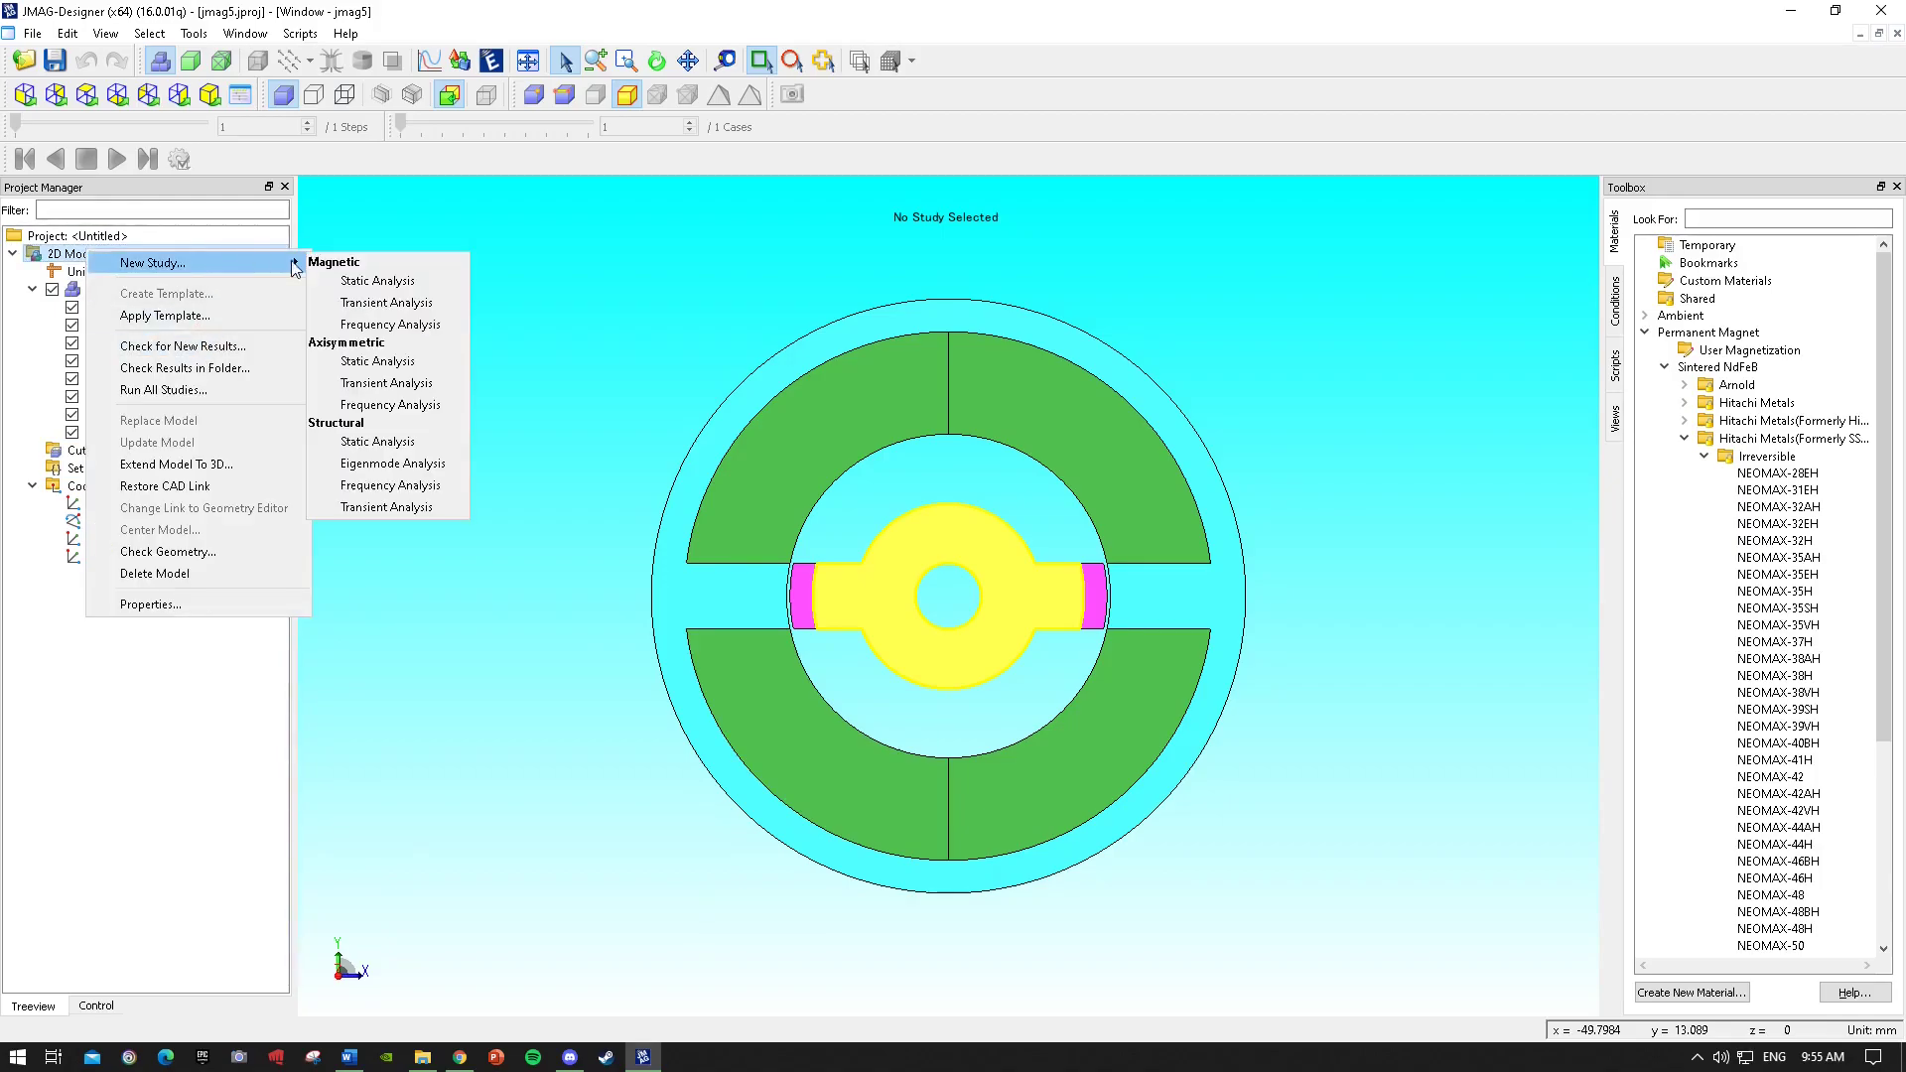
click(376, 309)
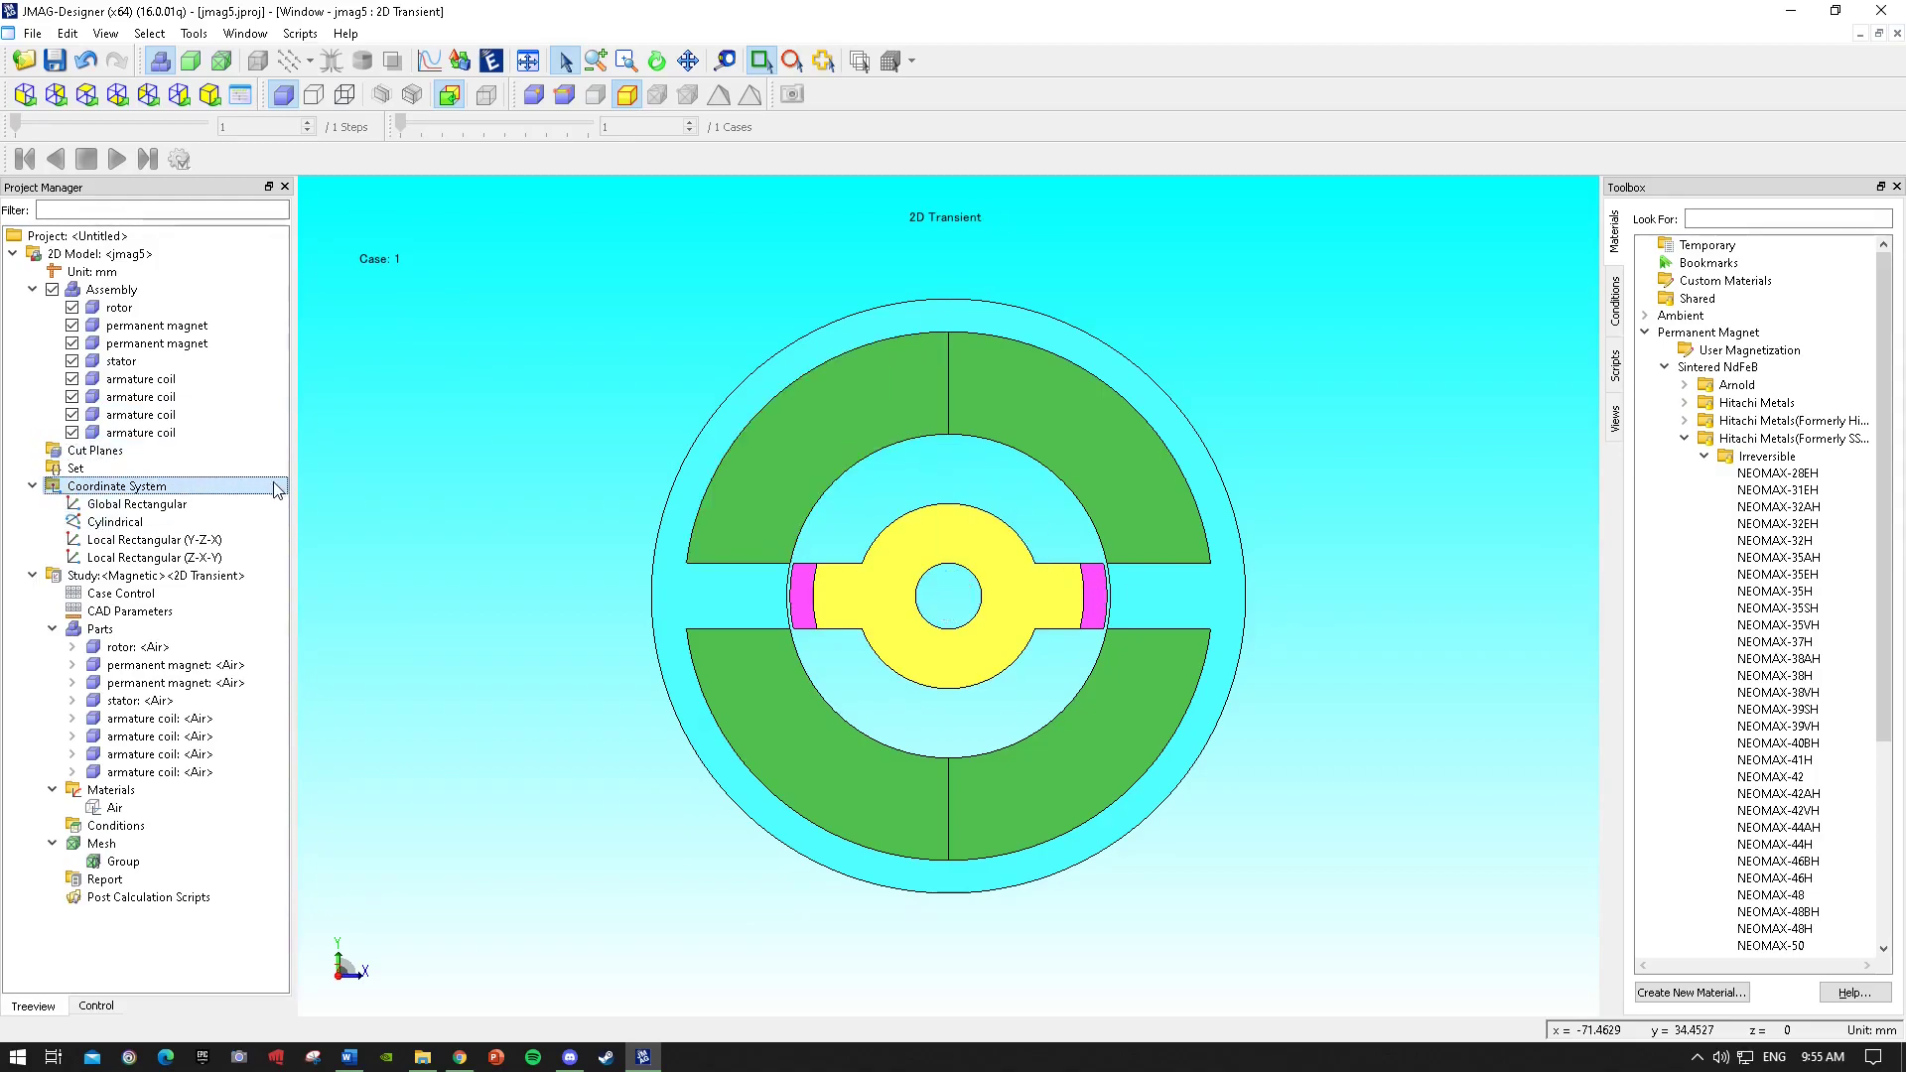
Search the materials for 35H210 and assign NSSMC 35H210 to the rotor.
click(1744, 217)
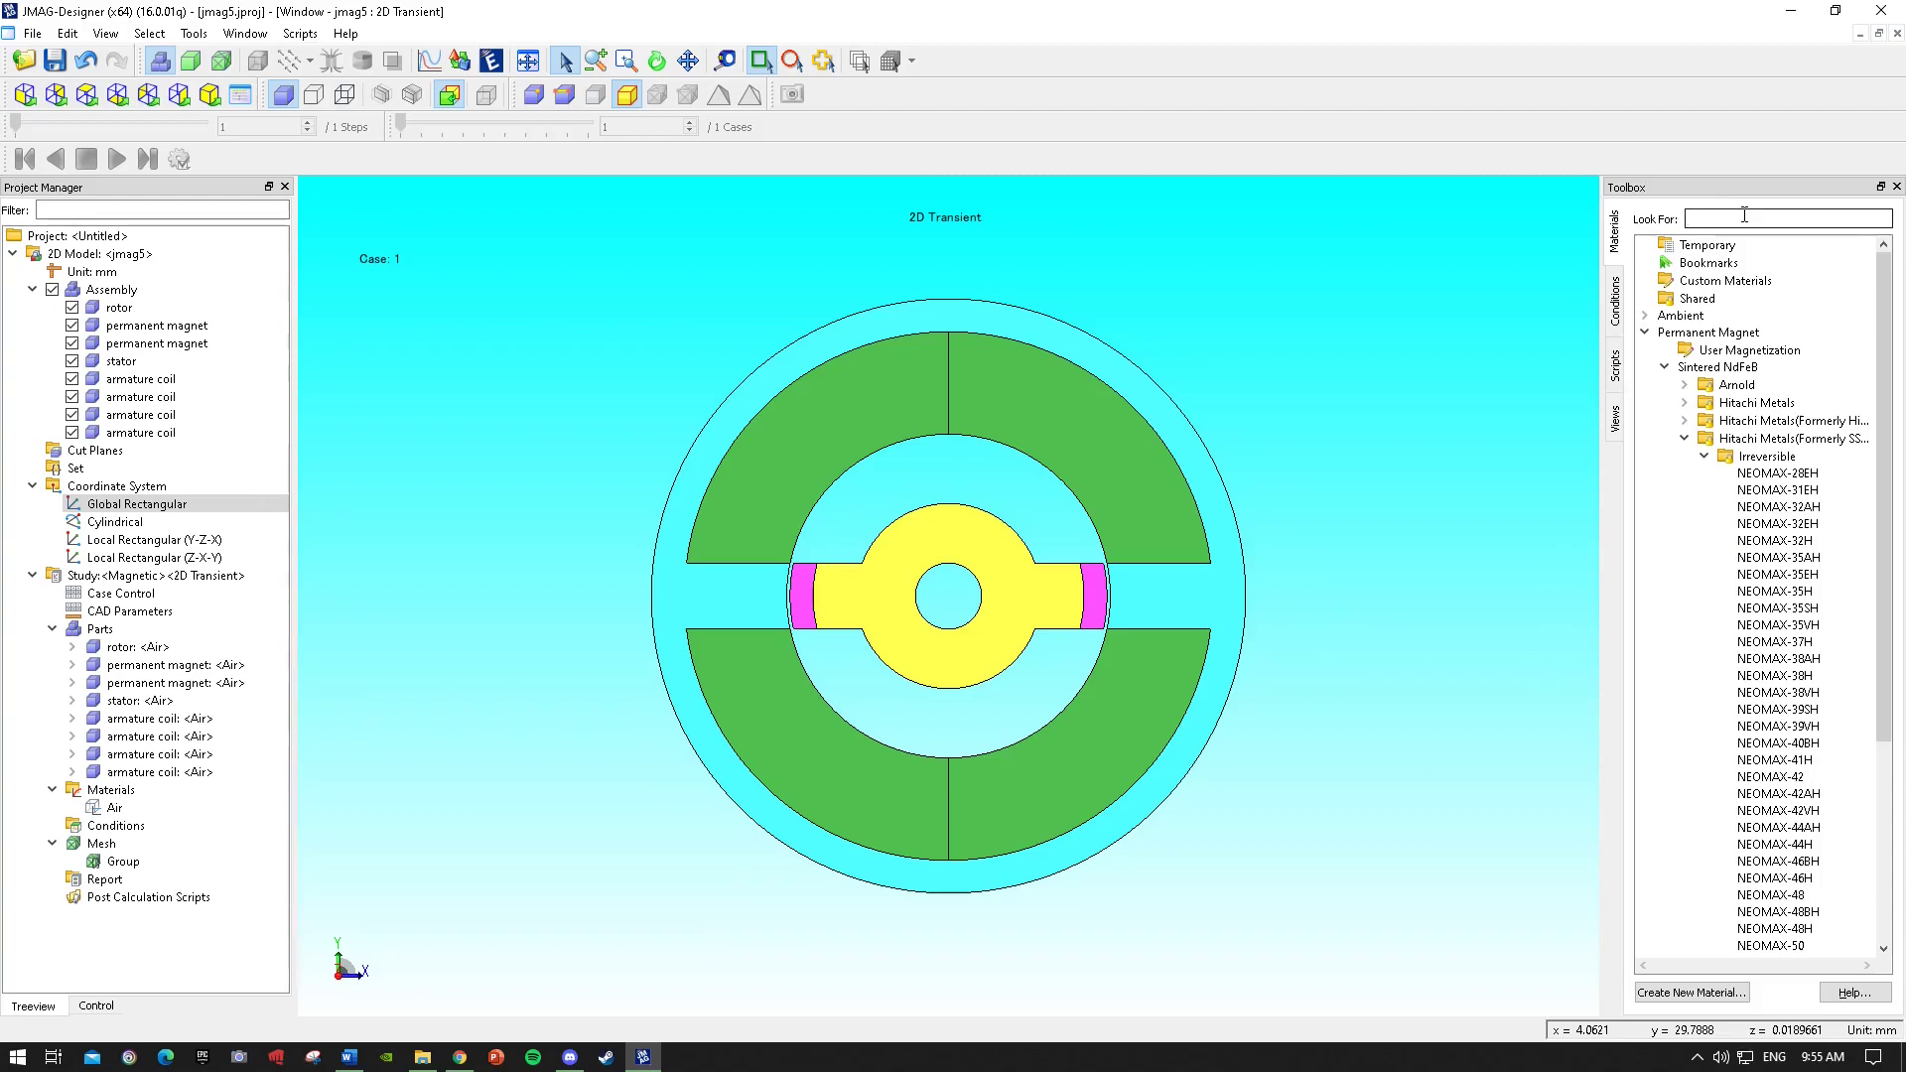
text(25)
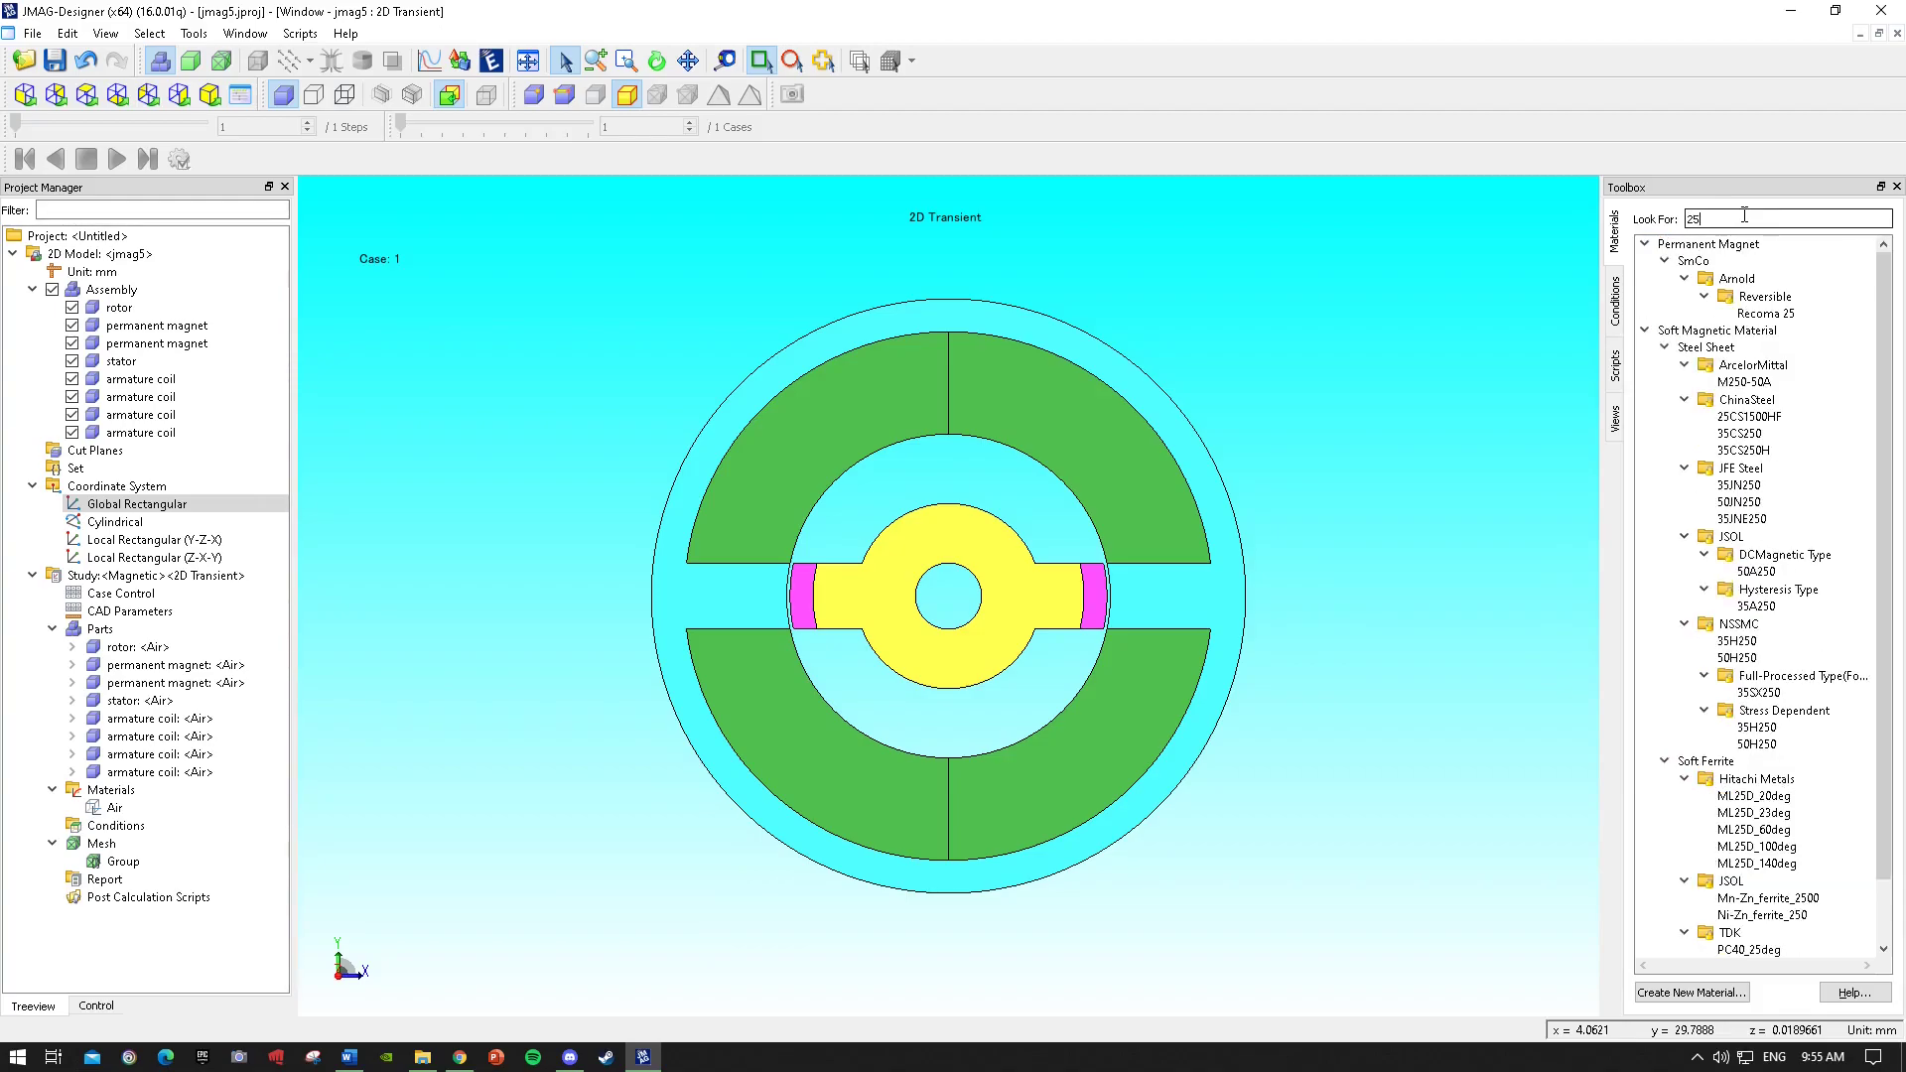
text(h210)
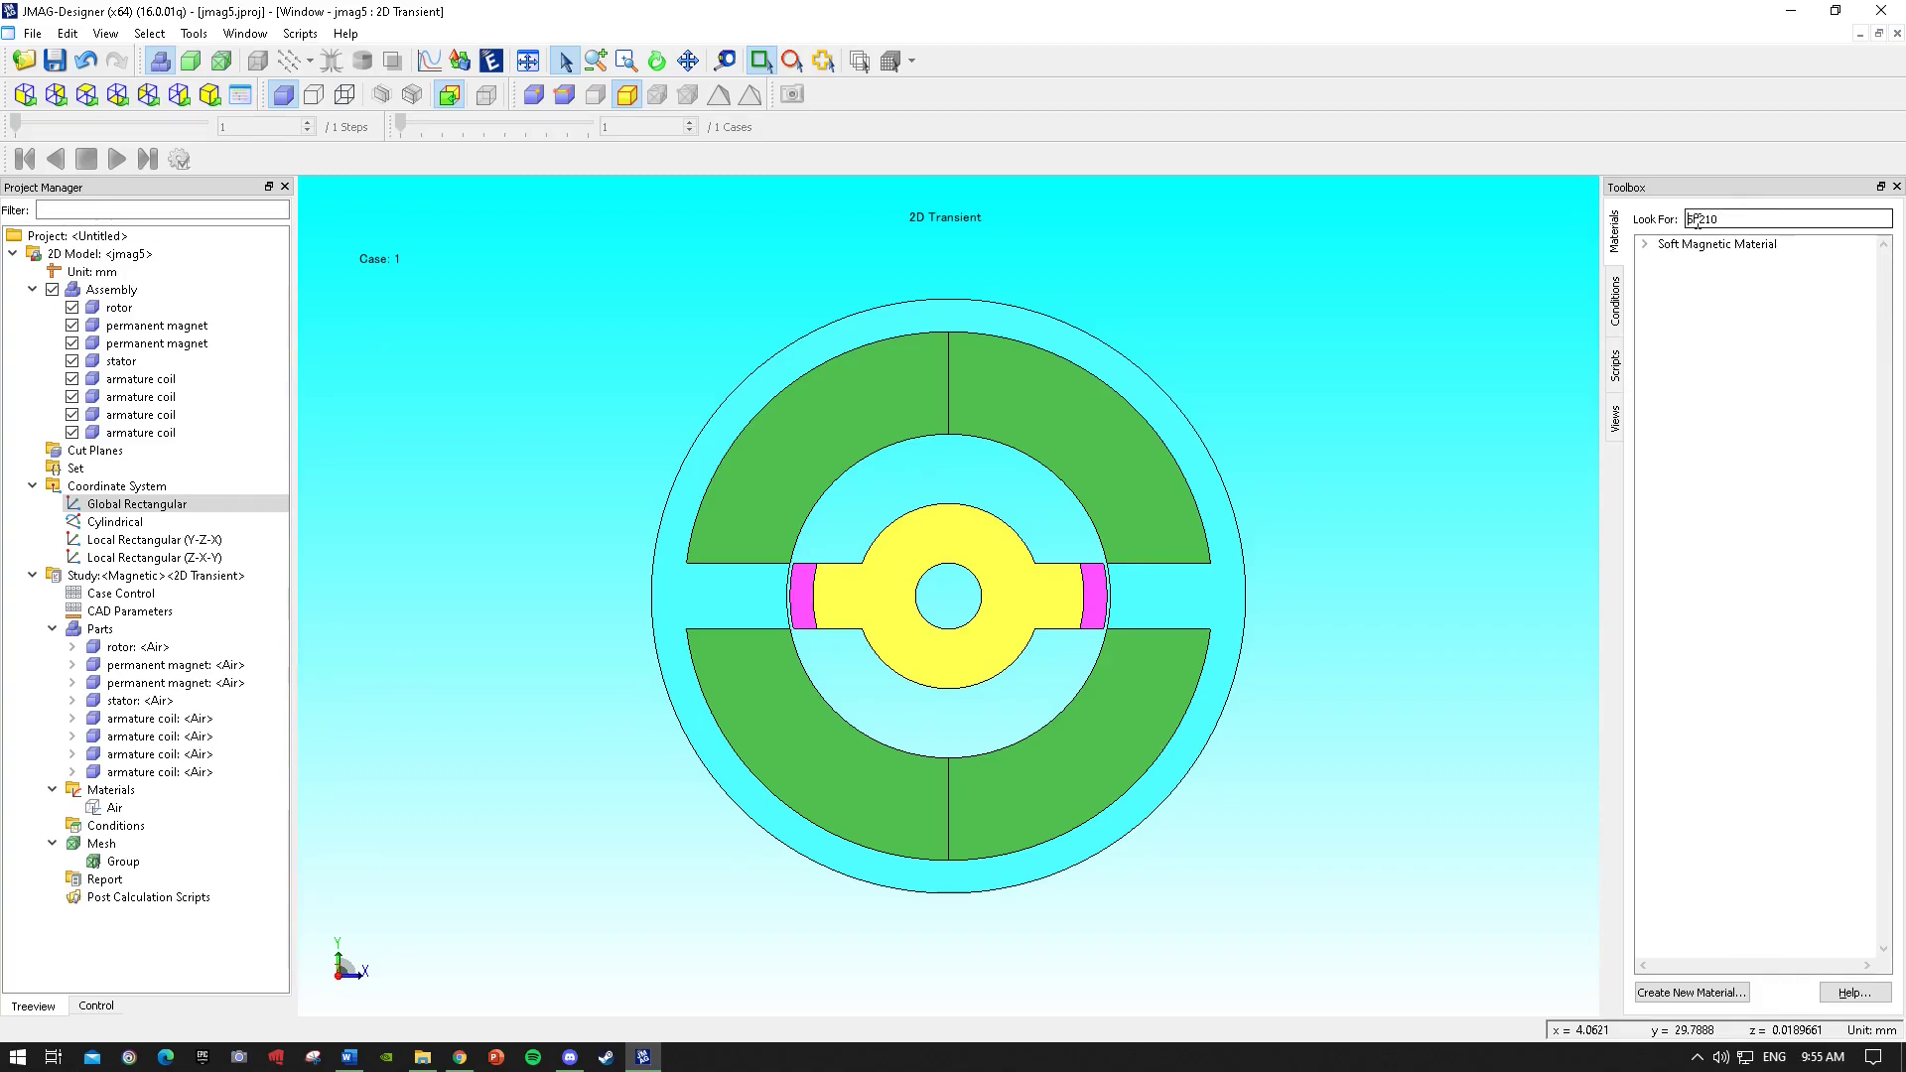
click(1707, 254)
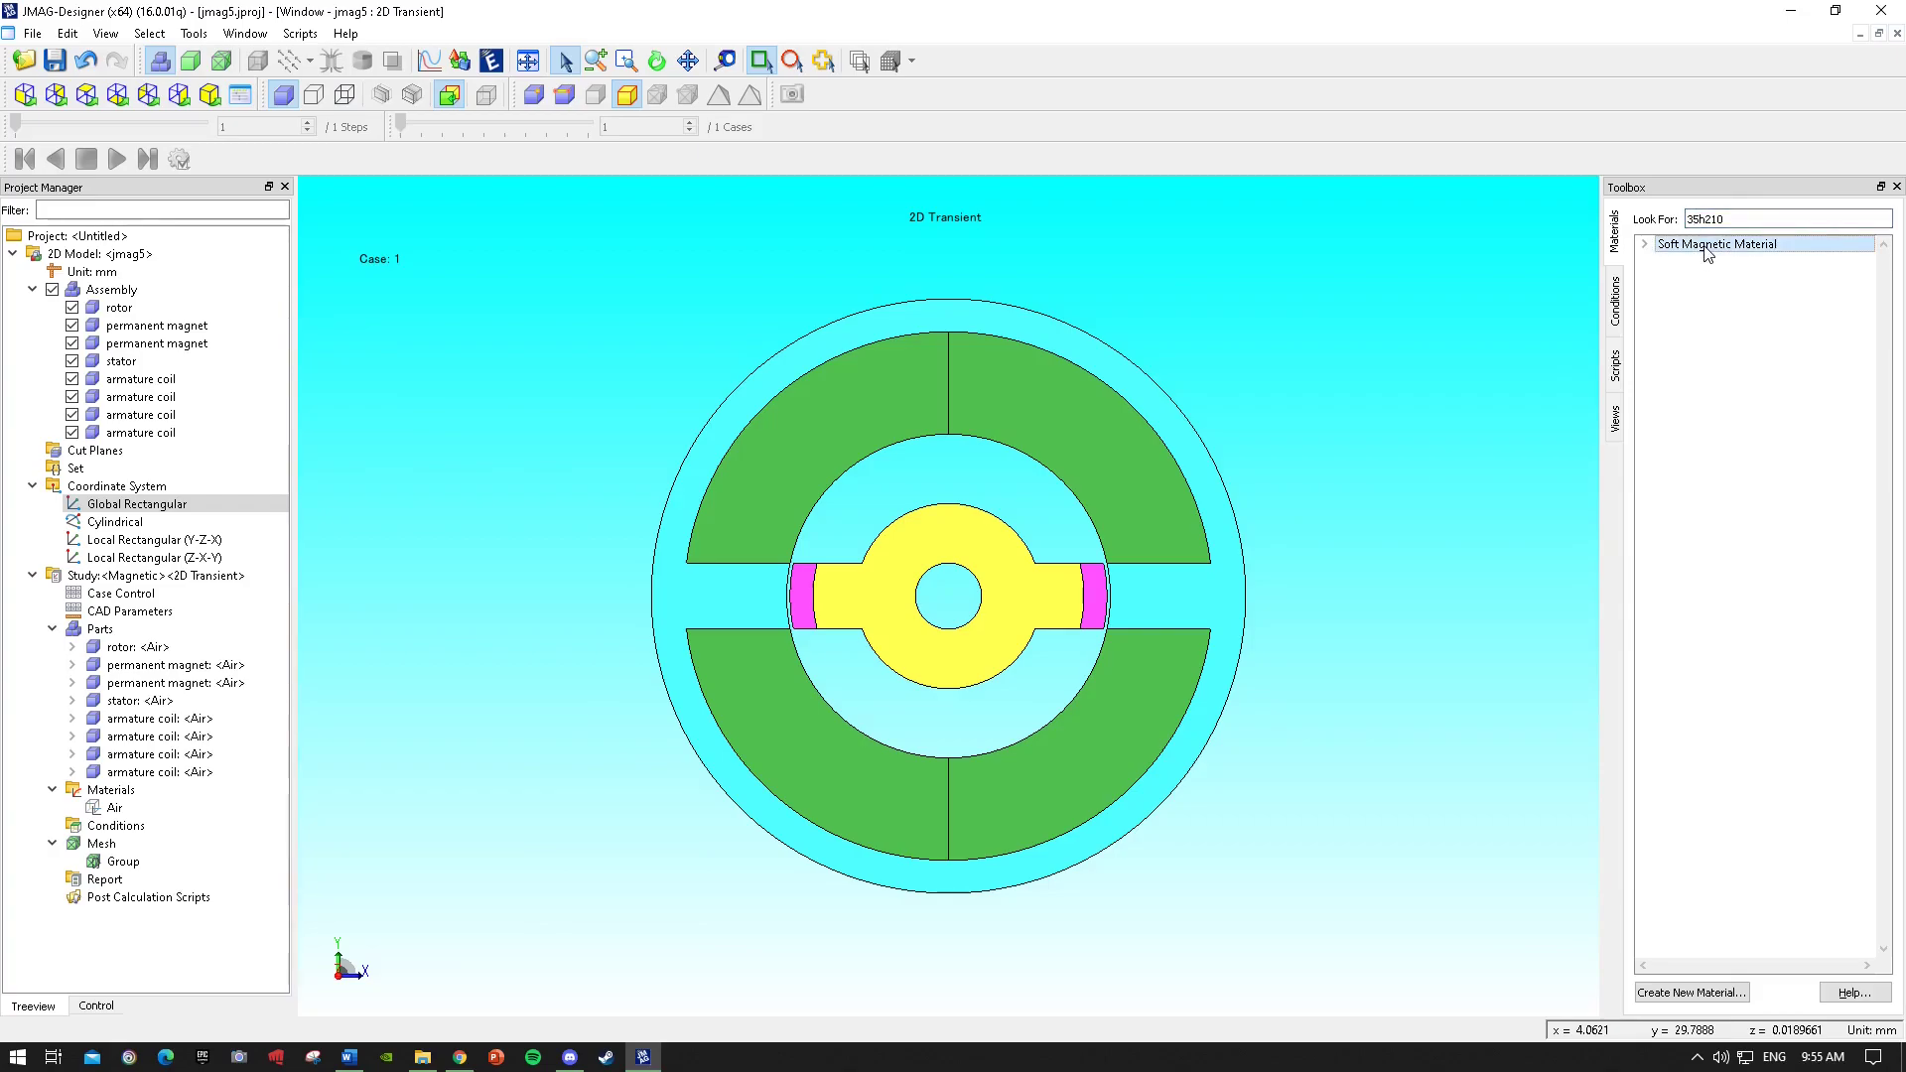
double_click(1693, 246)
double_click(1705, 261)
double_click(1739, 279)
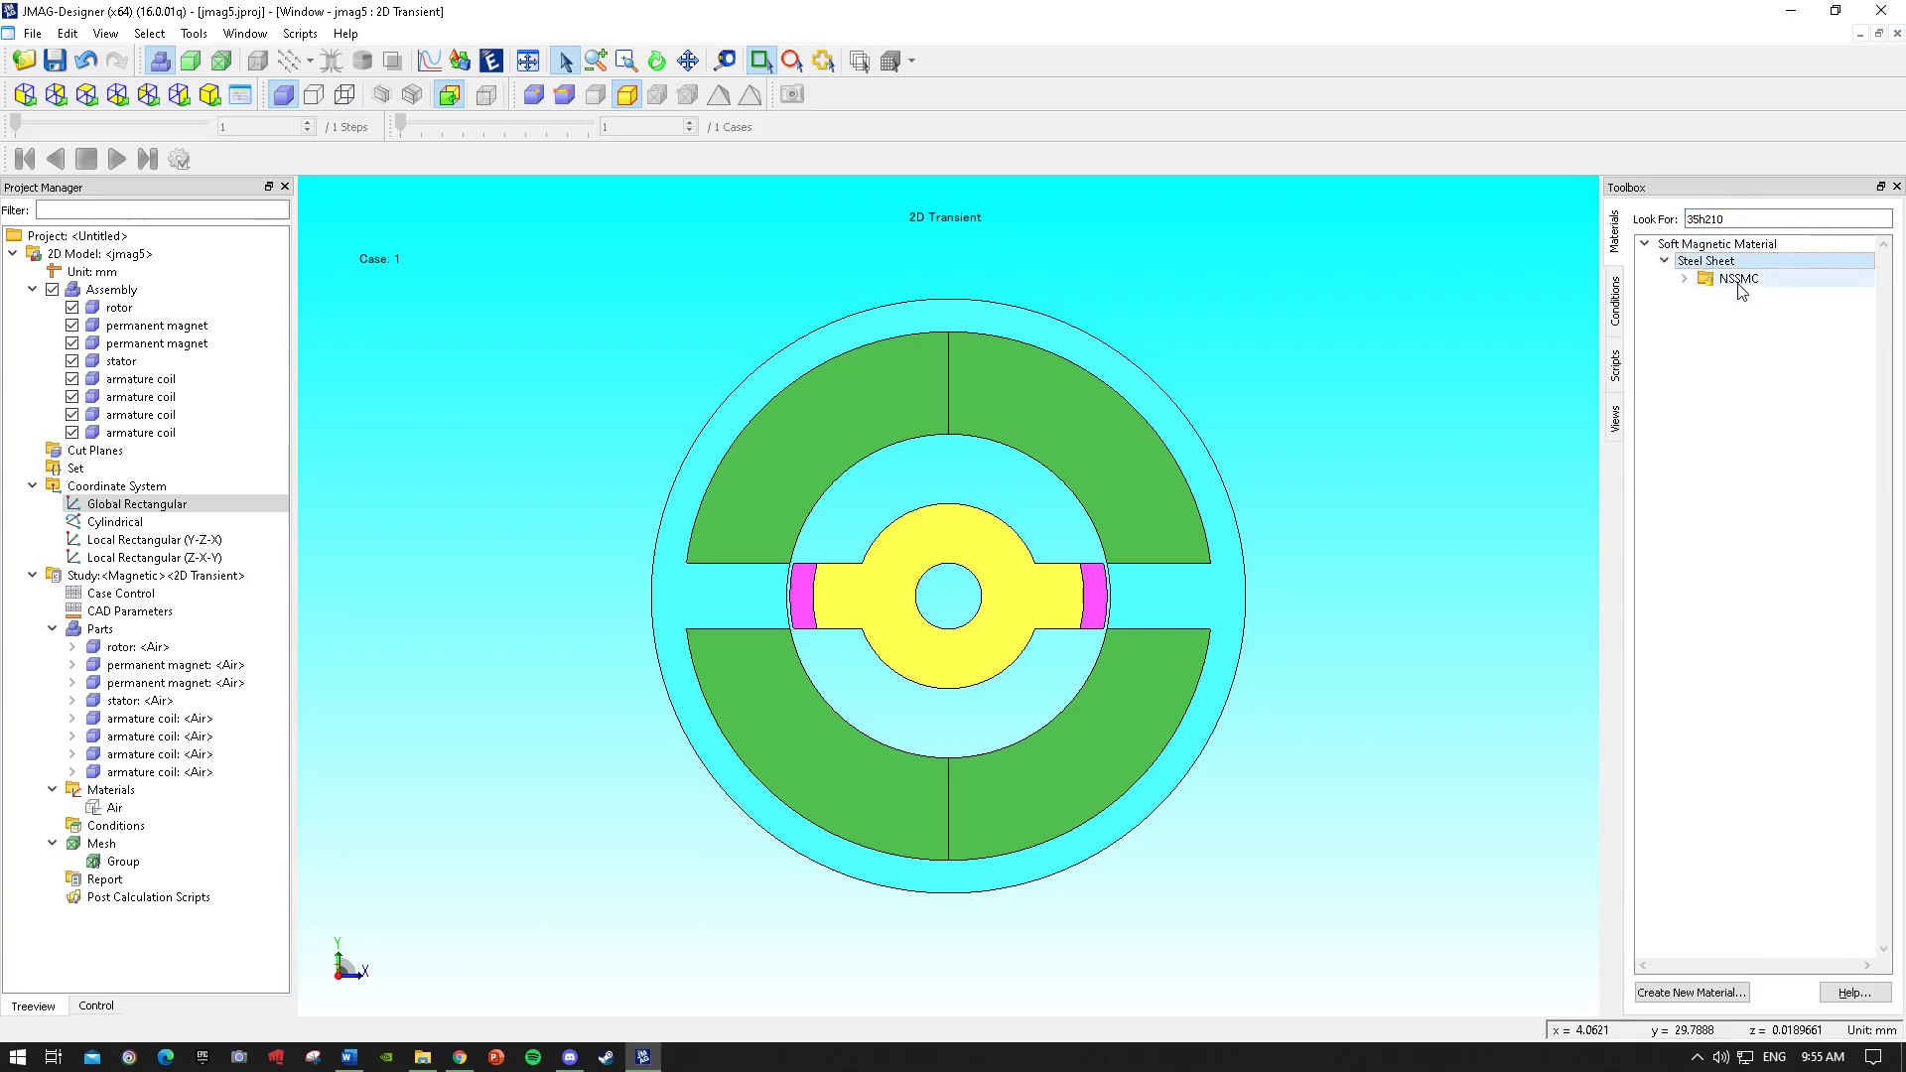
click(1755, 297)
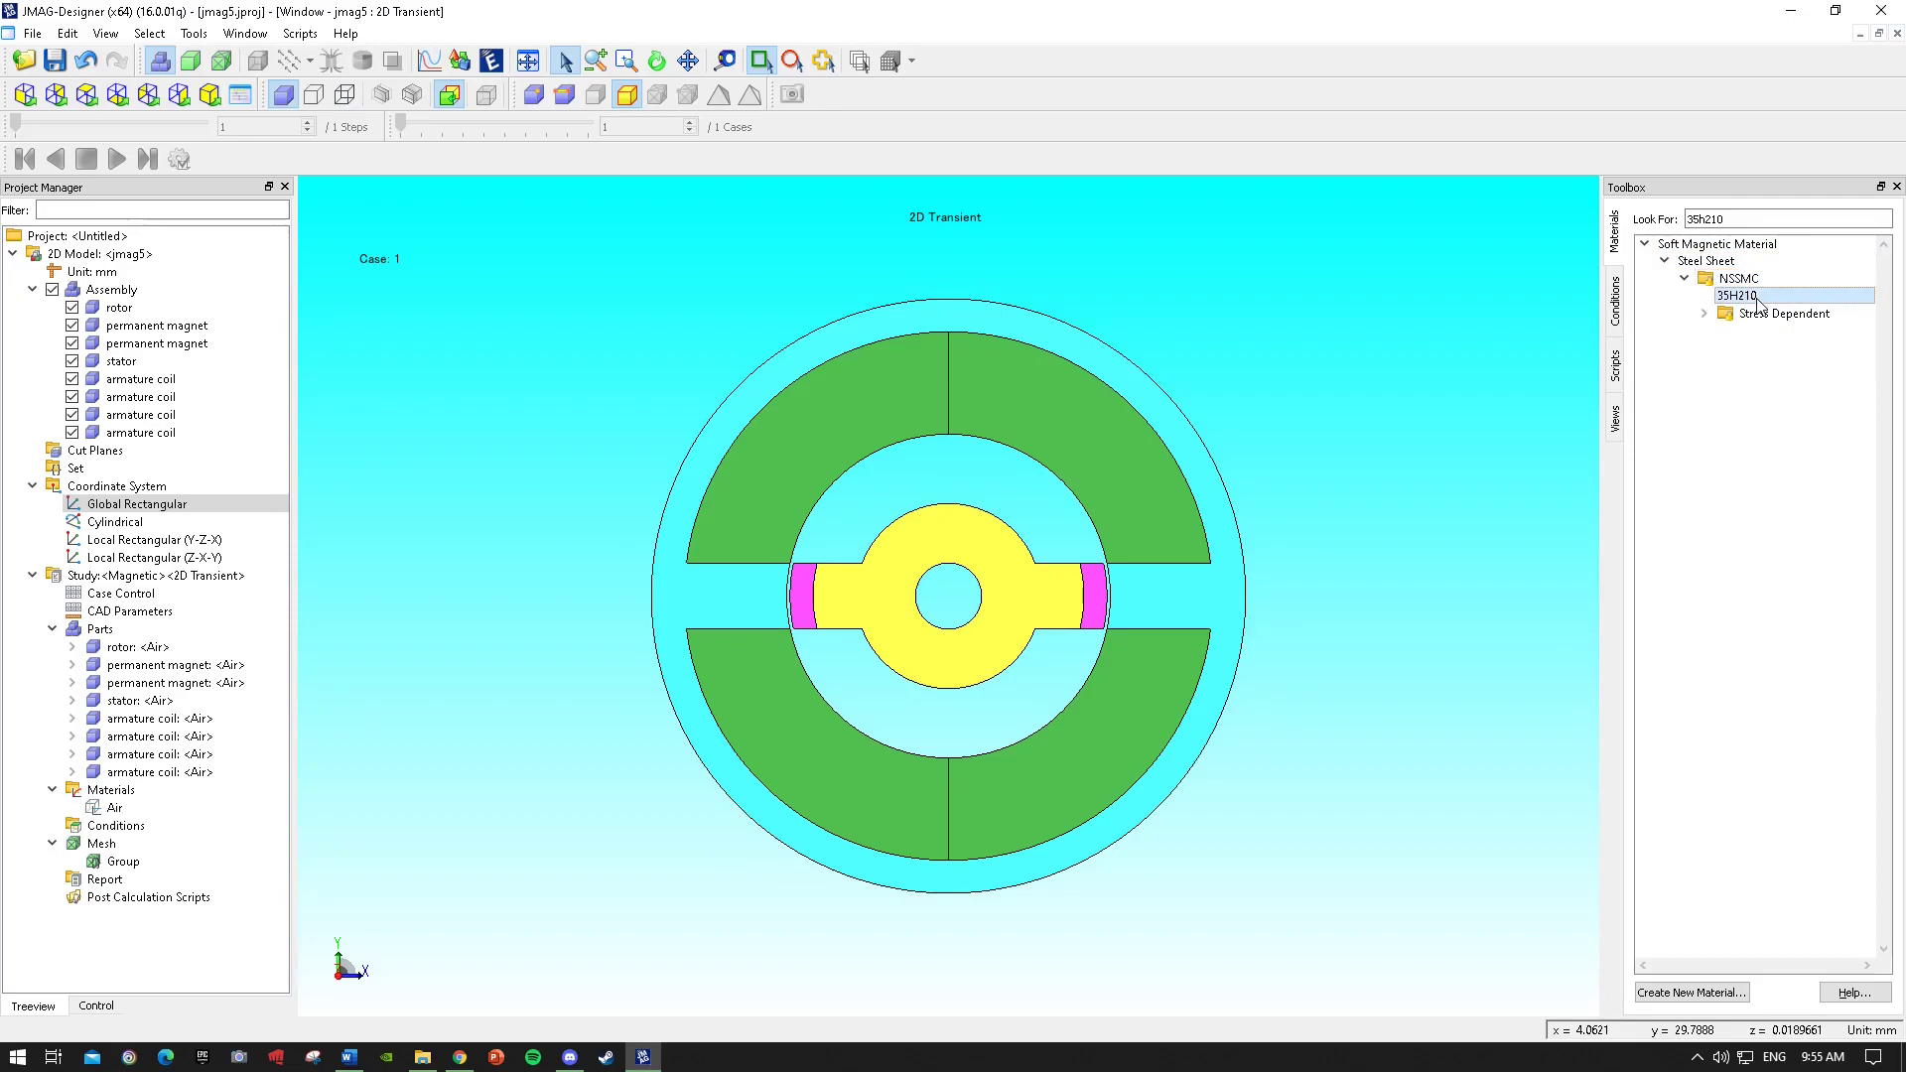
right_click(1760, 304)
click(1741, 297)
drag(1748, 301, 1033, 593)
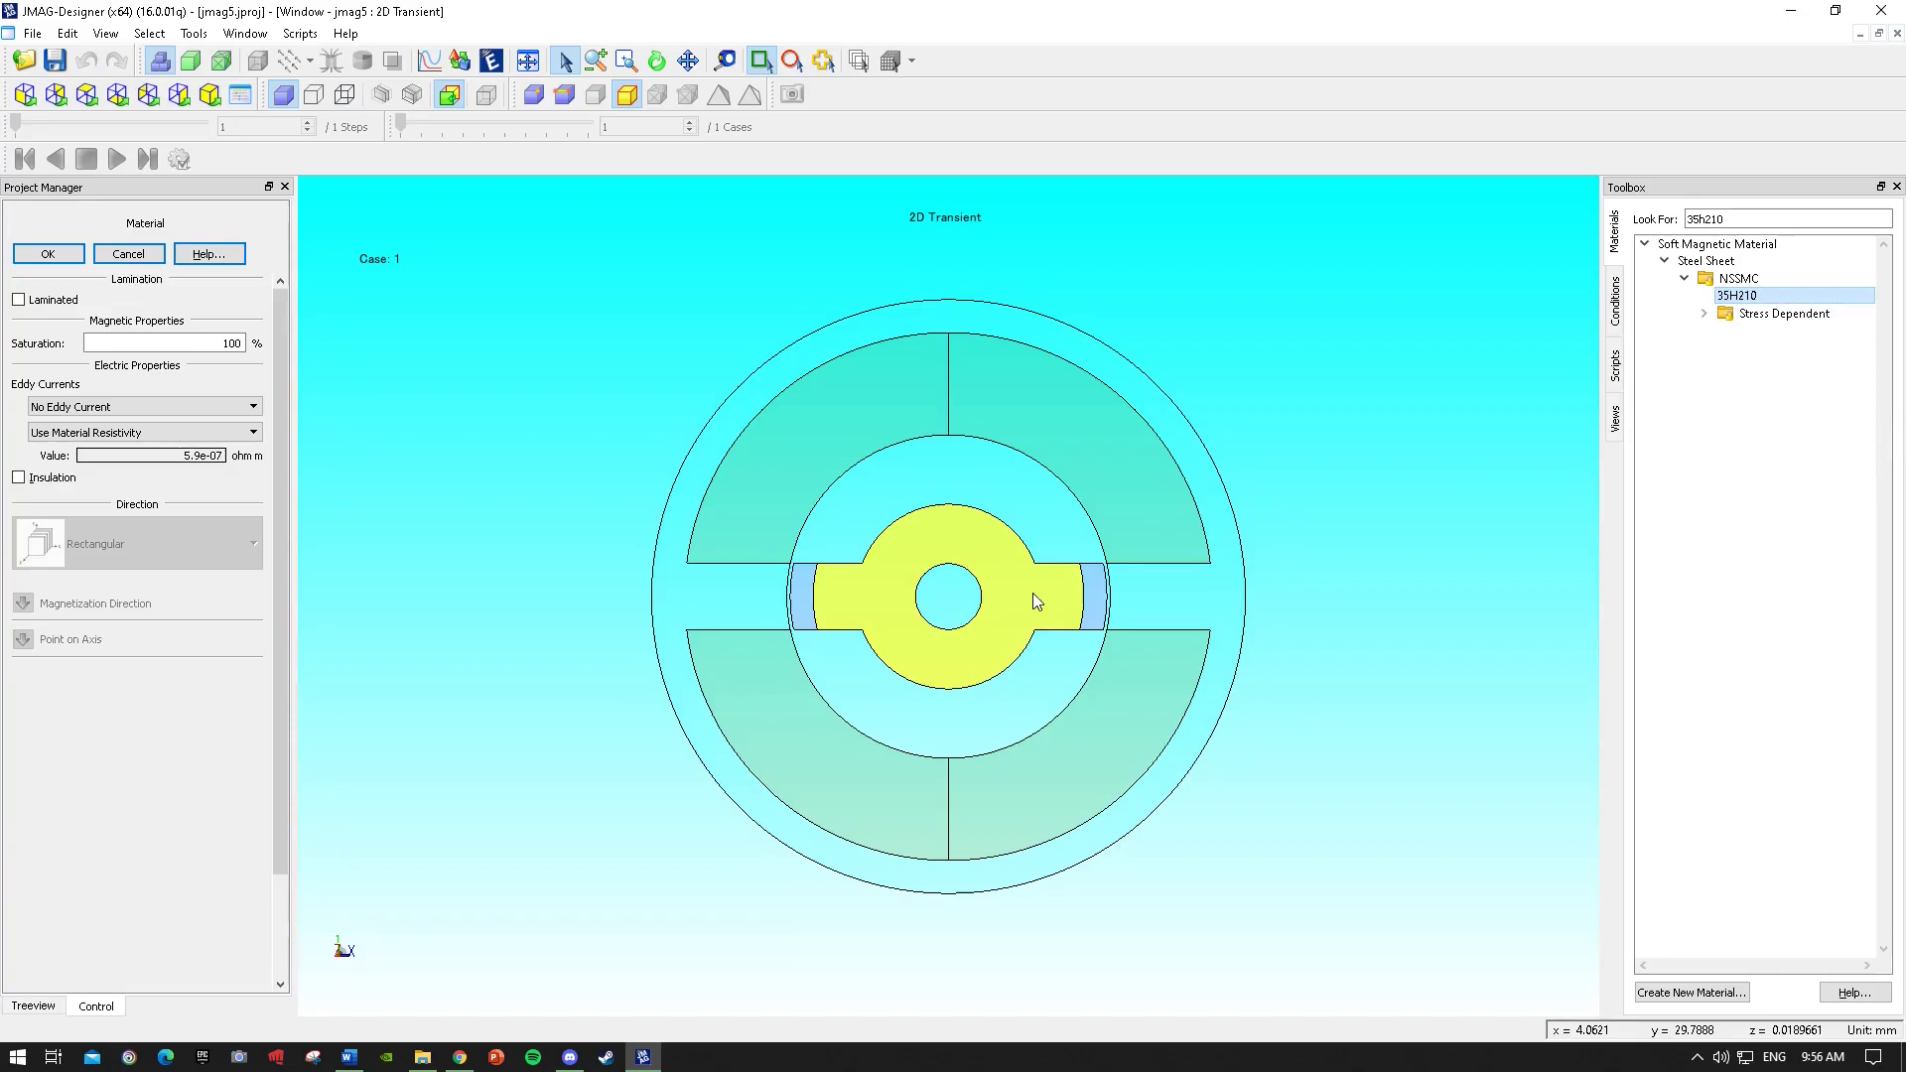
click(48, 256)
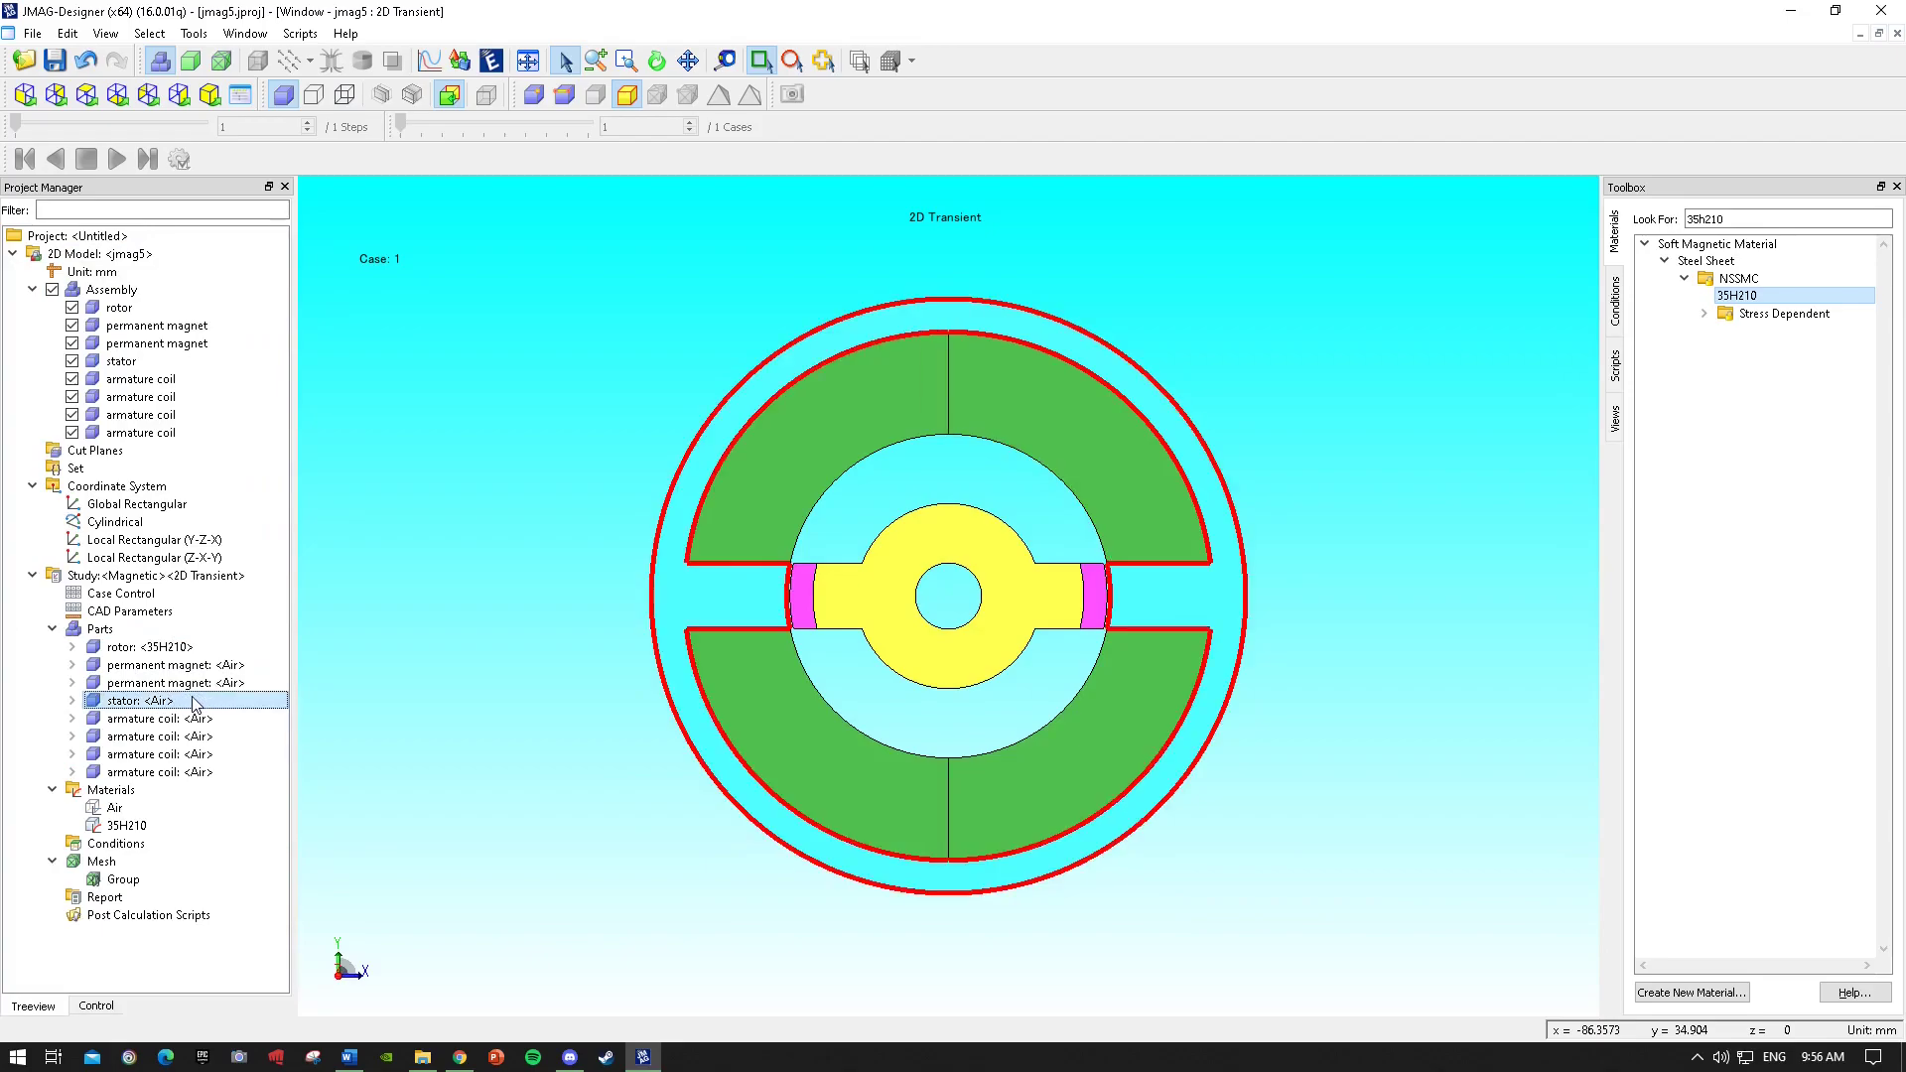
Assign 35H210 to the stator.
click(149, 647)
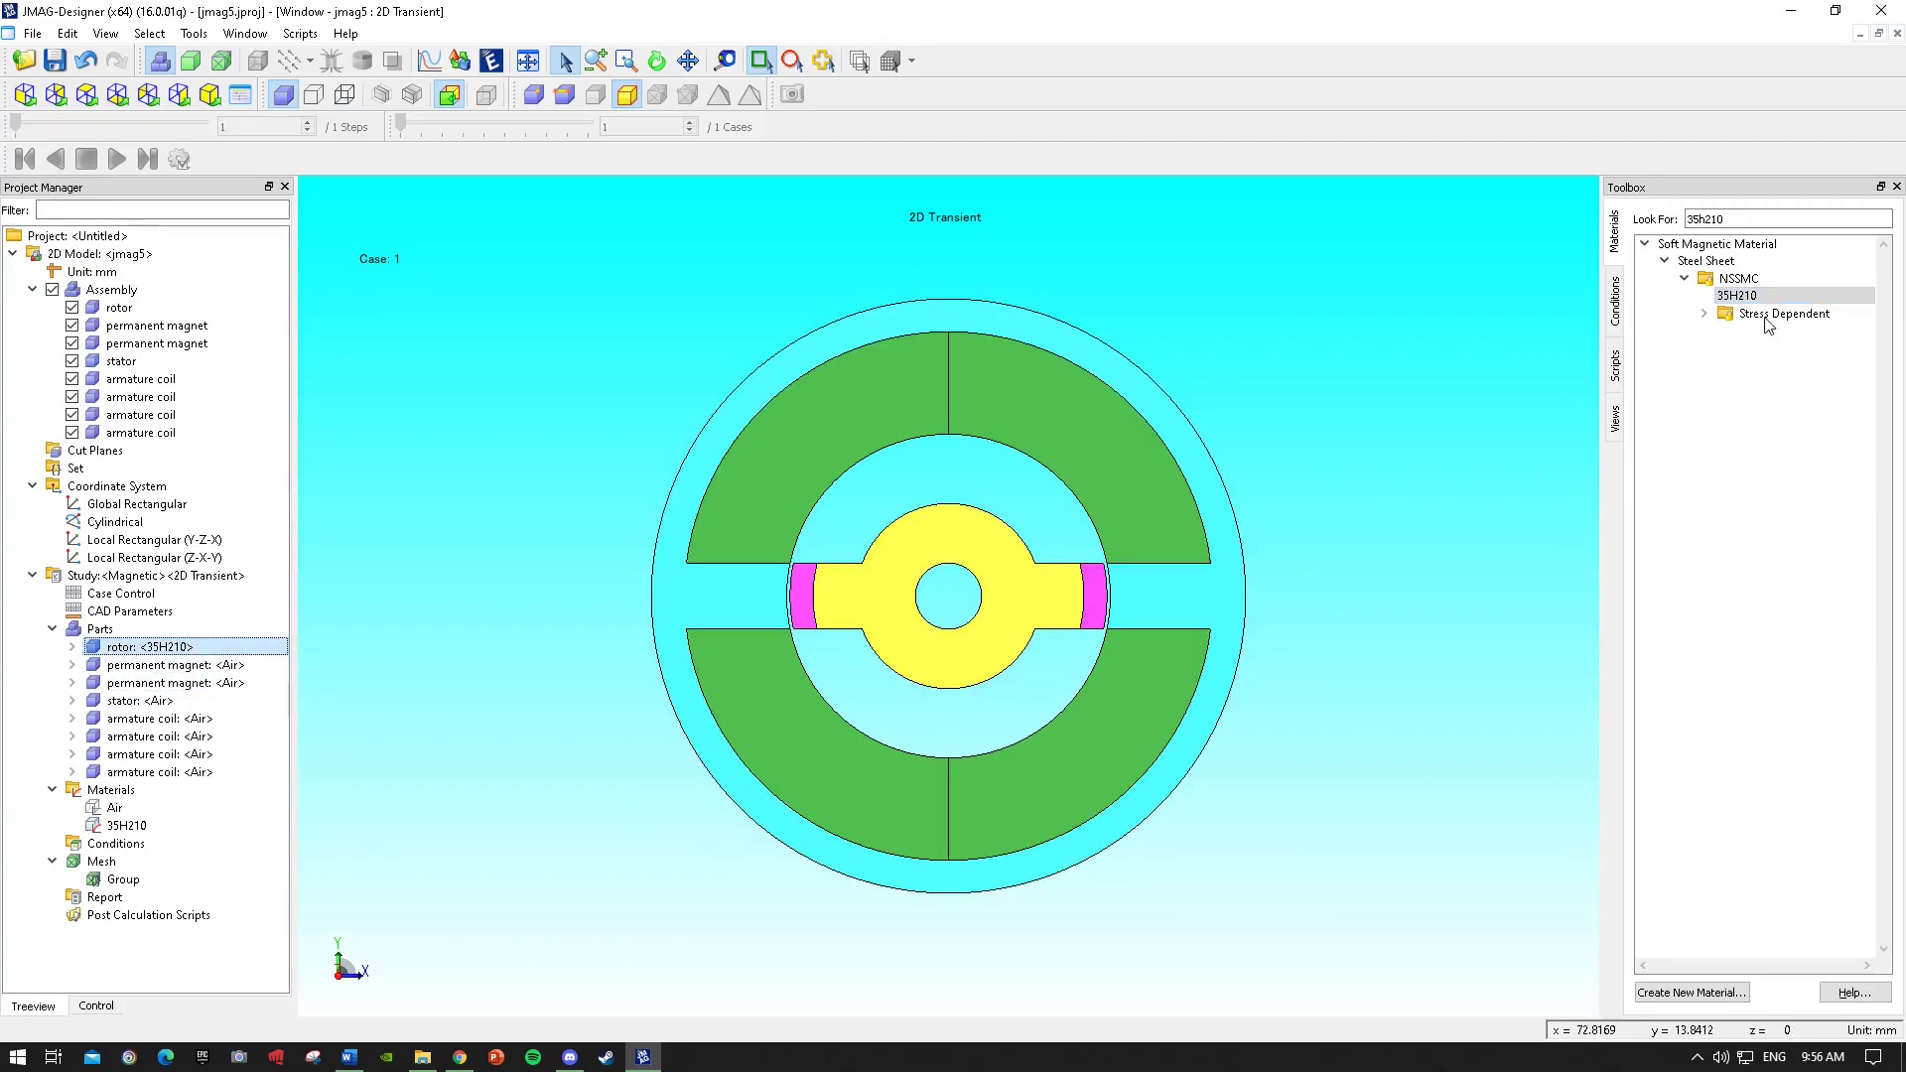
drag(1753, 300, 1733, 304)
drag(1253, 477, 1217, 529)
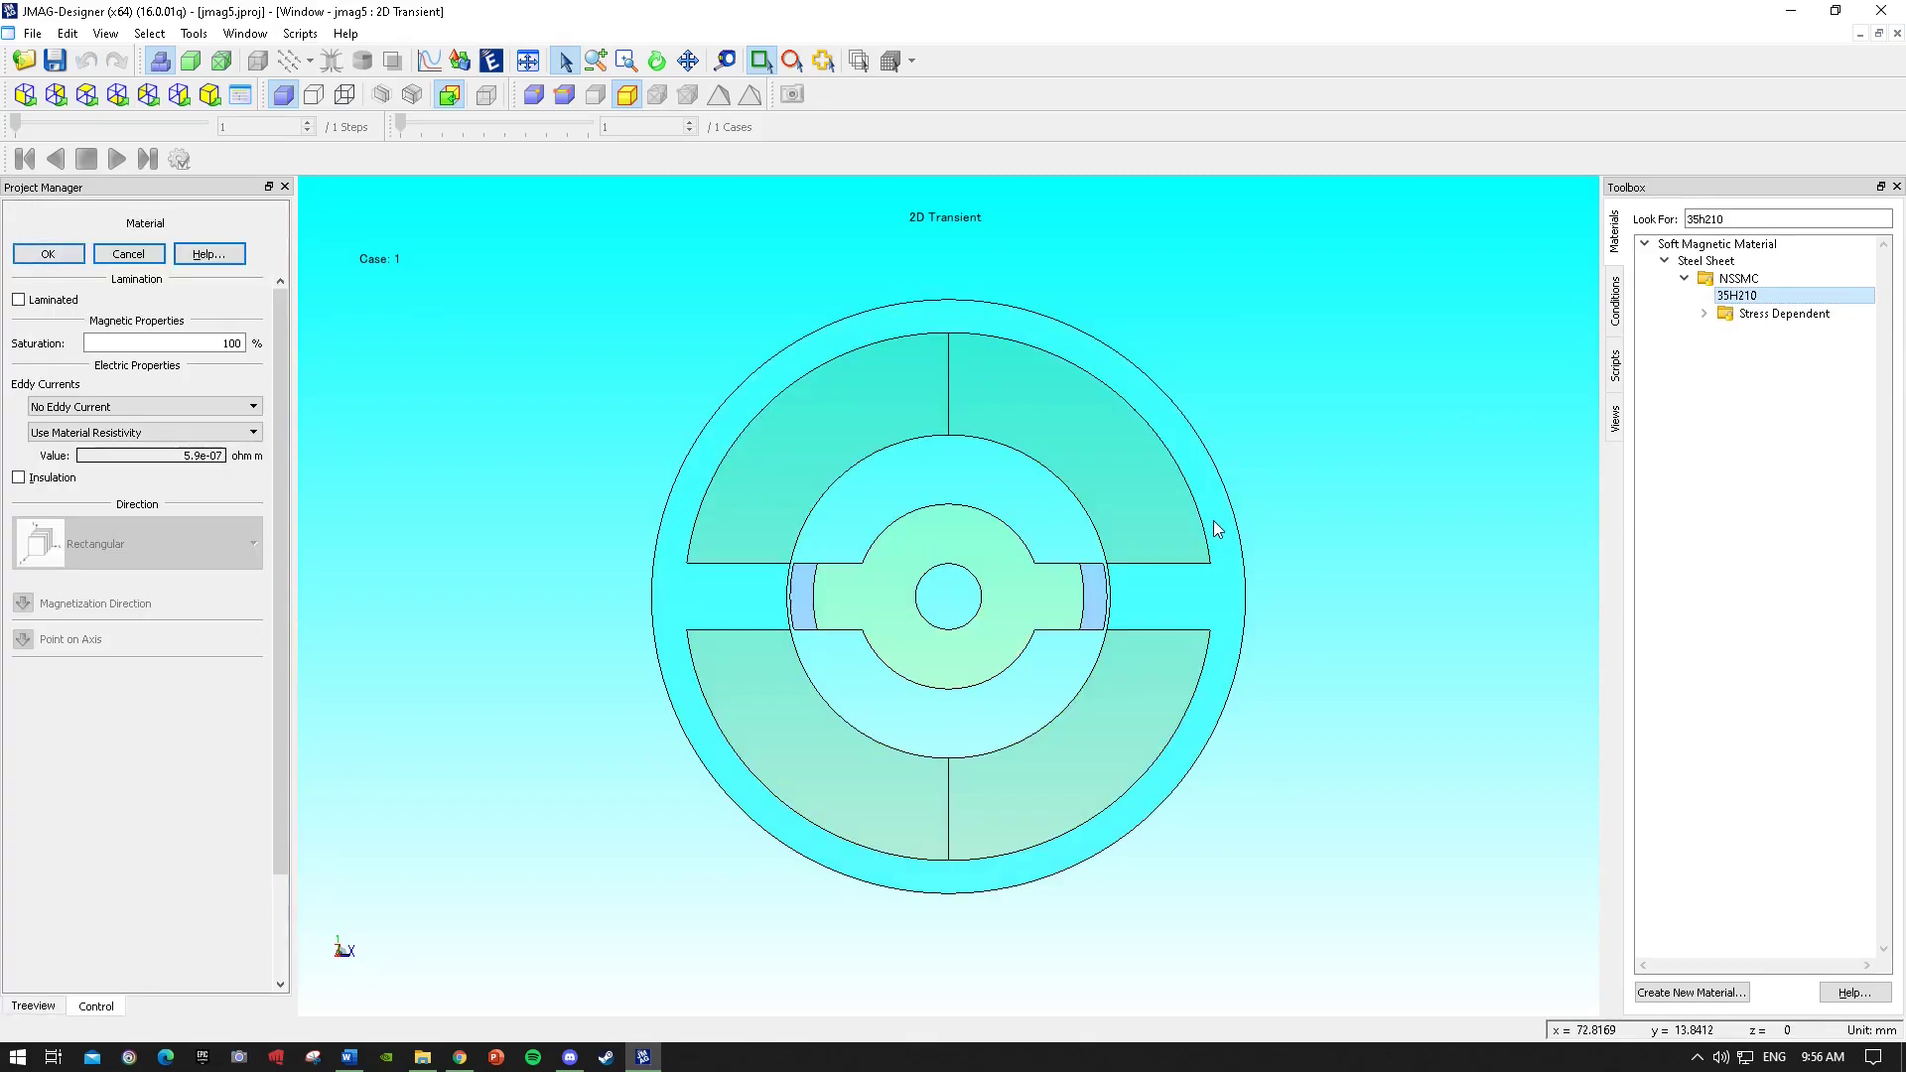
click(46, 256)
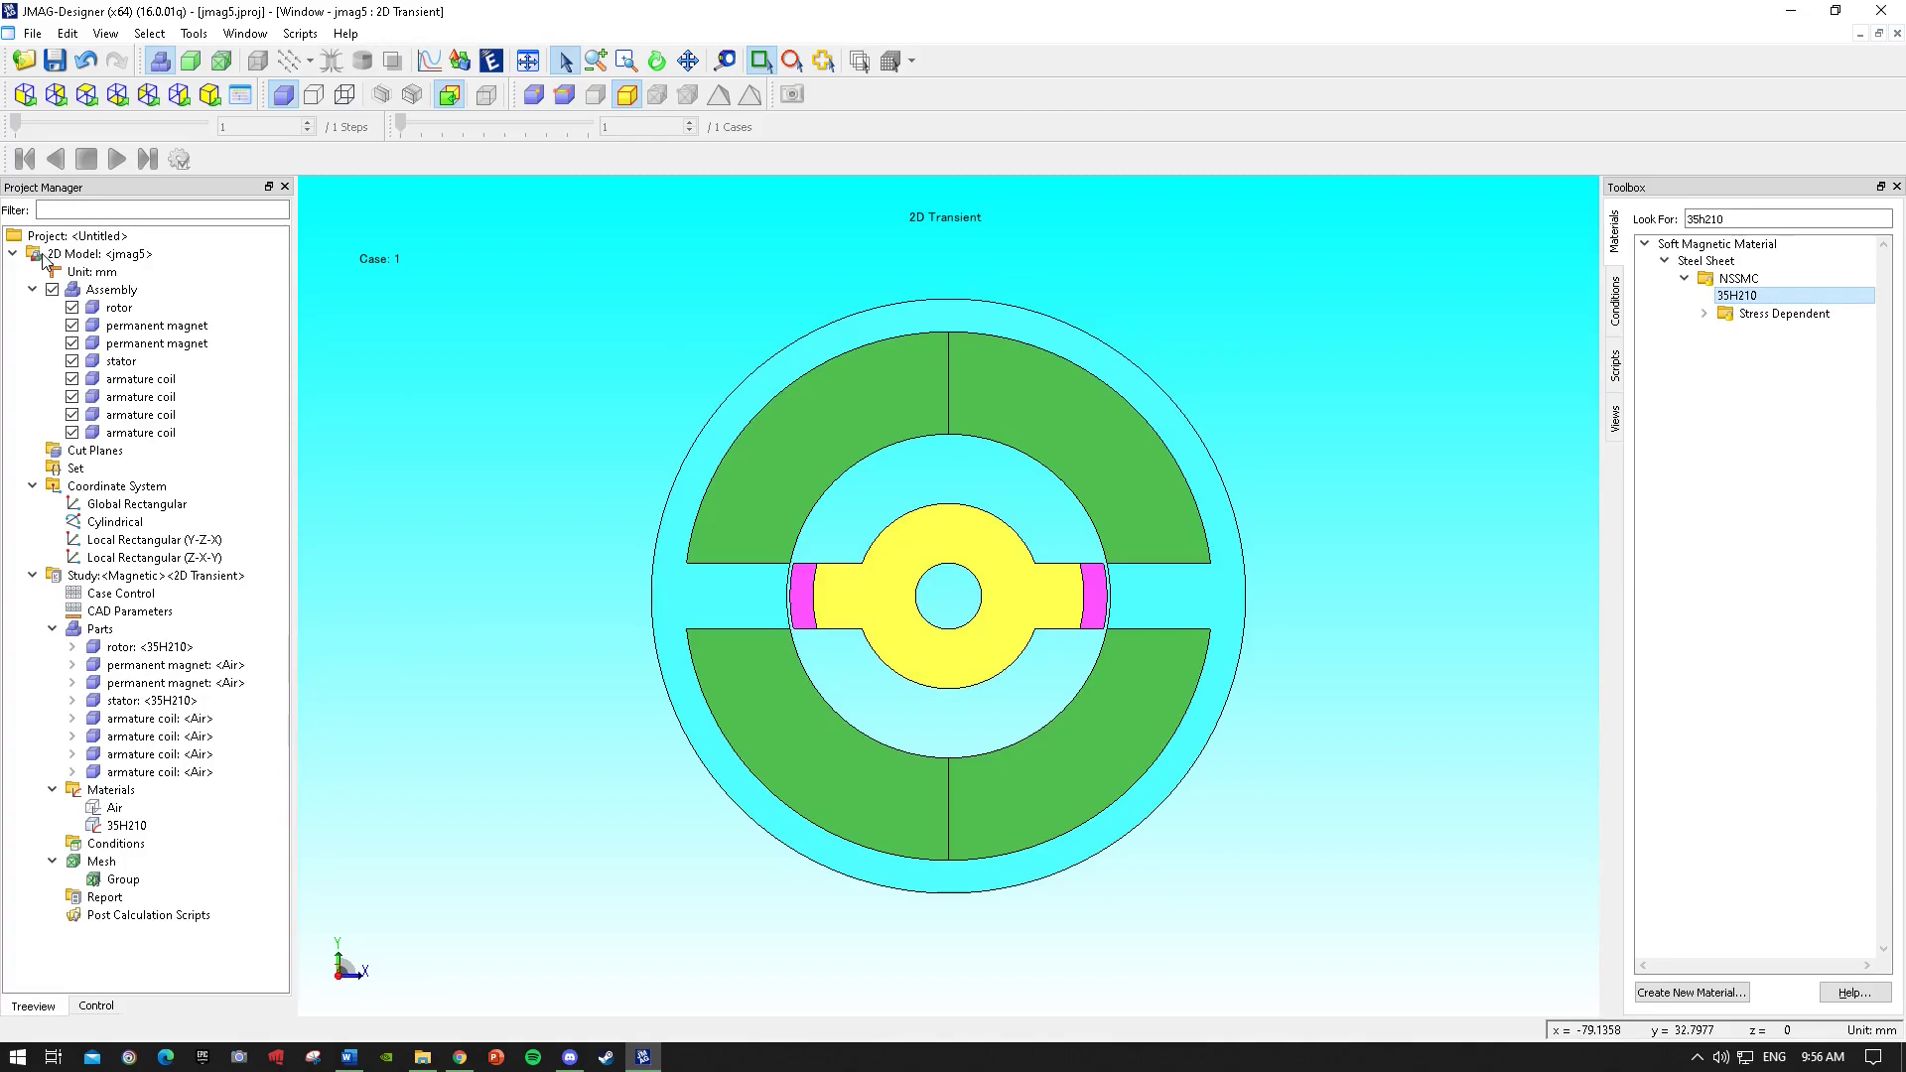
Search the materials for con and assign JSOL Copper to the upper right armature coil.
click(151, 701)
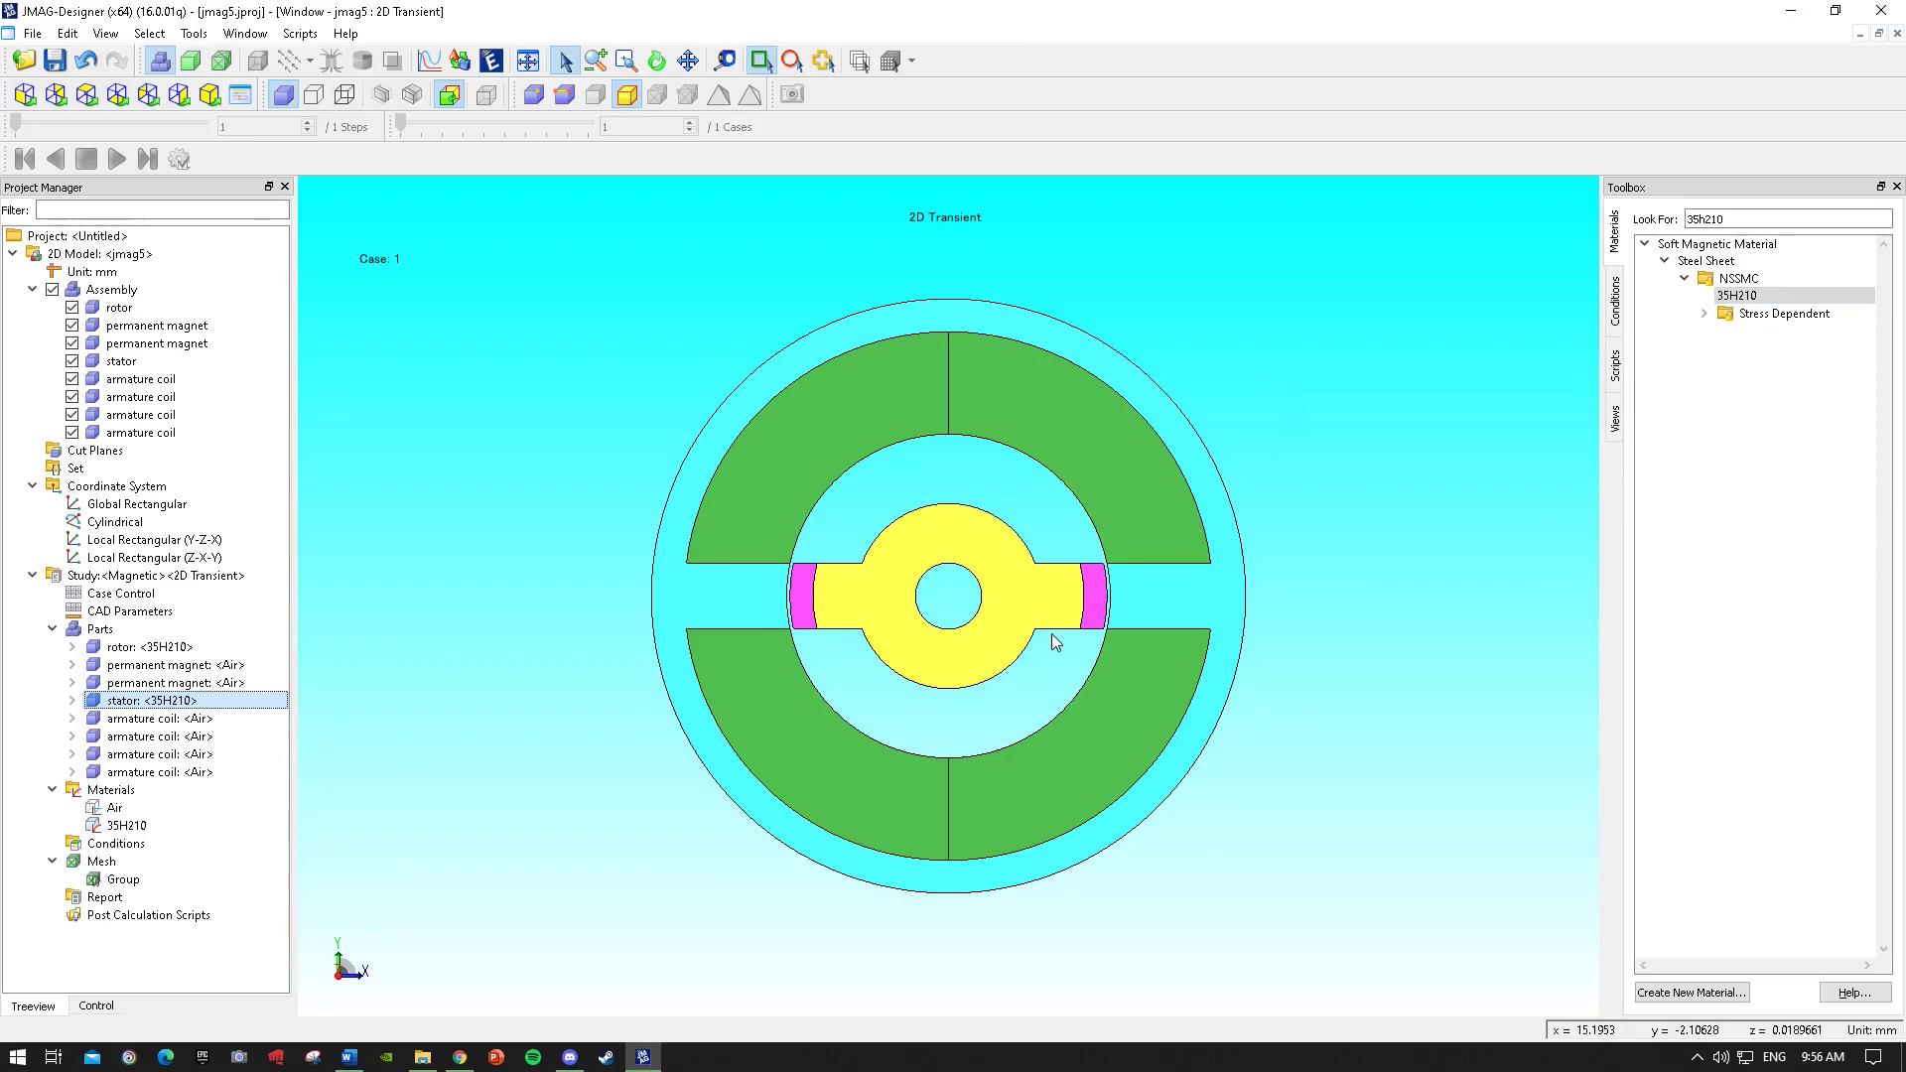
drag(1773, 218, 1551, 236)
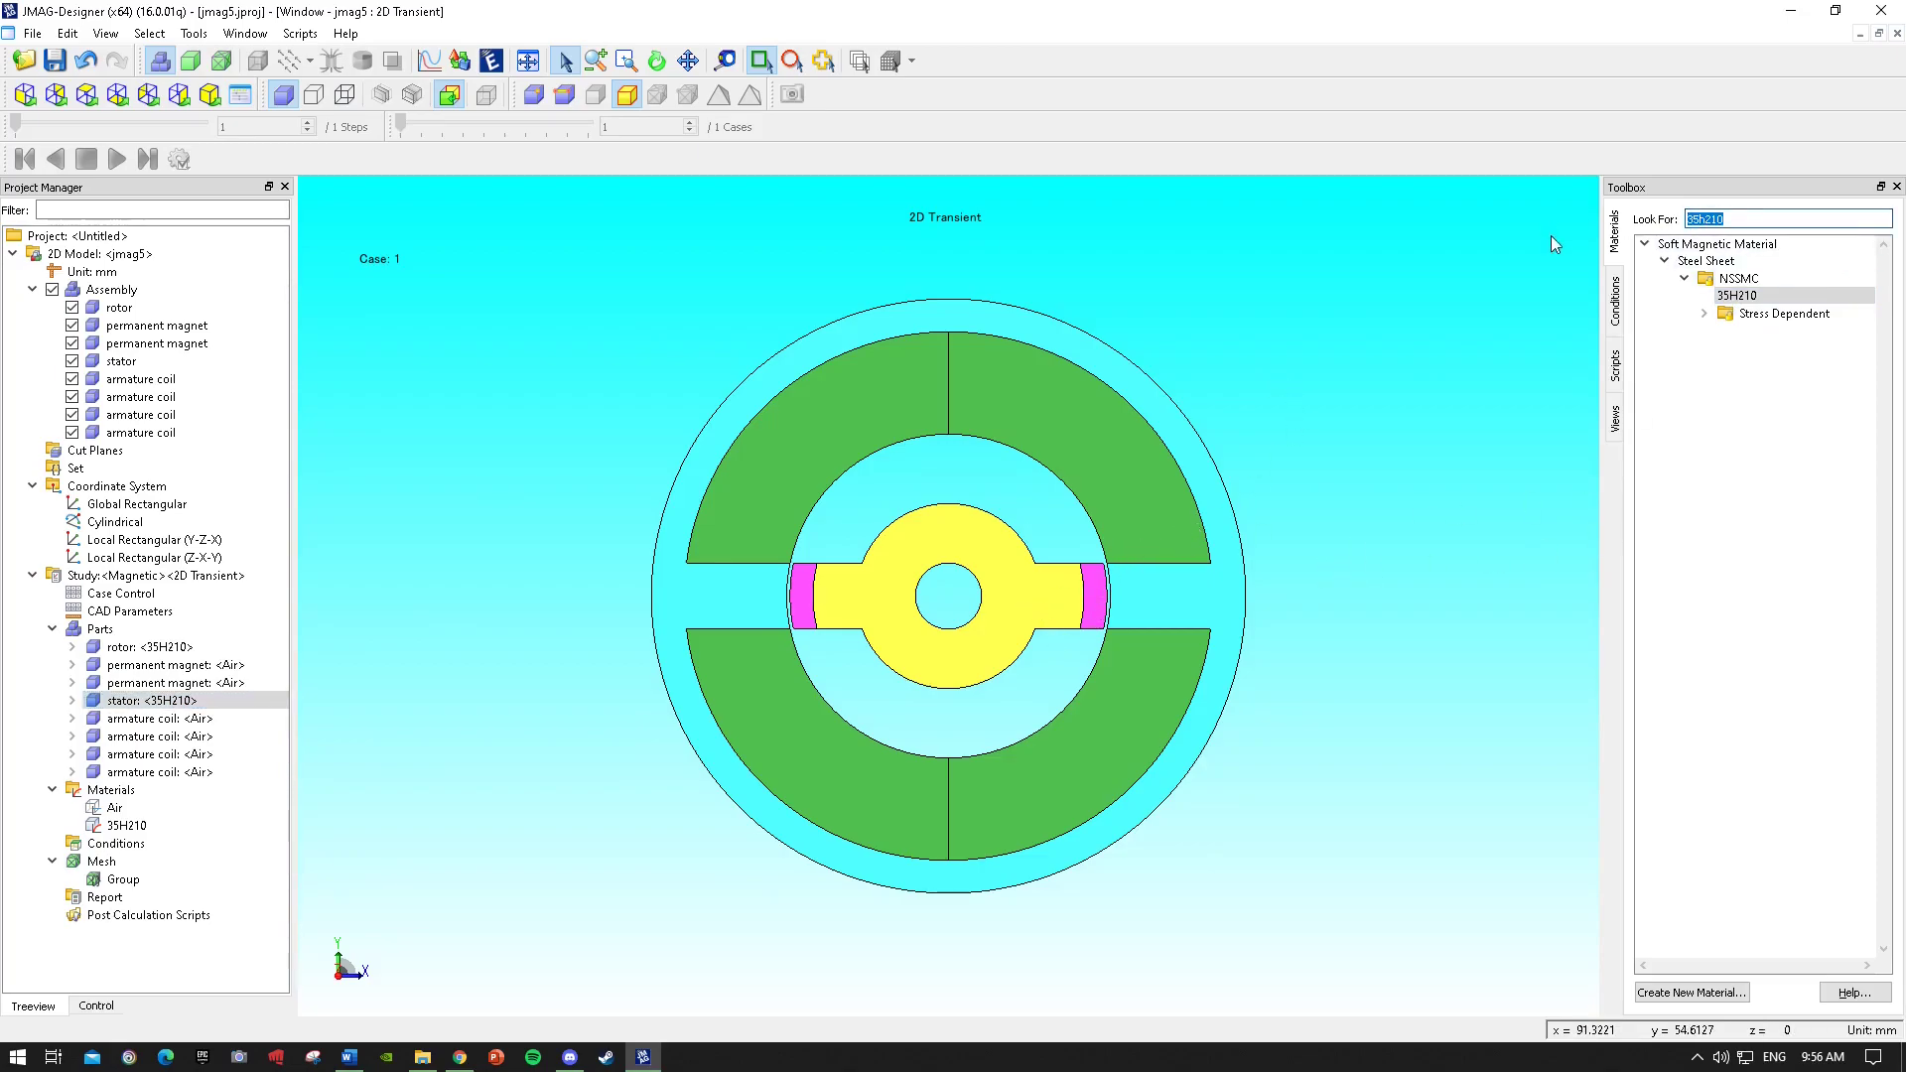
key(BackSpace)
text(con)
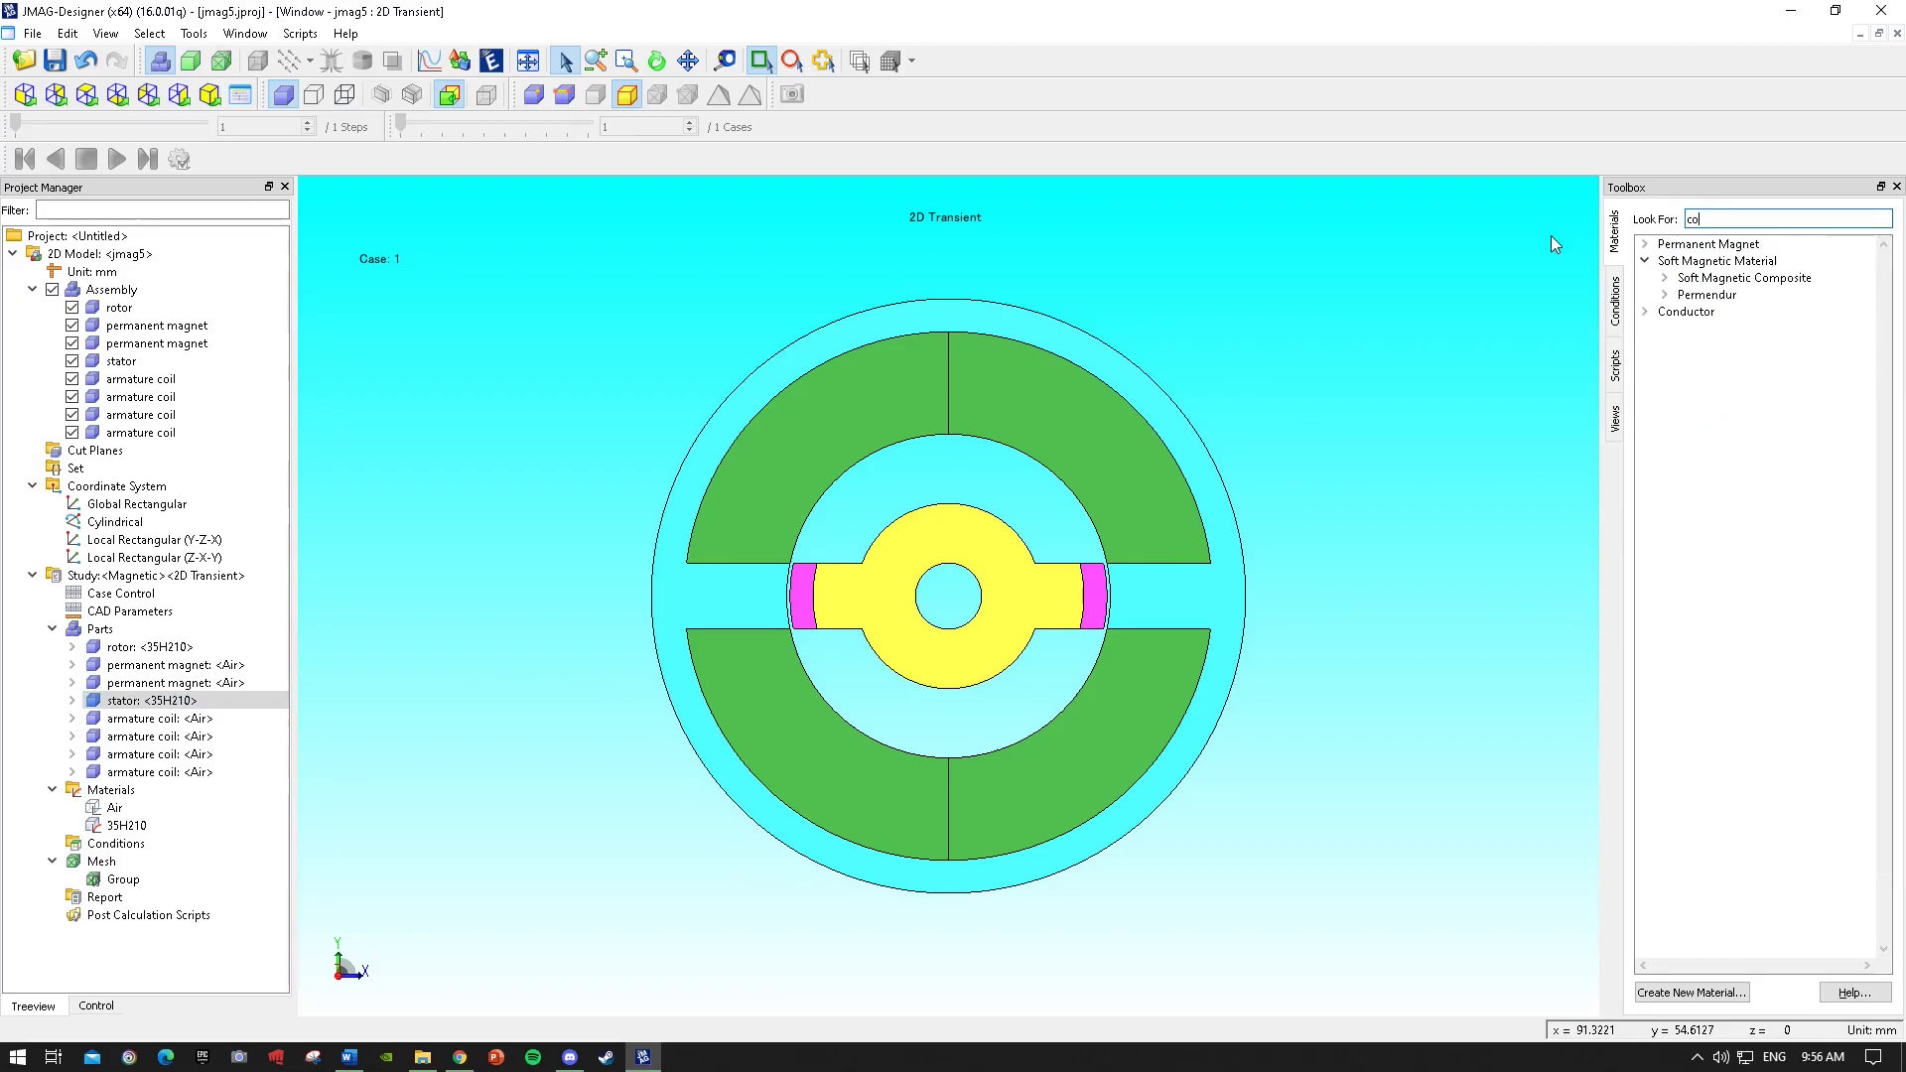
click(1645, 243)
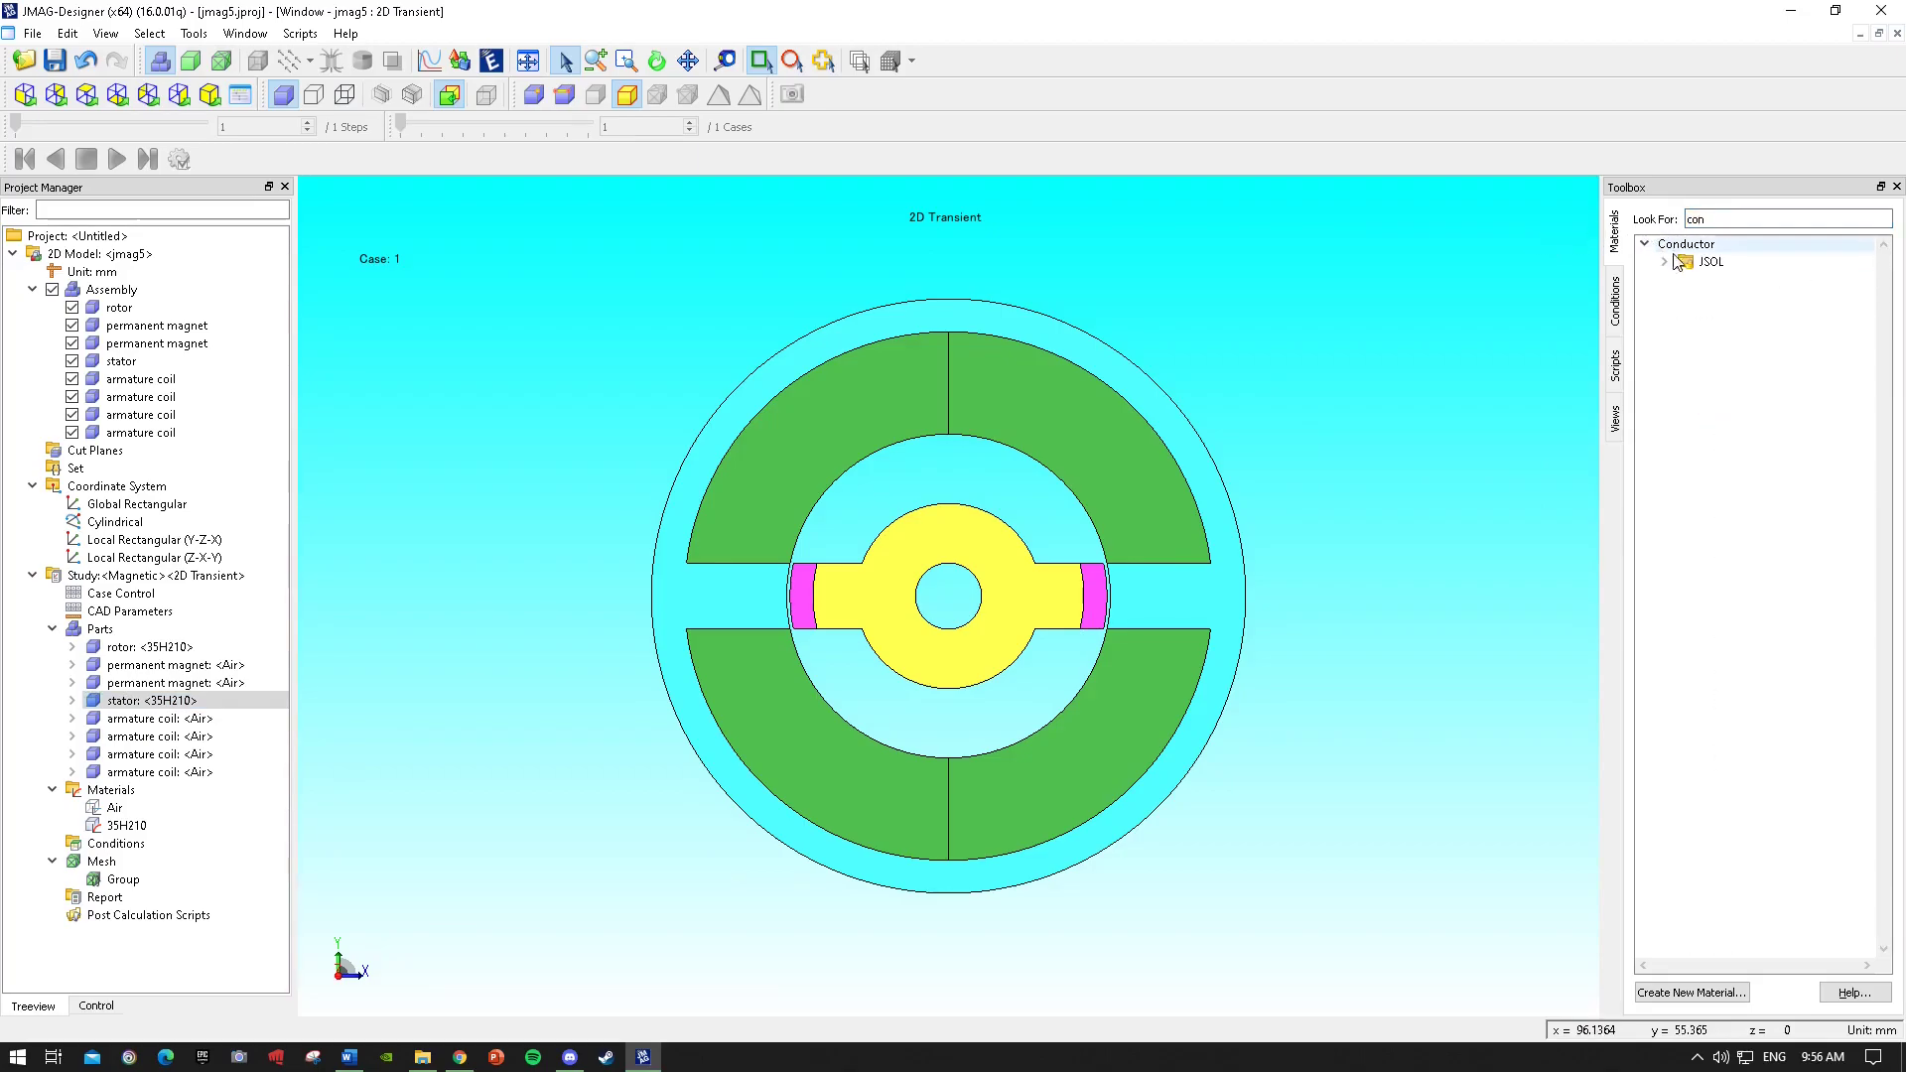
click(1666, 262)
drag(1718, 296, 1082, 453)
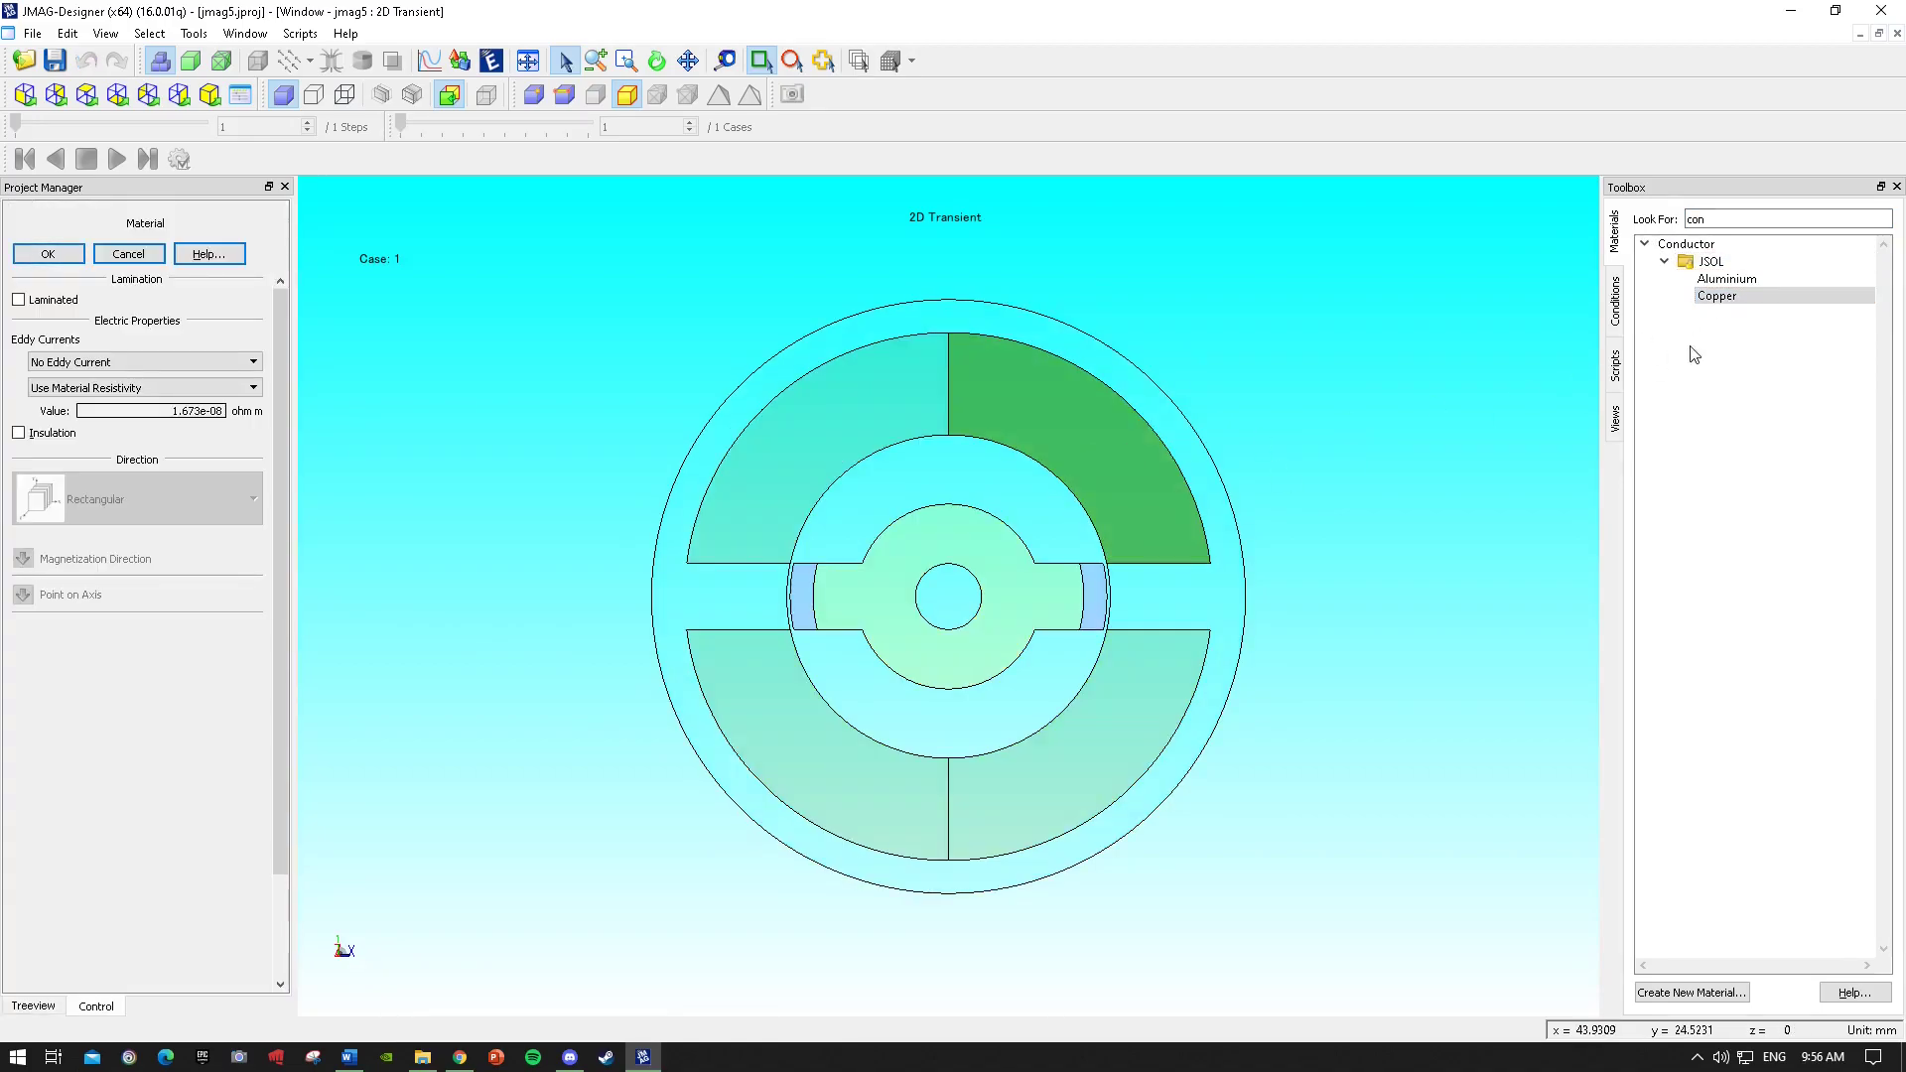
click(66, 259)
Assign Copper to the remaining three armature coils.
drag(1753, 299, 903, 387)
click(48, 254)
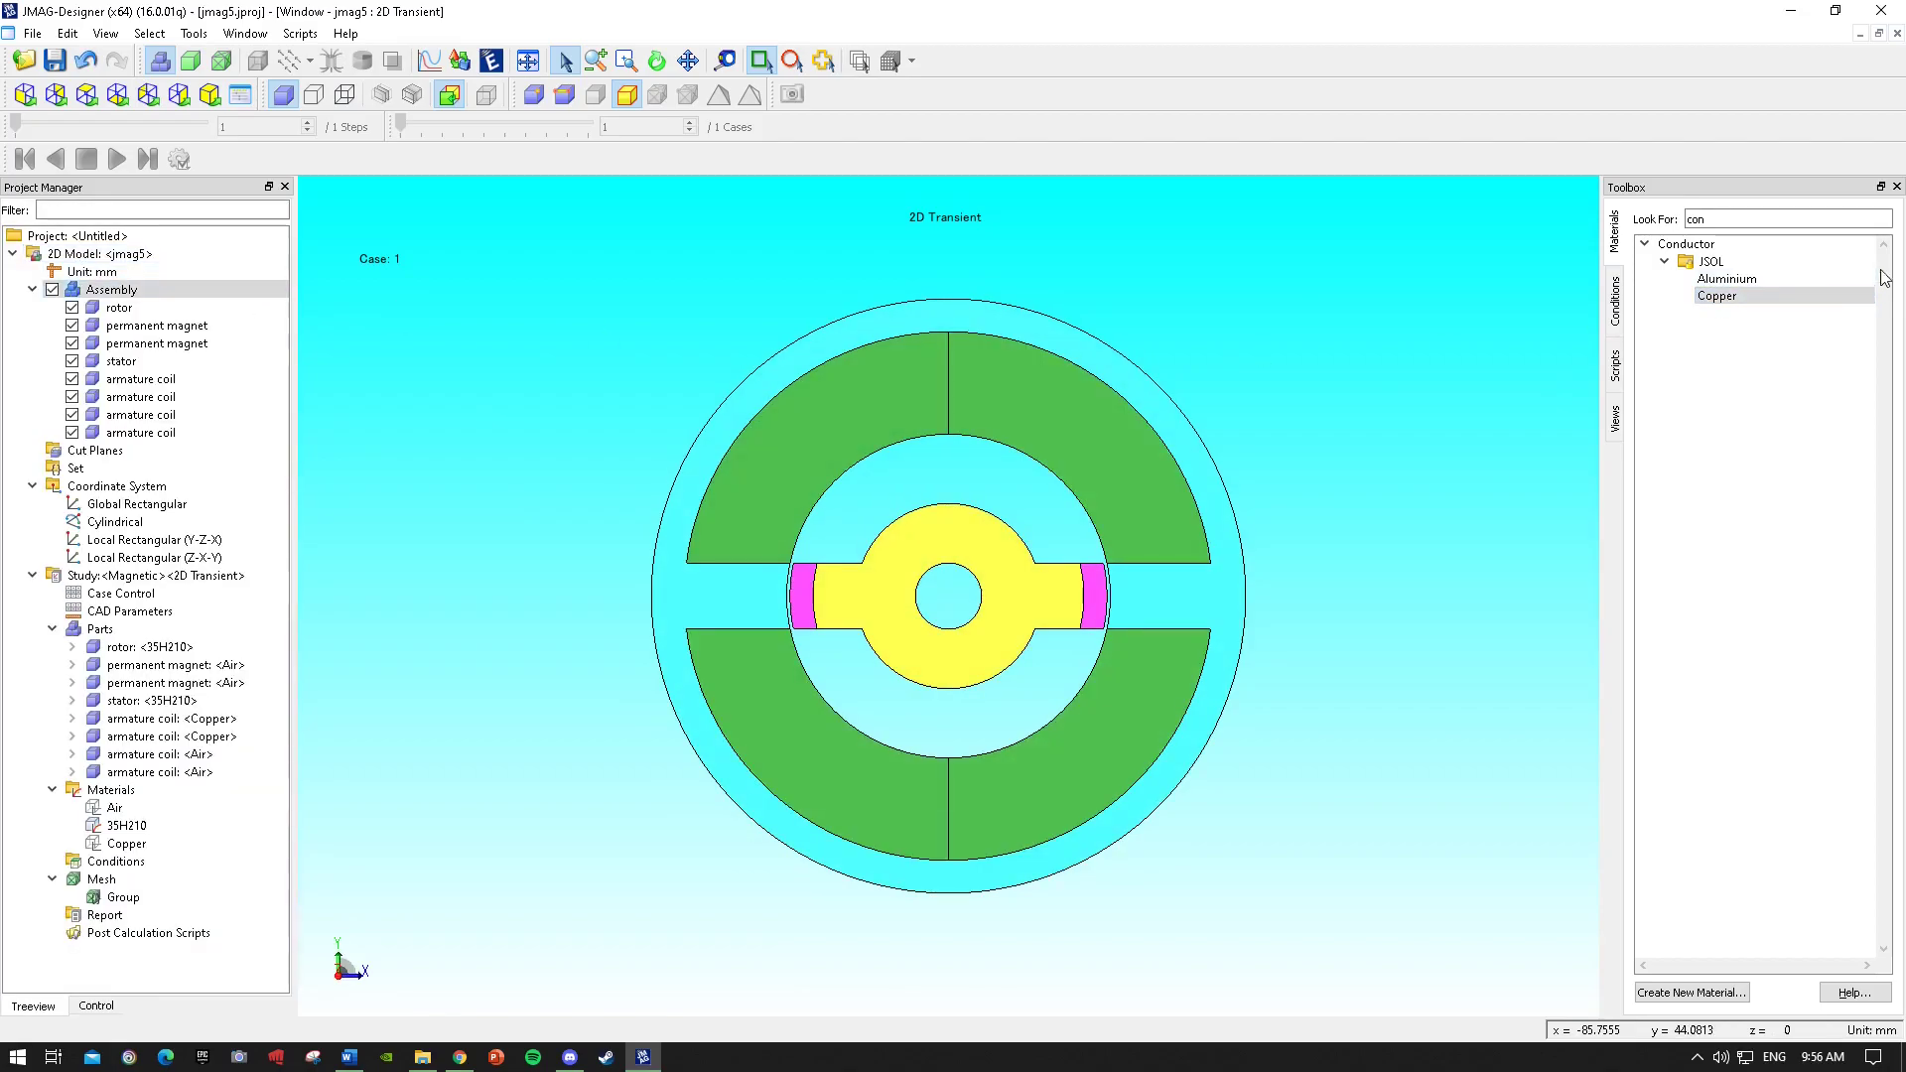
drag(1717, 298, 1198, 672)
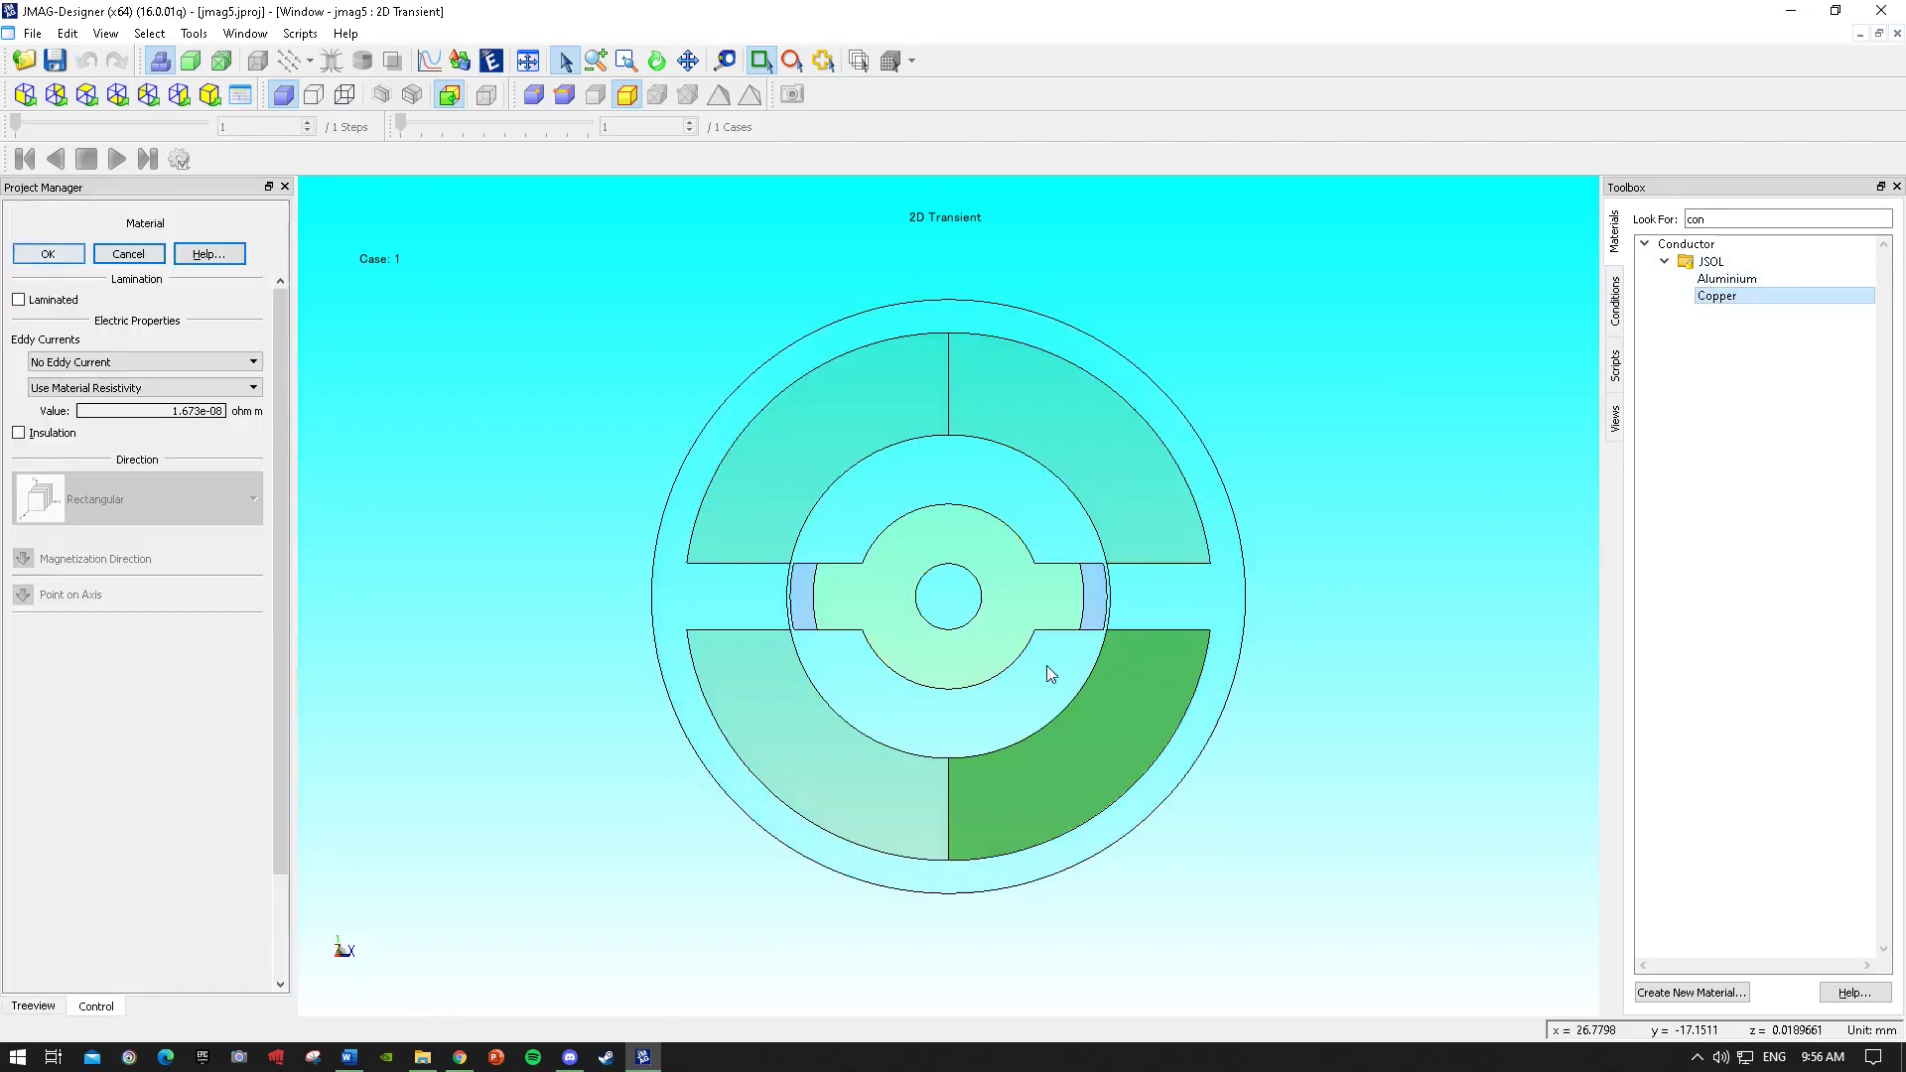
click(50, 255)
drag(1772, 298, 810, 737)
click(64, 256)
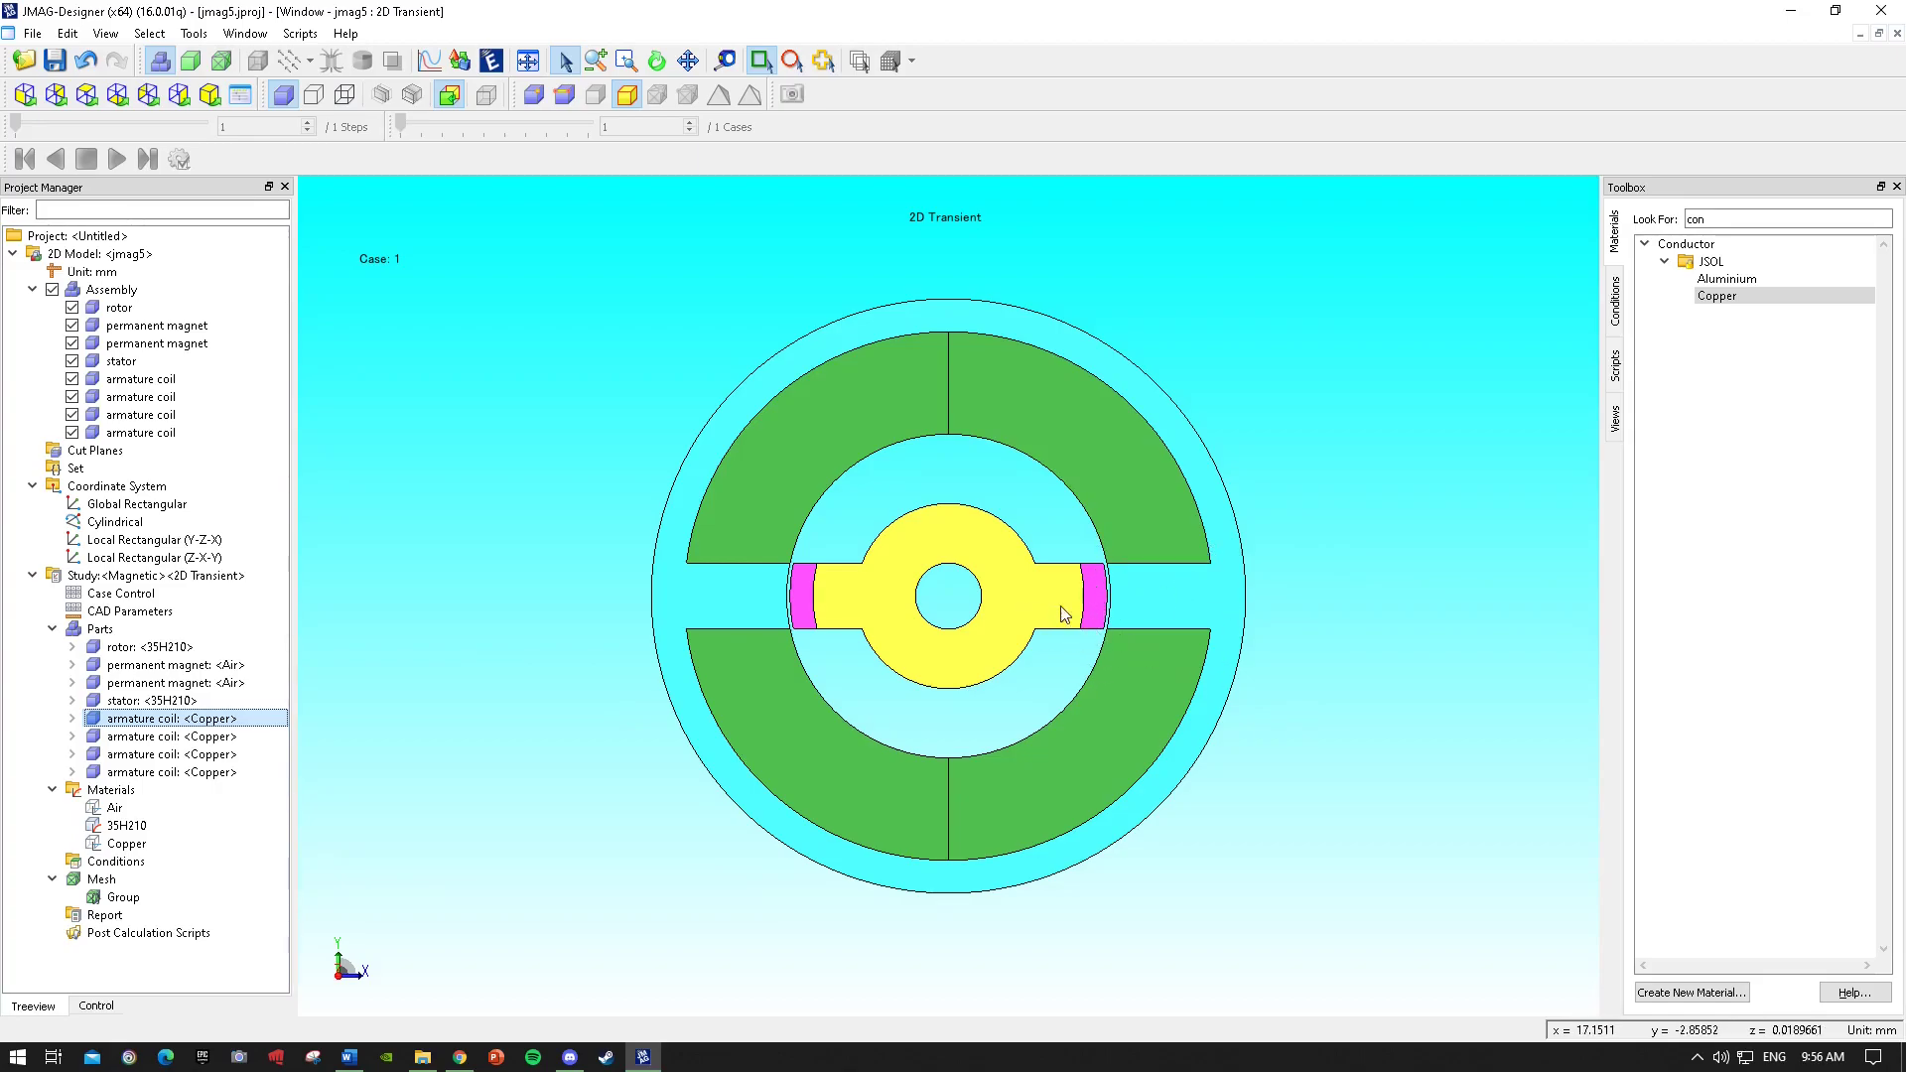
Search for neomax-35ah and assign NEOMAX-35AH to the right magnet with Radial Pattern (Circular Direction) and 2 poles.
click(1731, 220)
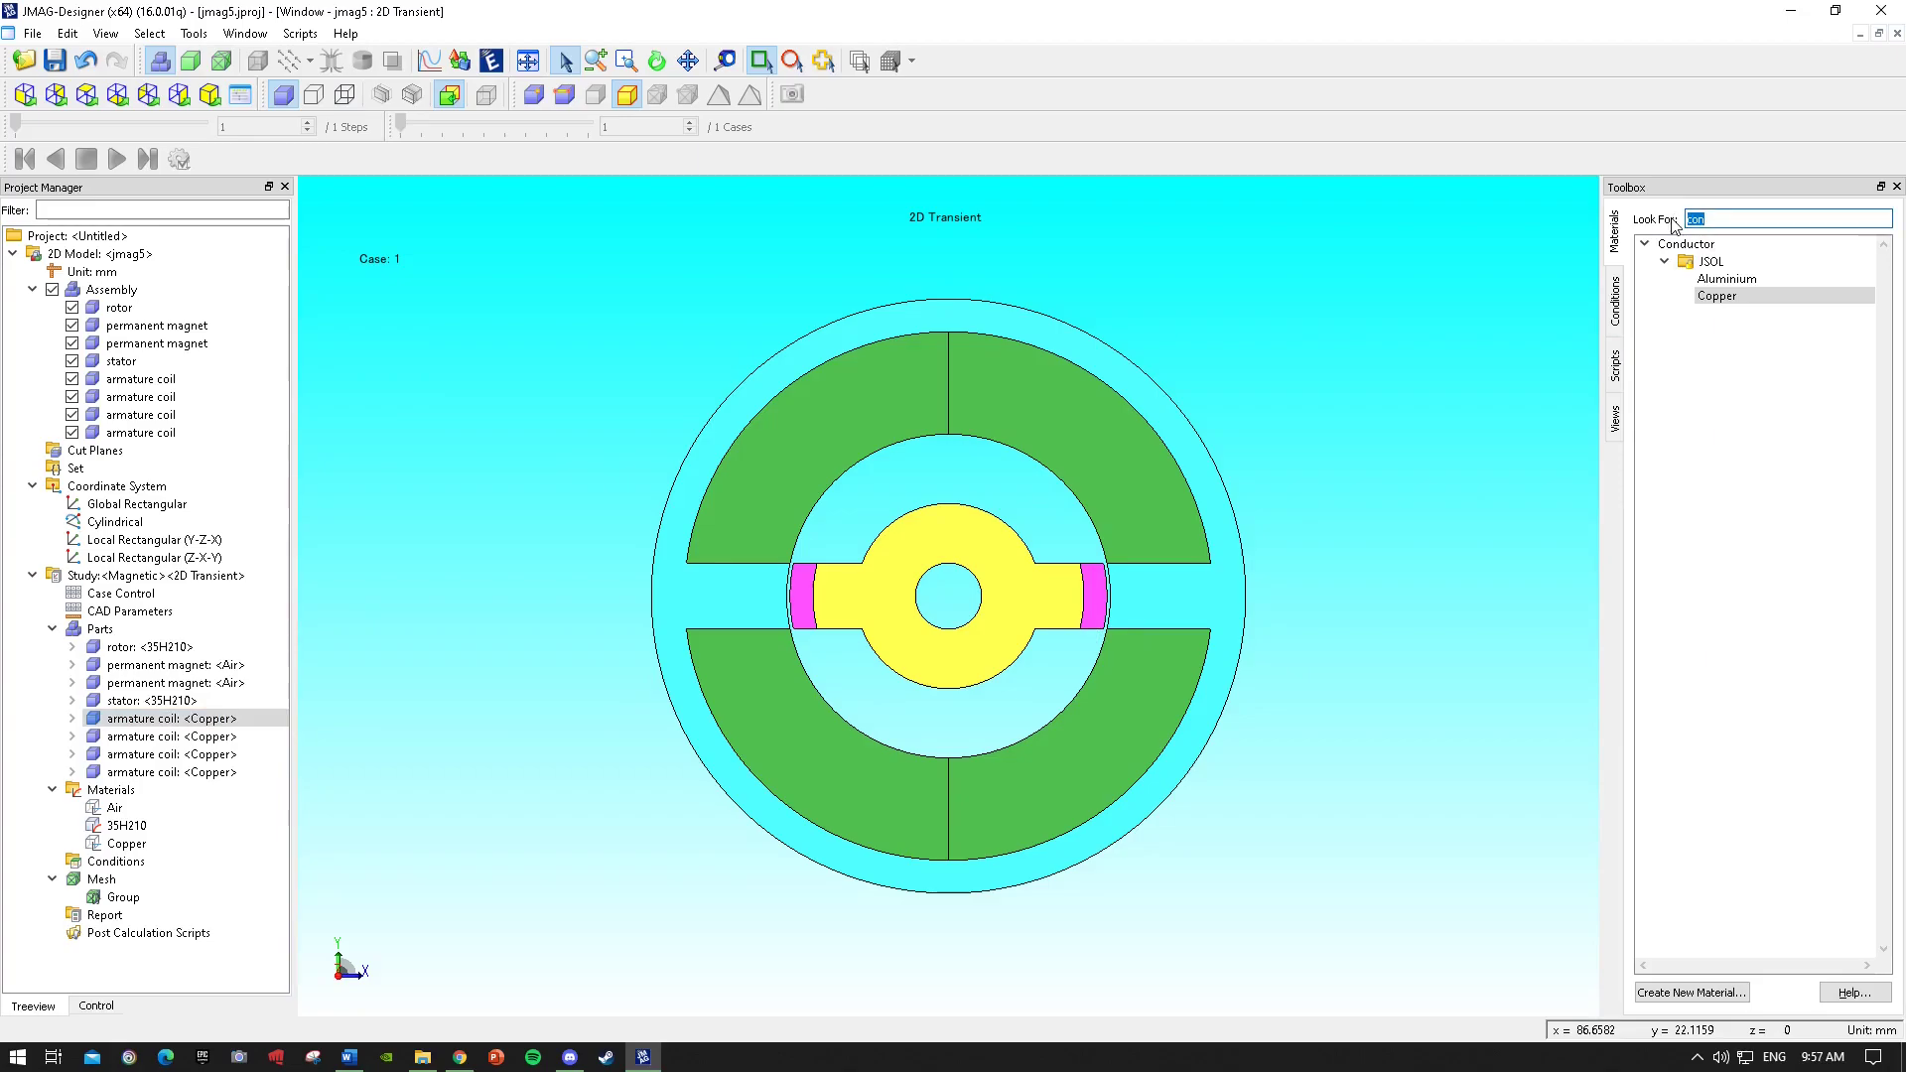
text(neom)
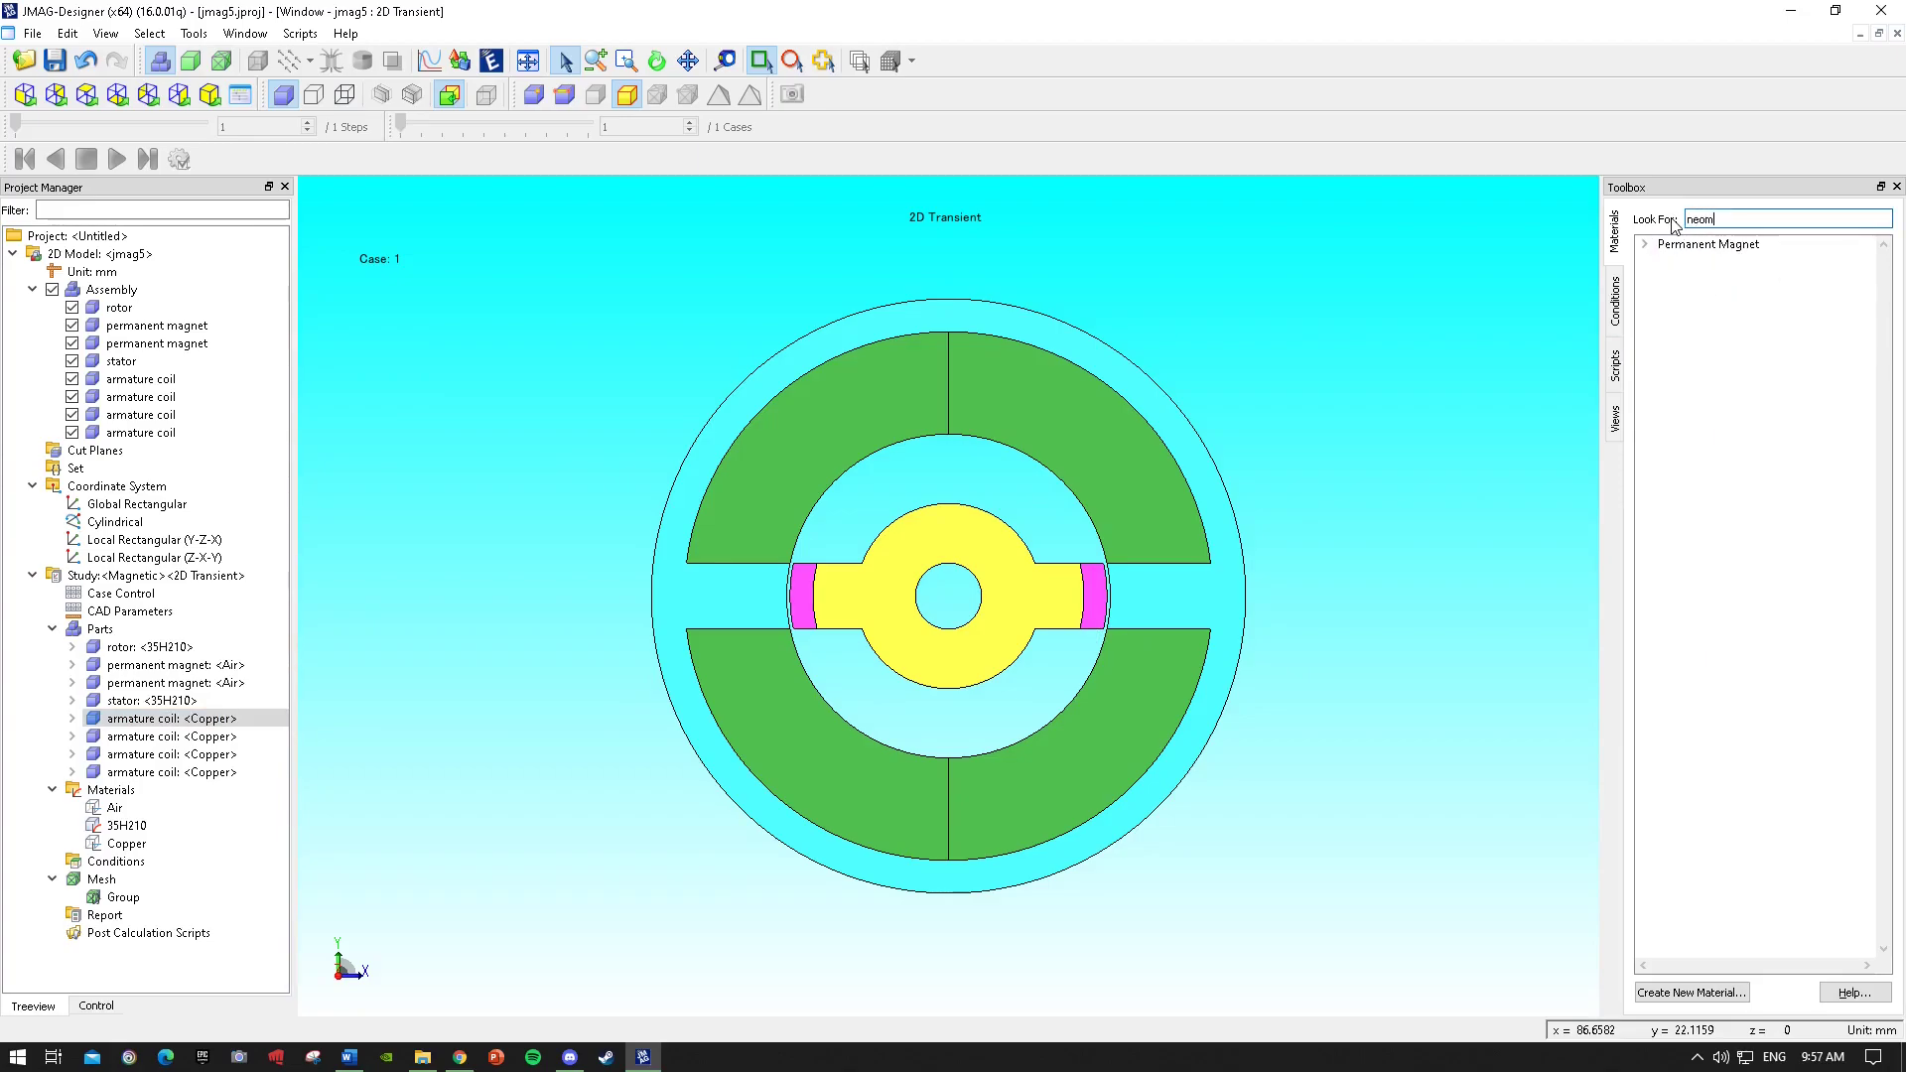
text(ax-35ah)
click(1645, 244)
click(1665, 261)
click(1685, 279)
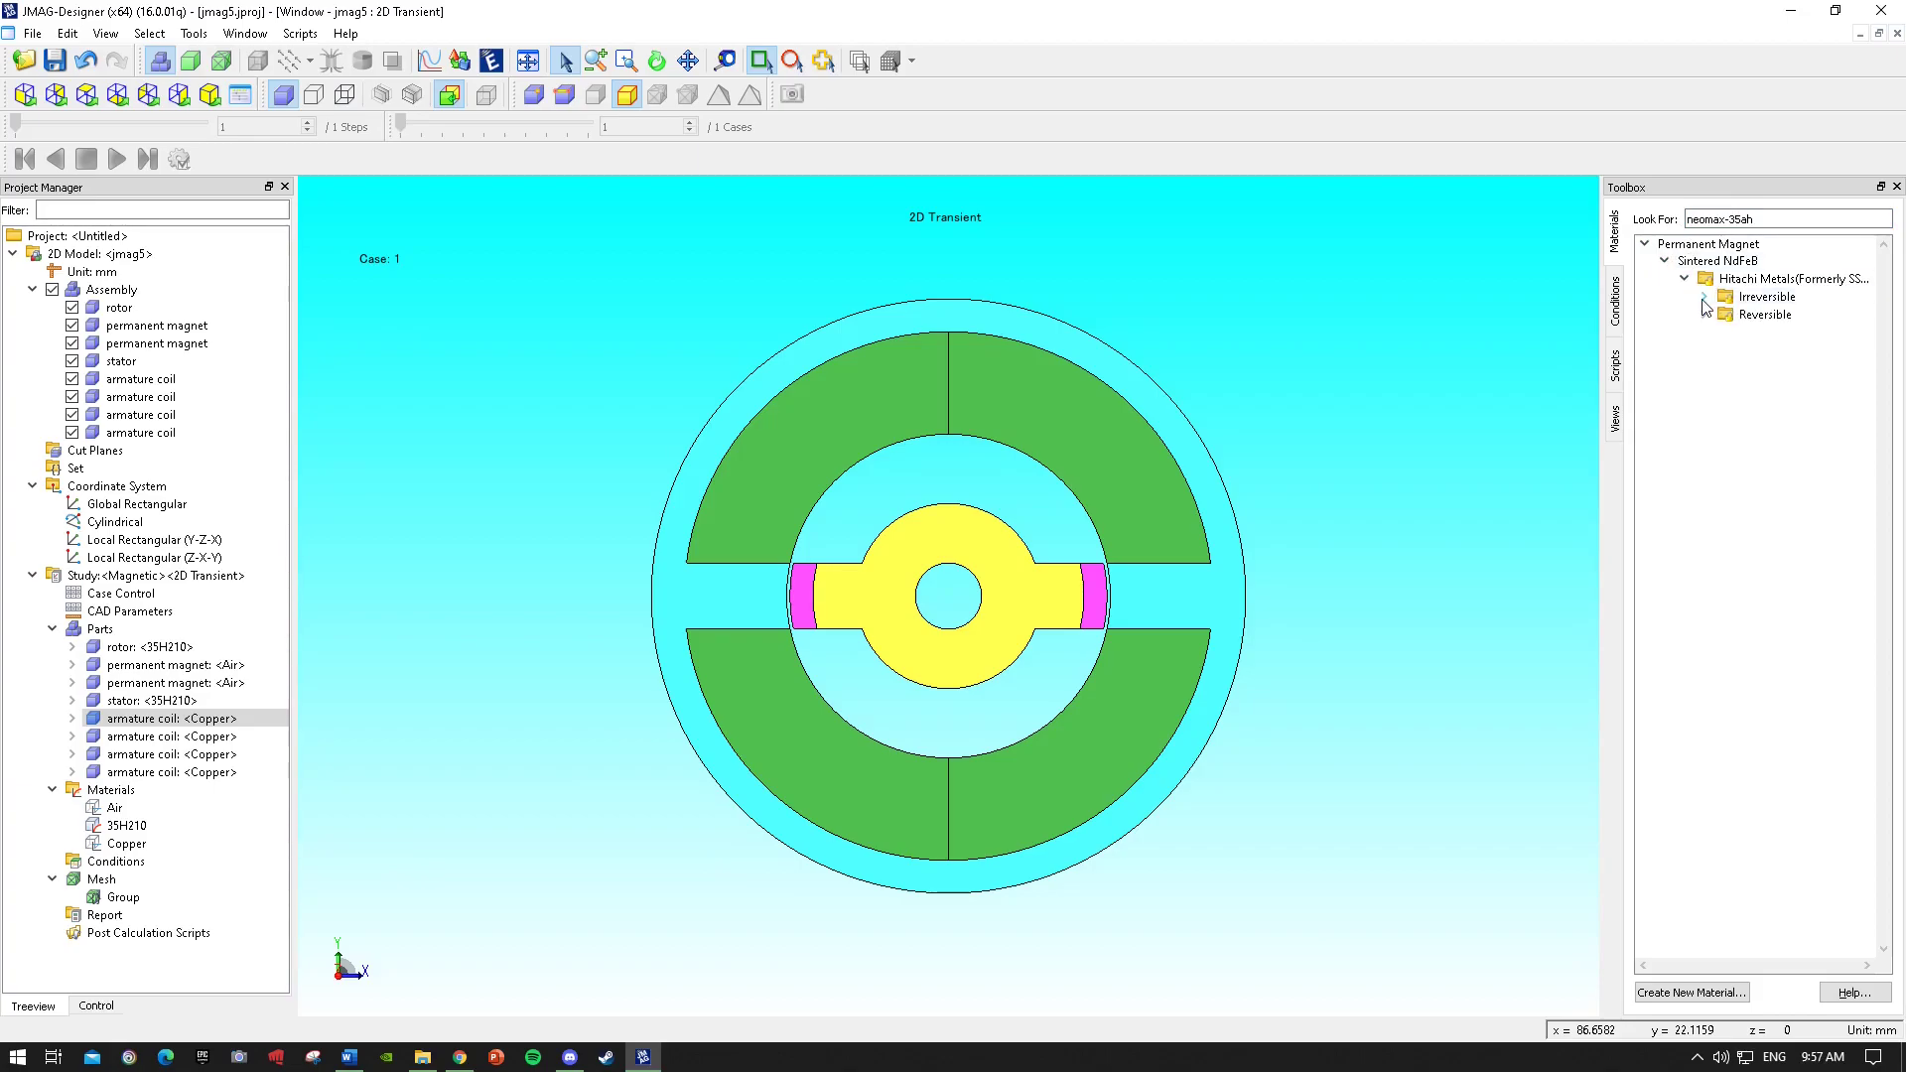
click(1703, 298)
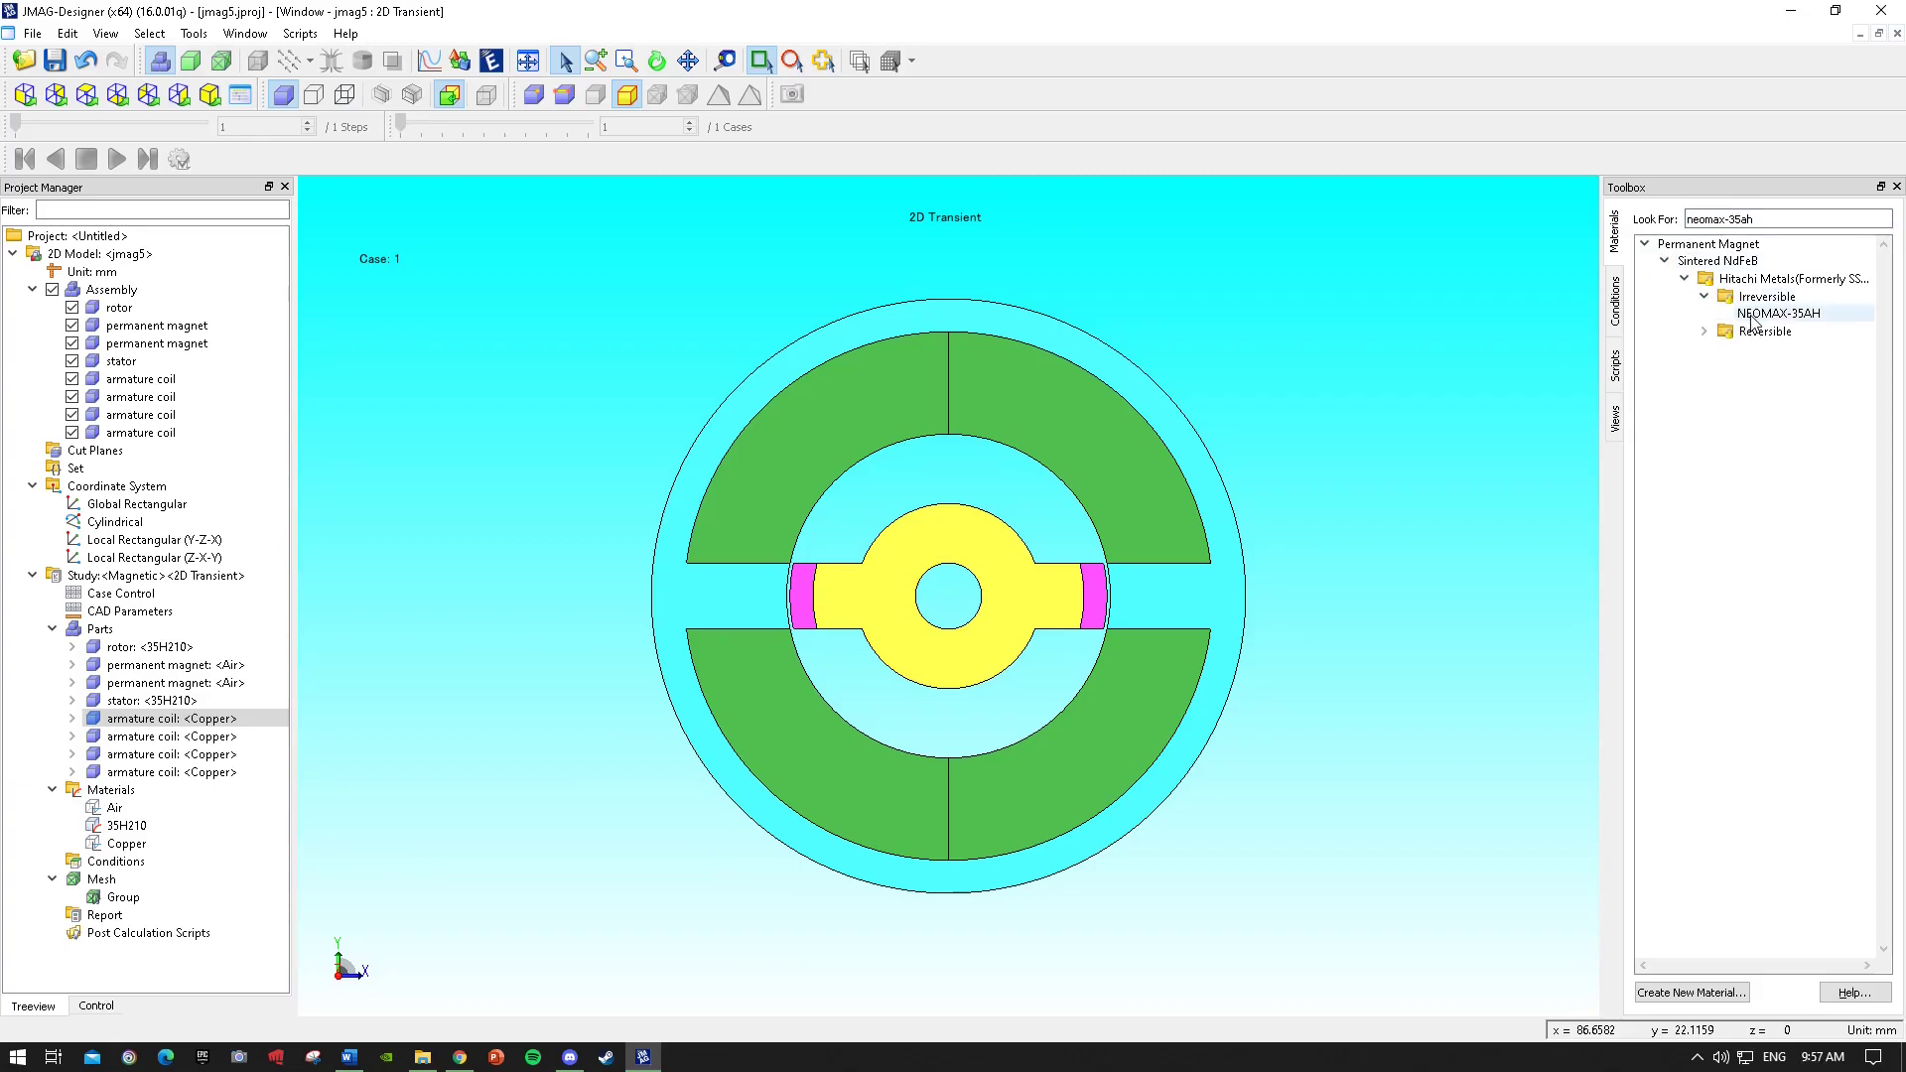
drag(1753, 316, 1096, 595)
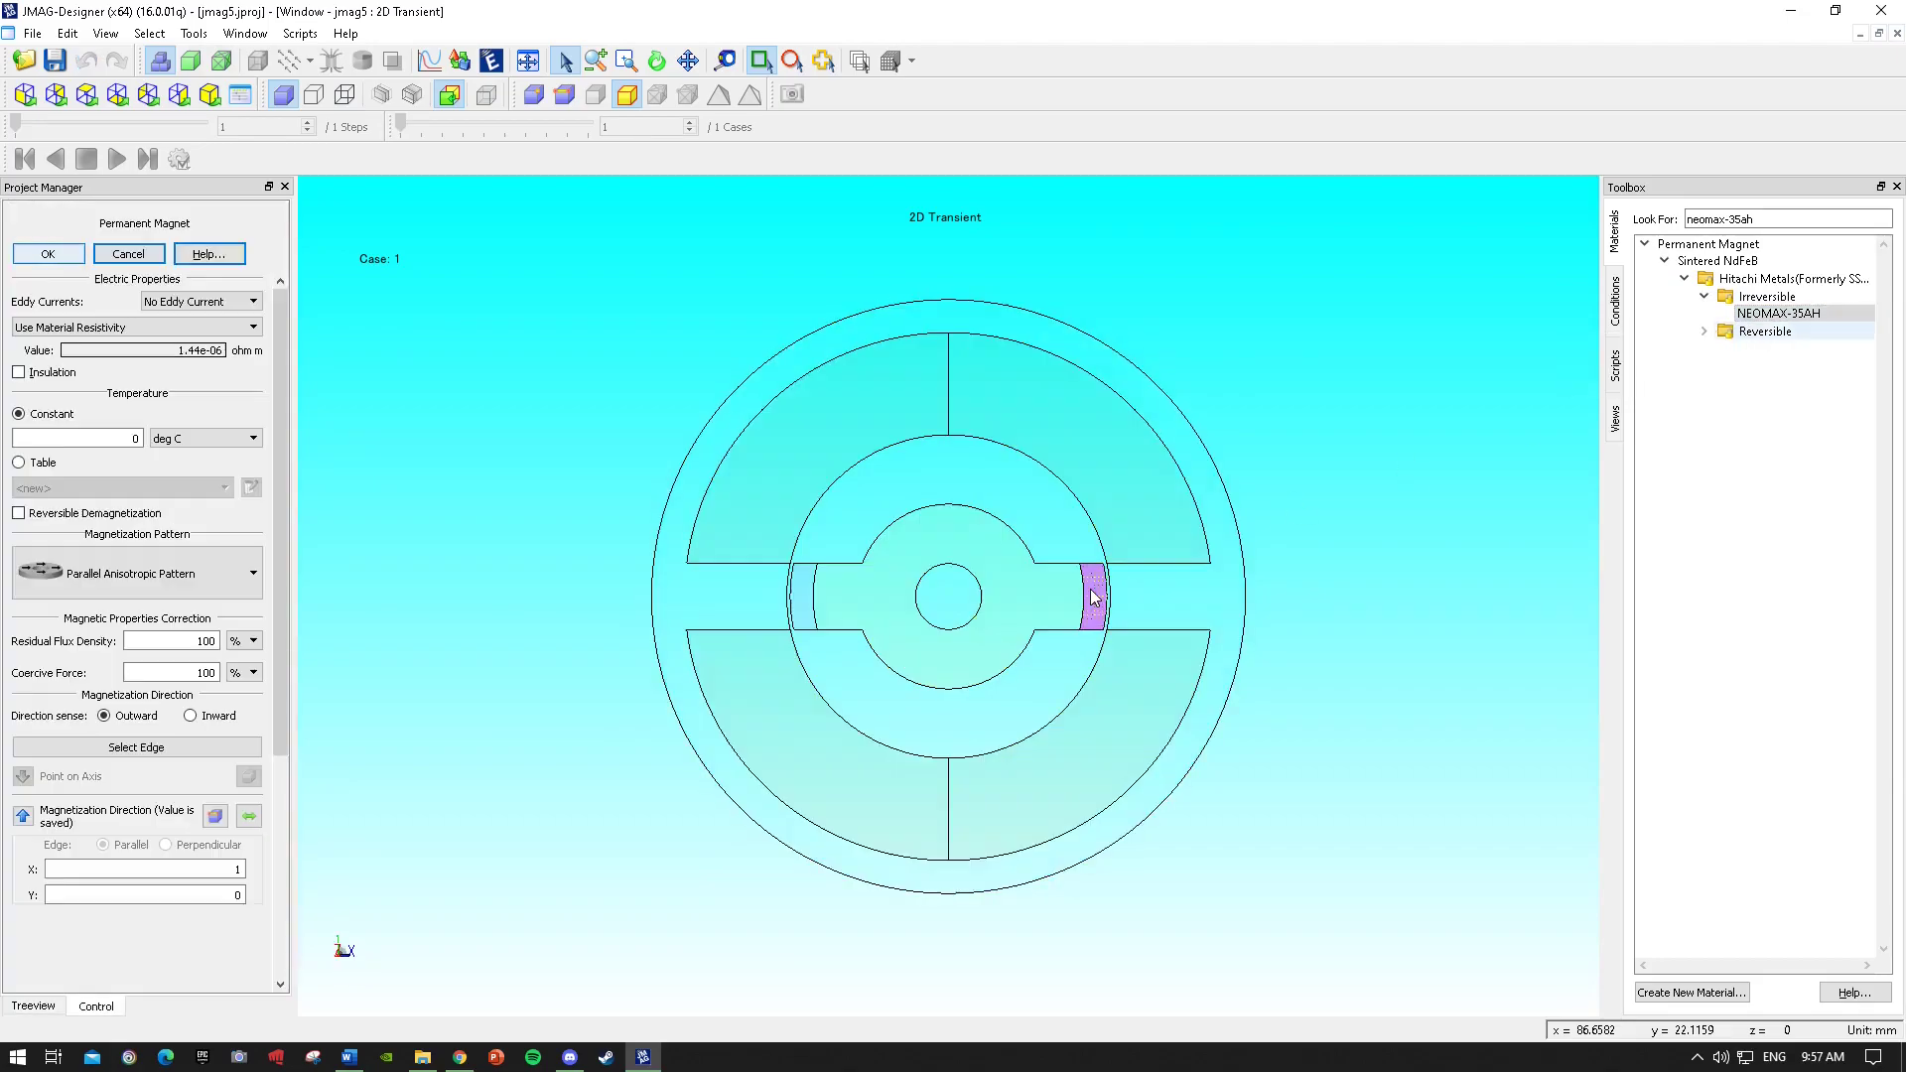
click(217, 581)
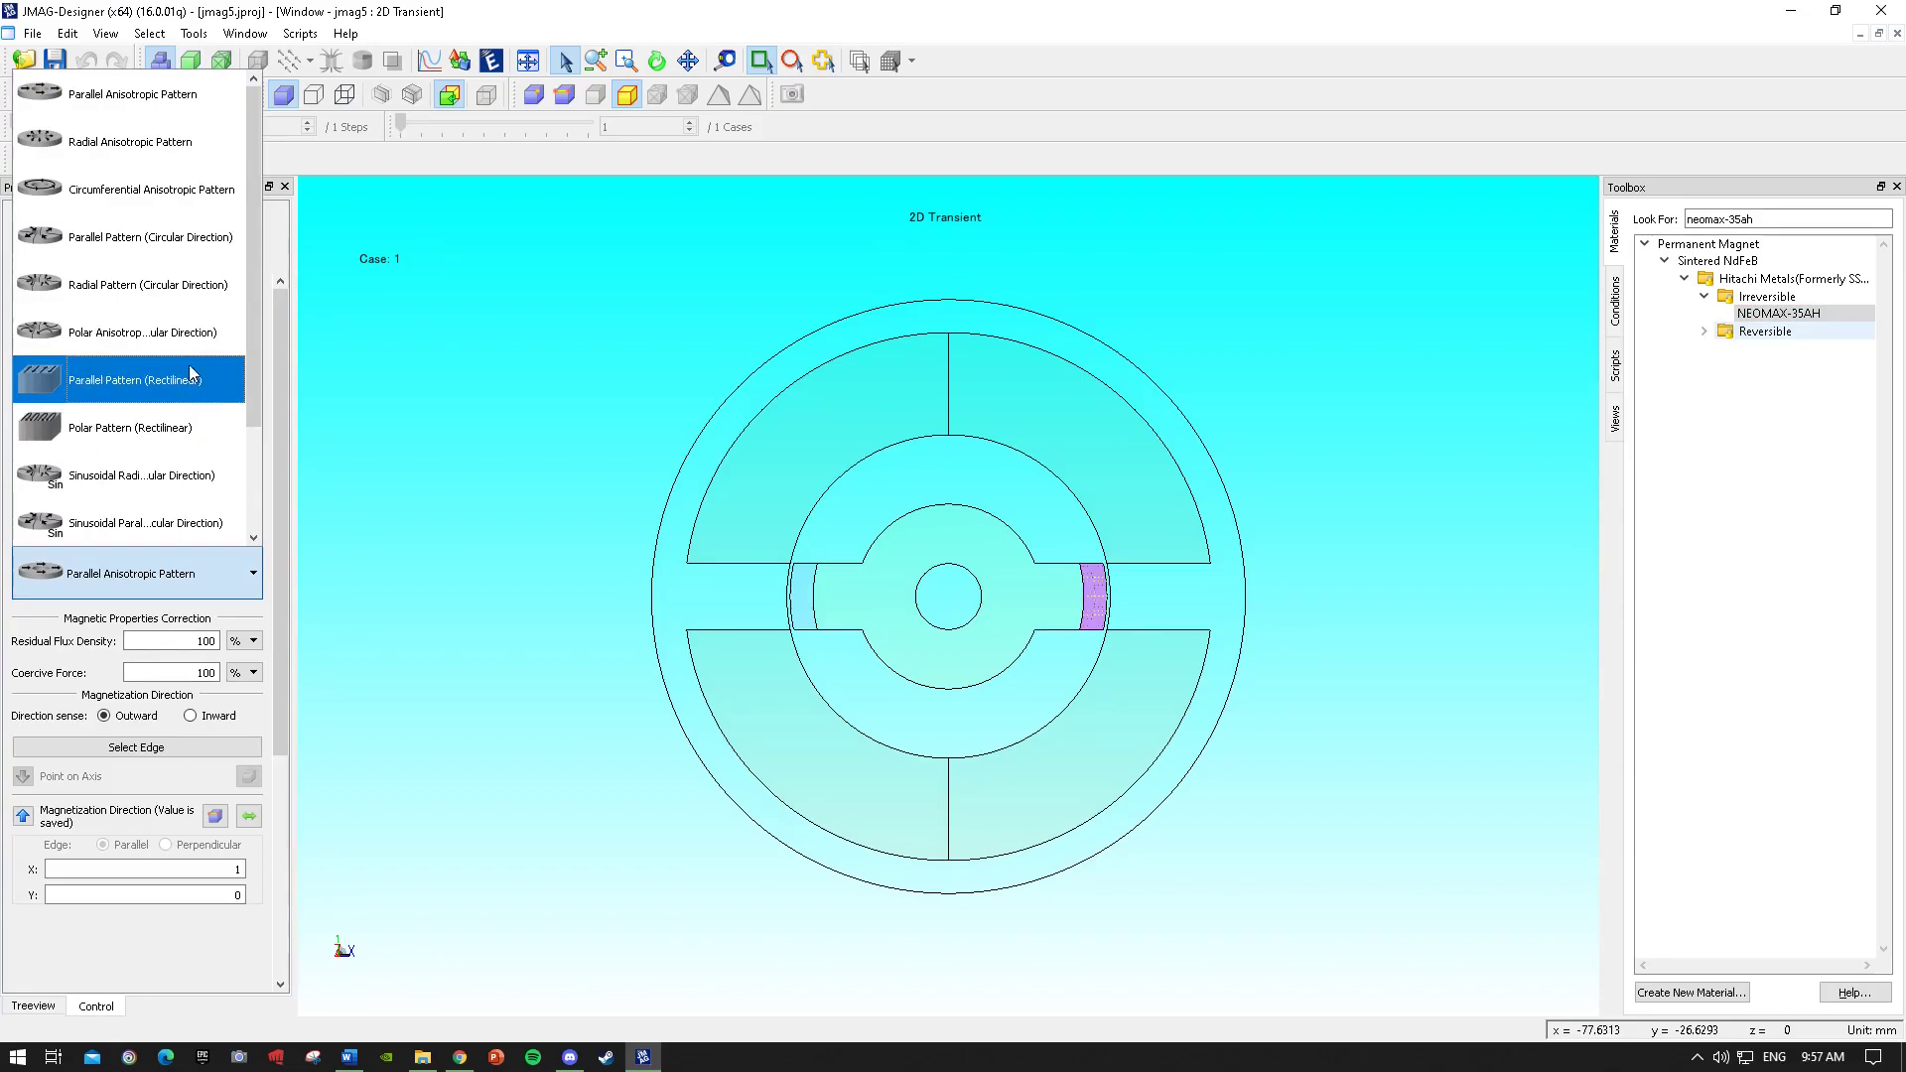
click(188, 286)
double_click(190, 637)
text(2)
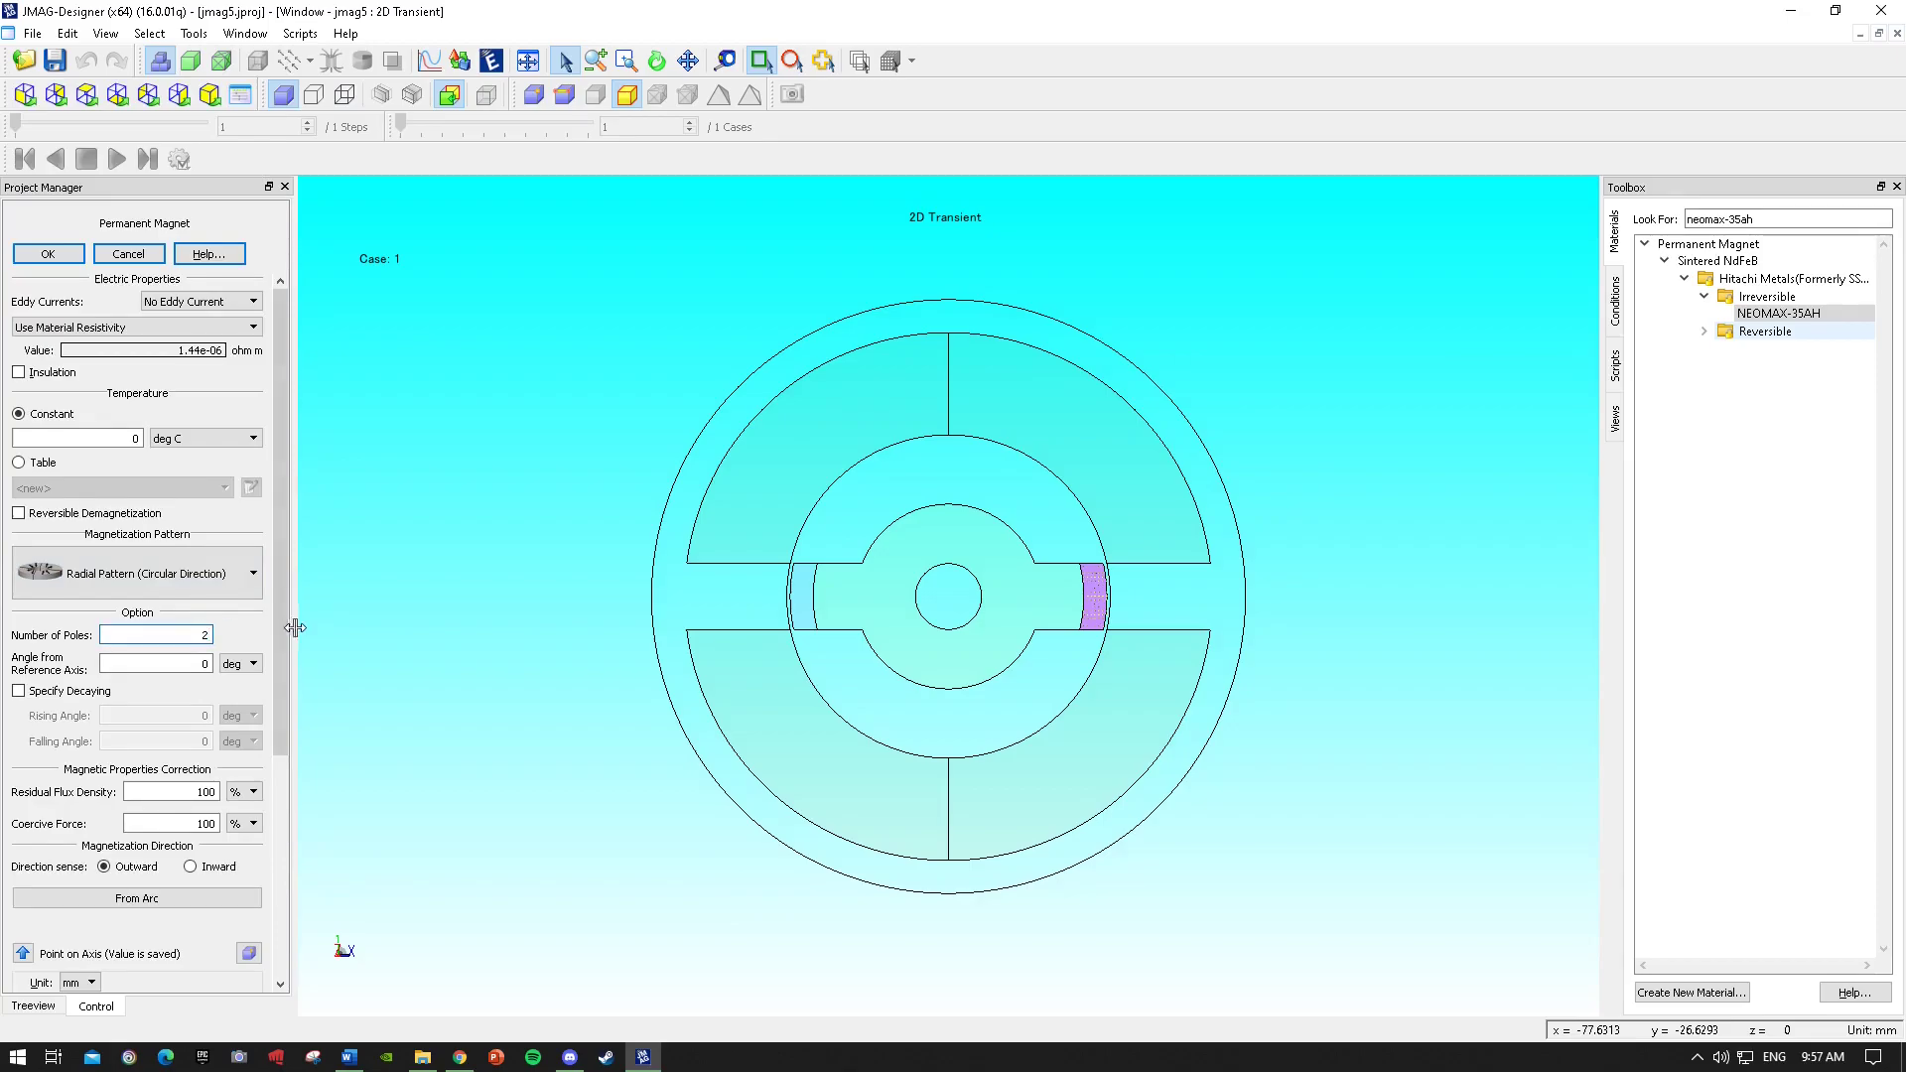
click(48, 253)
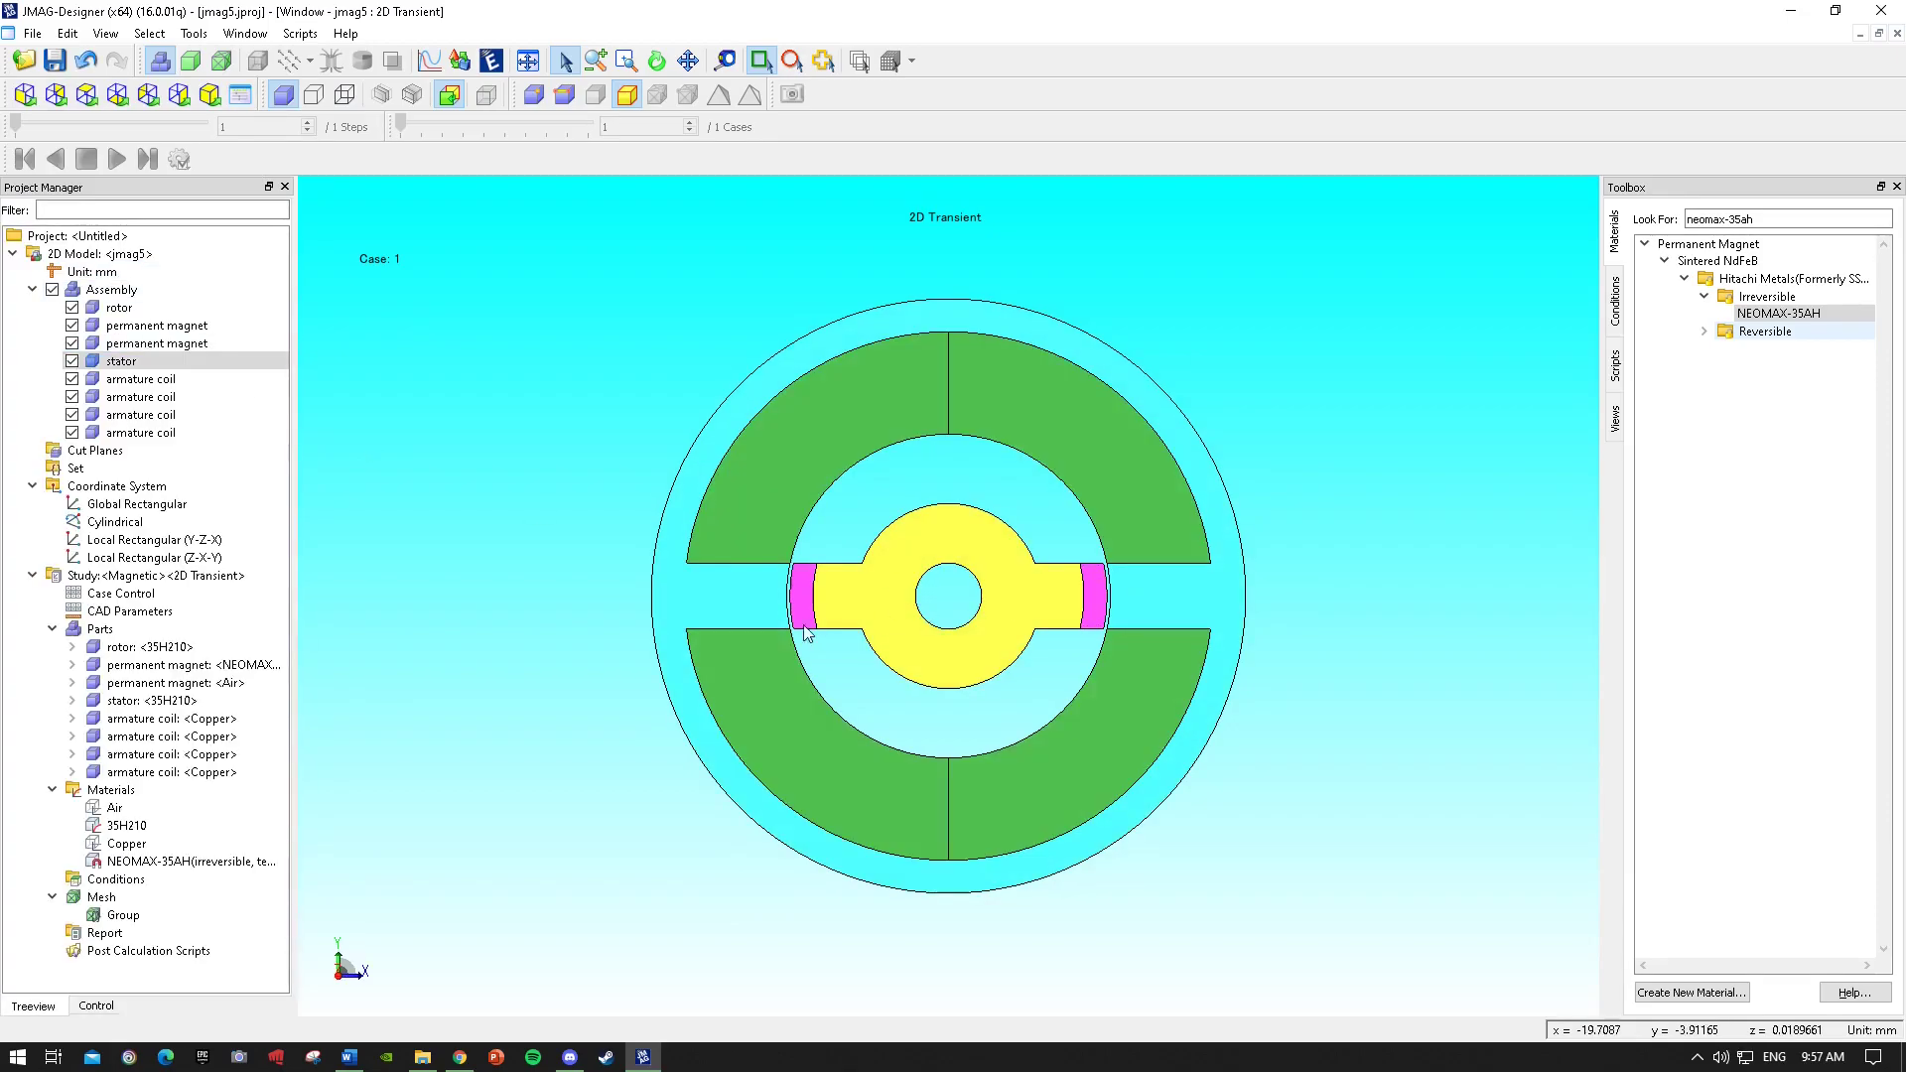
Assign NEOMAX-35AH to the left magnet with Radial Pattern (Circular Direction) and 2 poles.
drag(1779, 313, 802, 588)
click(139, 573)
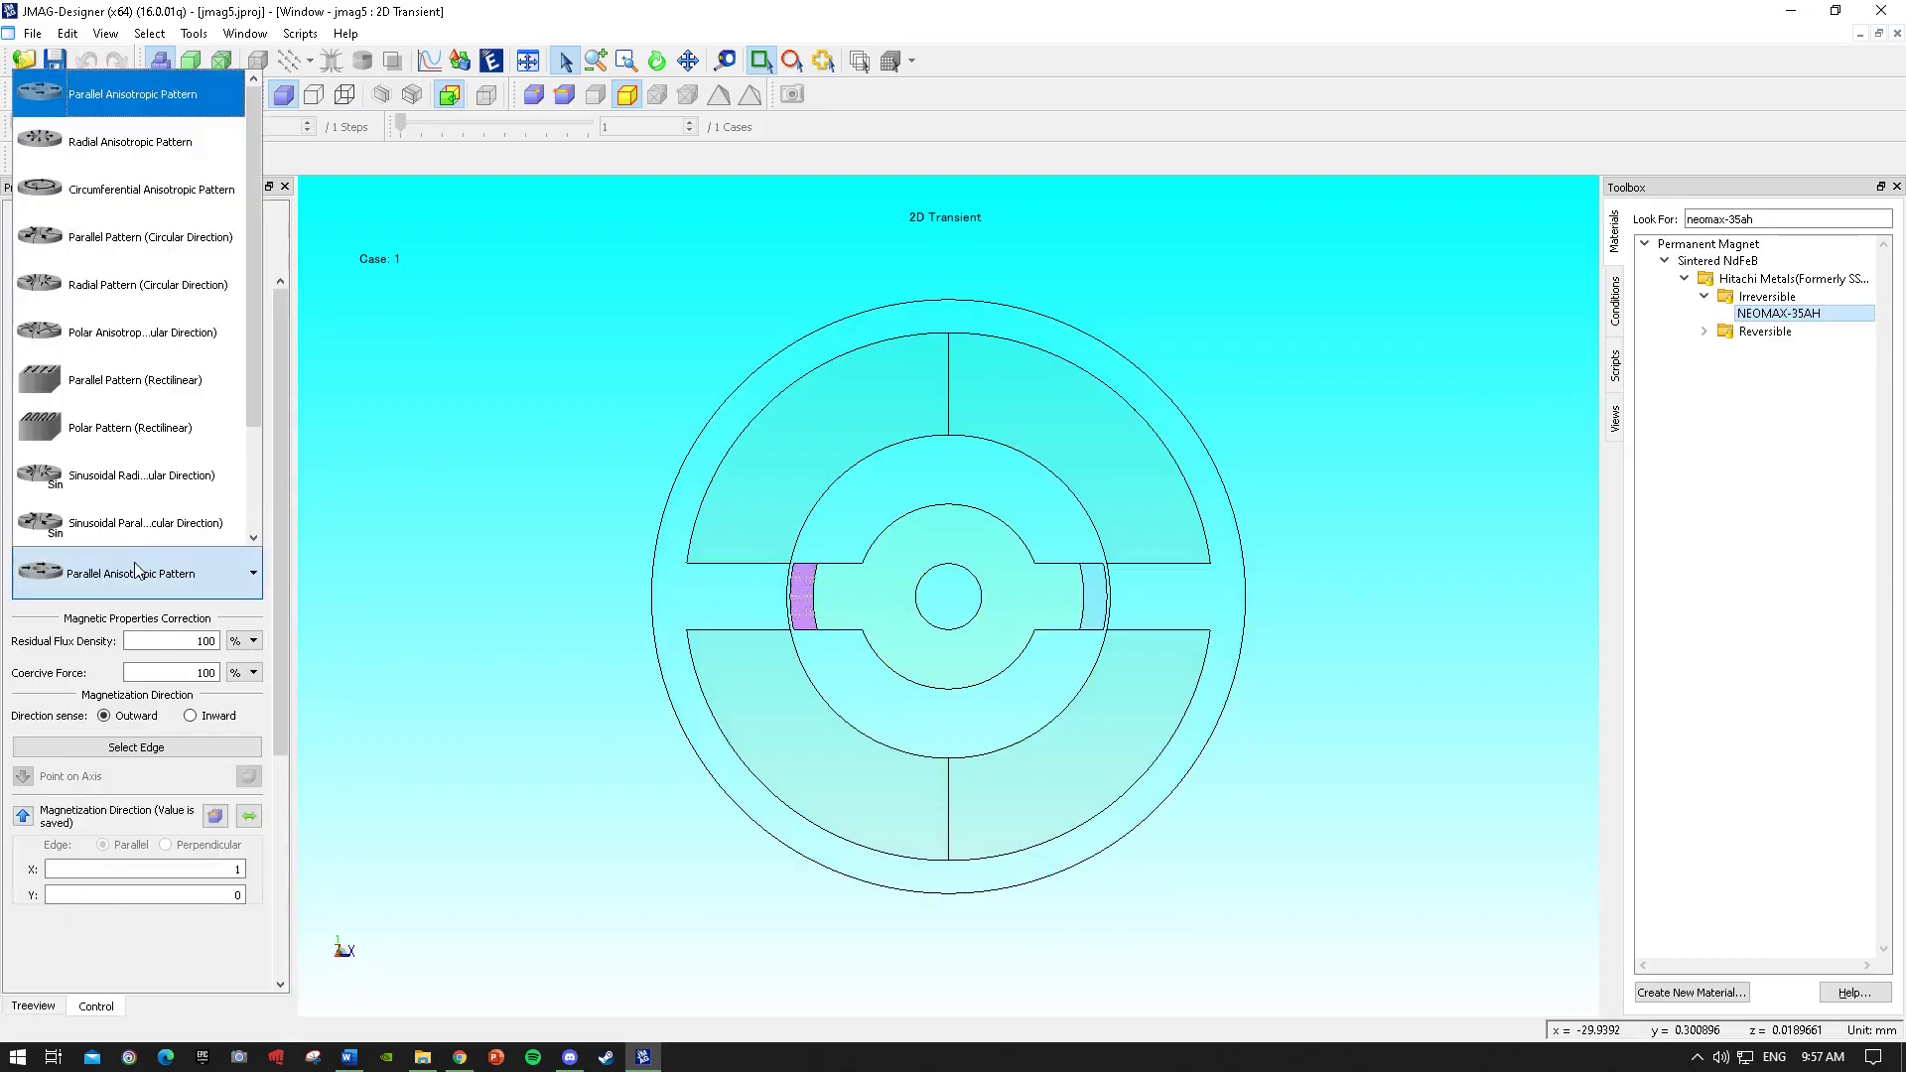
click(174, 286)
double_click(204, 635)
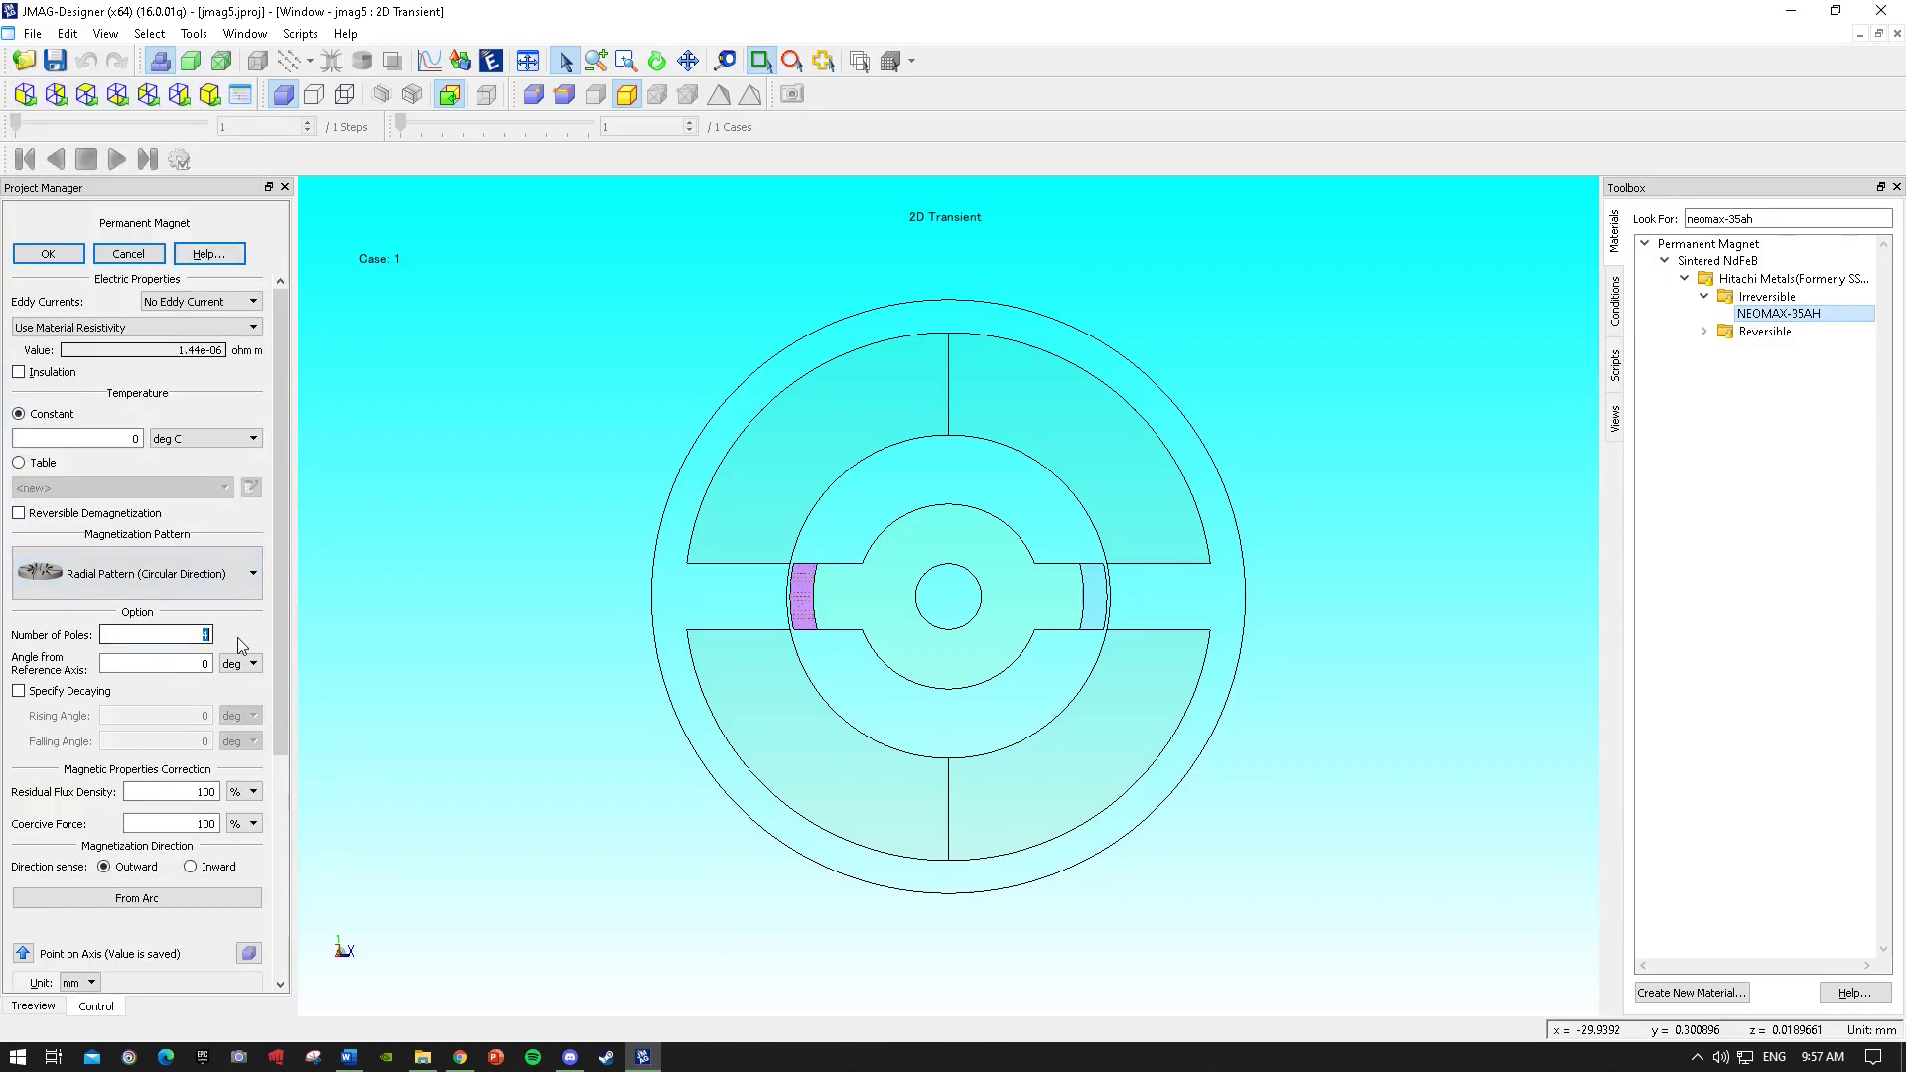
text(2)
click(47, 255)
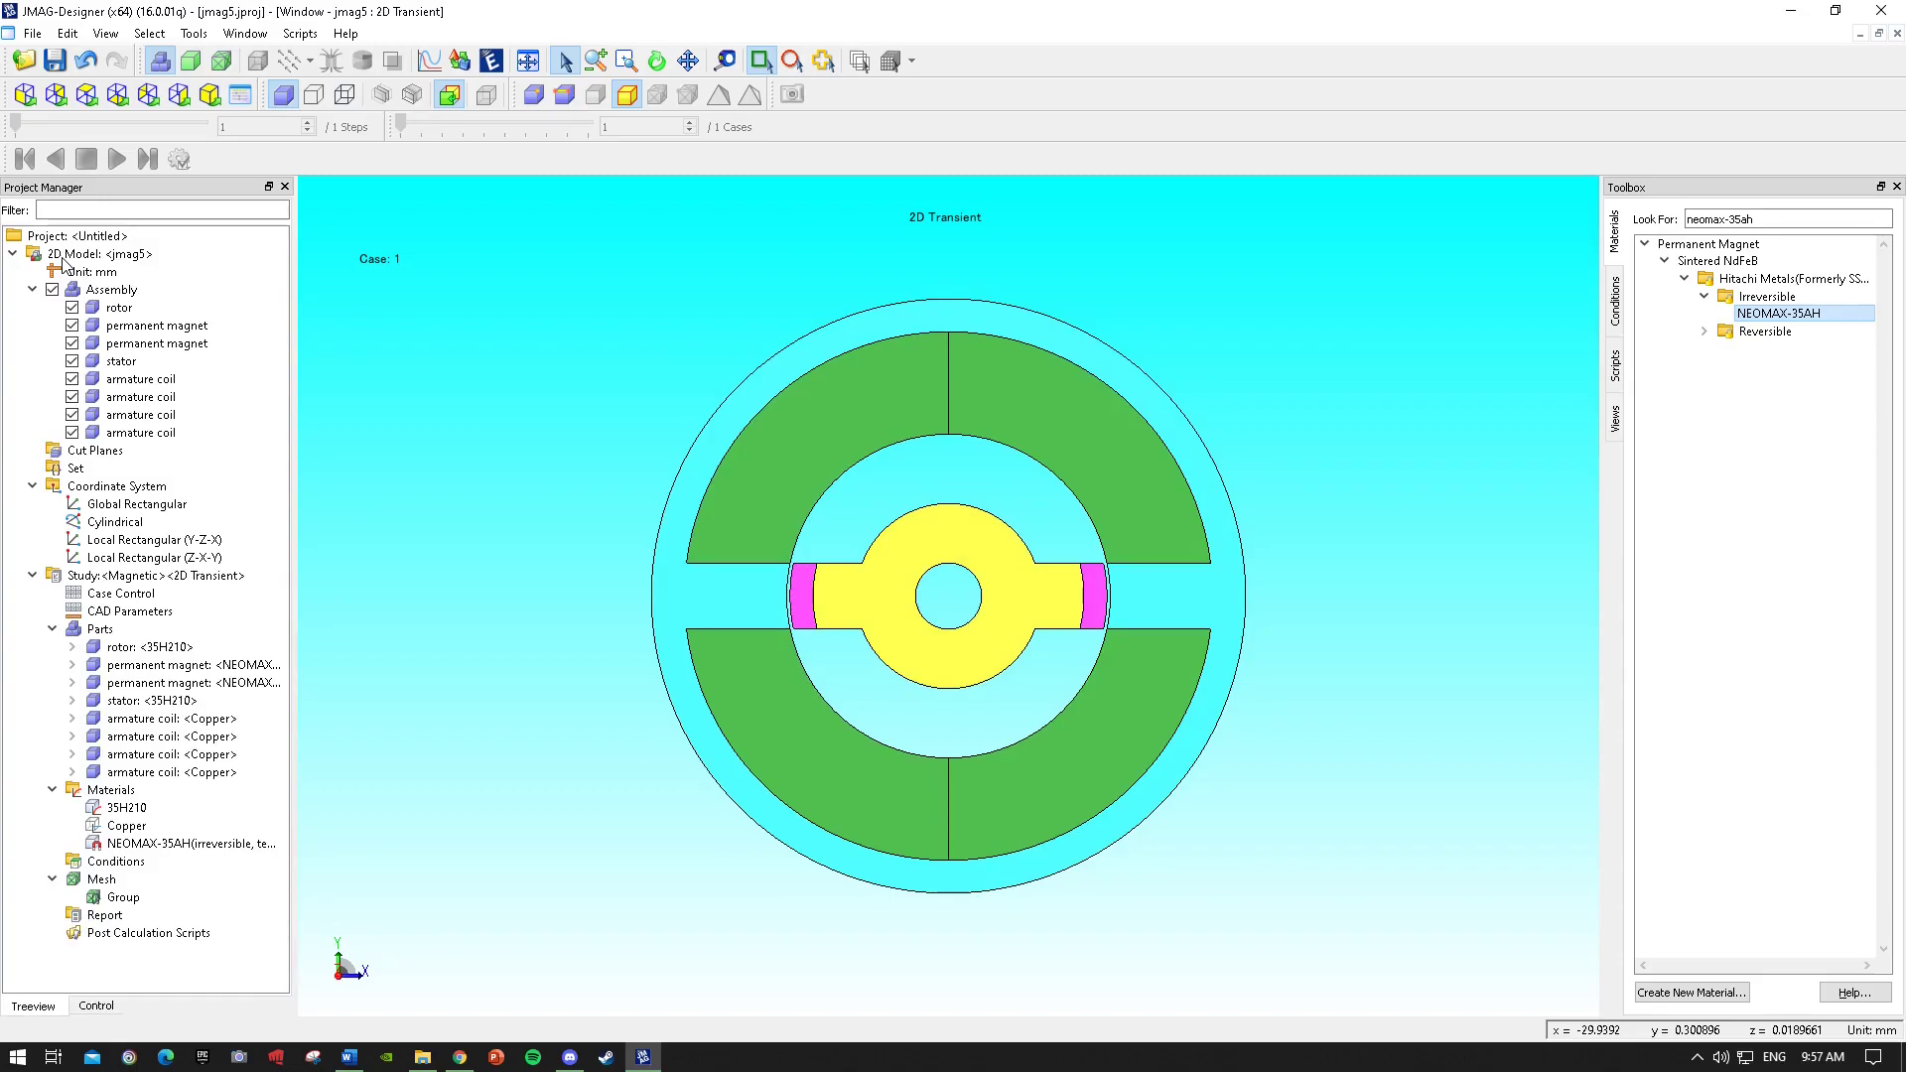
Inspect the two permanent magnets by selecting them in the parts tree and zooming in on the rotor.
click(159, 558)
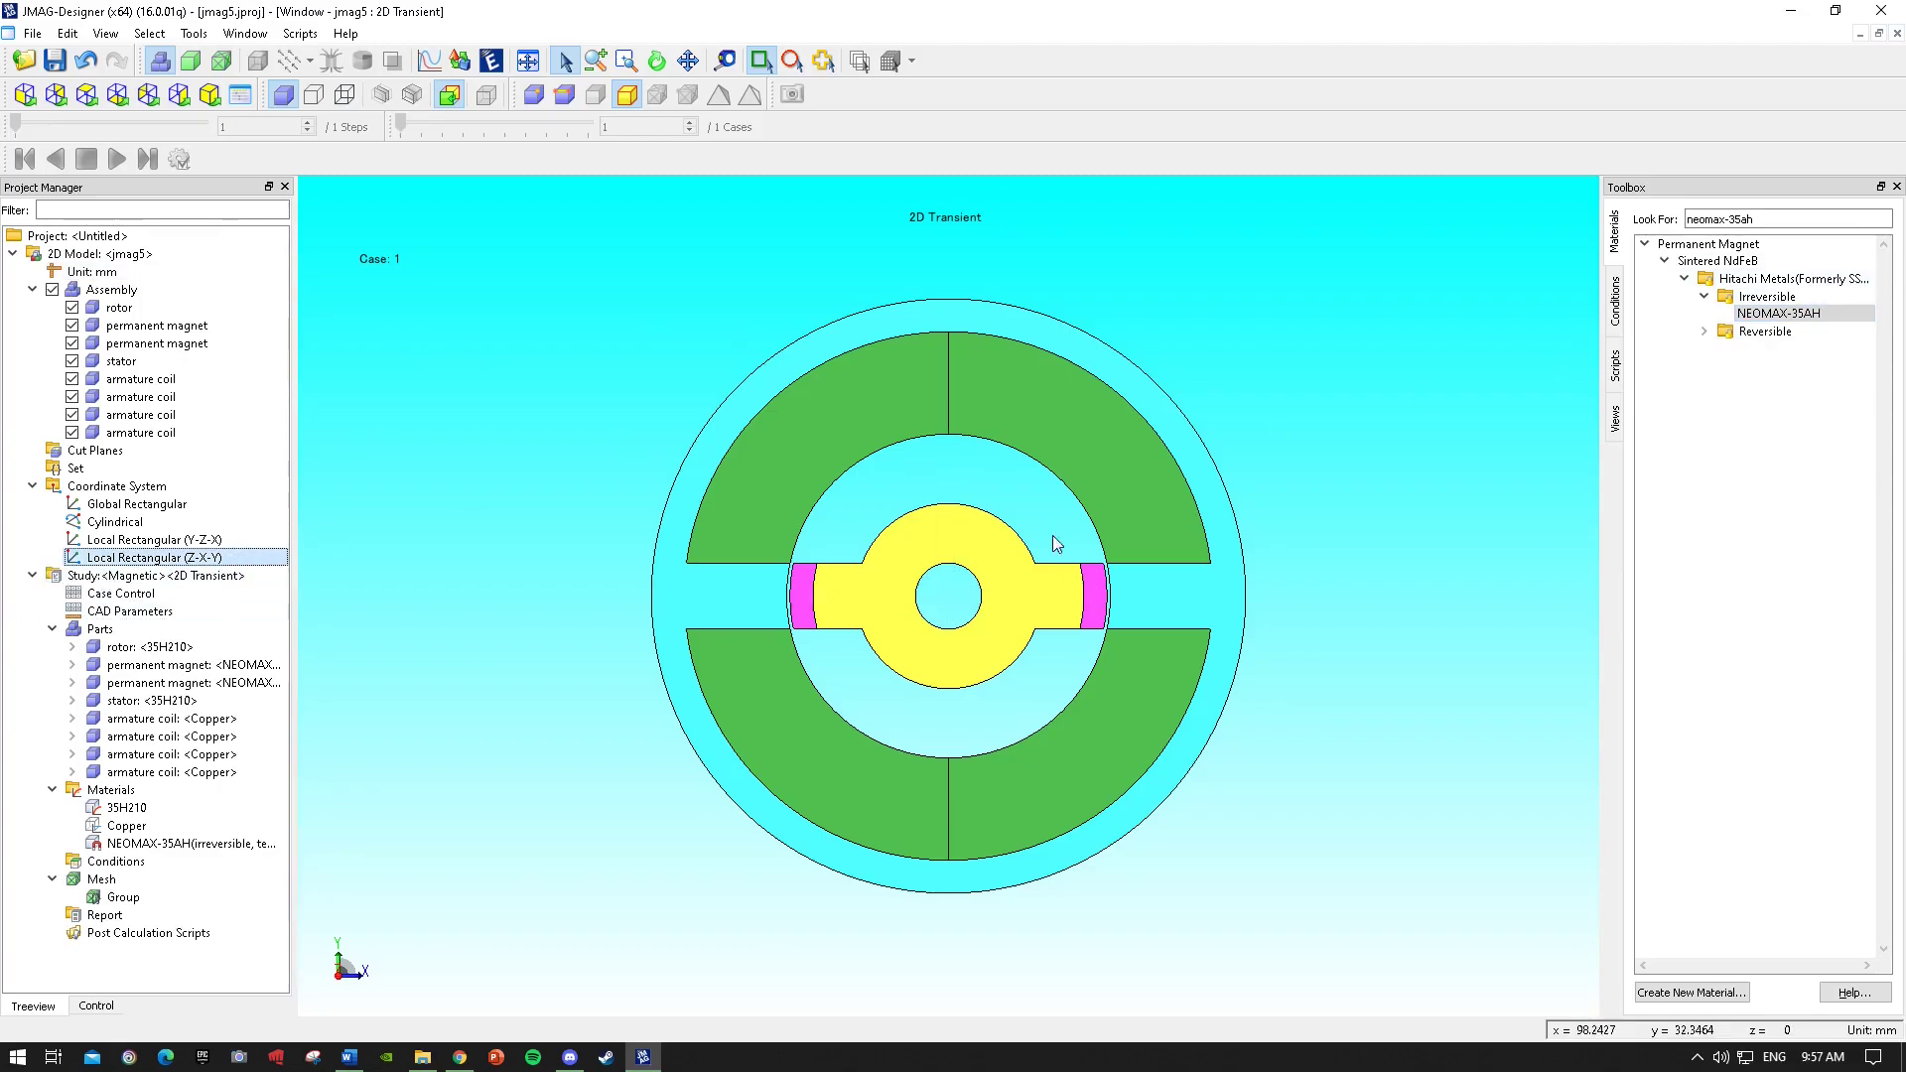
click(226, 683)
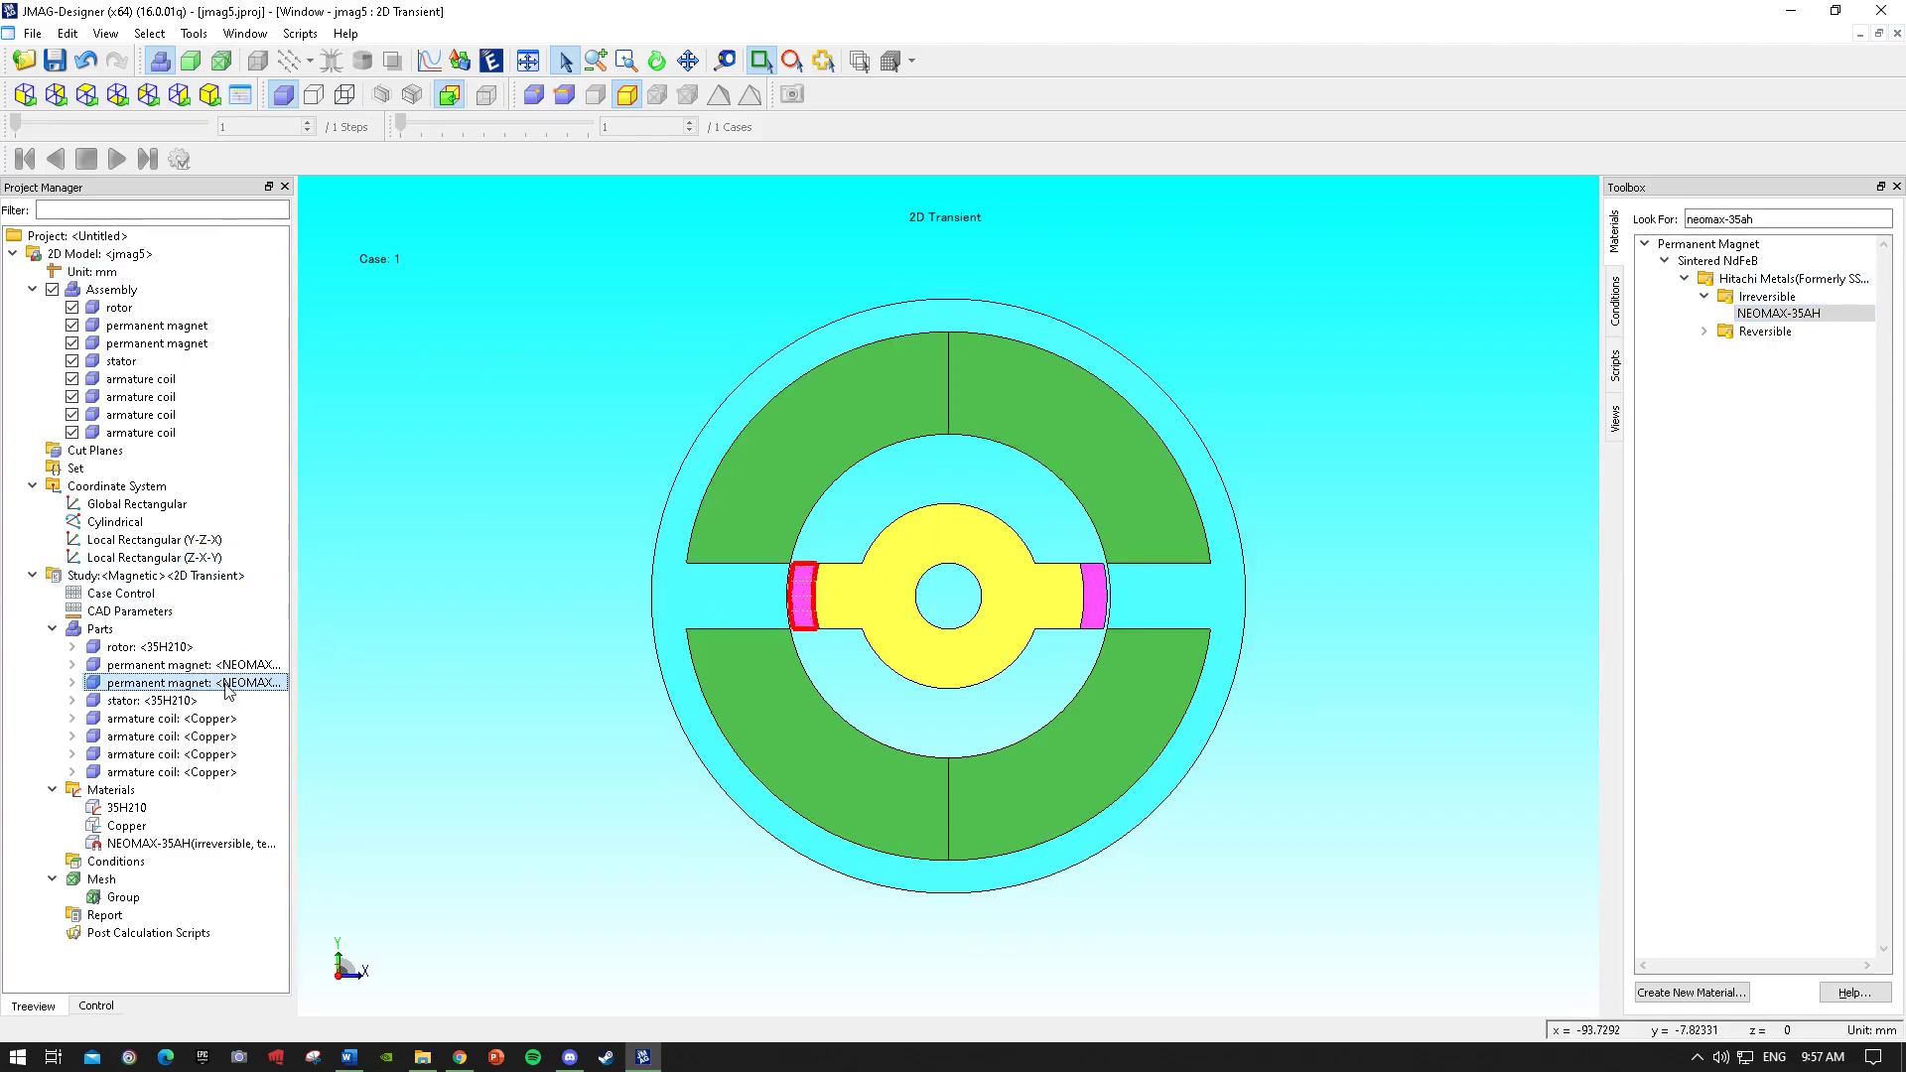
scroll(703, 623, up, 5)
click(61, 773)
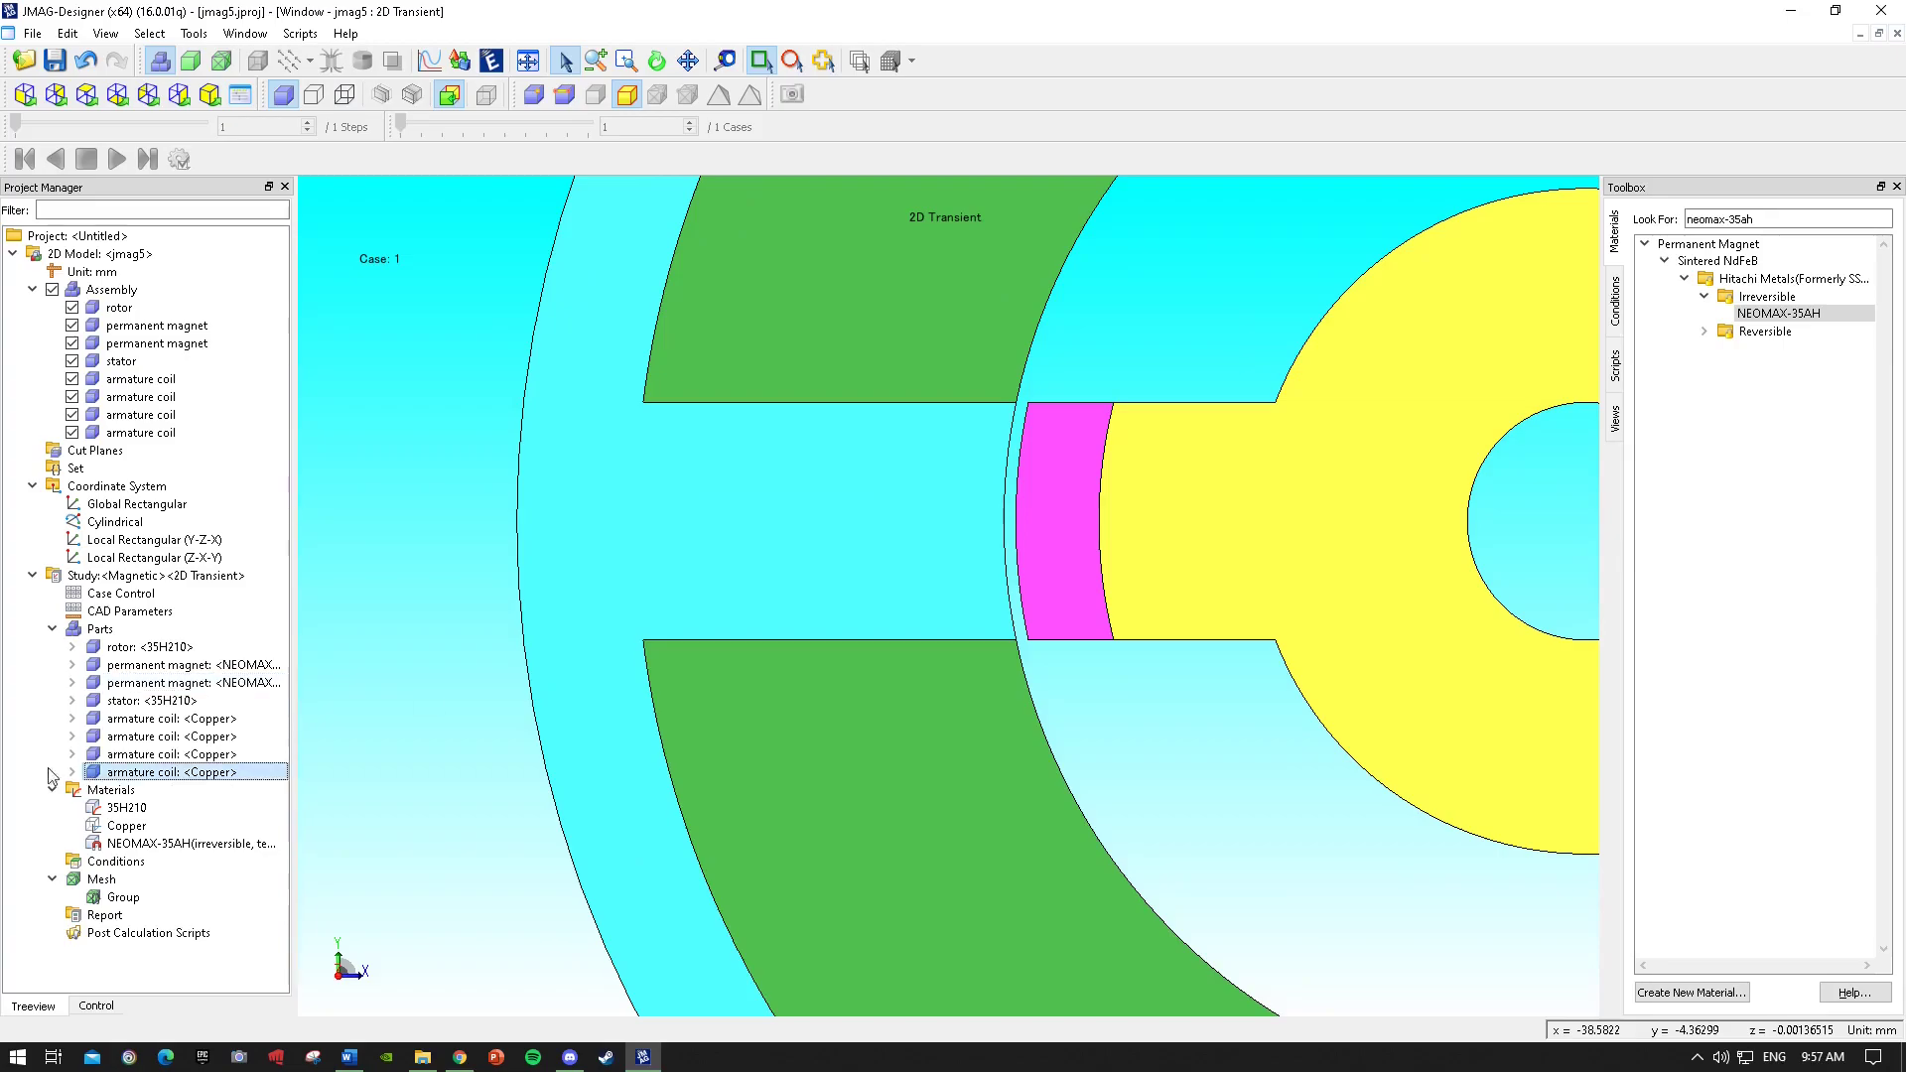
click(241, 683)
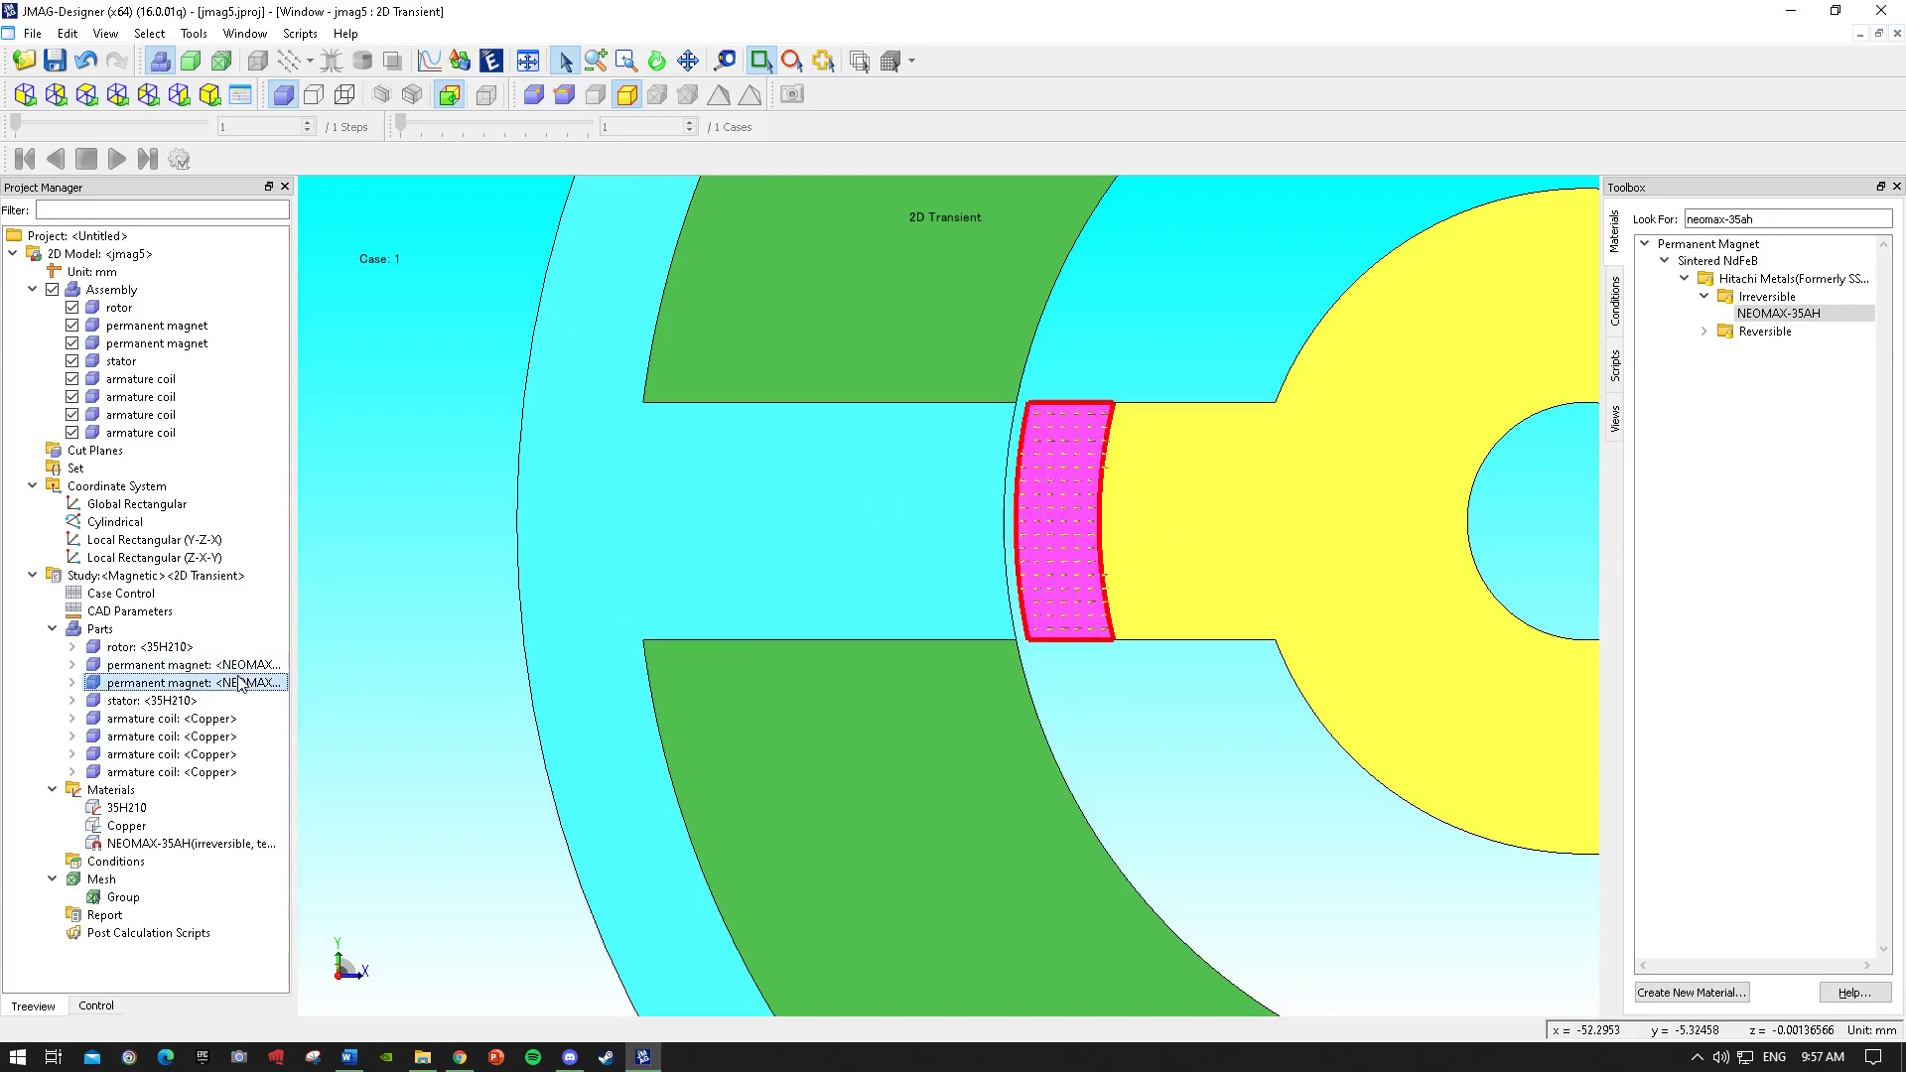
scroll(1510, 574, down, 2)
scroll(1510, 574, up, 1)
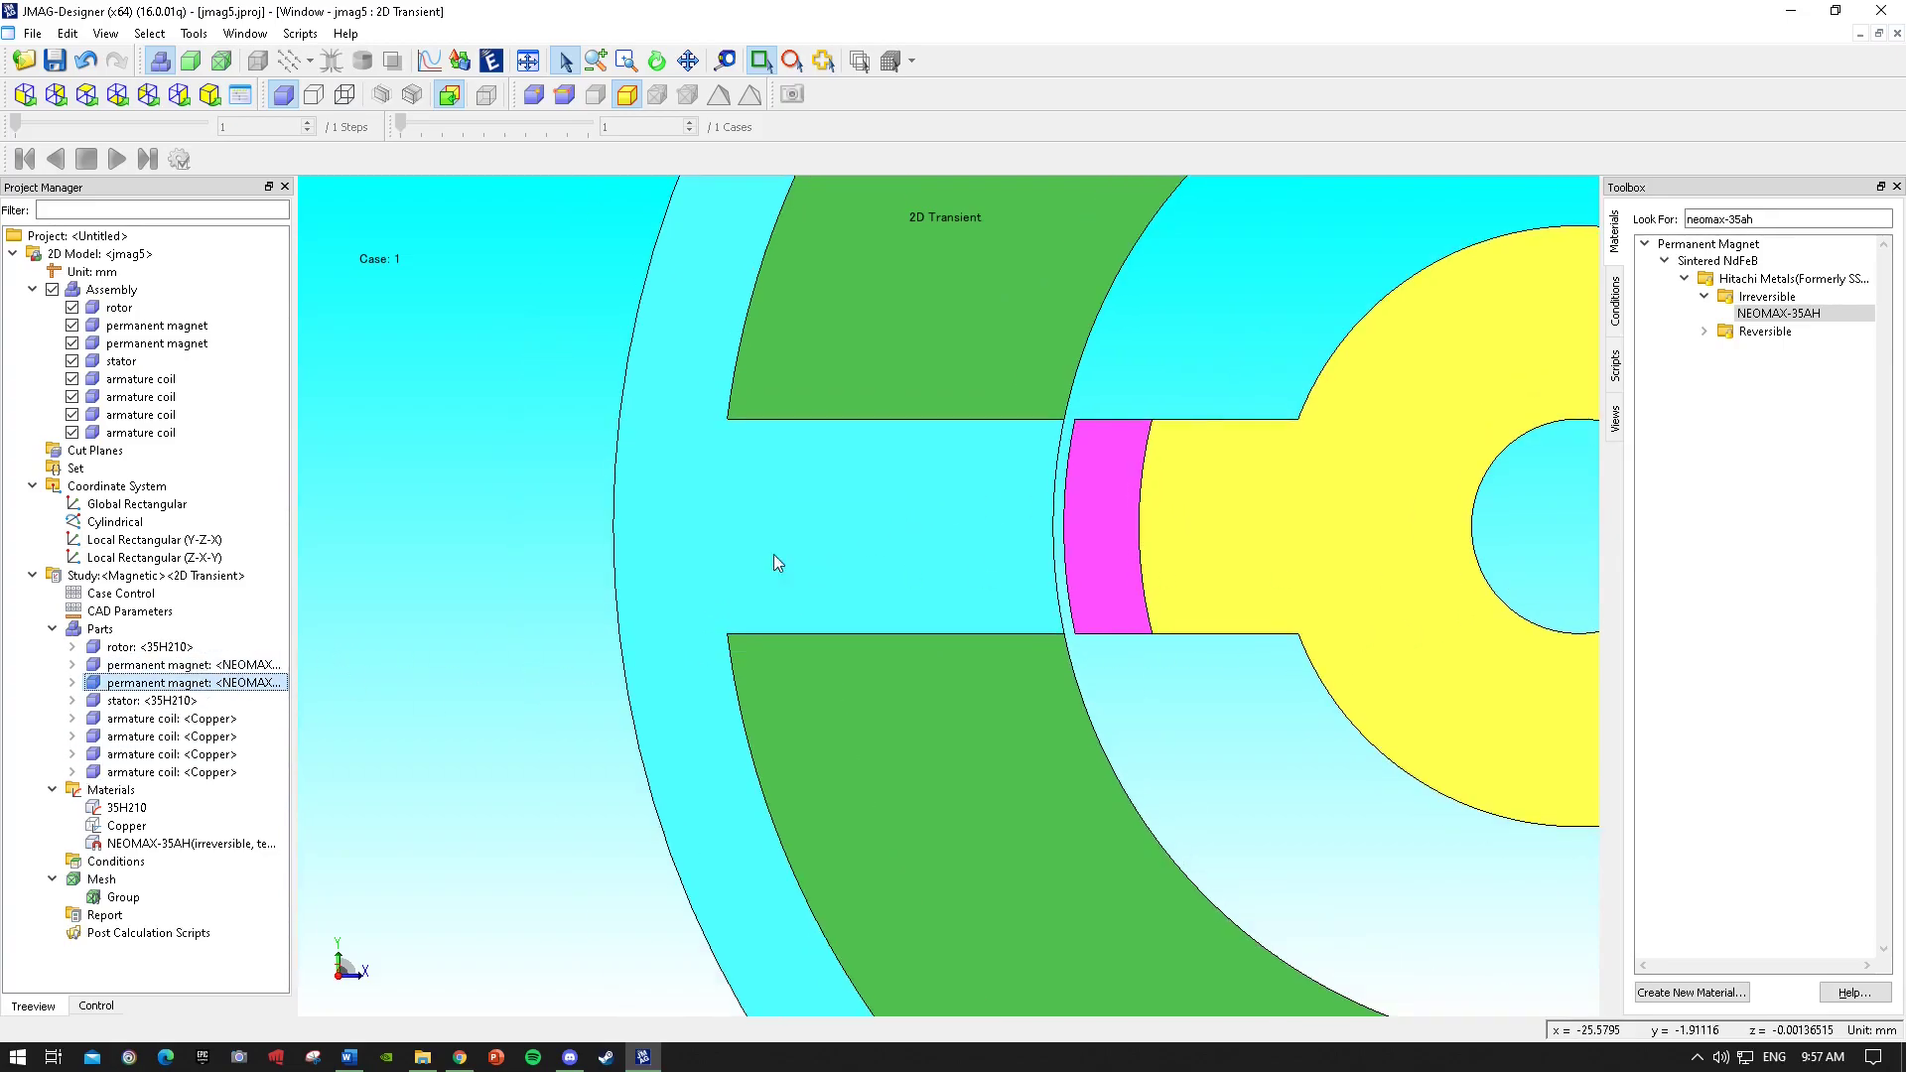
scroll(784, 558, up, 3)
scroll(641, 577, down, 5)
scroll(534, 581, down, 3)
scroll(1305, 542, up, 4)
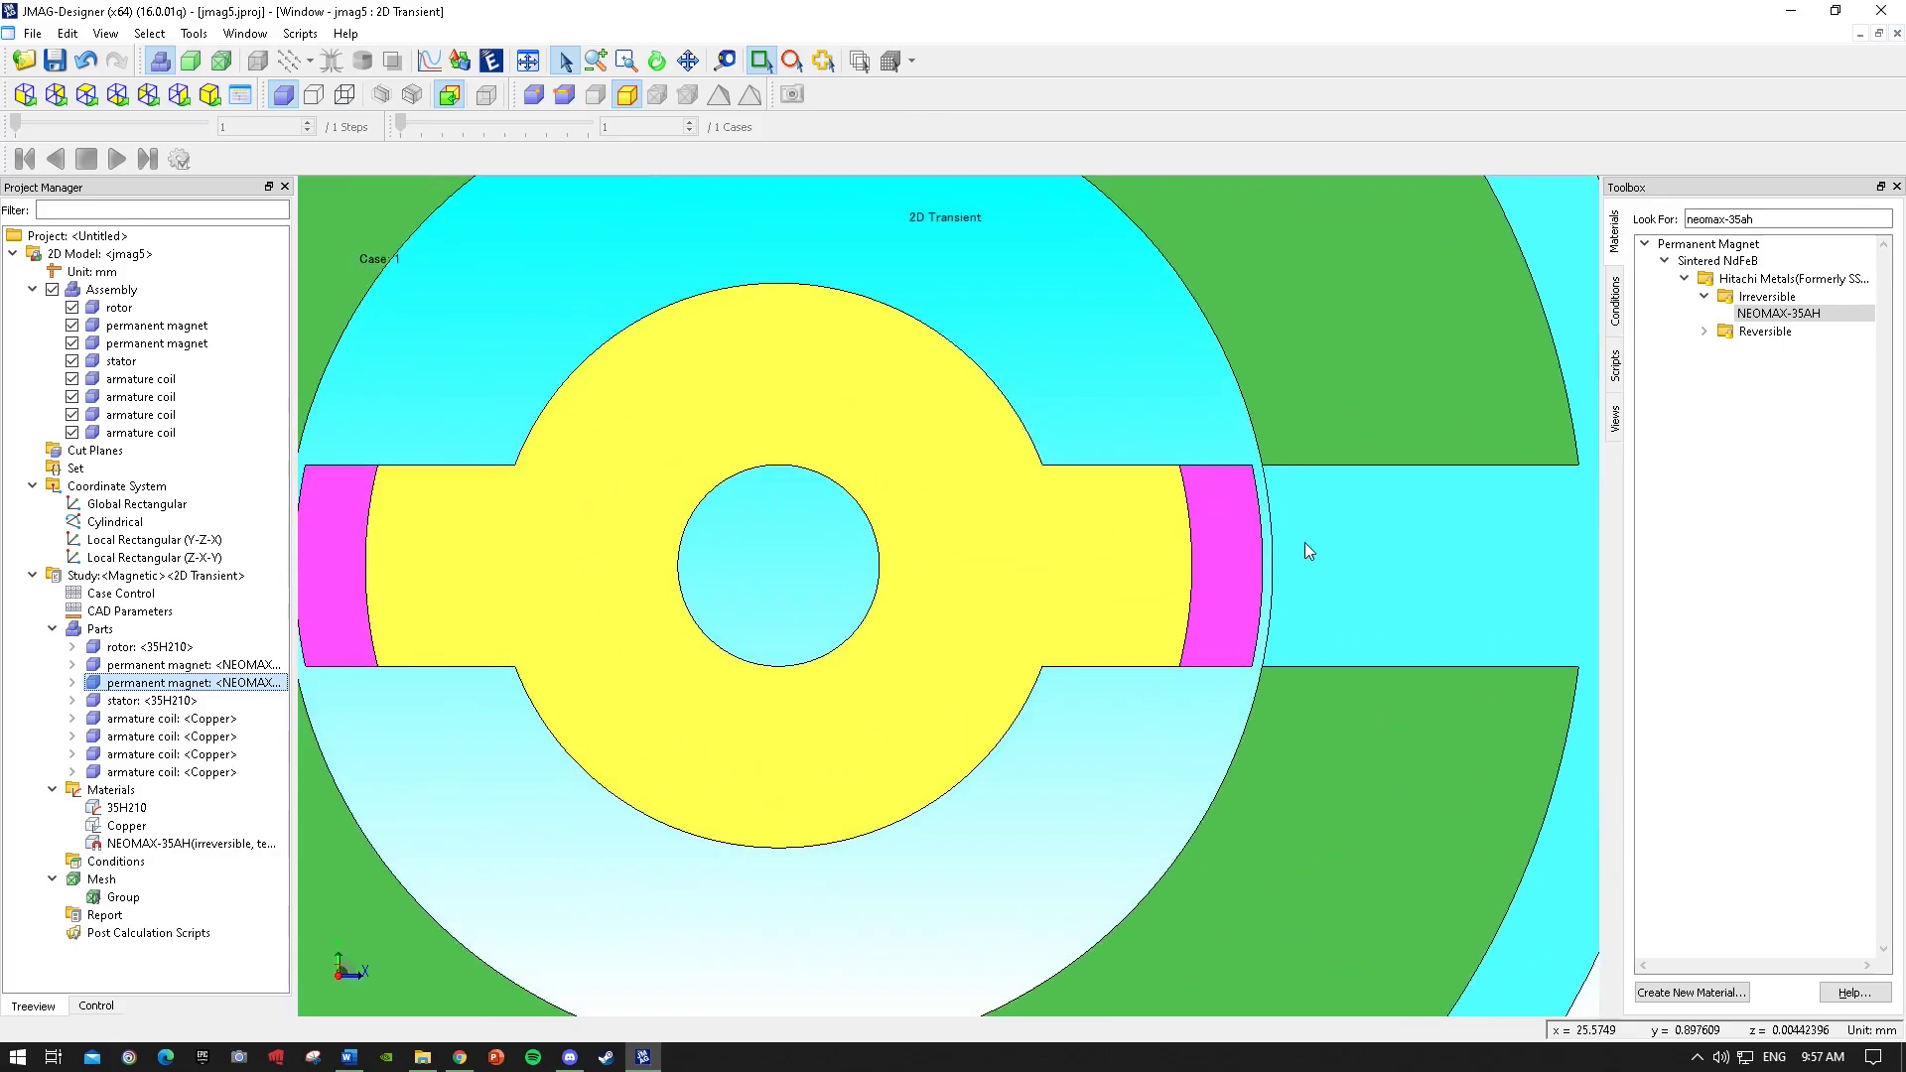
click(269, 665)
scroll(1128, 584, down, 5)
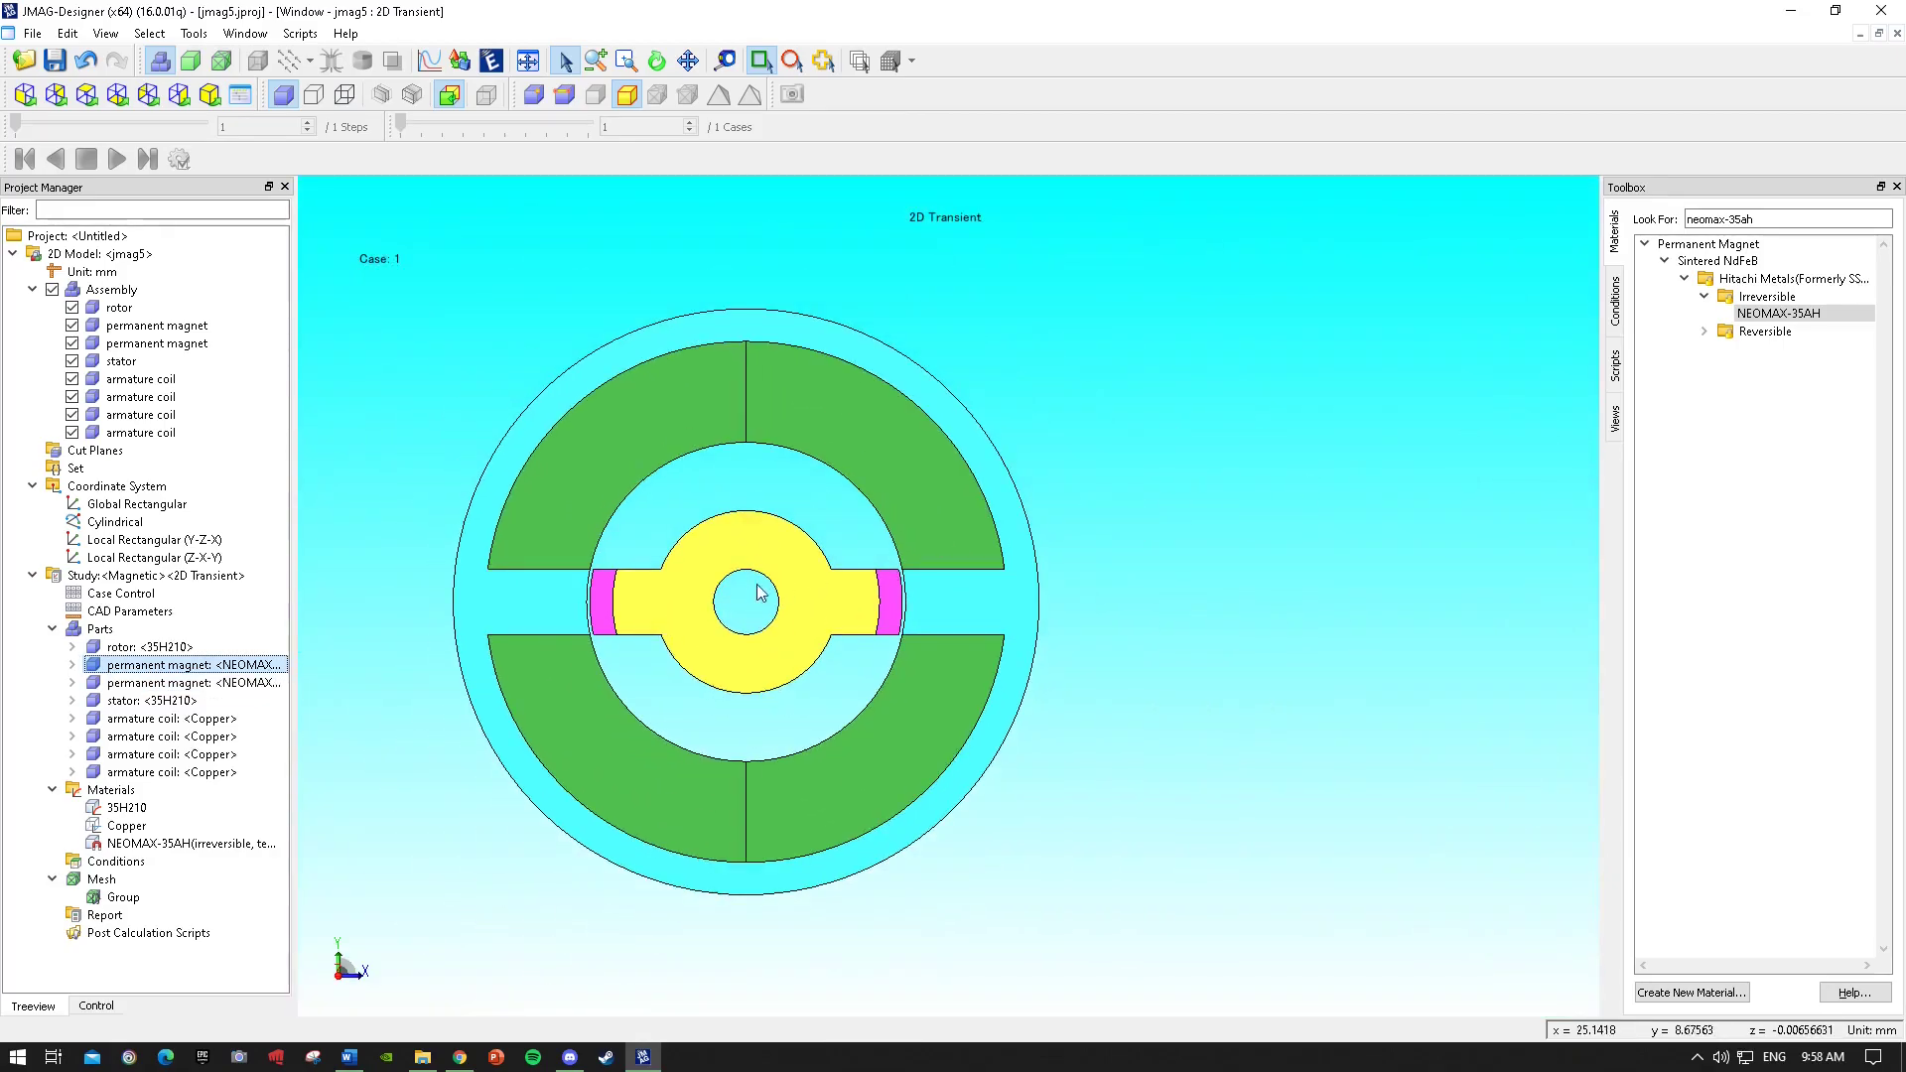
scroll(447, 646, up, 3)
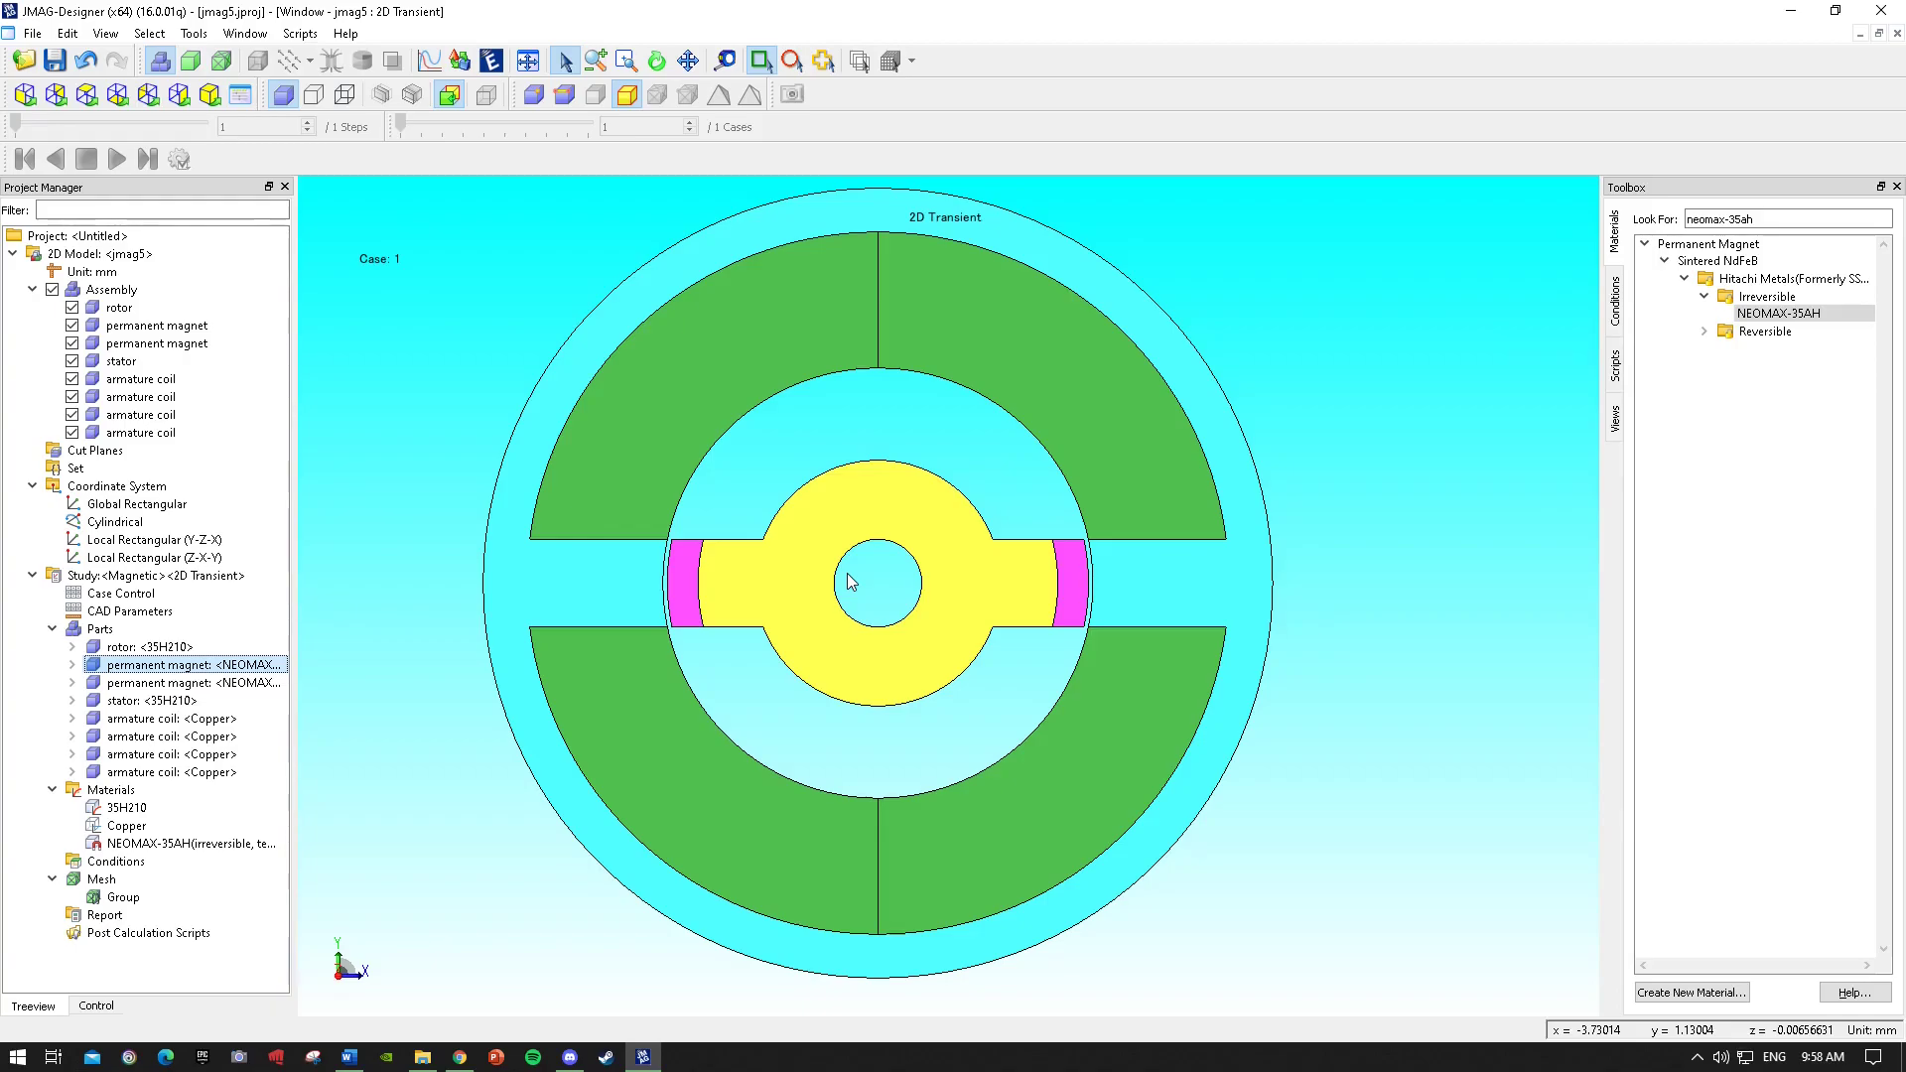
click(847, 575)
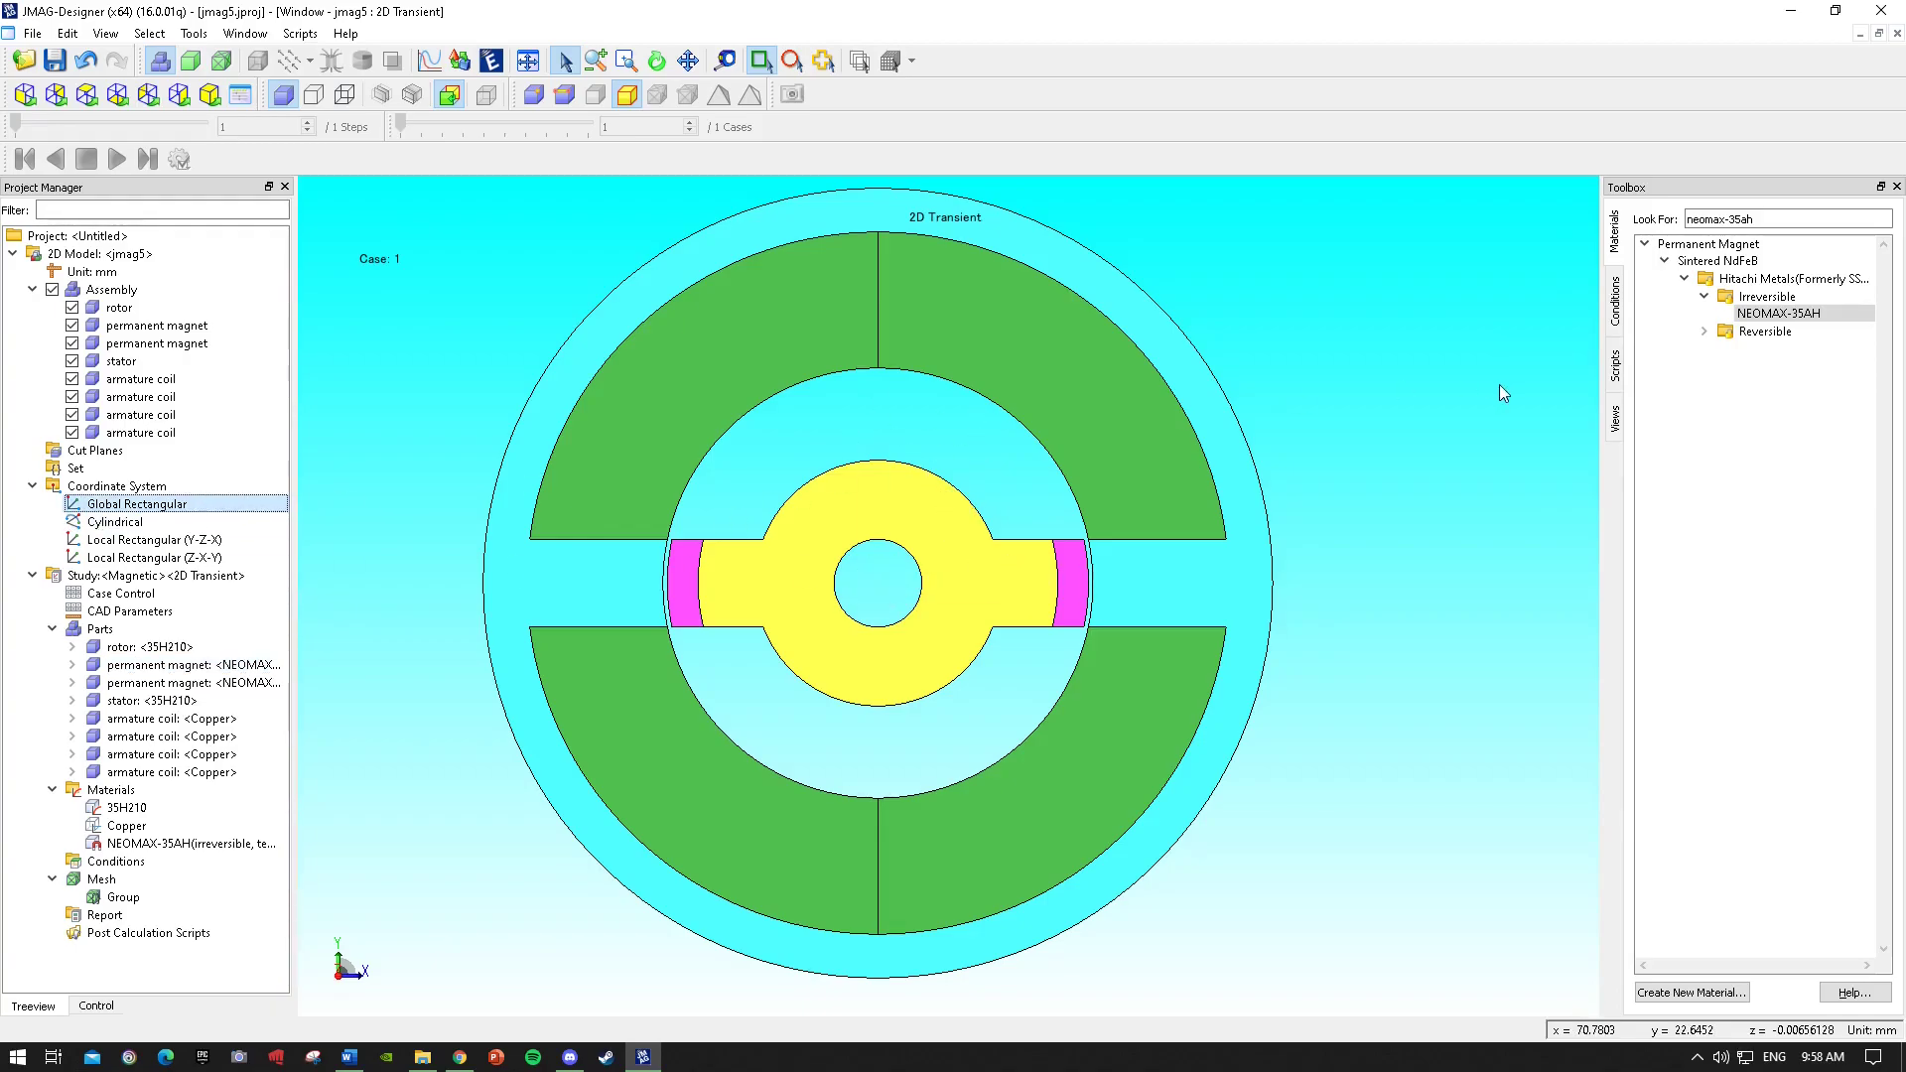
click(200, 592)
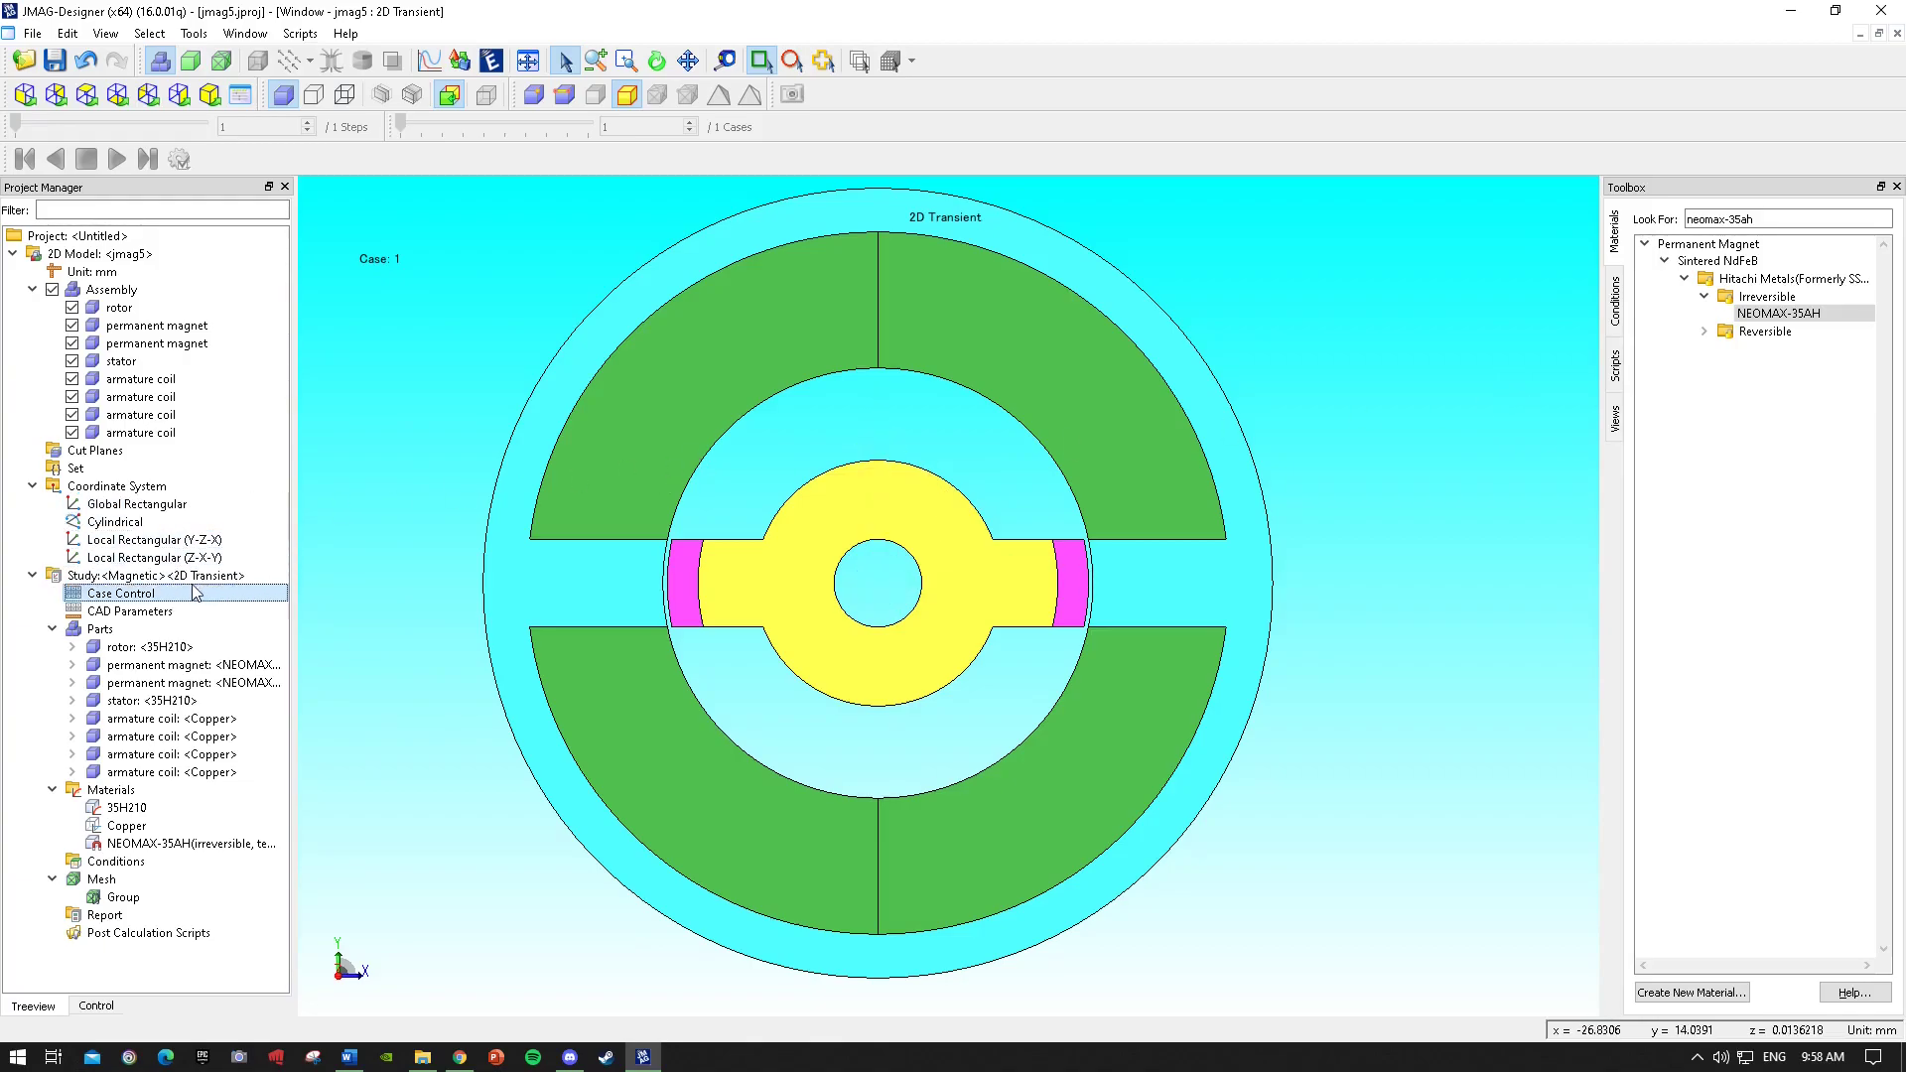
Add a circuit to the study and place two FEM Coil components, one above the other.
right_click(147, 578)
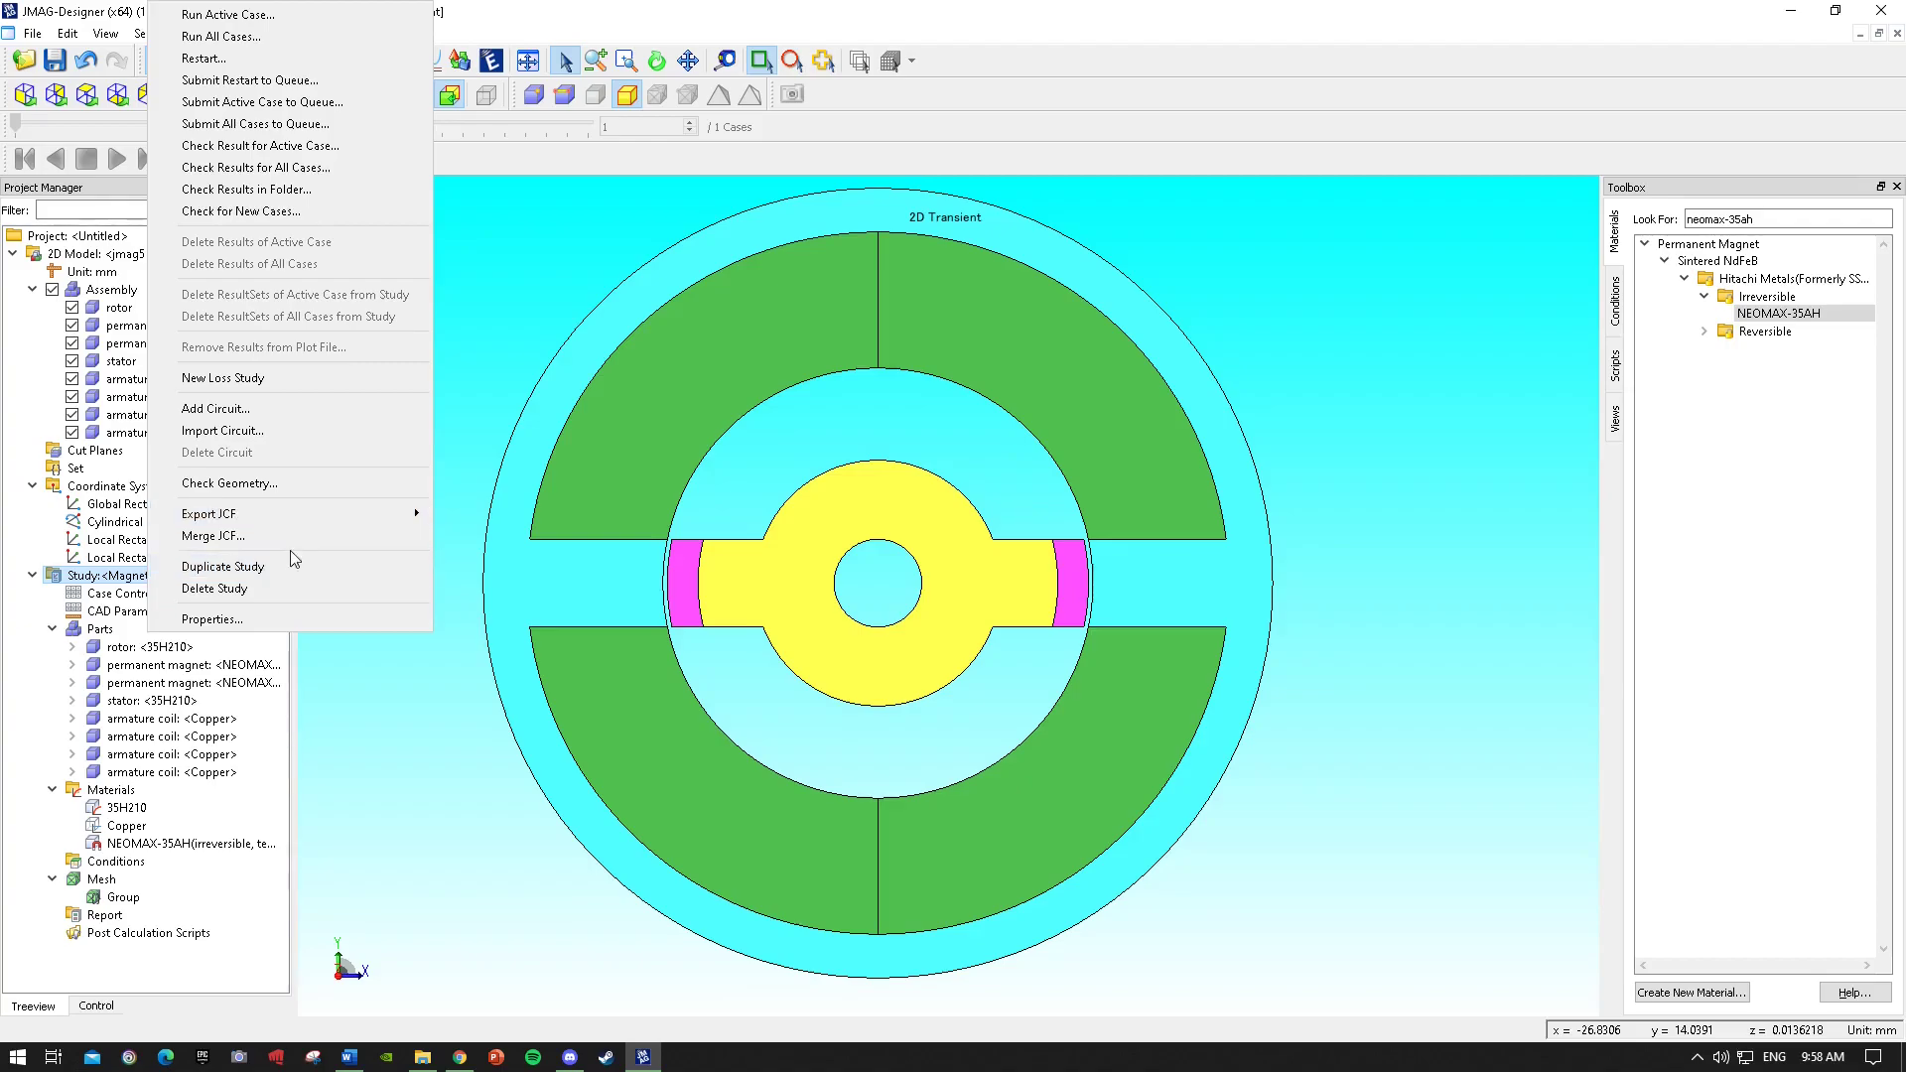
click(322, 408)
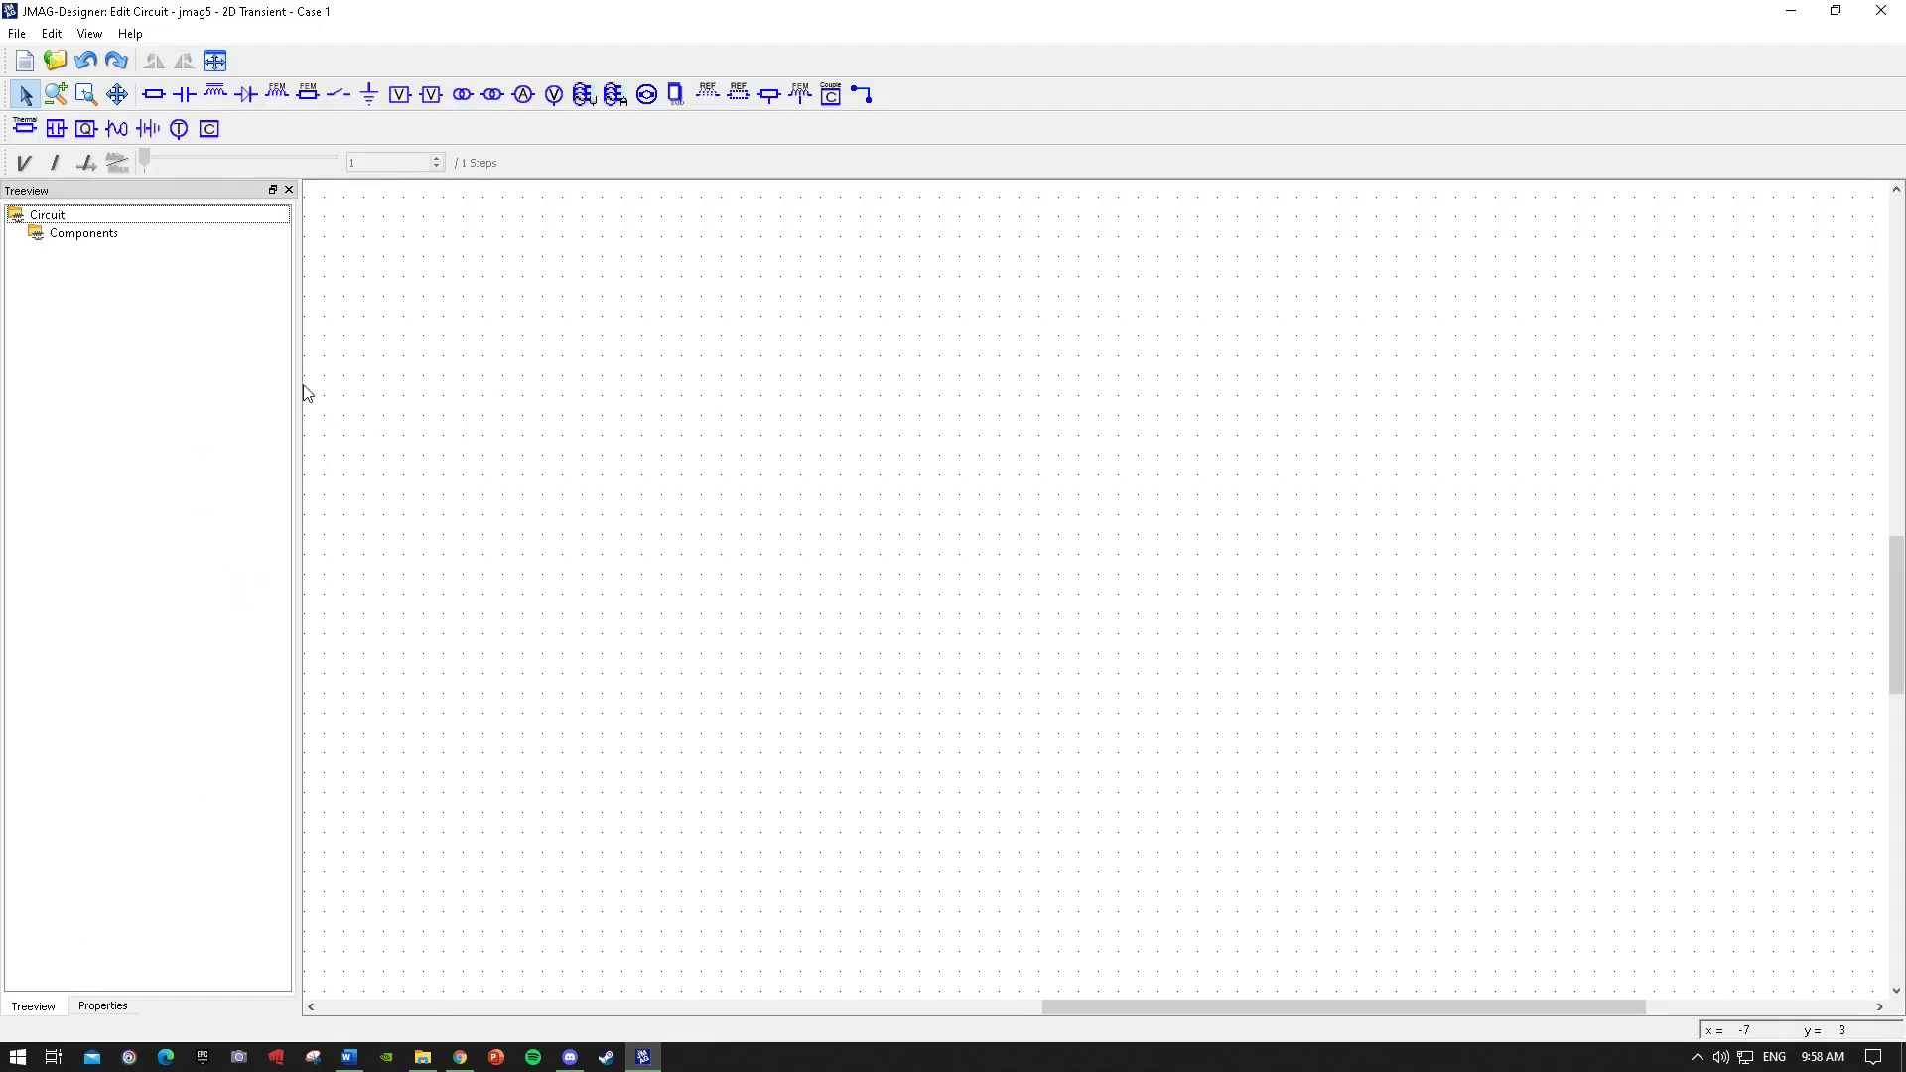
click(277, 94)
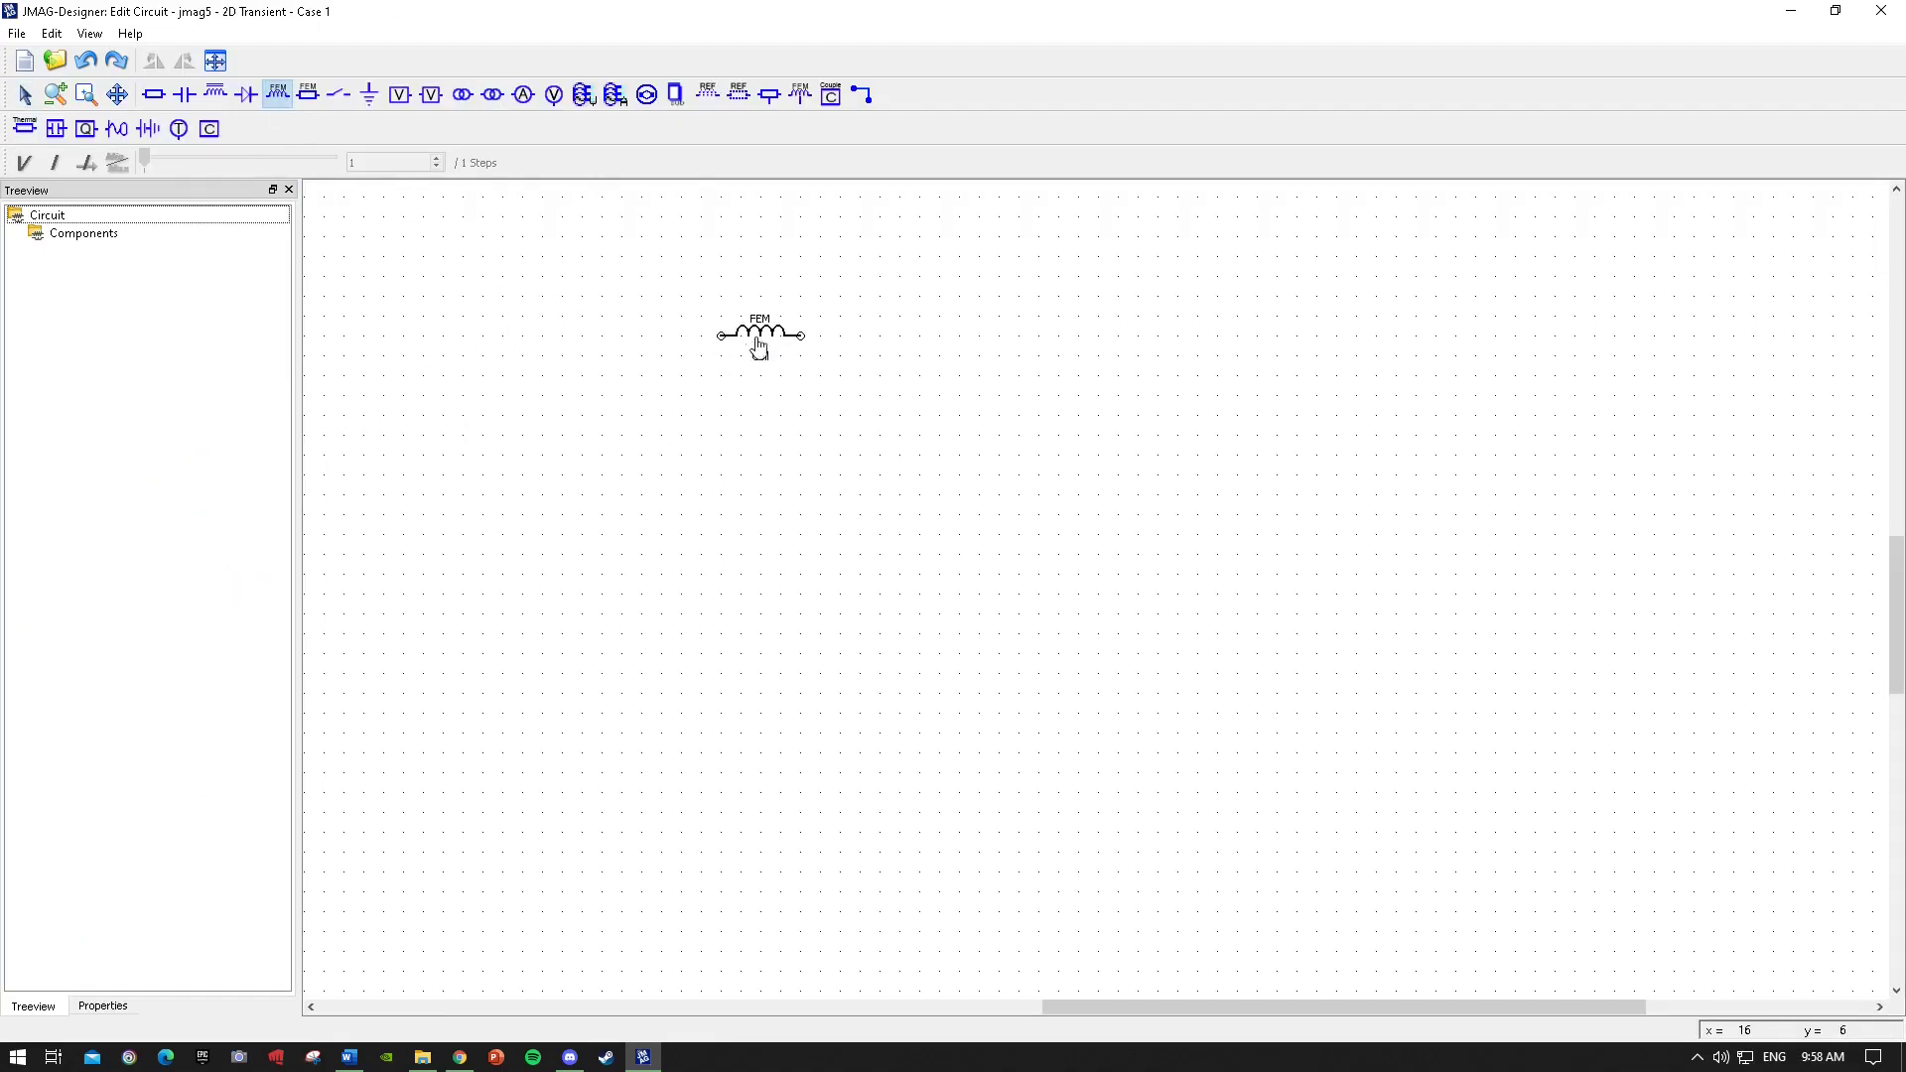
click(751, 347)
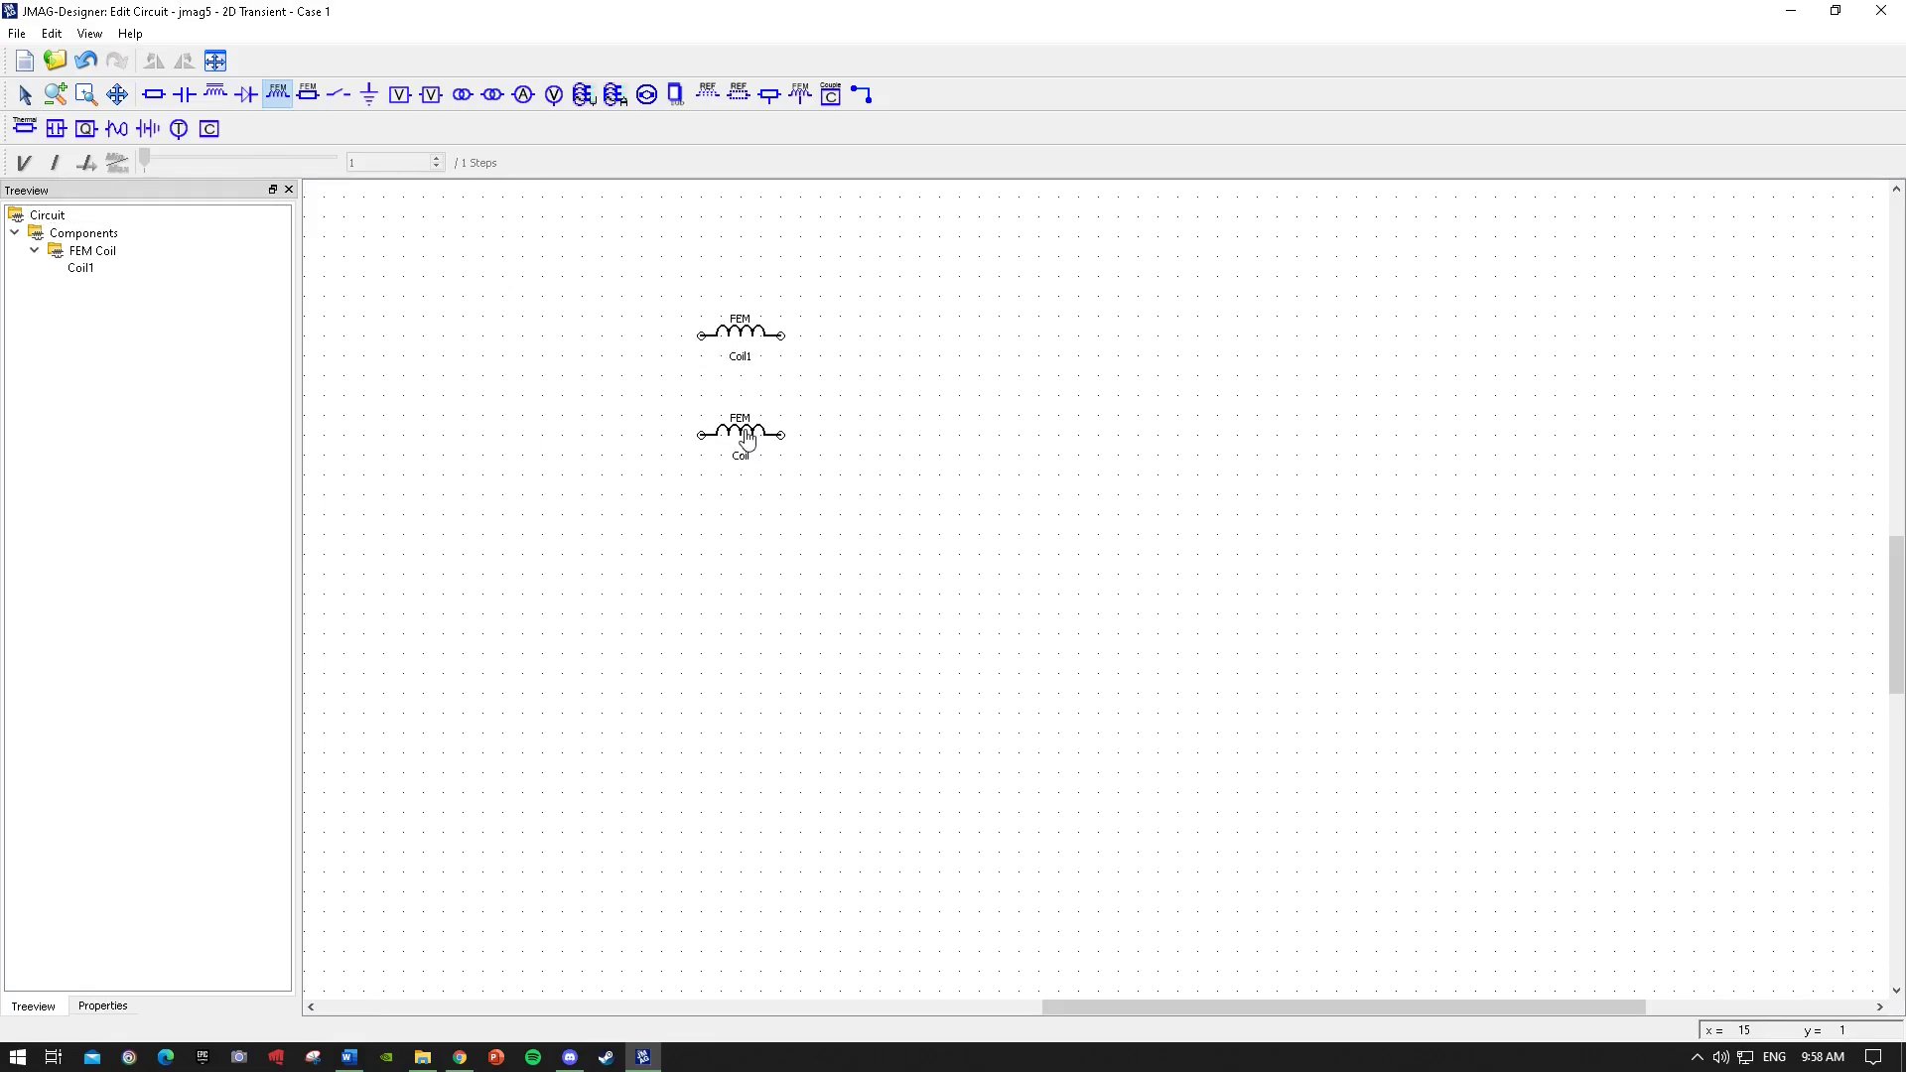
click(749, 427)
Place a ground element to the right of the upper coil.
right_click(583, 170)
click(466, 291)
click(369, 93)
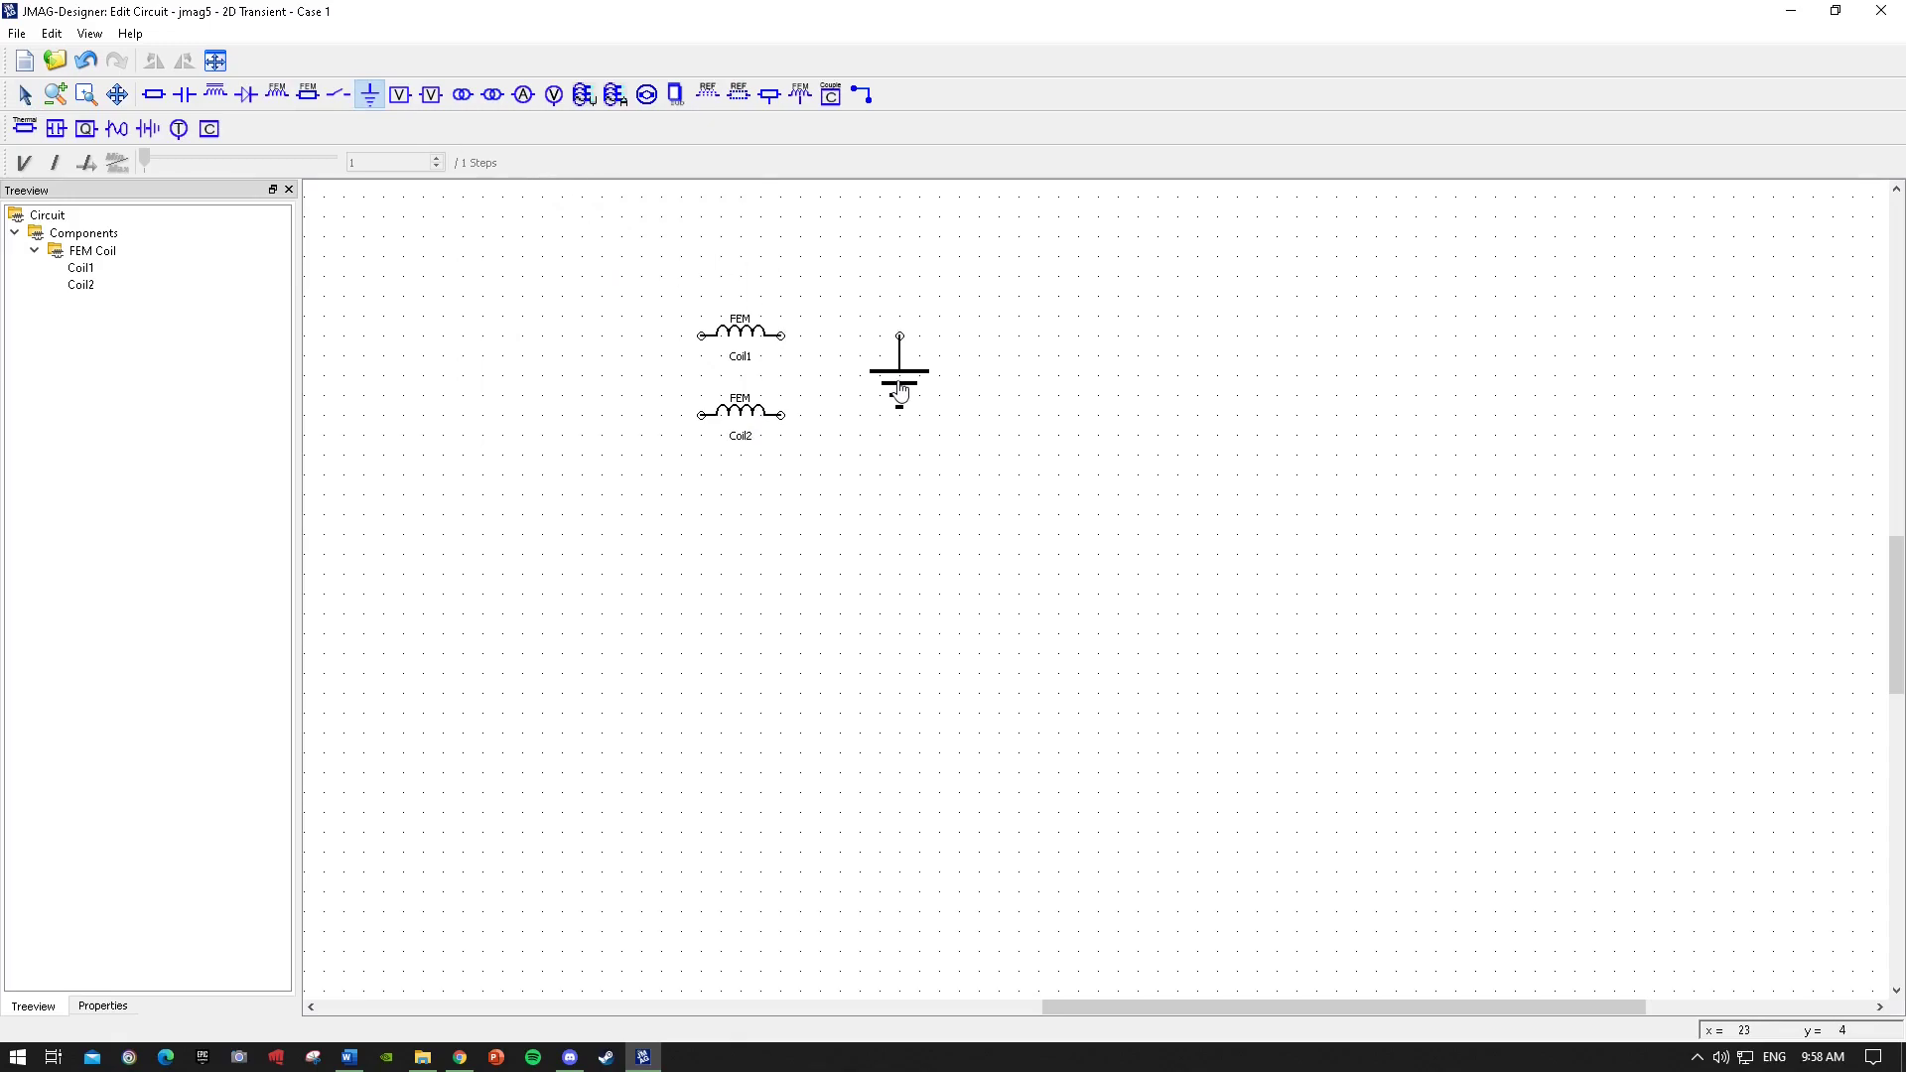
click(886, 392)
key(Escape)
Wire the right terminals of Coil1 and Coil2 to the ground.
click(861, 93)
click(880, 335)
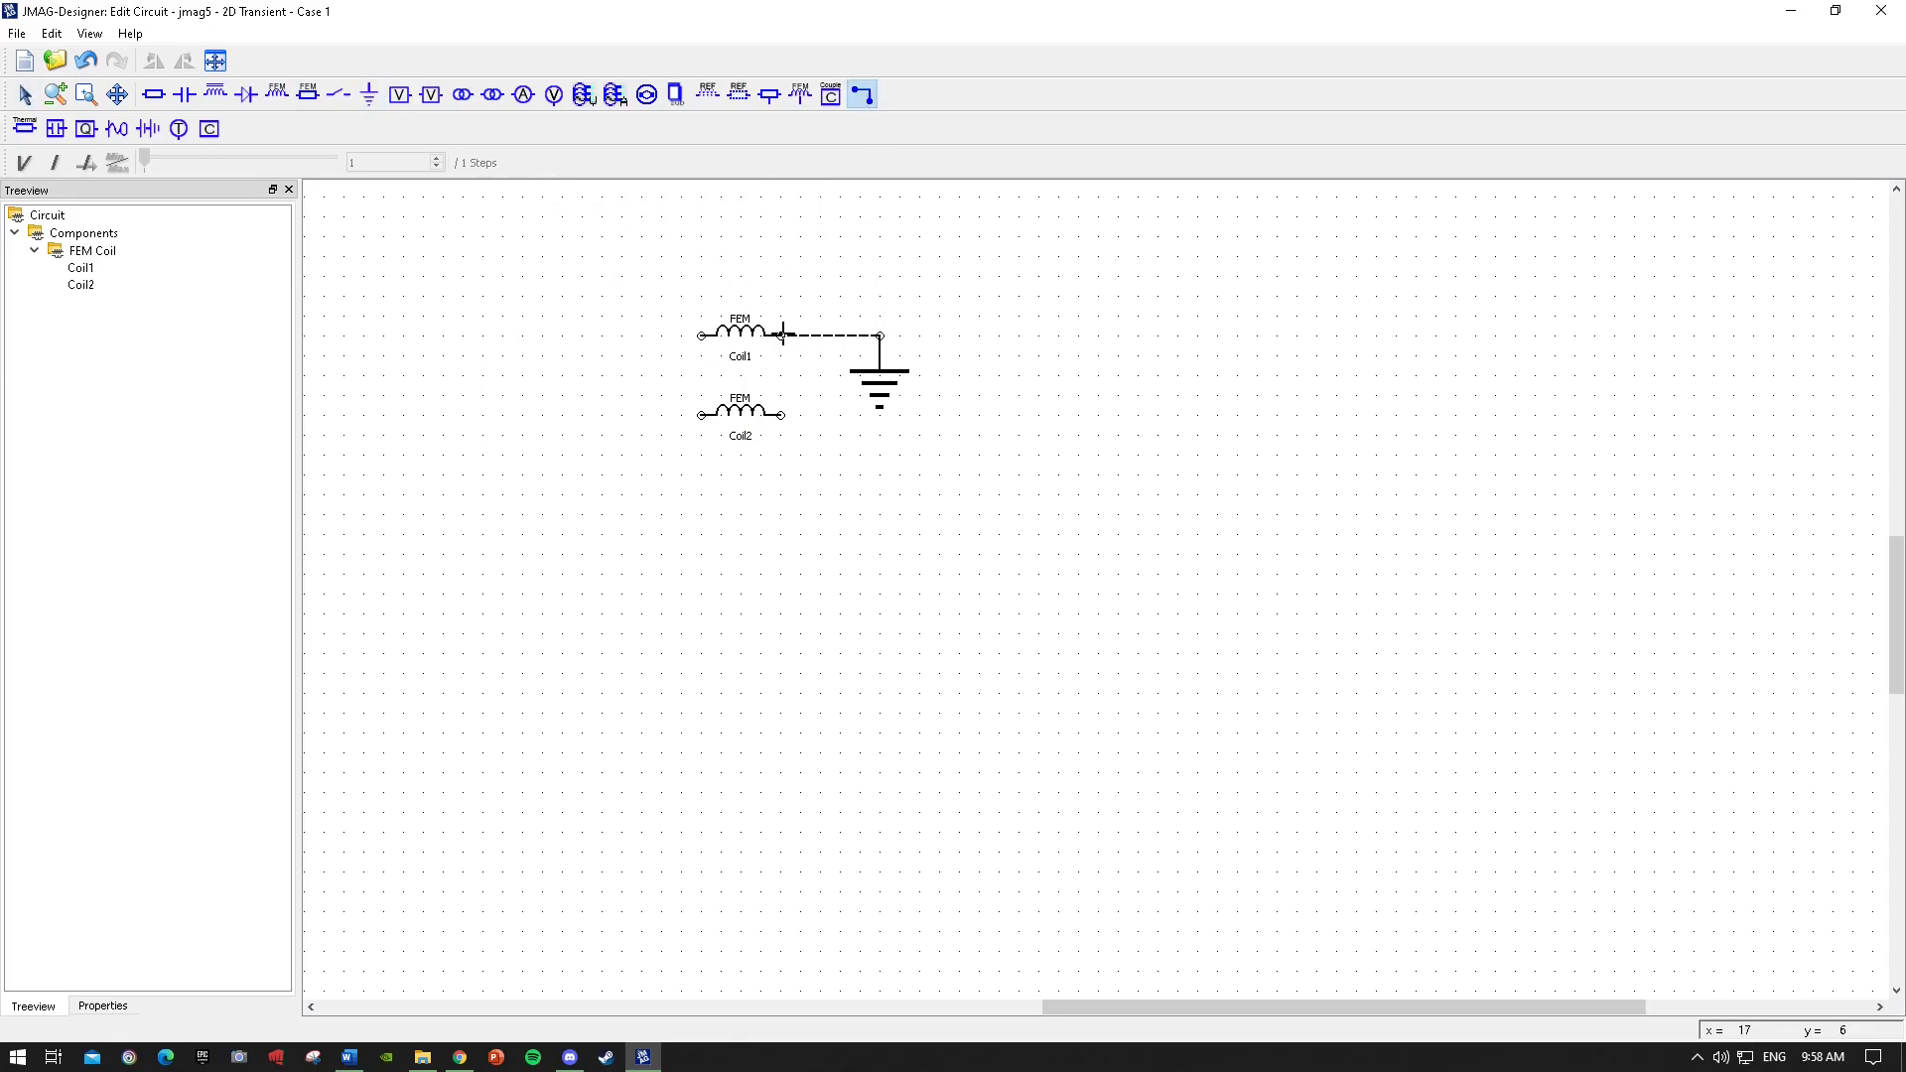
click(781, 335)
click(781, 413)
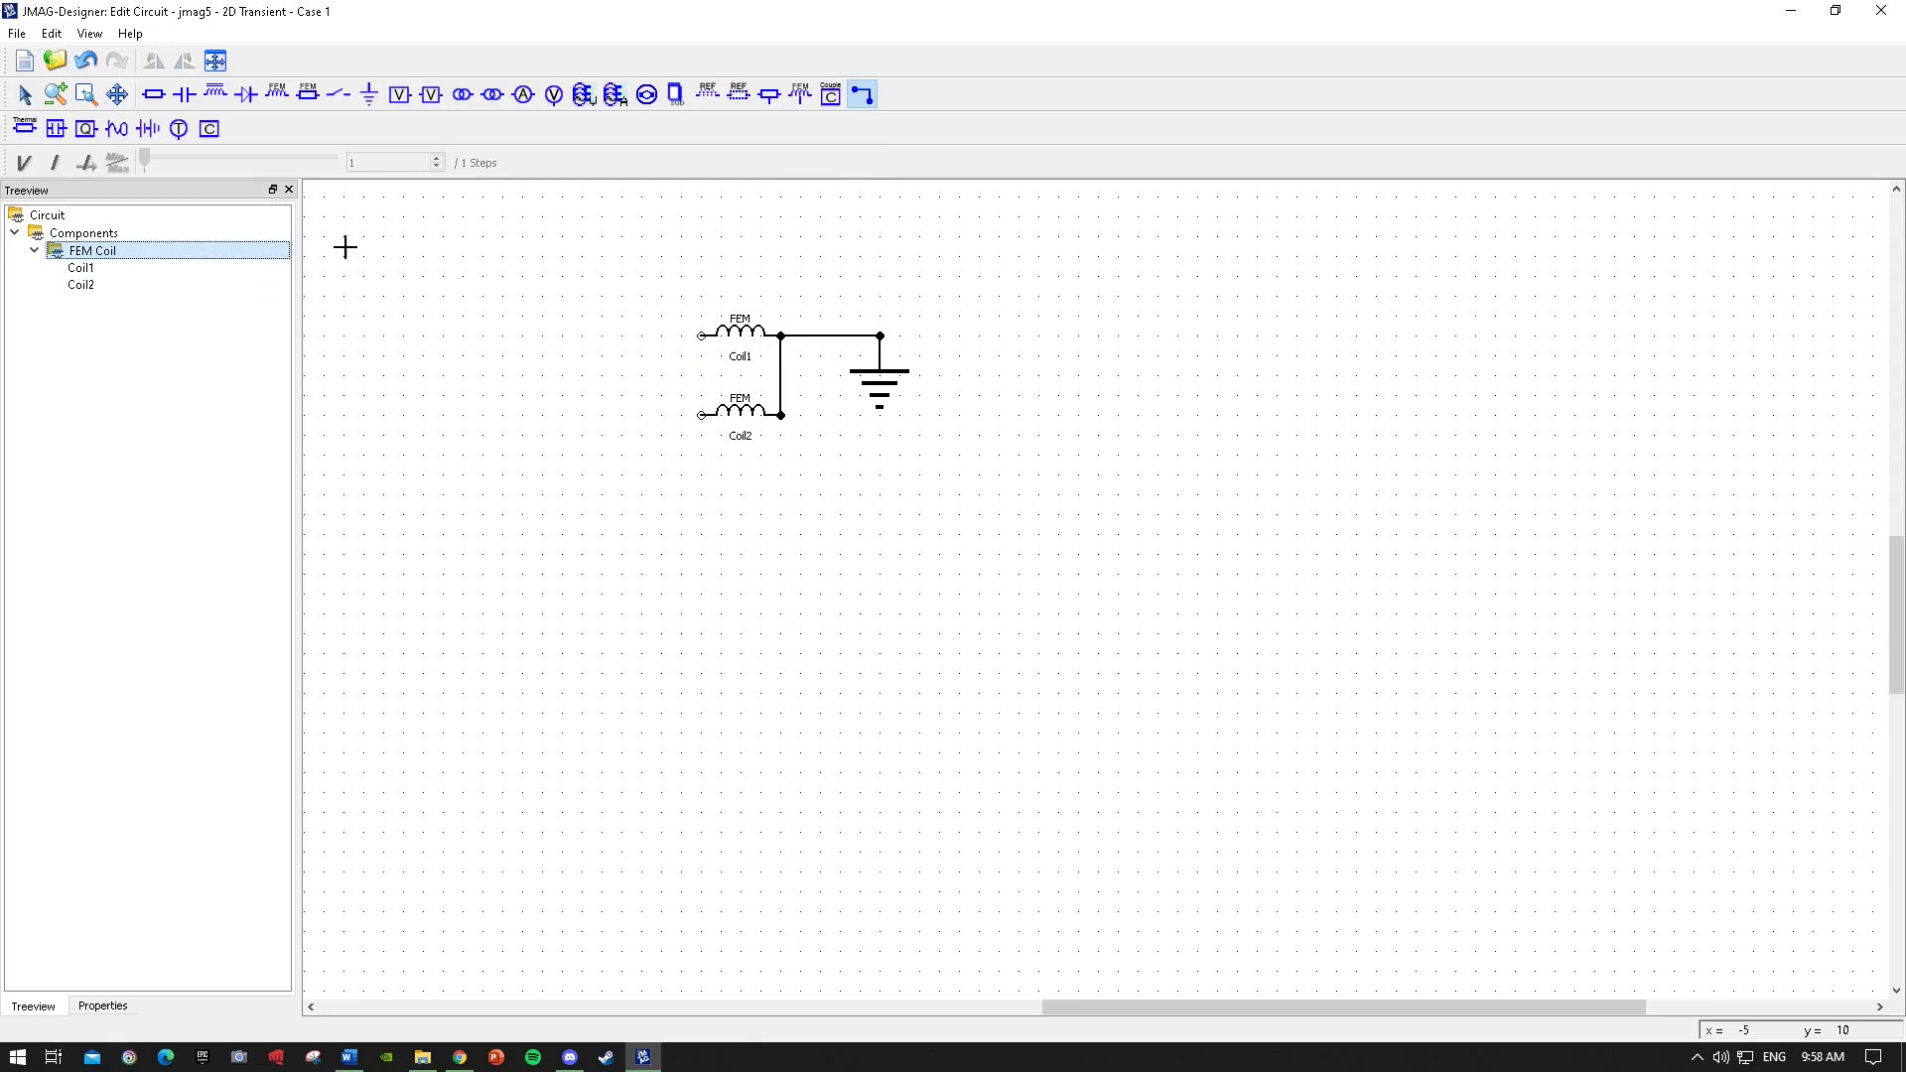
Edit the FEM coils' turns, setting Coil2 to 10 turns.
click(25, 96)
click(730, 337)
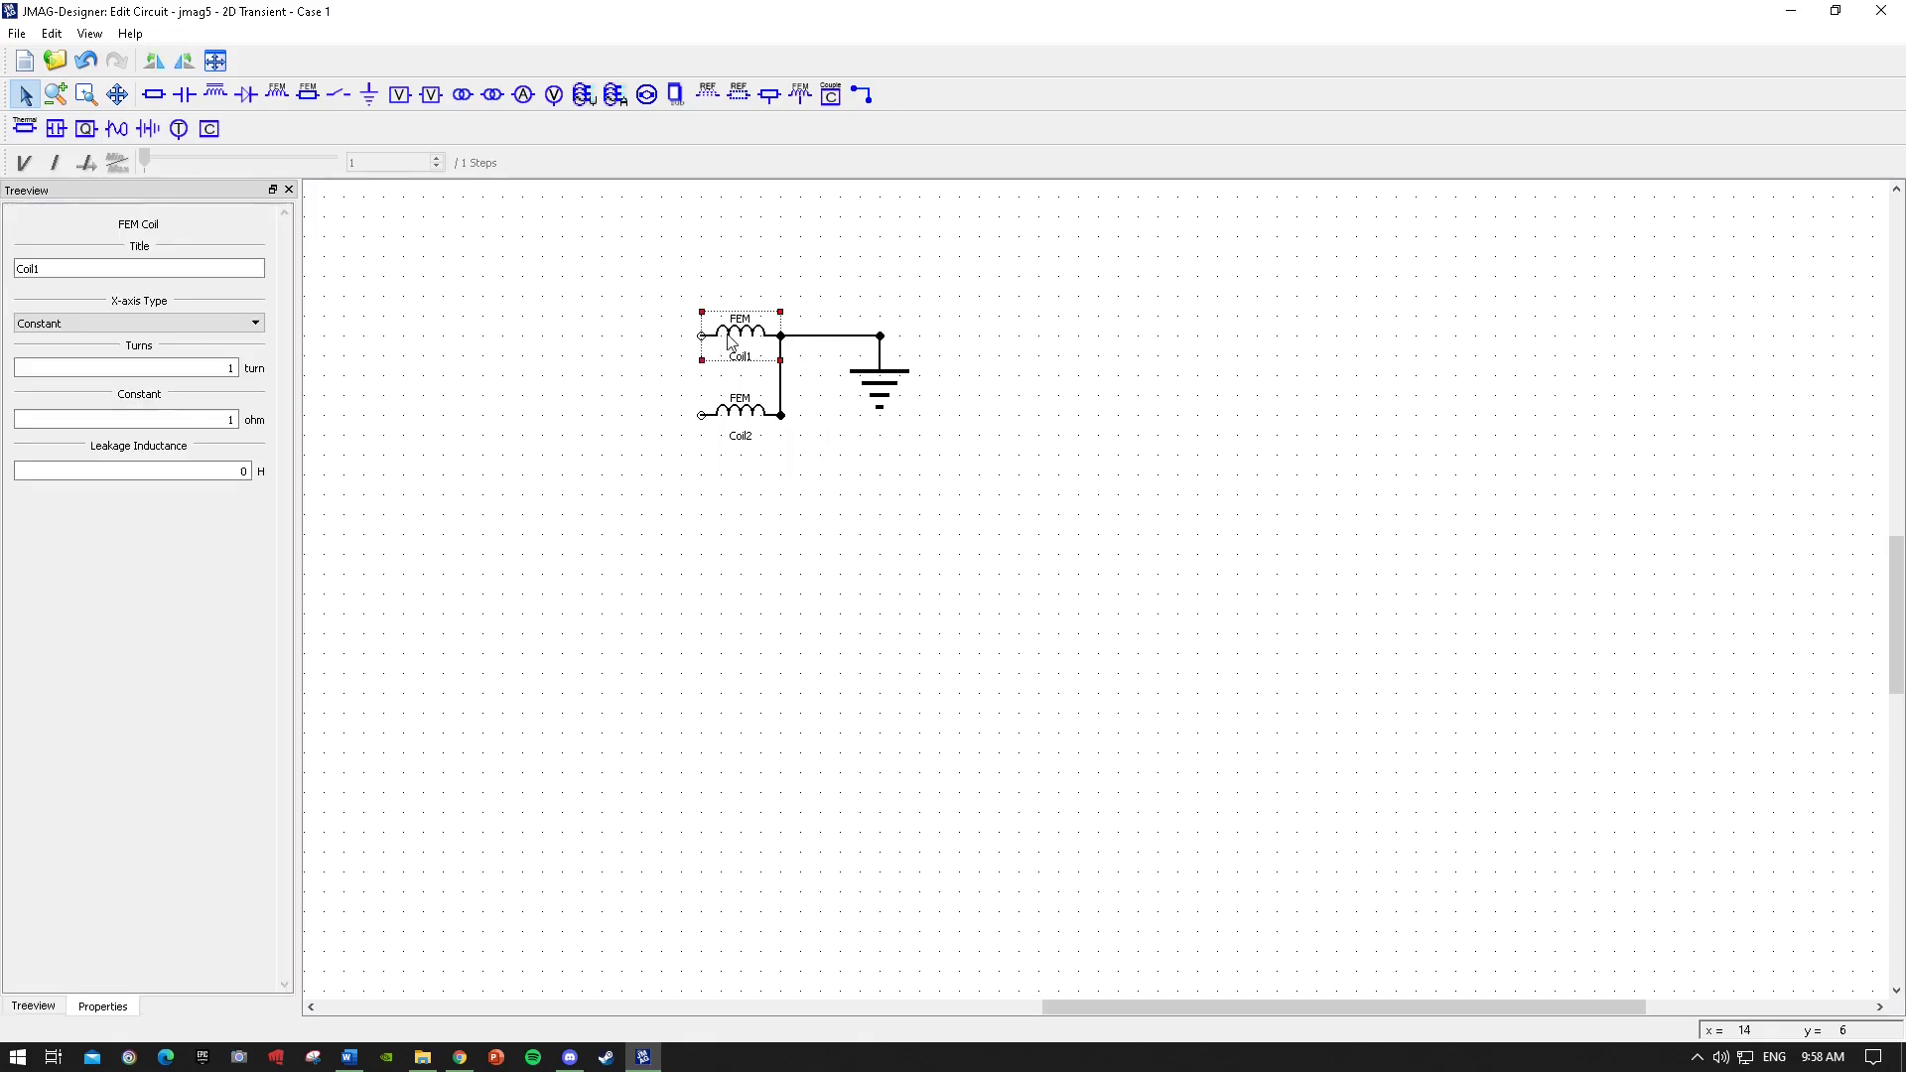
double_click(217, 368)
click(743, 417)
click(226, 365)
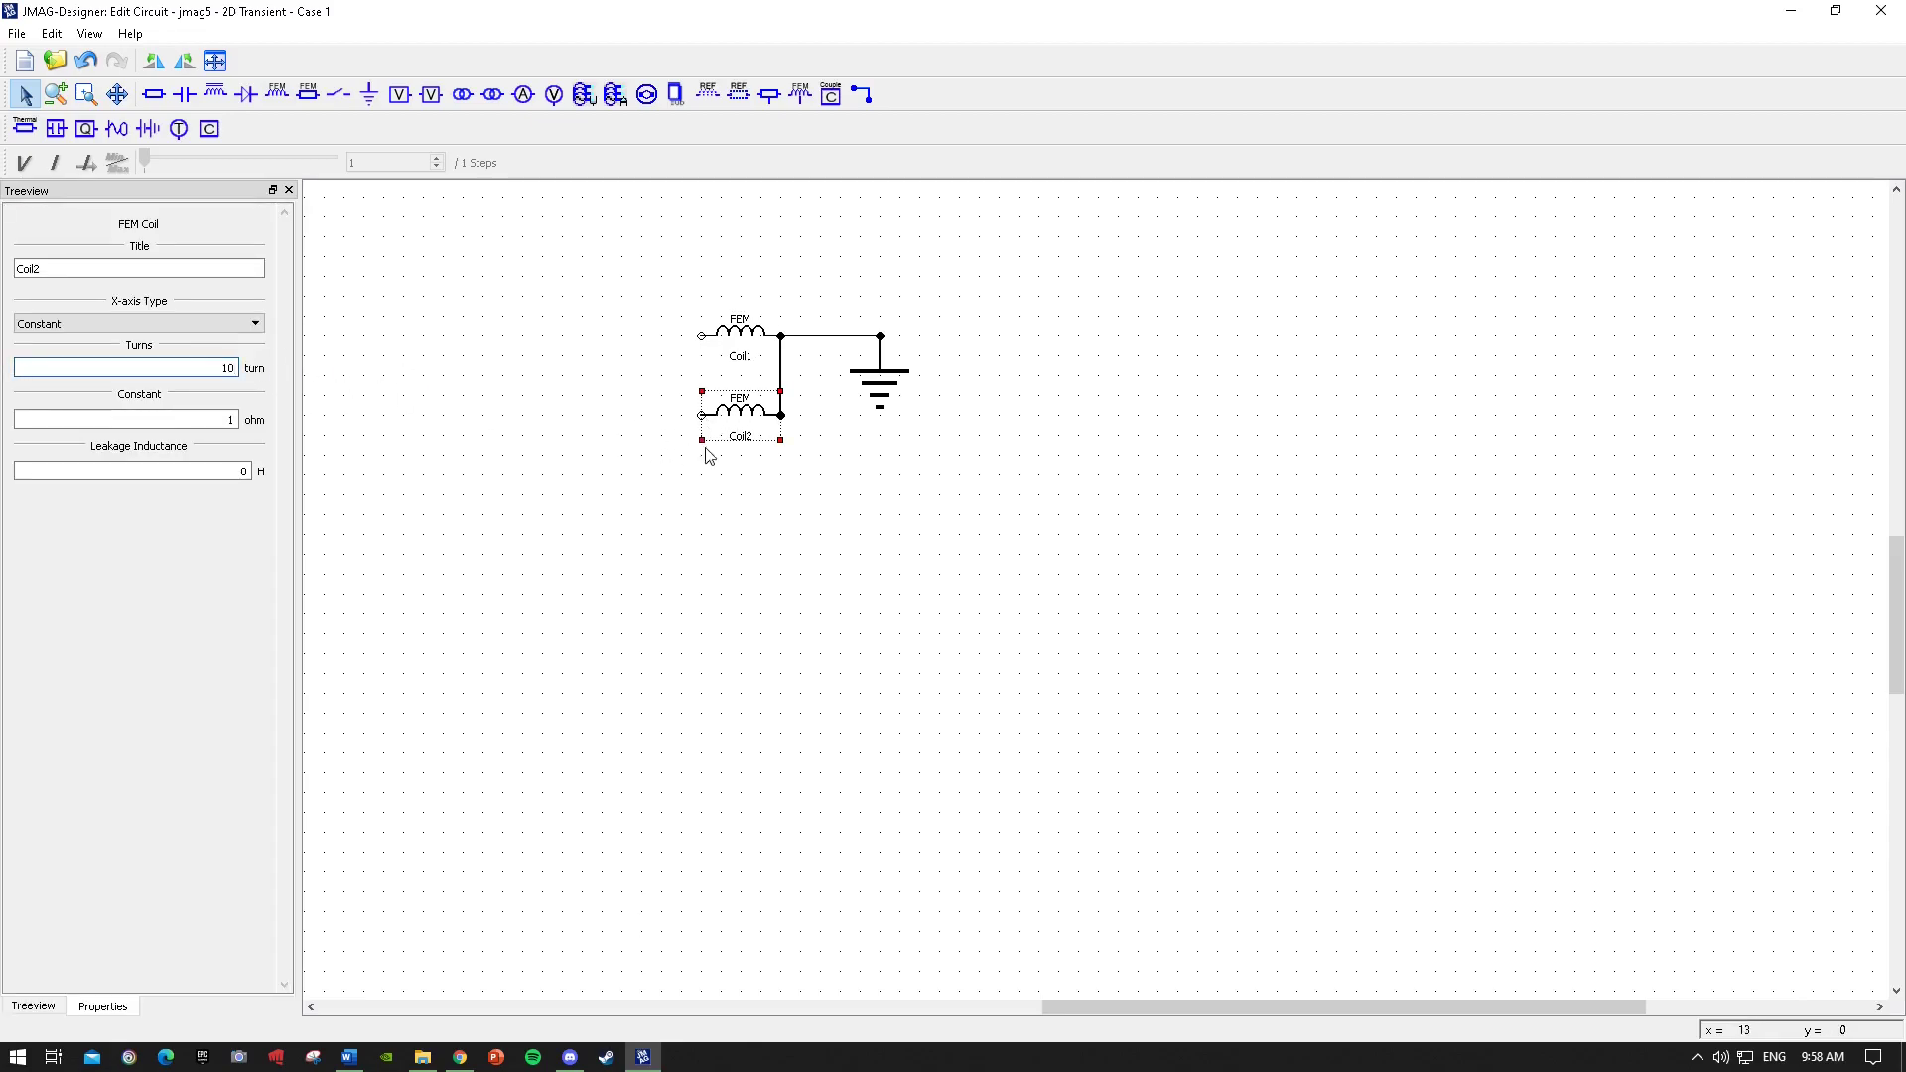
click(645, 425)
Reselect both coils and close the circuit editor.
click(749, 339)
click(737, 417)
click(731, 339)
click(889, 277)
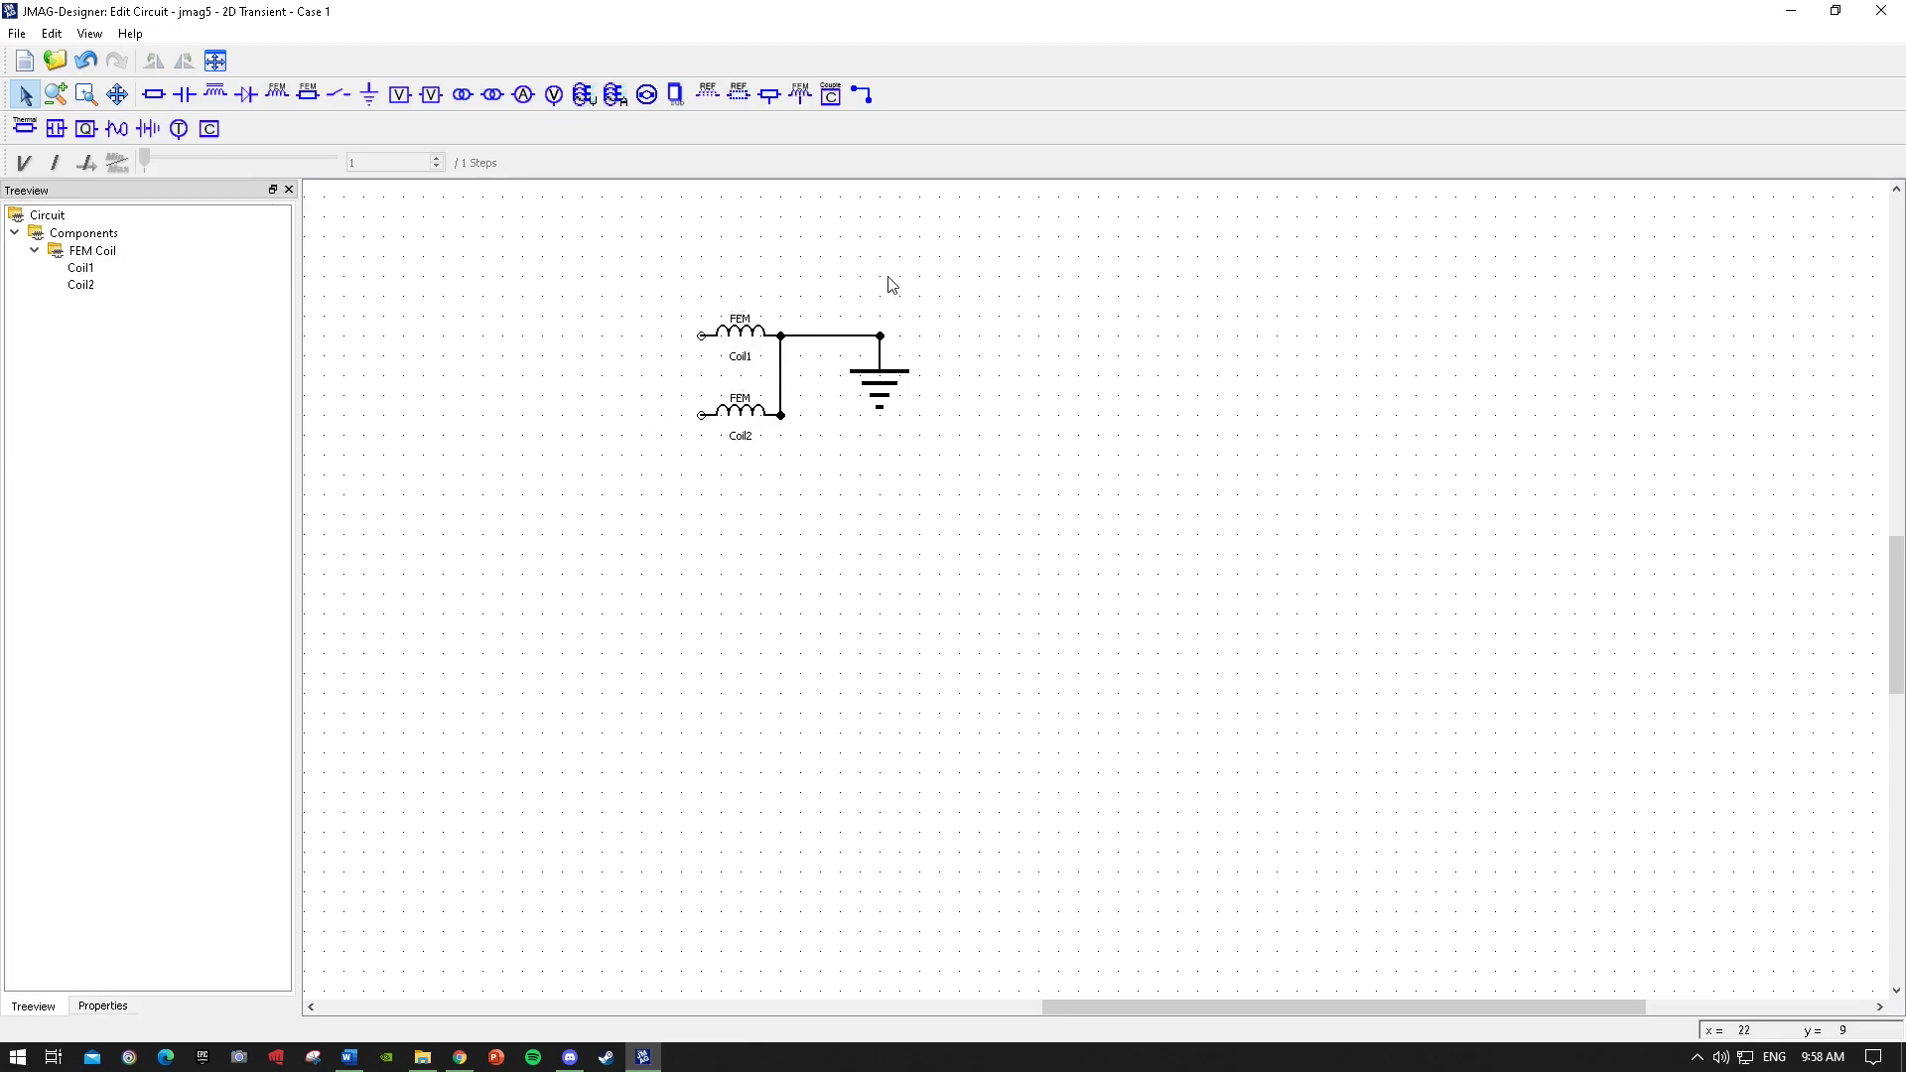
click(1895, 12)
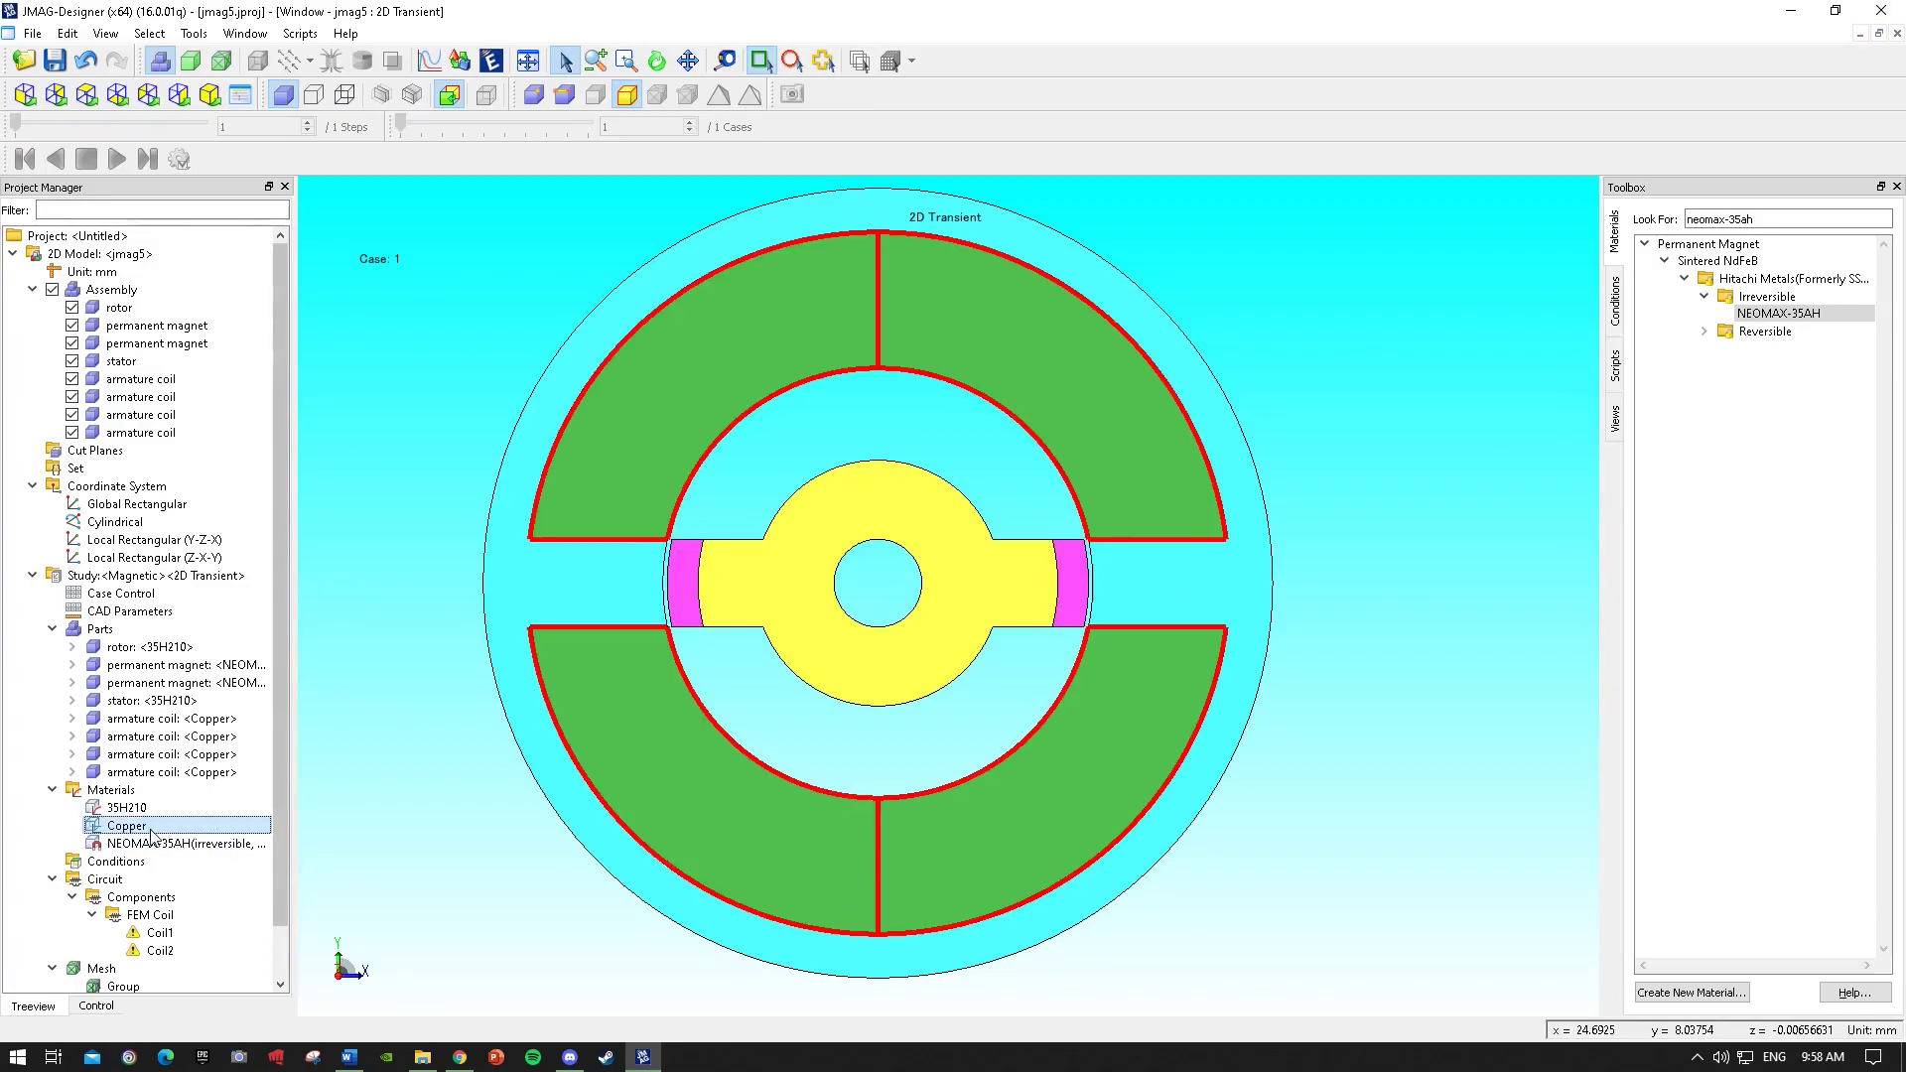
Examine the Coil1 and Coil2 entries under the circuit in the project tree.
scroll(173, 854, down, 1)
click(181, 883)
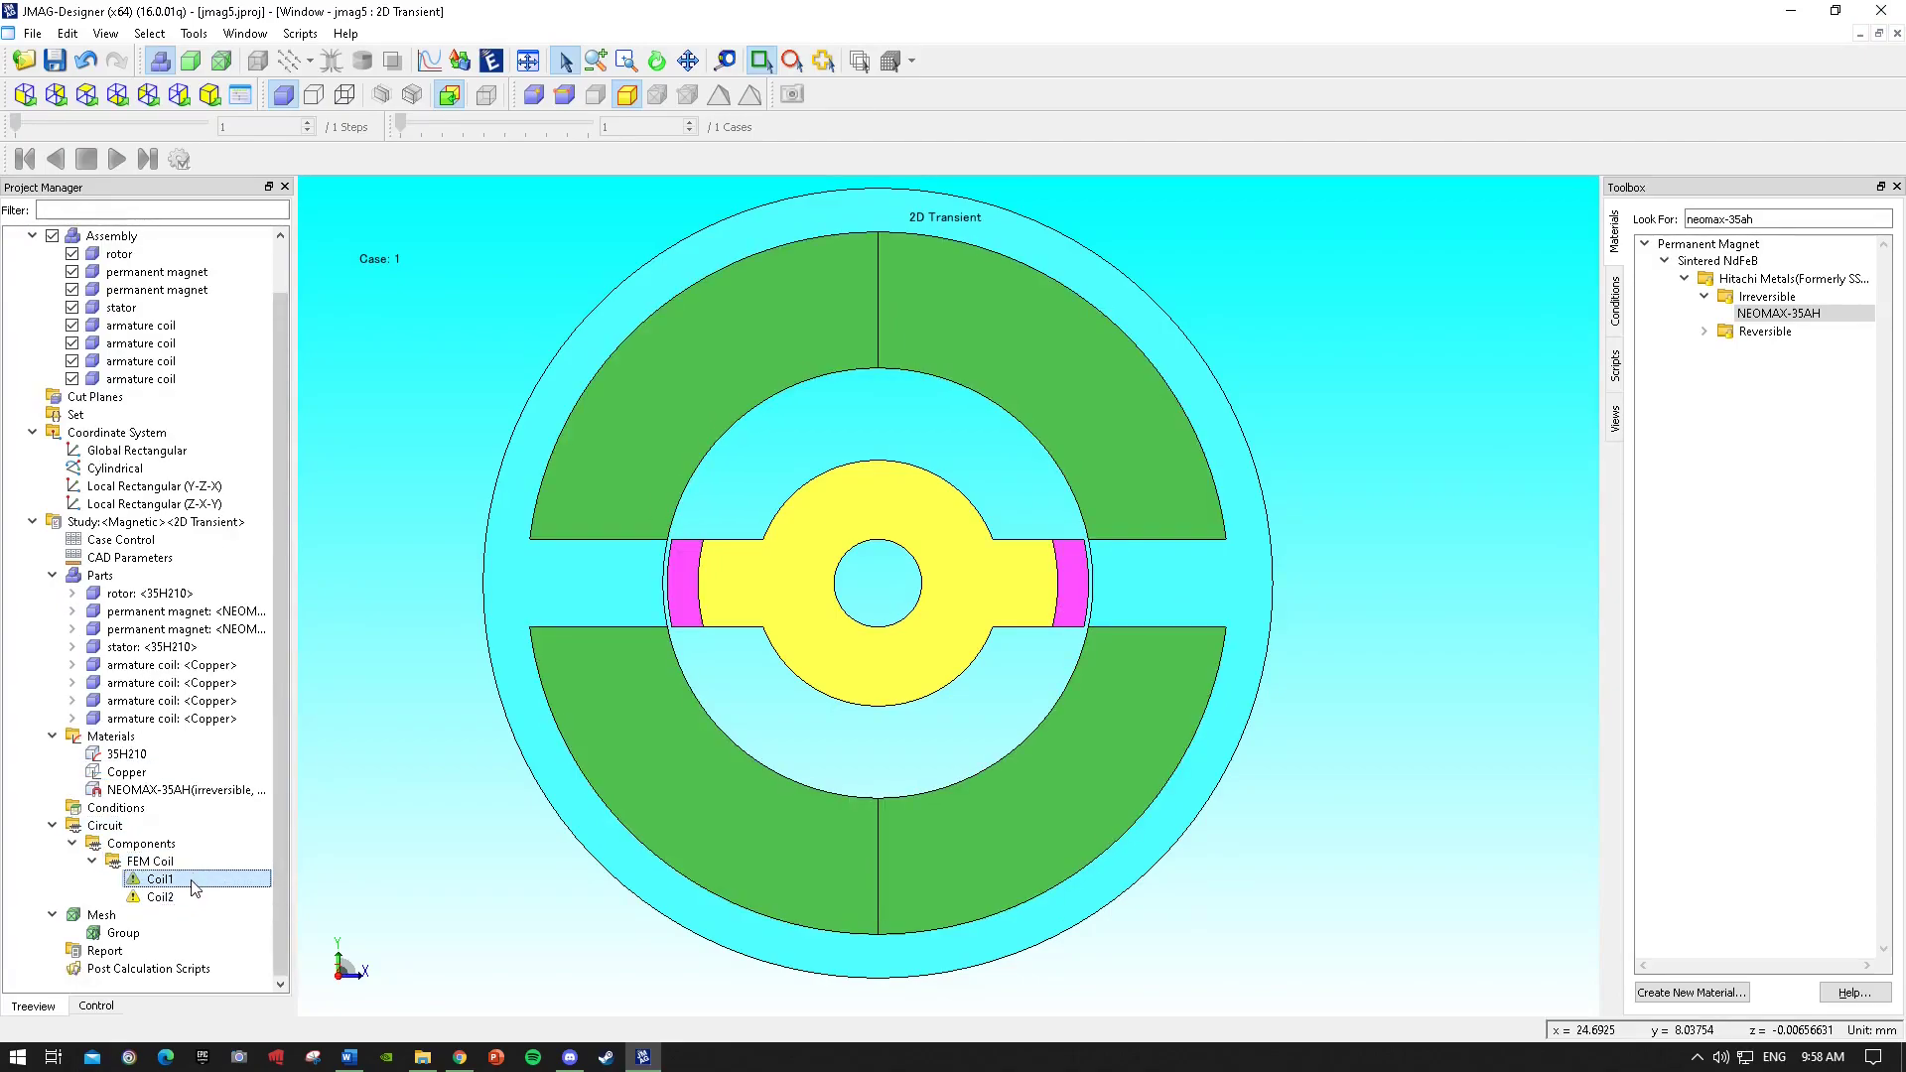
click(201, 900)
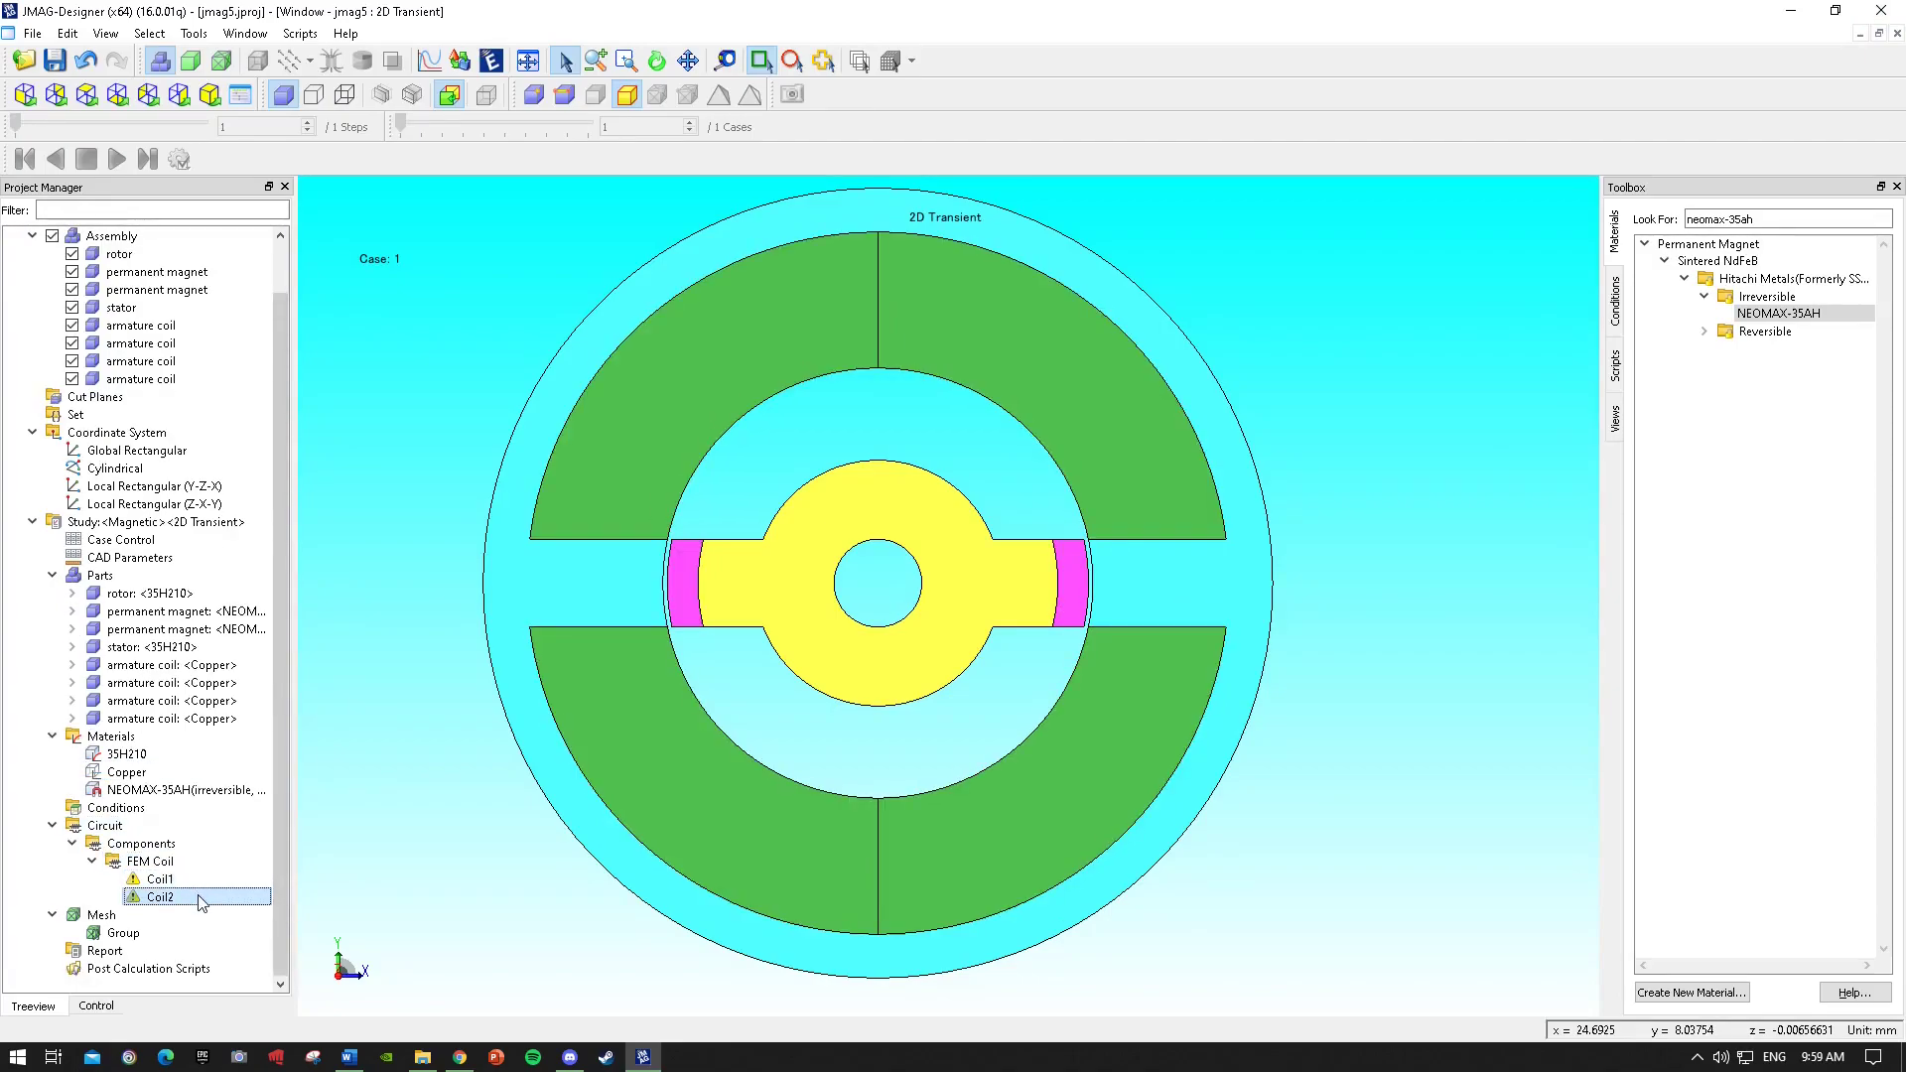
click(191, 881)
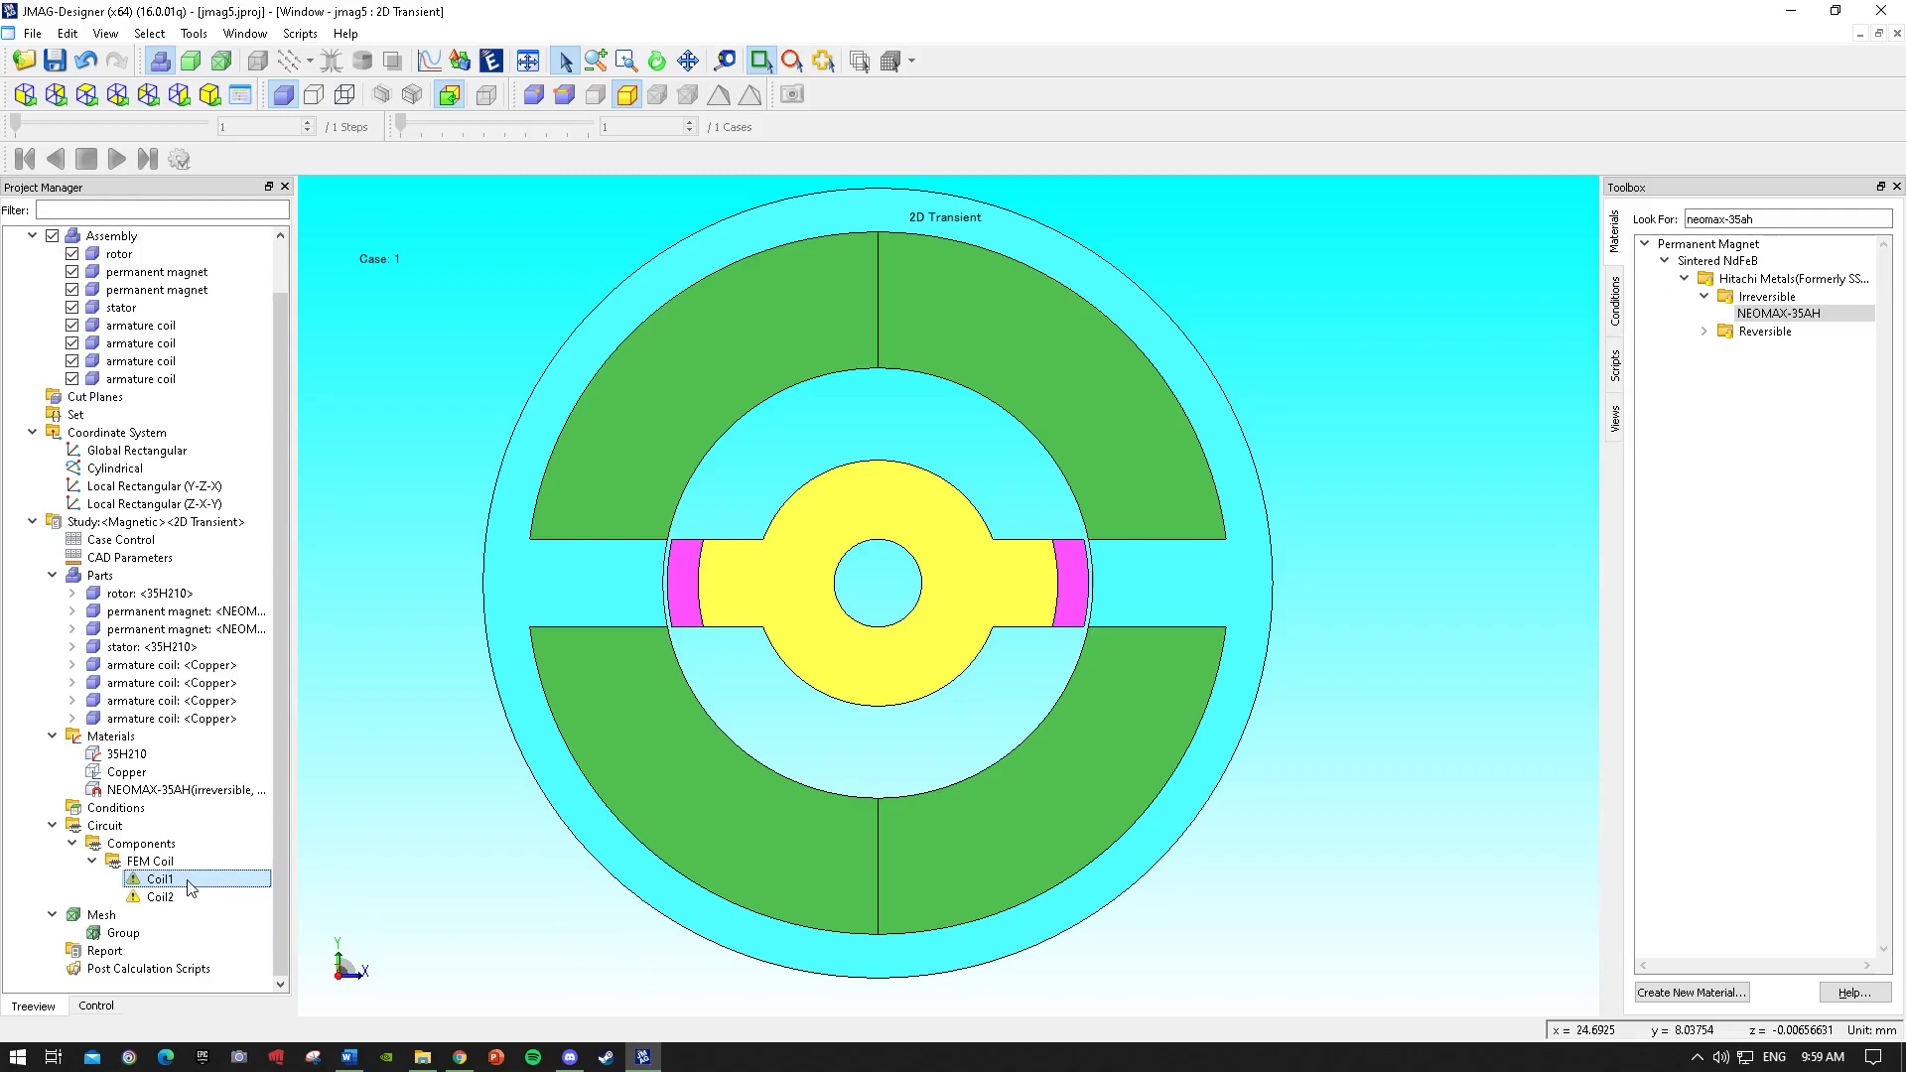
Apply a Rotation condition to the rotor and both permanent magnets at a constant 1200 r/min.
click(1621, 314)
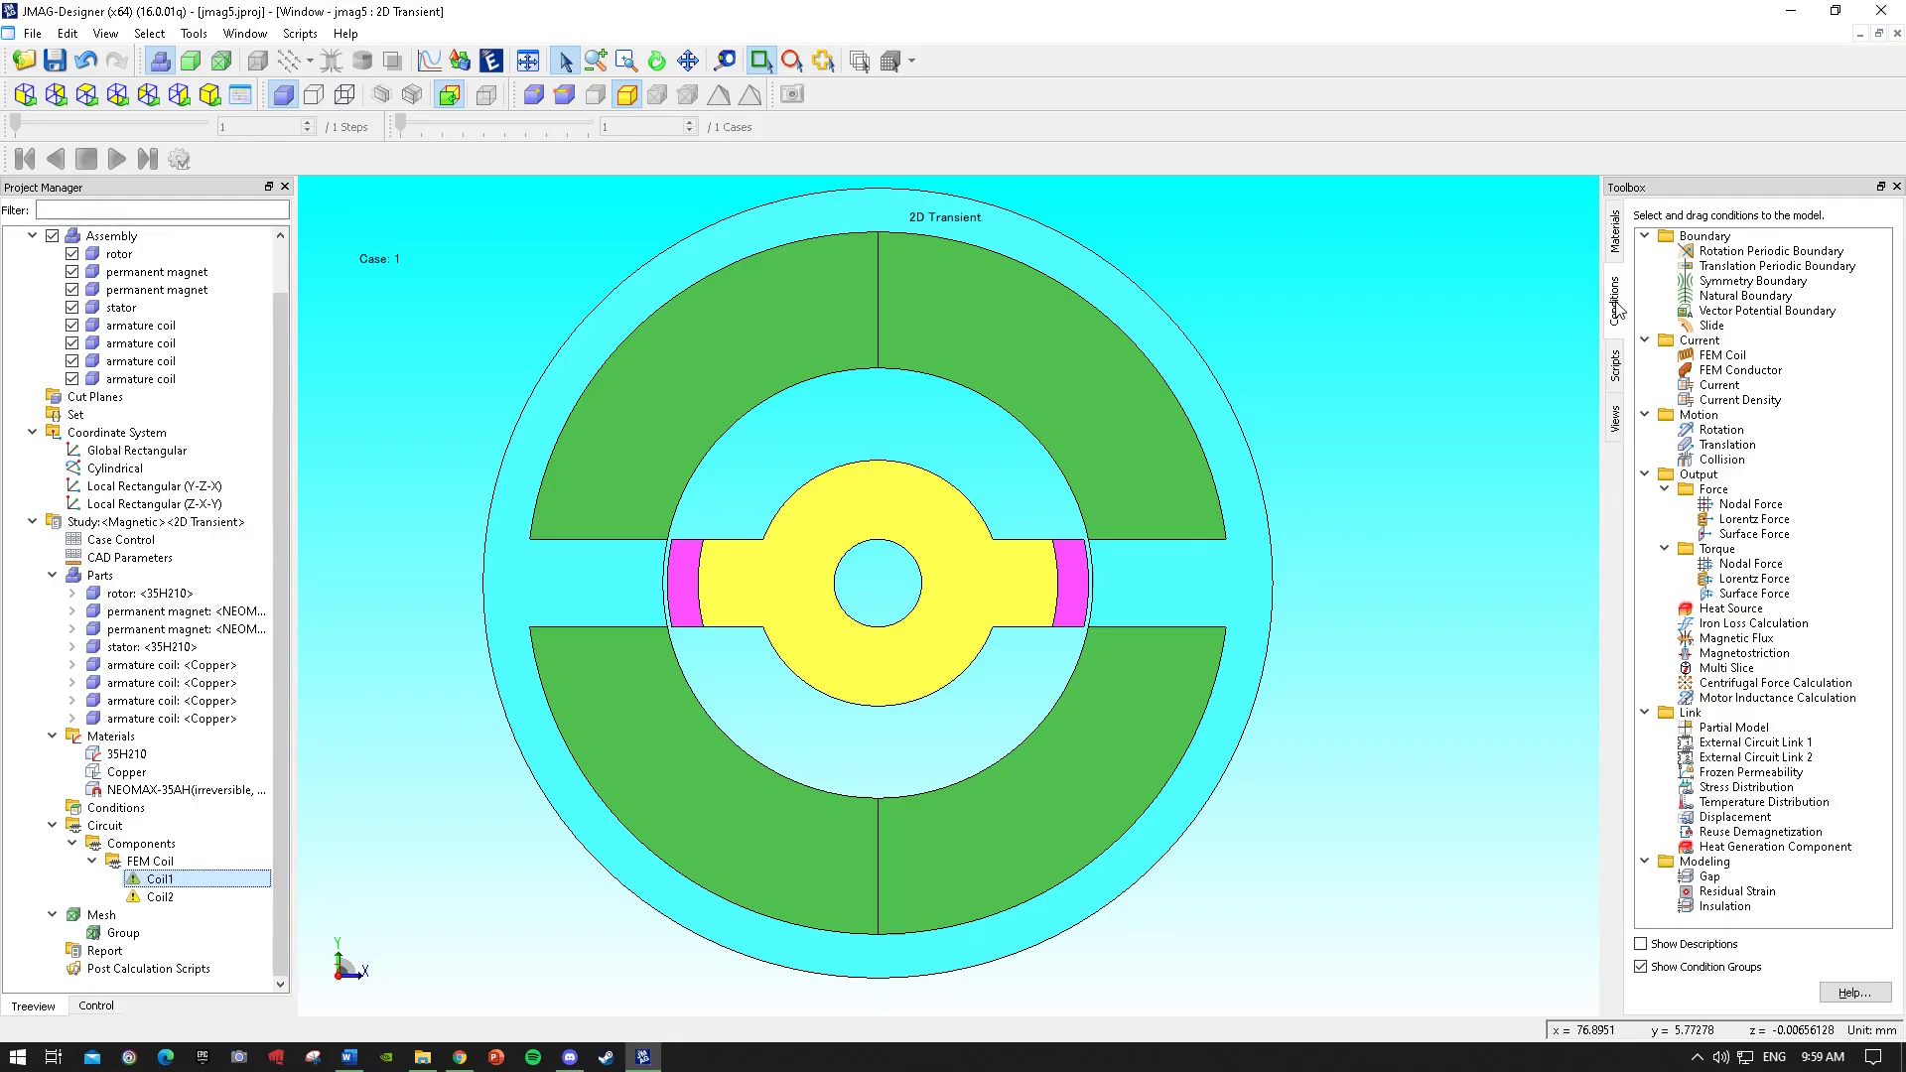
click(1728, 436)
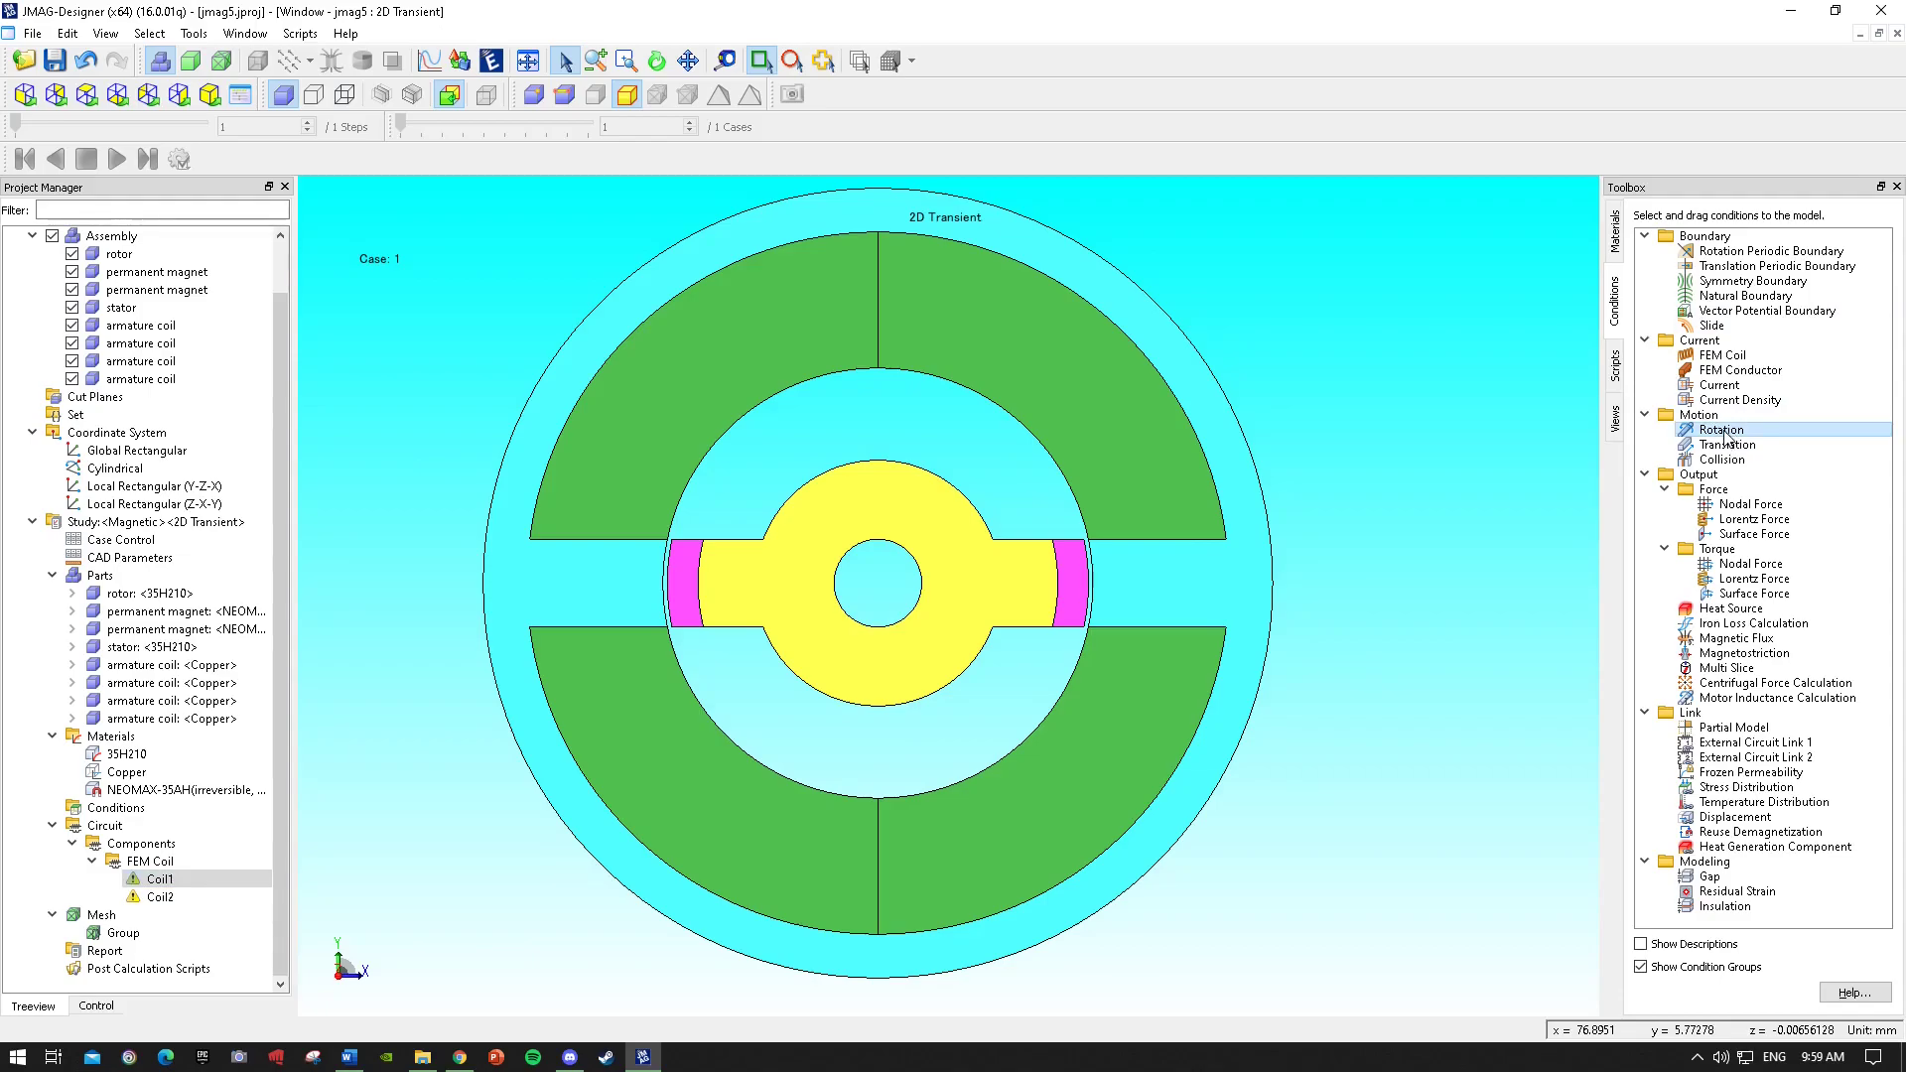
drag(1724, 438, 983, 580)
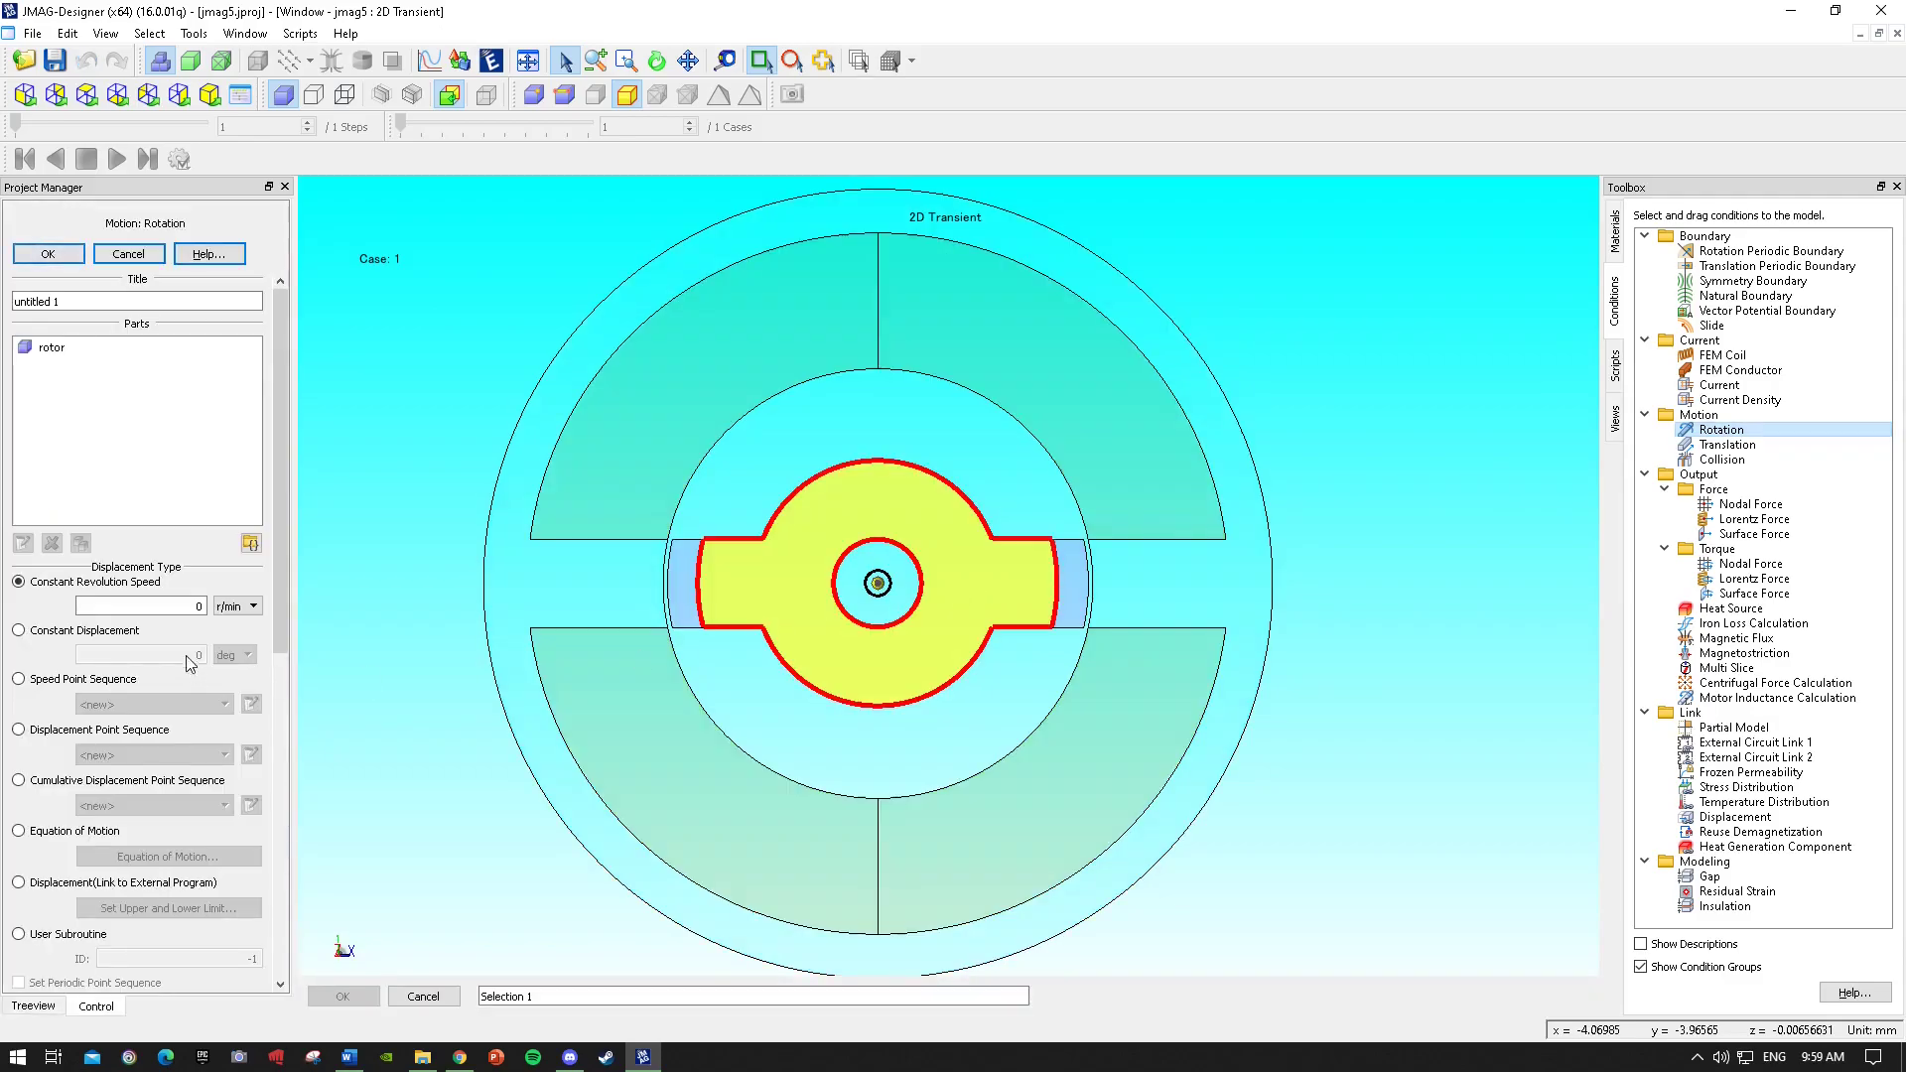
drag(183, 607, 220, 609)
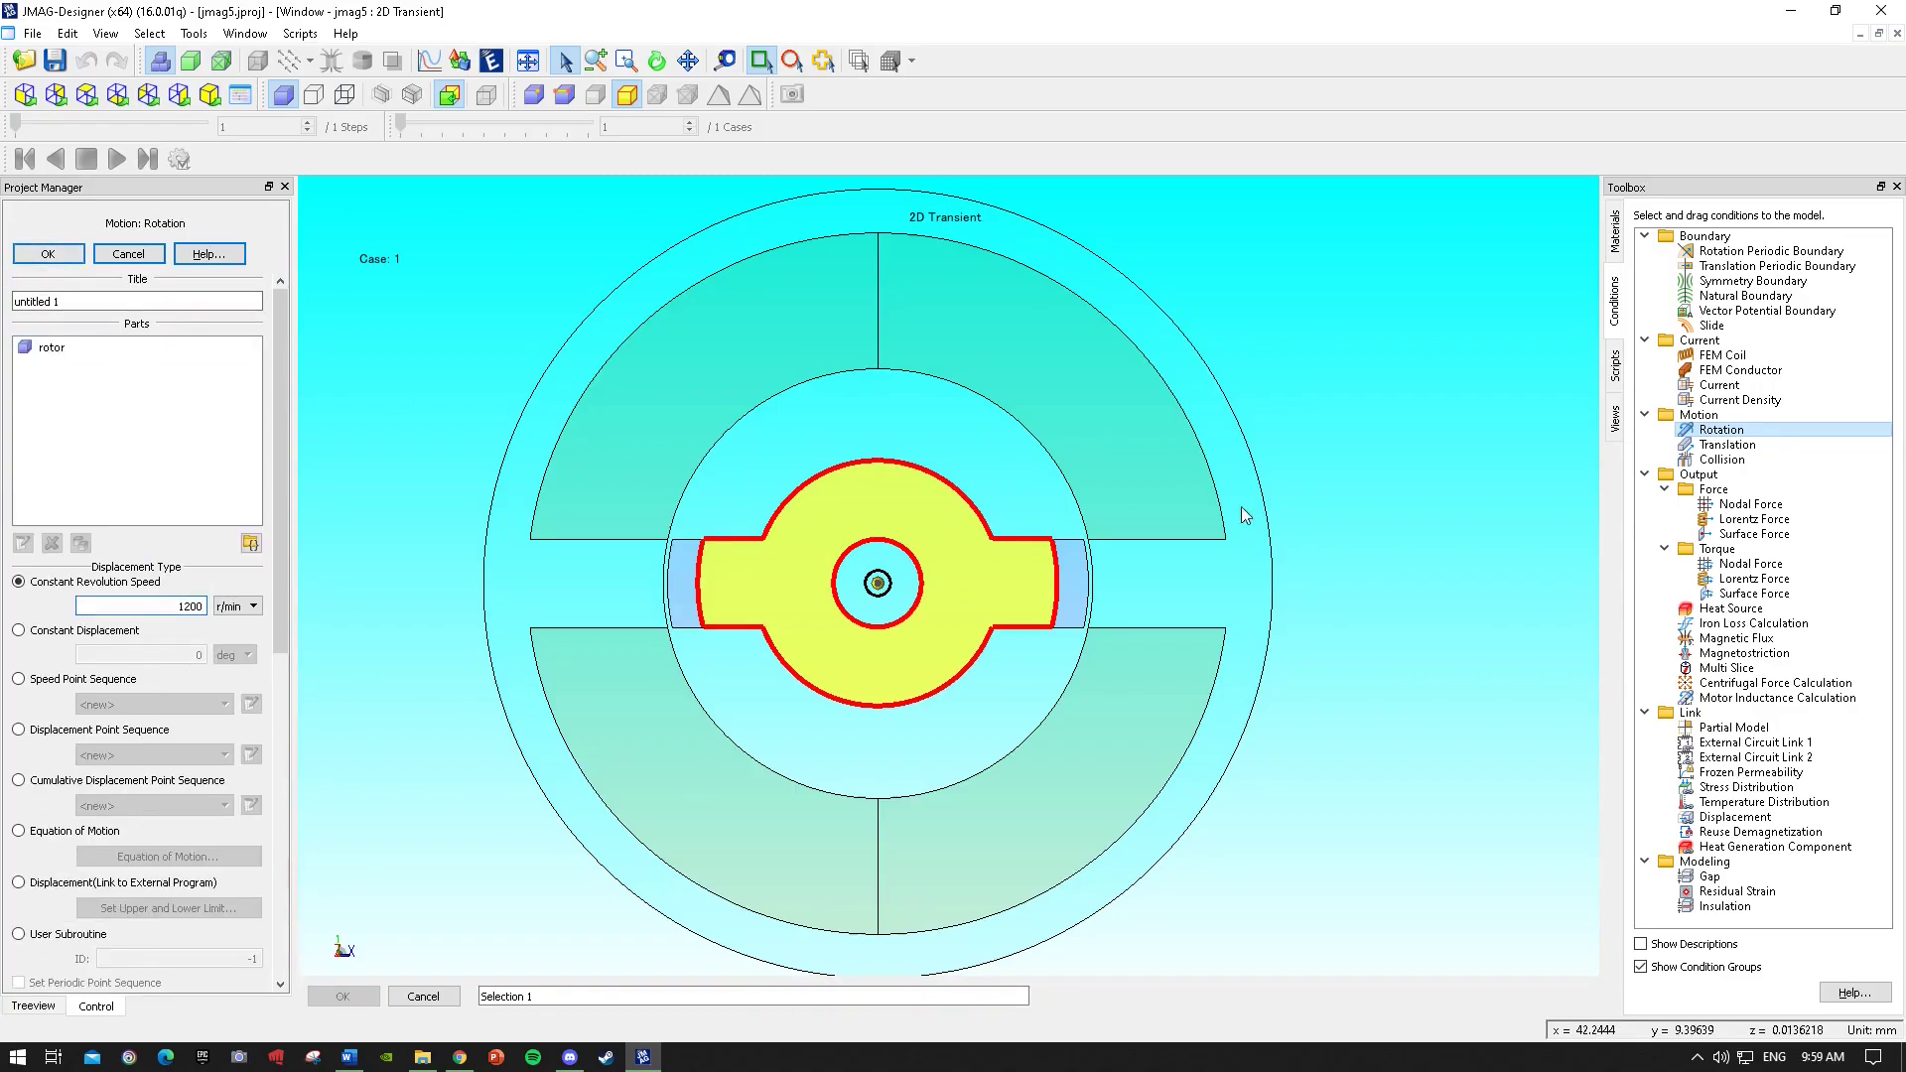
click(1076, 586)
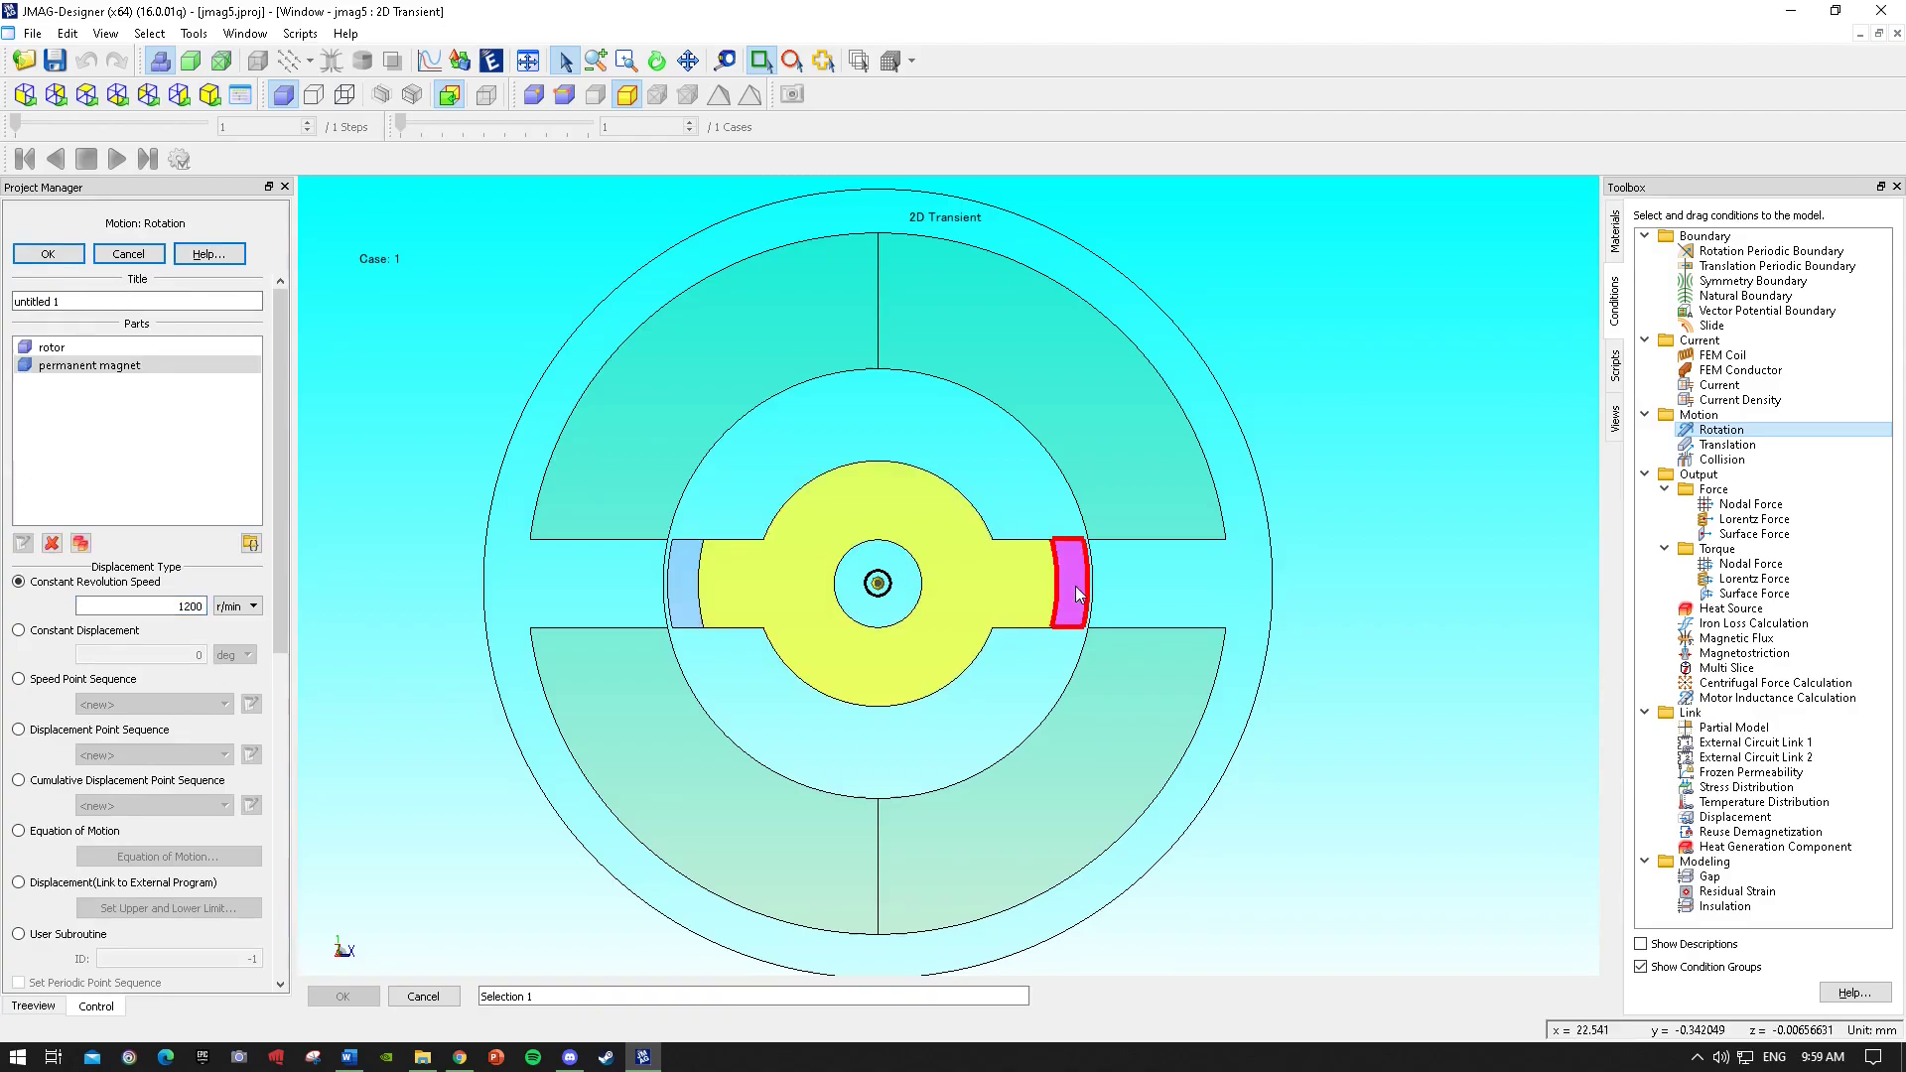
click(692, 586)
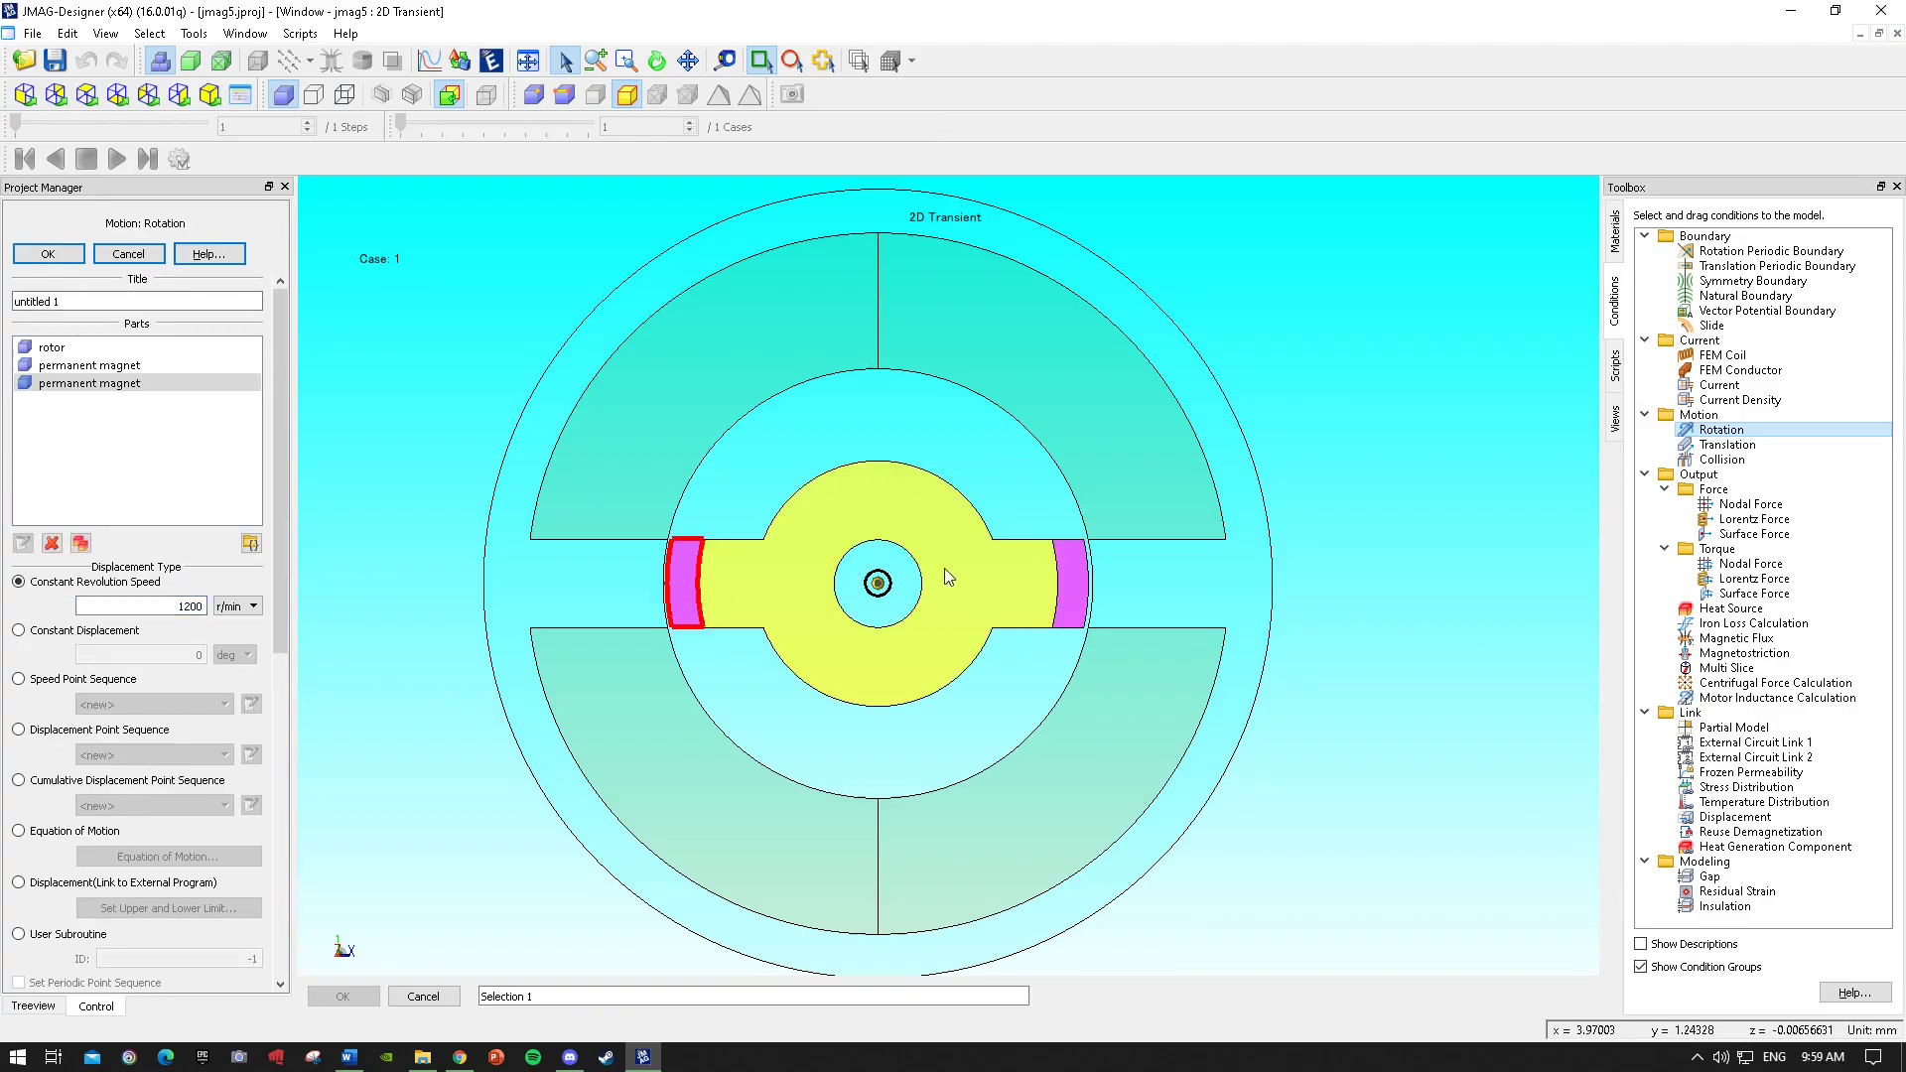
click(48, 253)
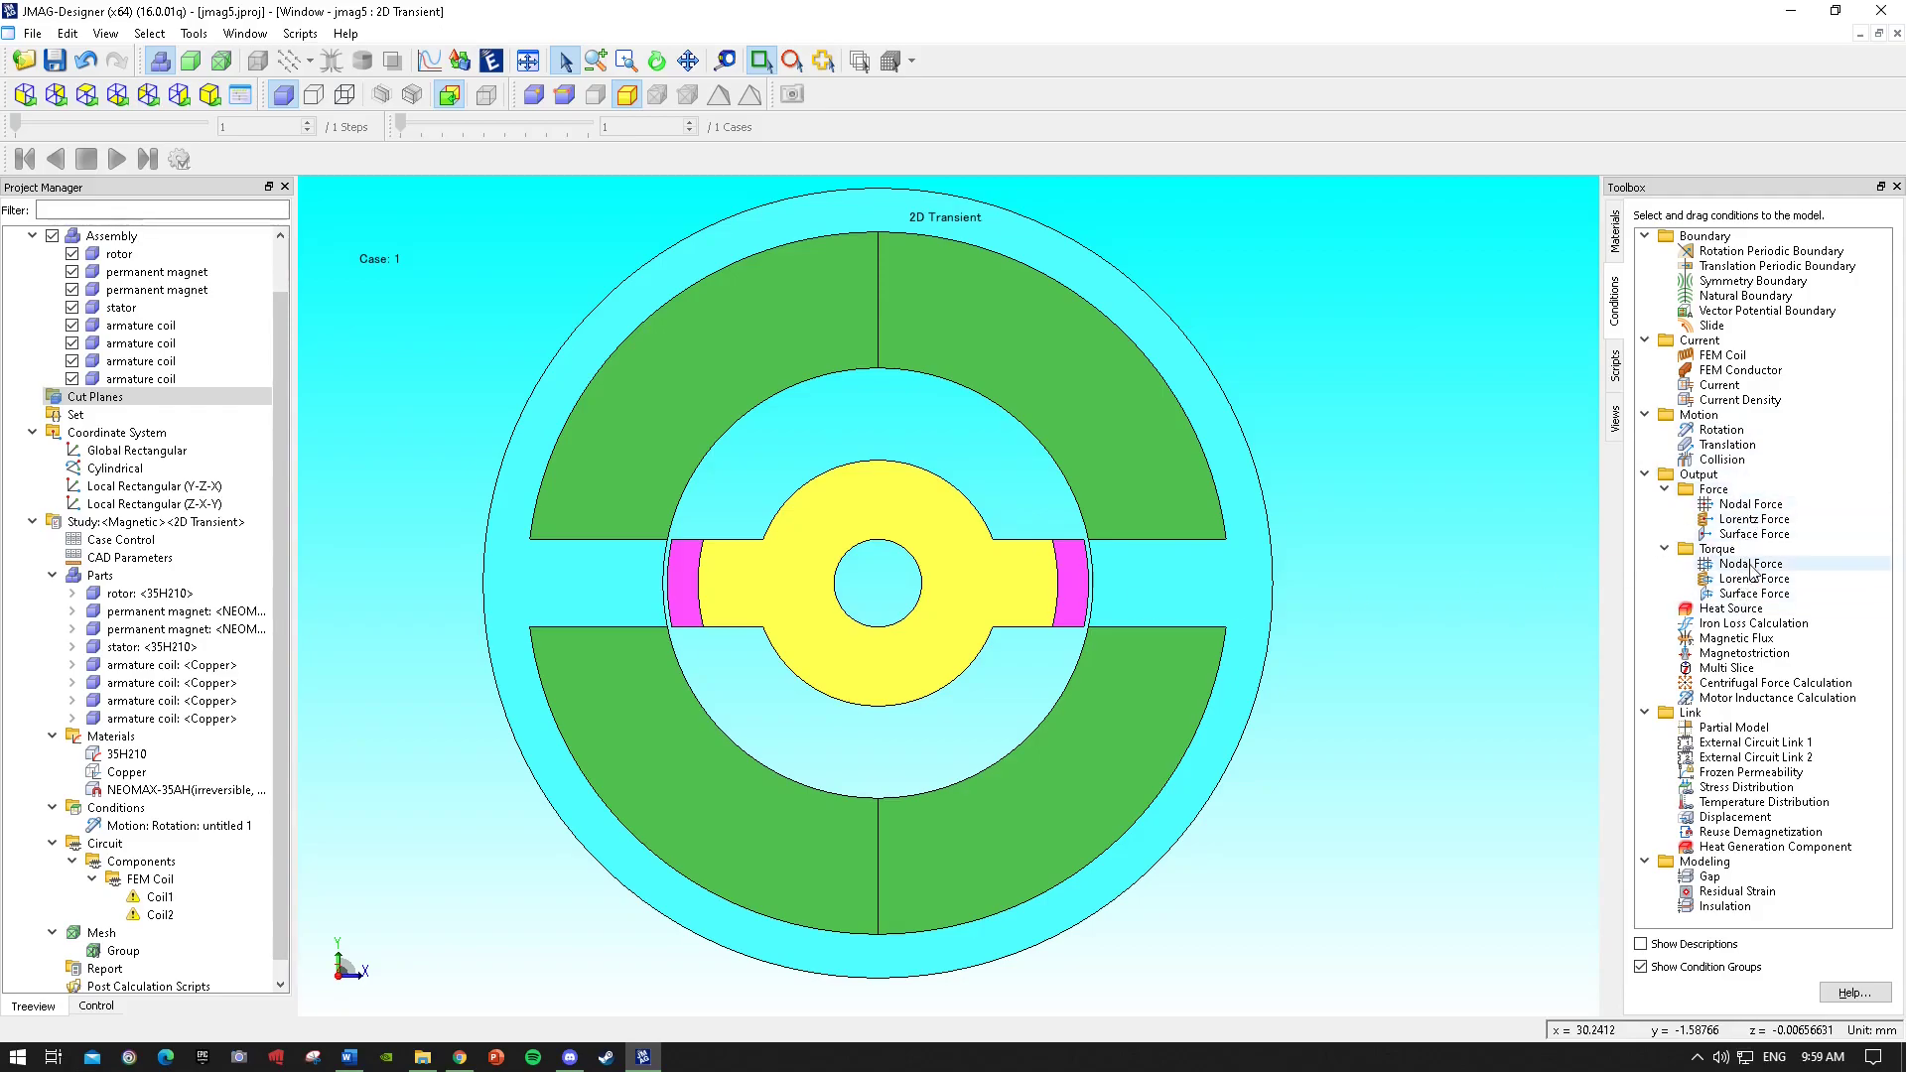
Add a Torque Nodal Force output on the rotor and both permanent magnets.
drag(1750, 563, 990, 580)
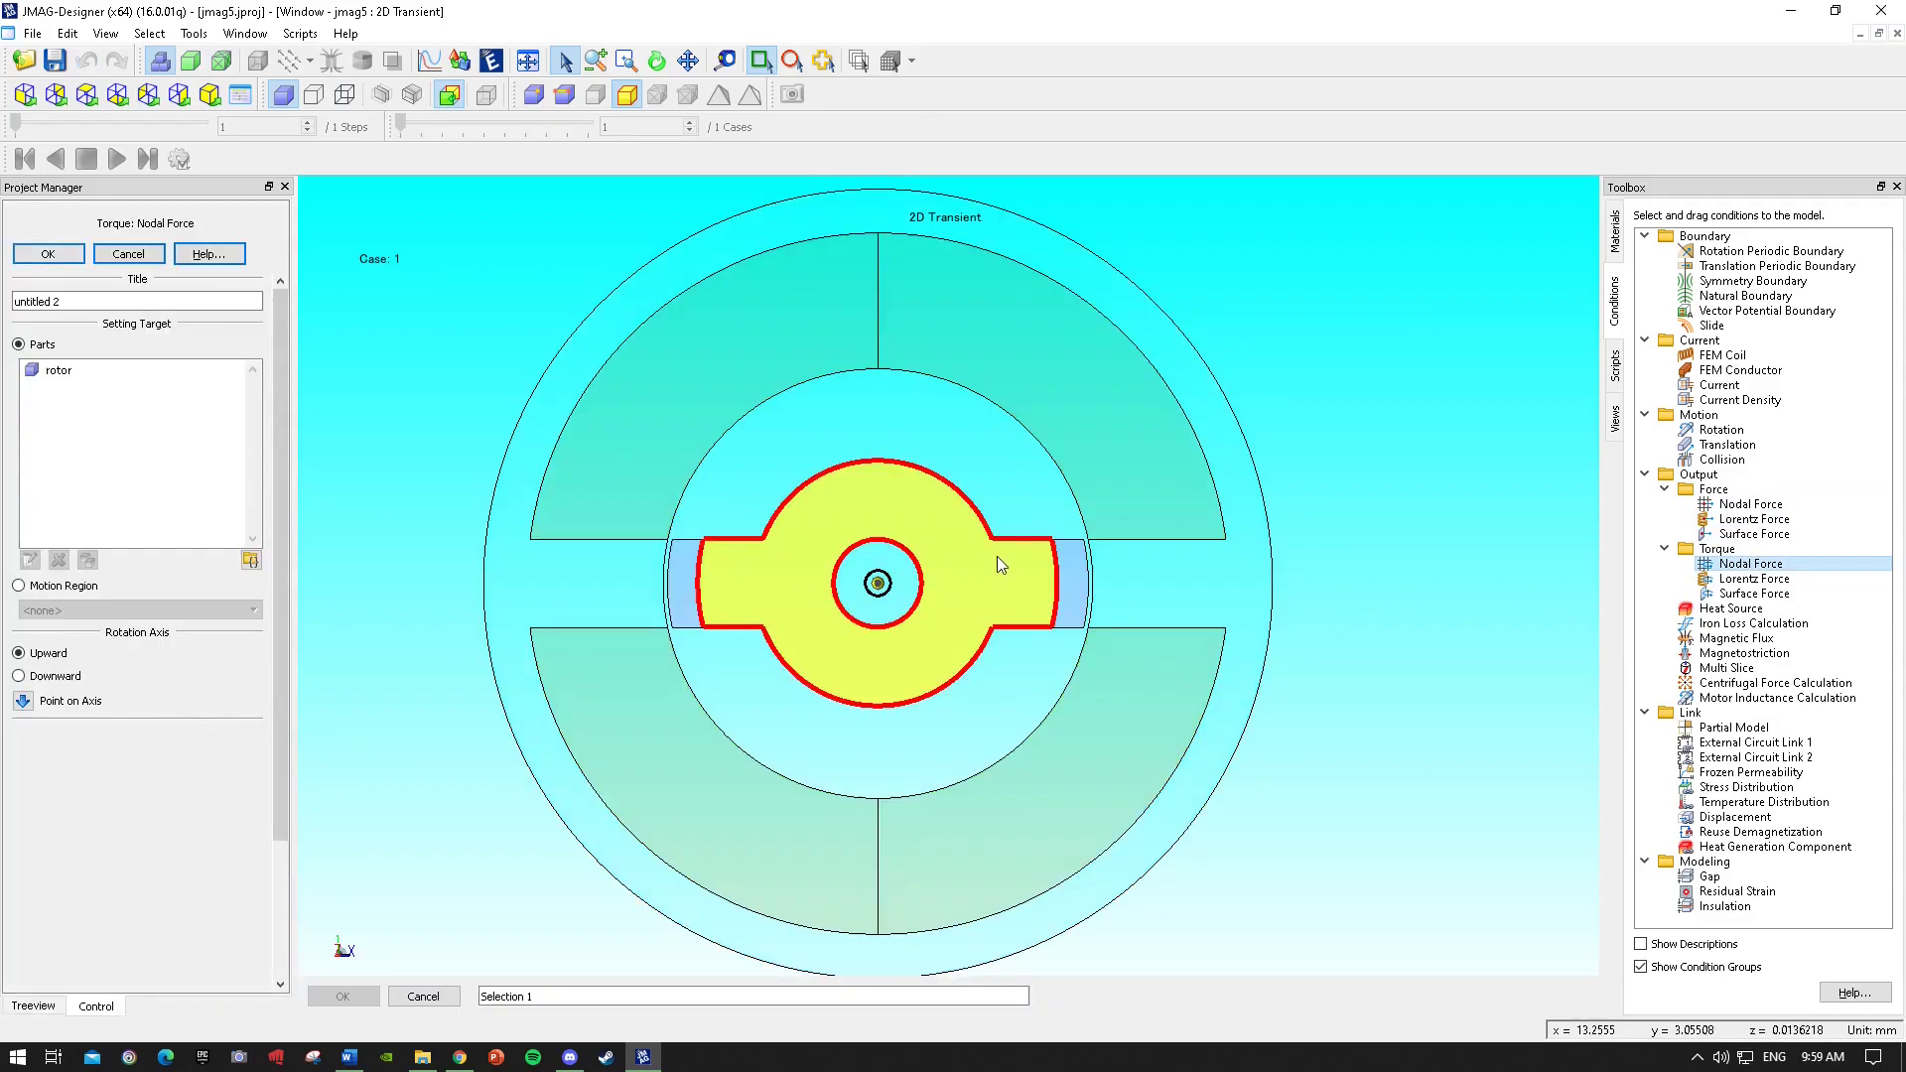
click(1060, 586)
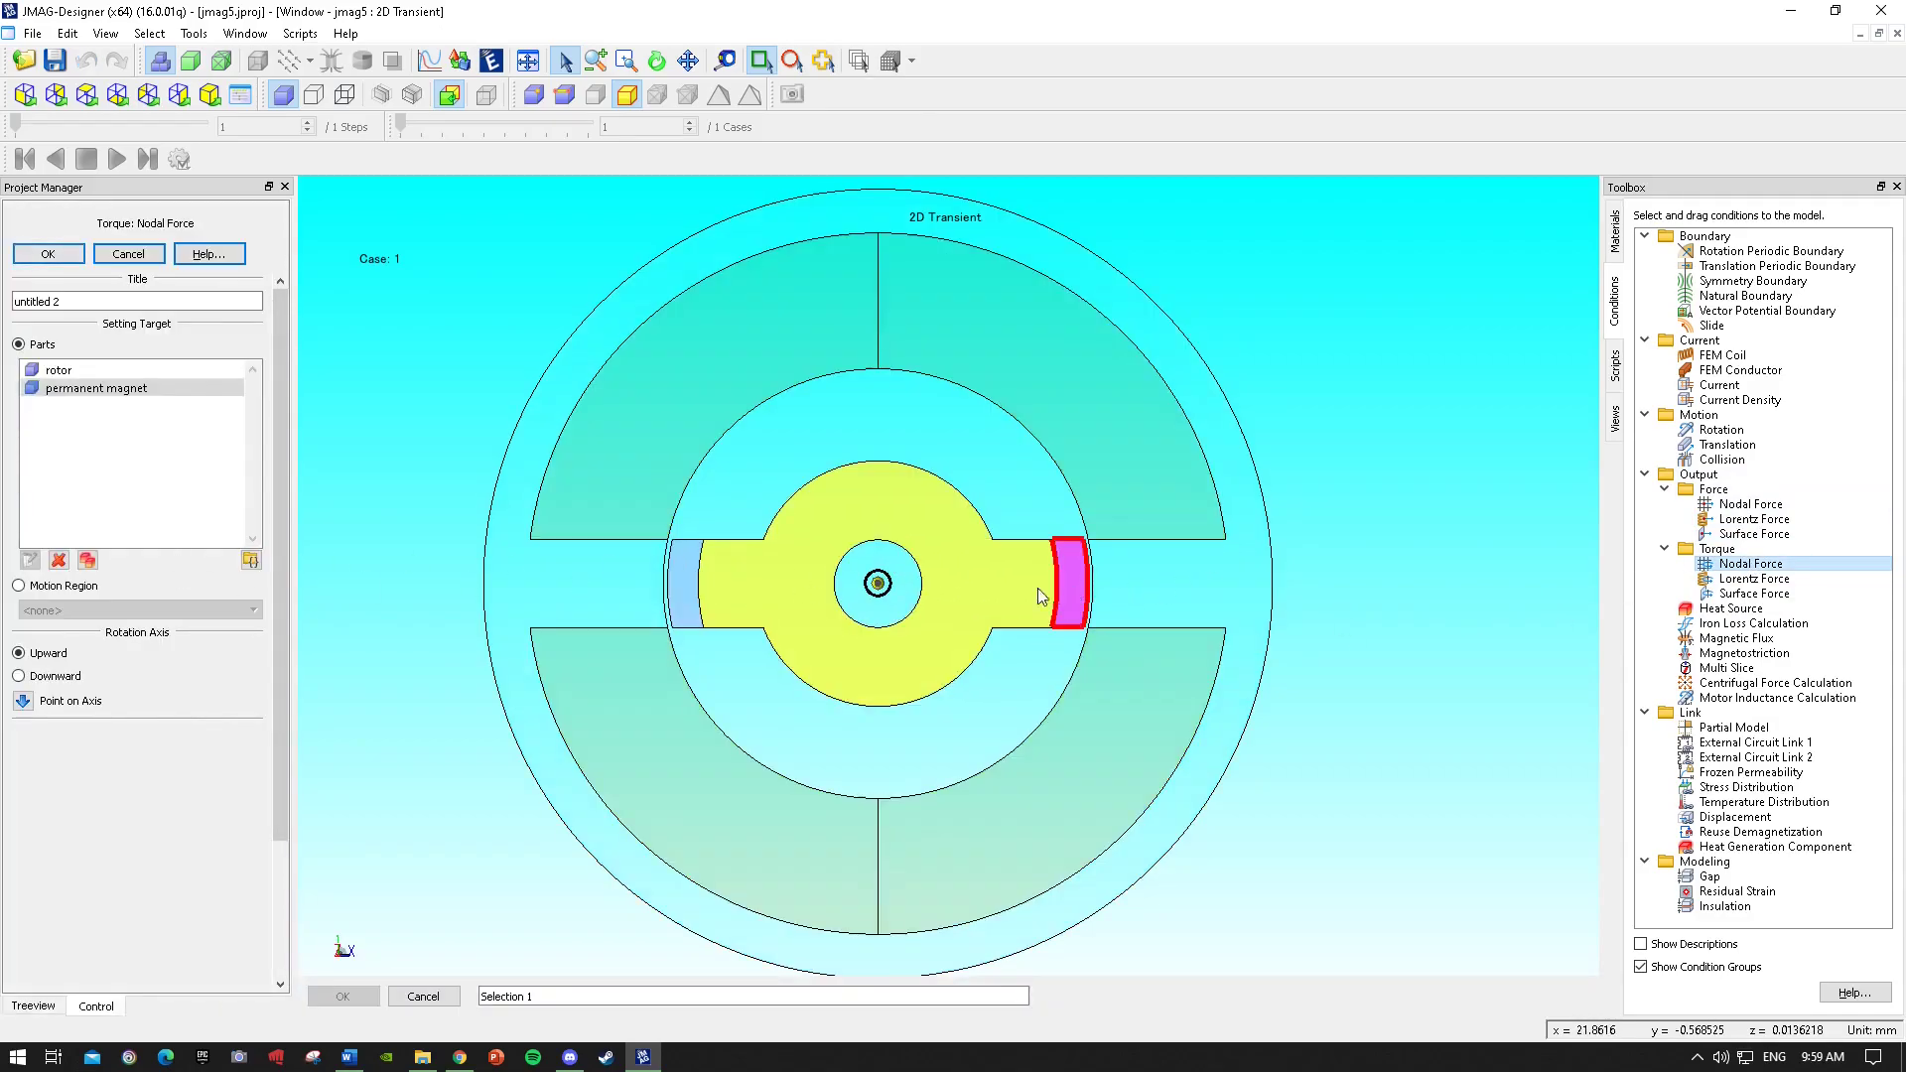
click(673, 602)
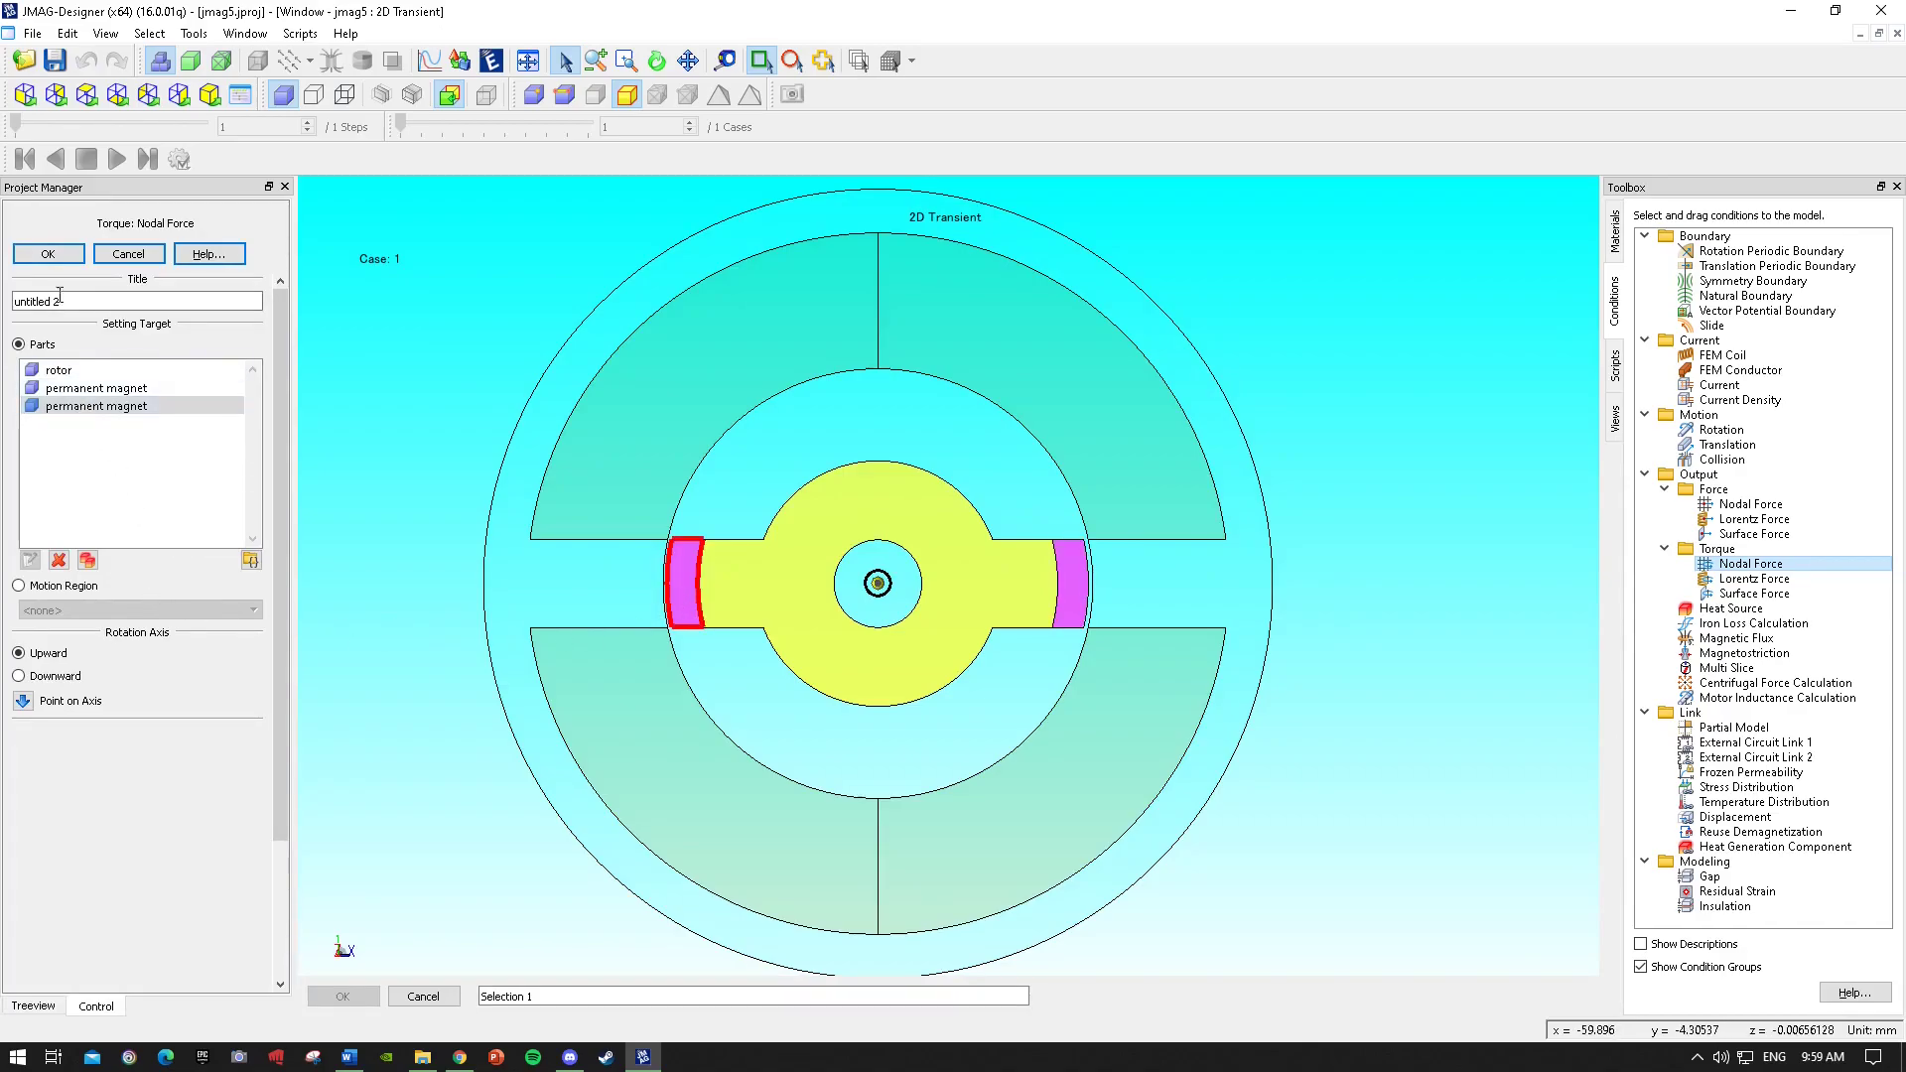
click(60, 259)
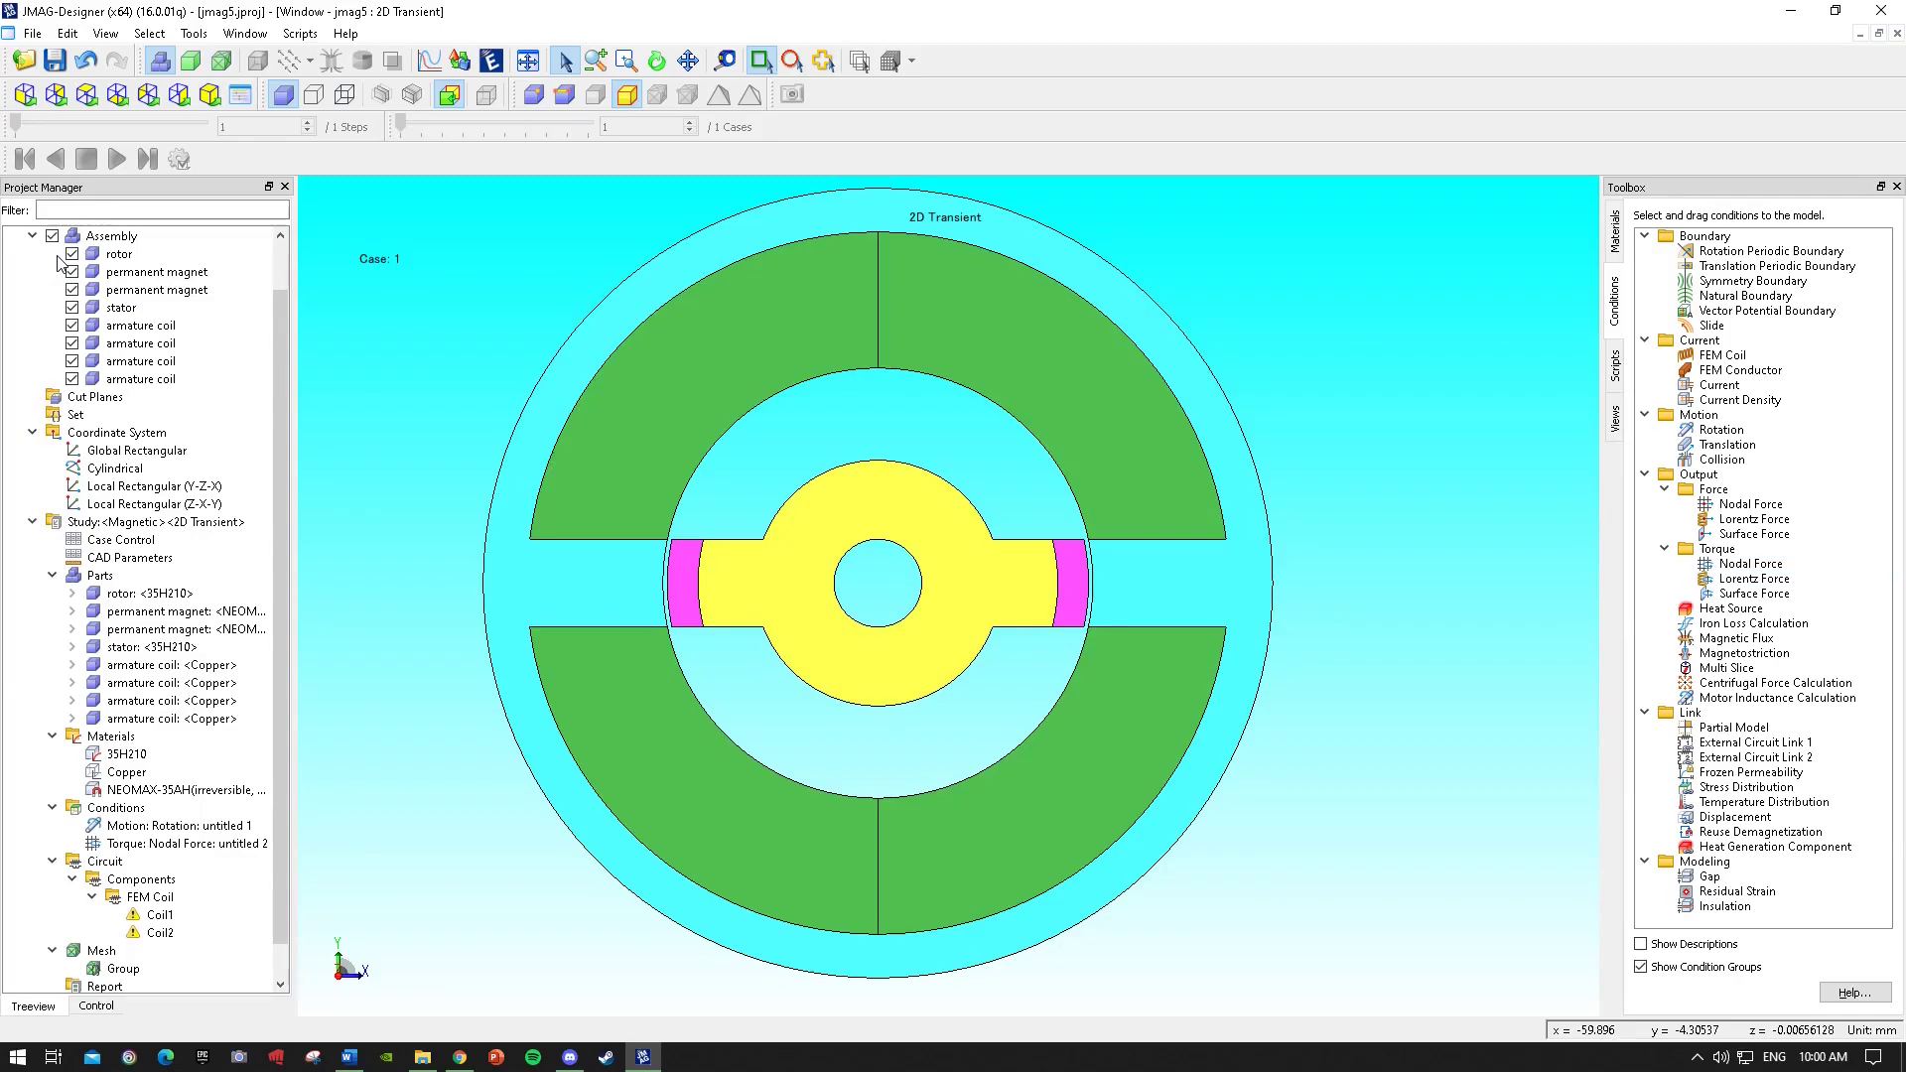
Apply an FEM Coil condition to the upper-right armature coil, linked to Coil1, with Downward direction.
click(222, 630)
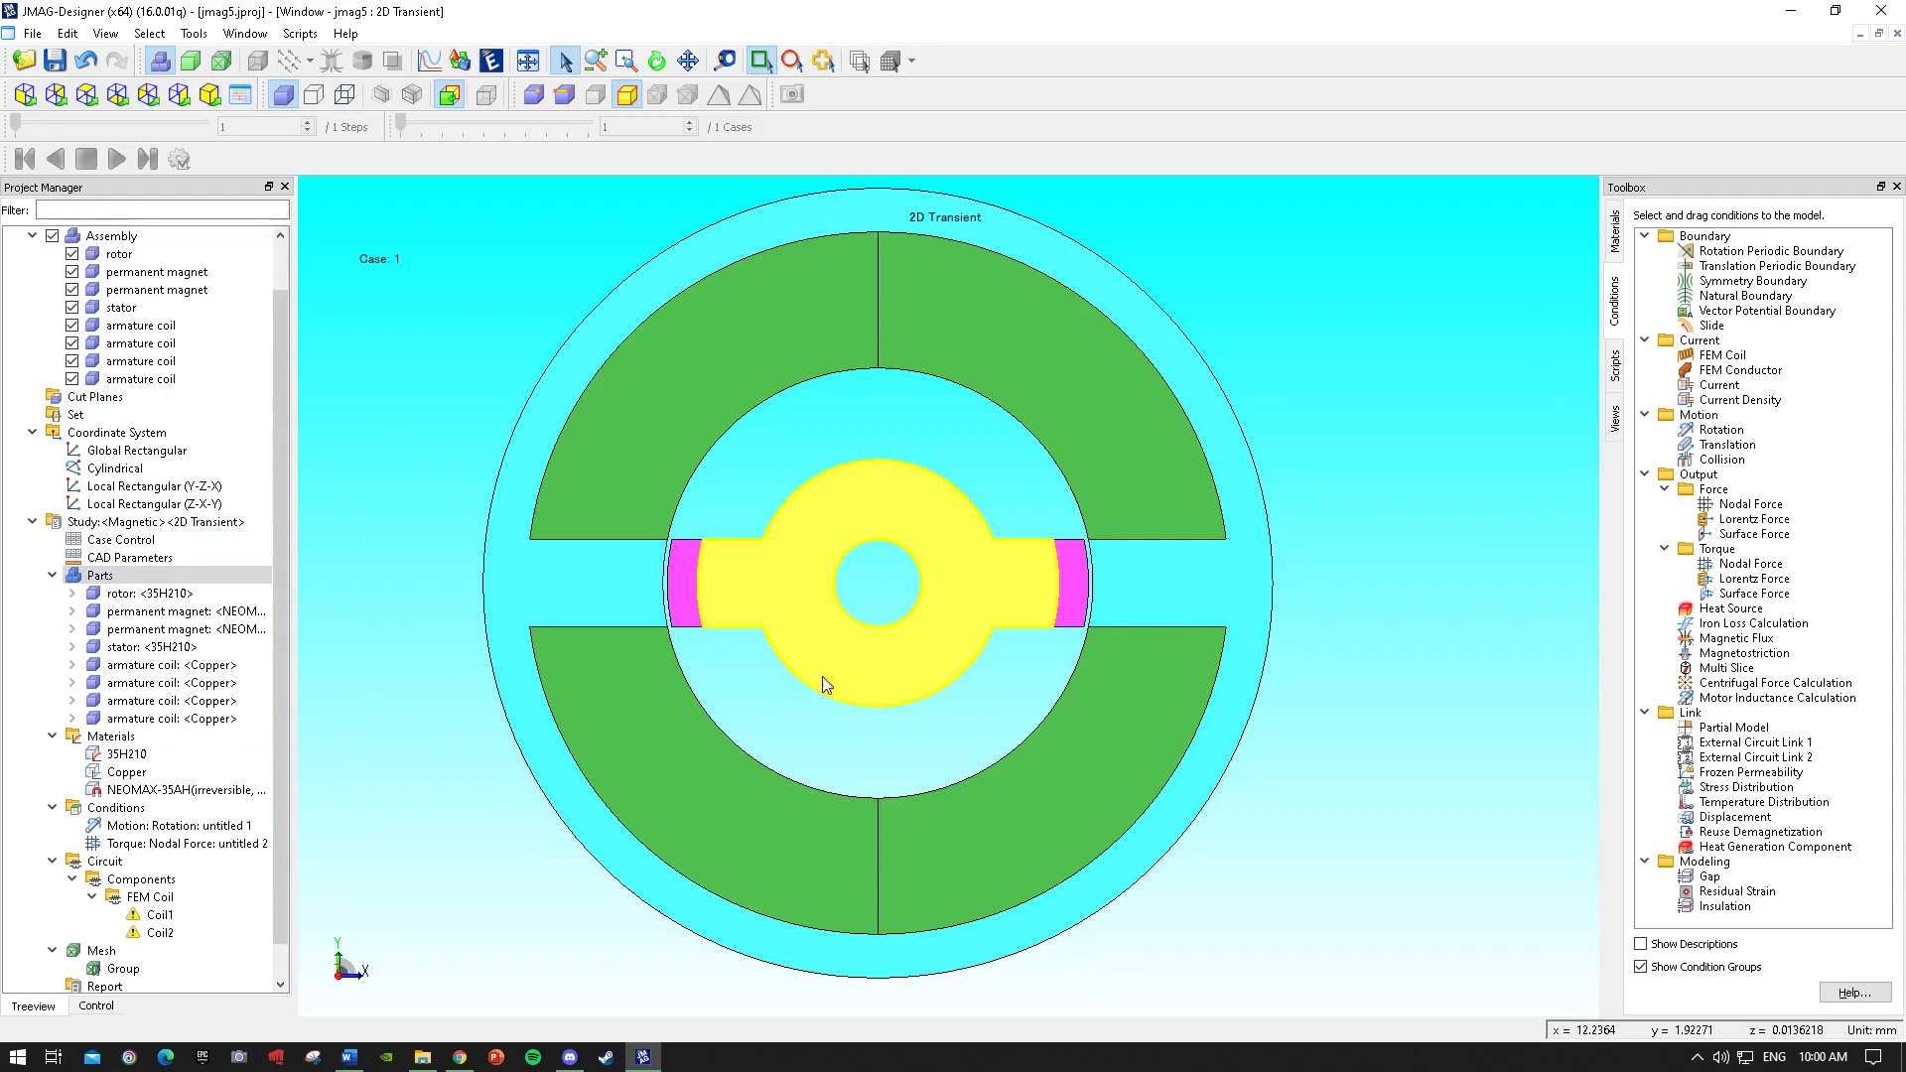
click(1723, 354)
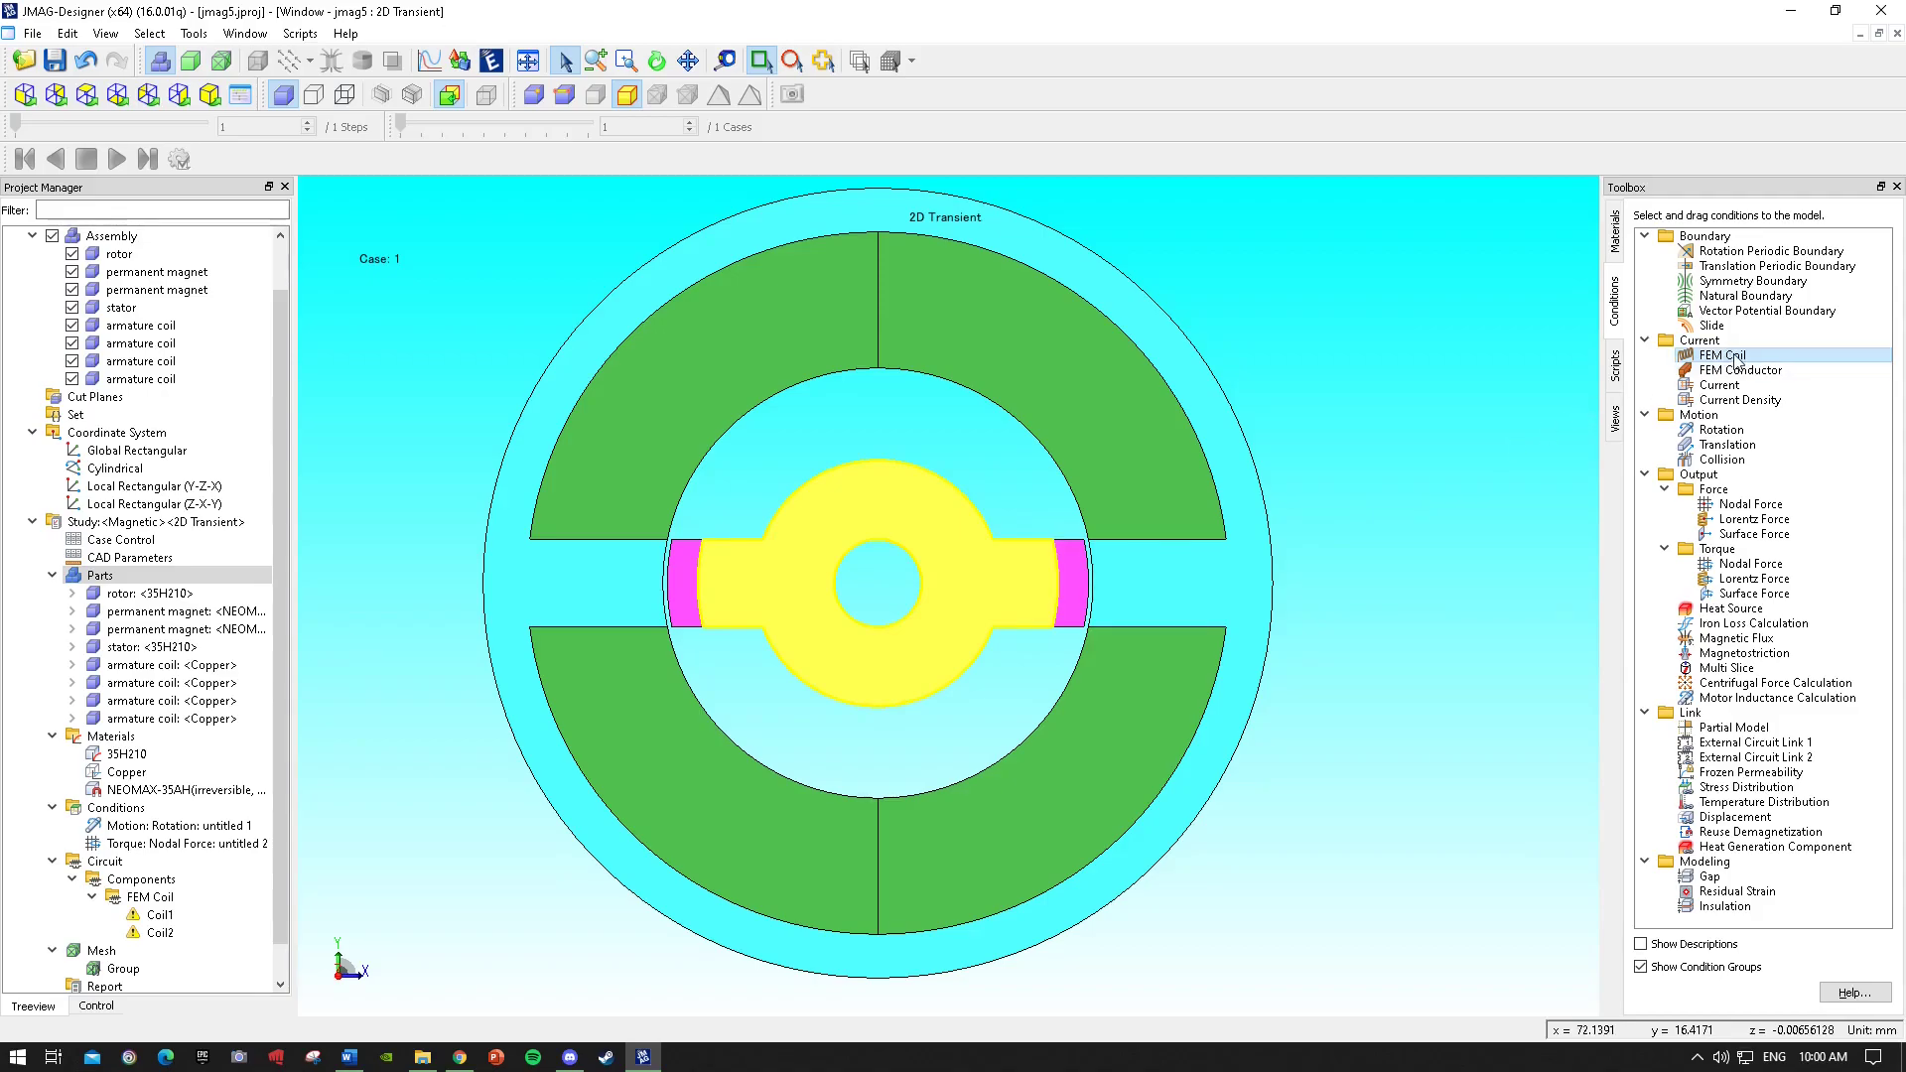
drag(1736, 359, 1052, 385)
click(72, 900)
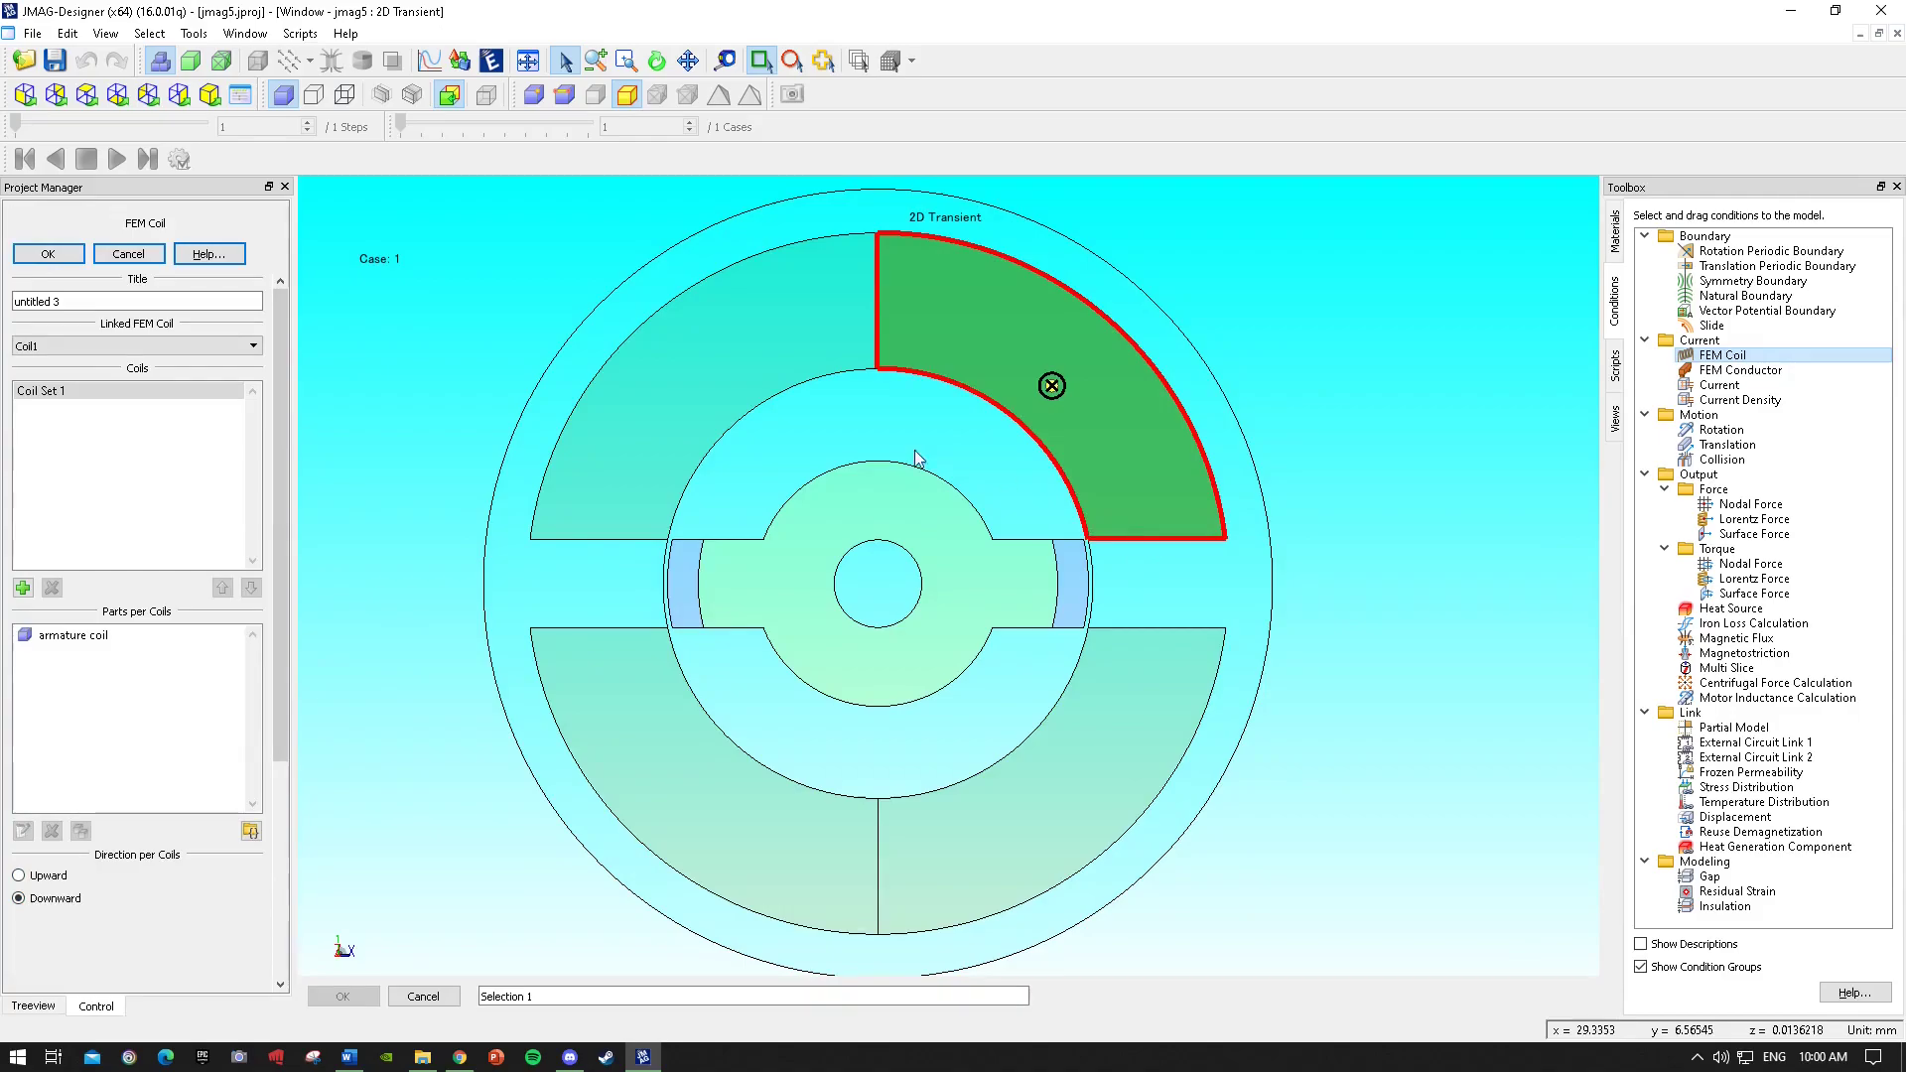
click(48, 254)
Apply an FEM Coil condition to the upper-left armature coil, linked to Coil2, with Downward direction.
drag(1702, 364, 699, 407)
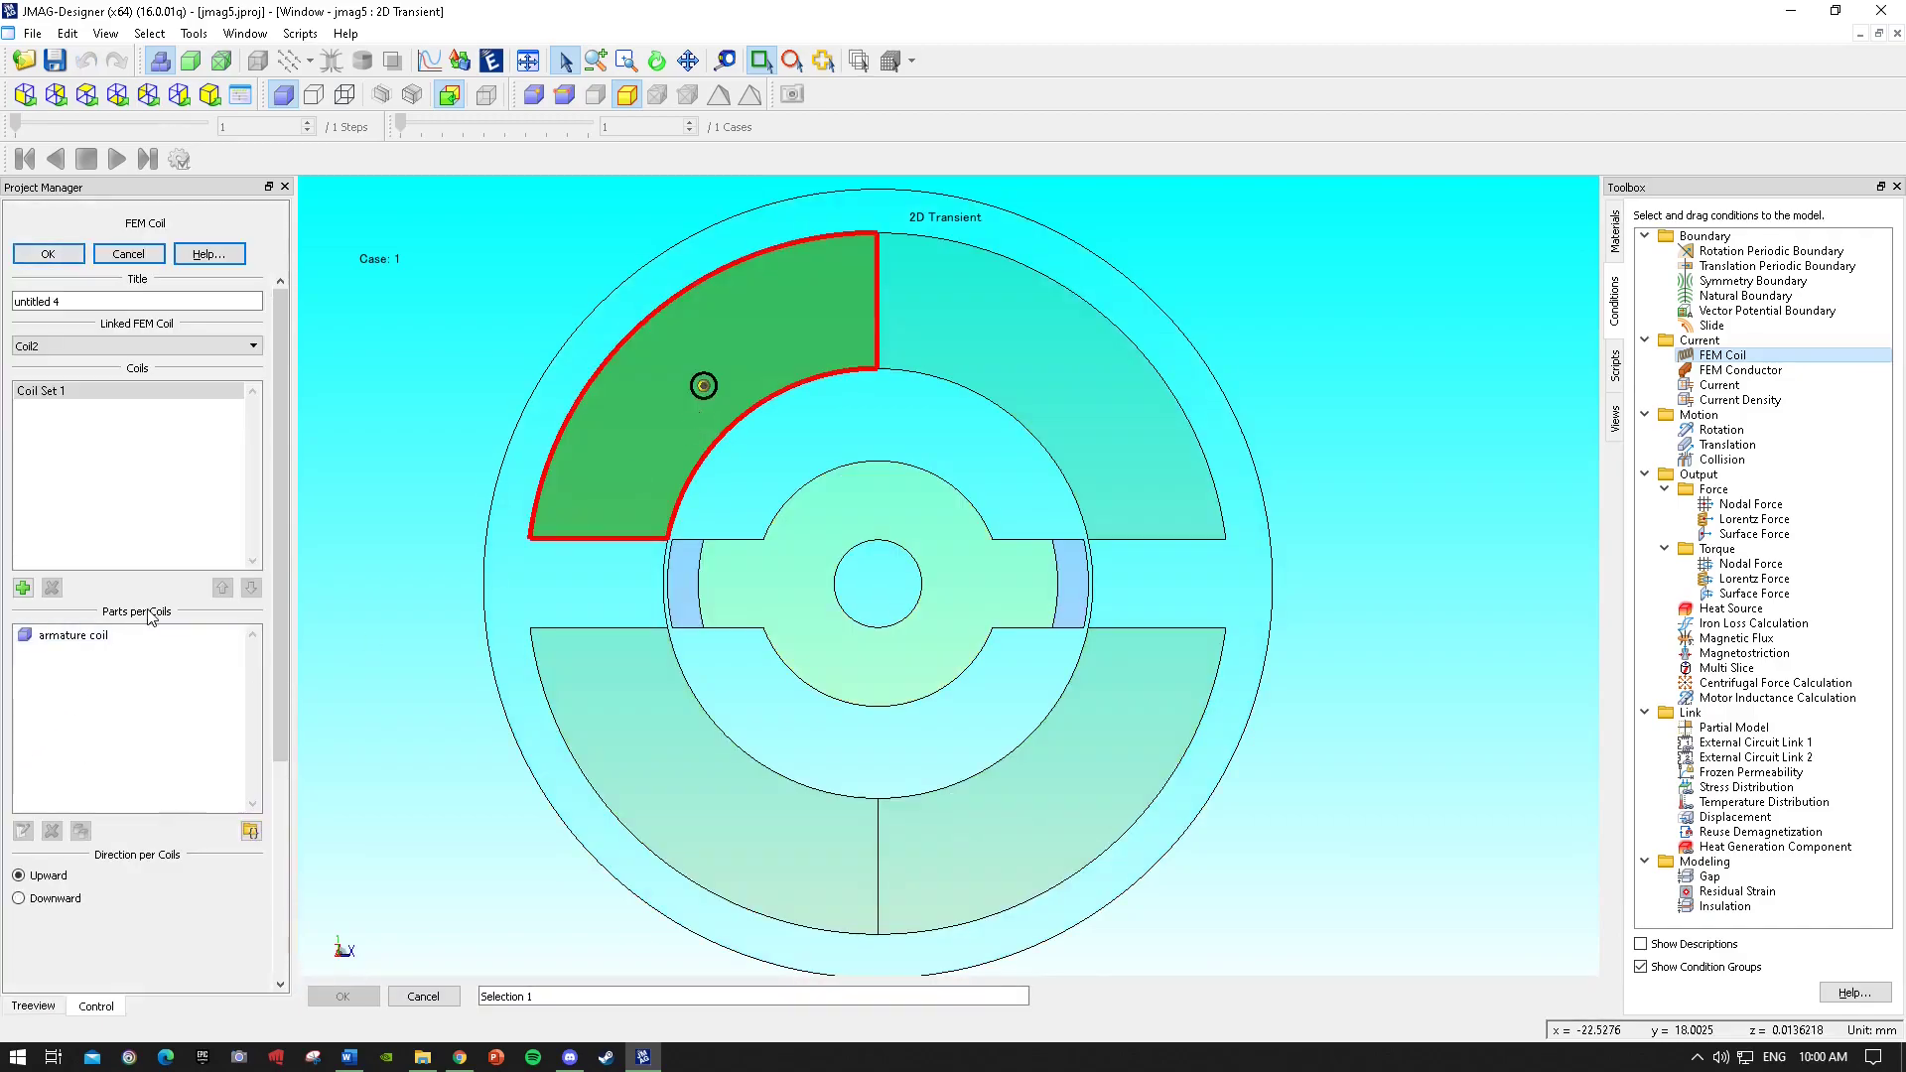
click(33, 901)
click(48, 254)
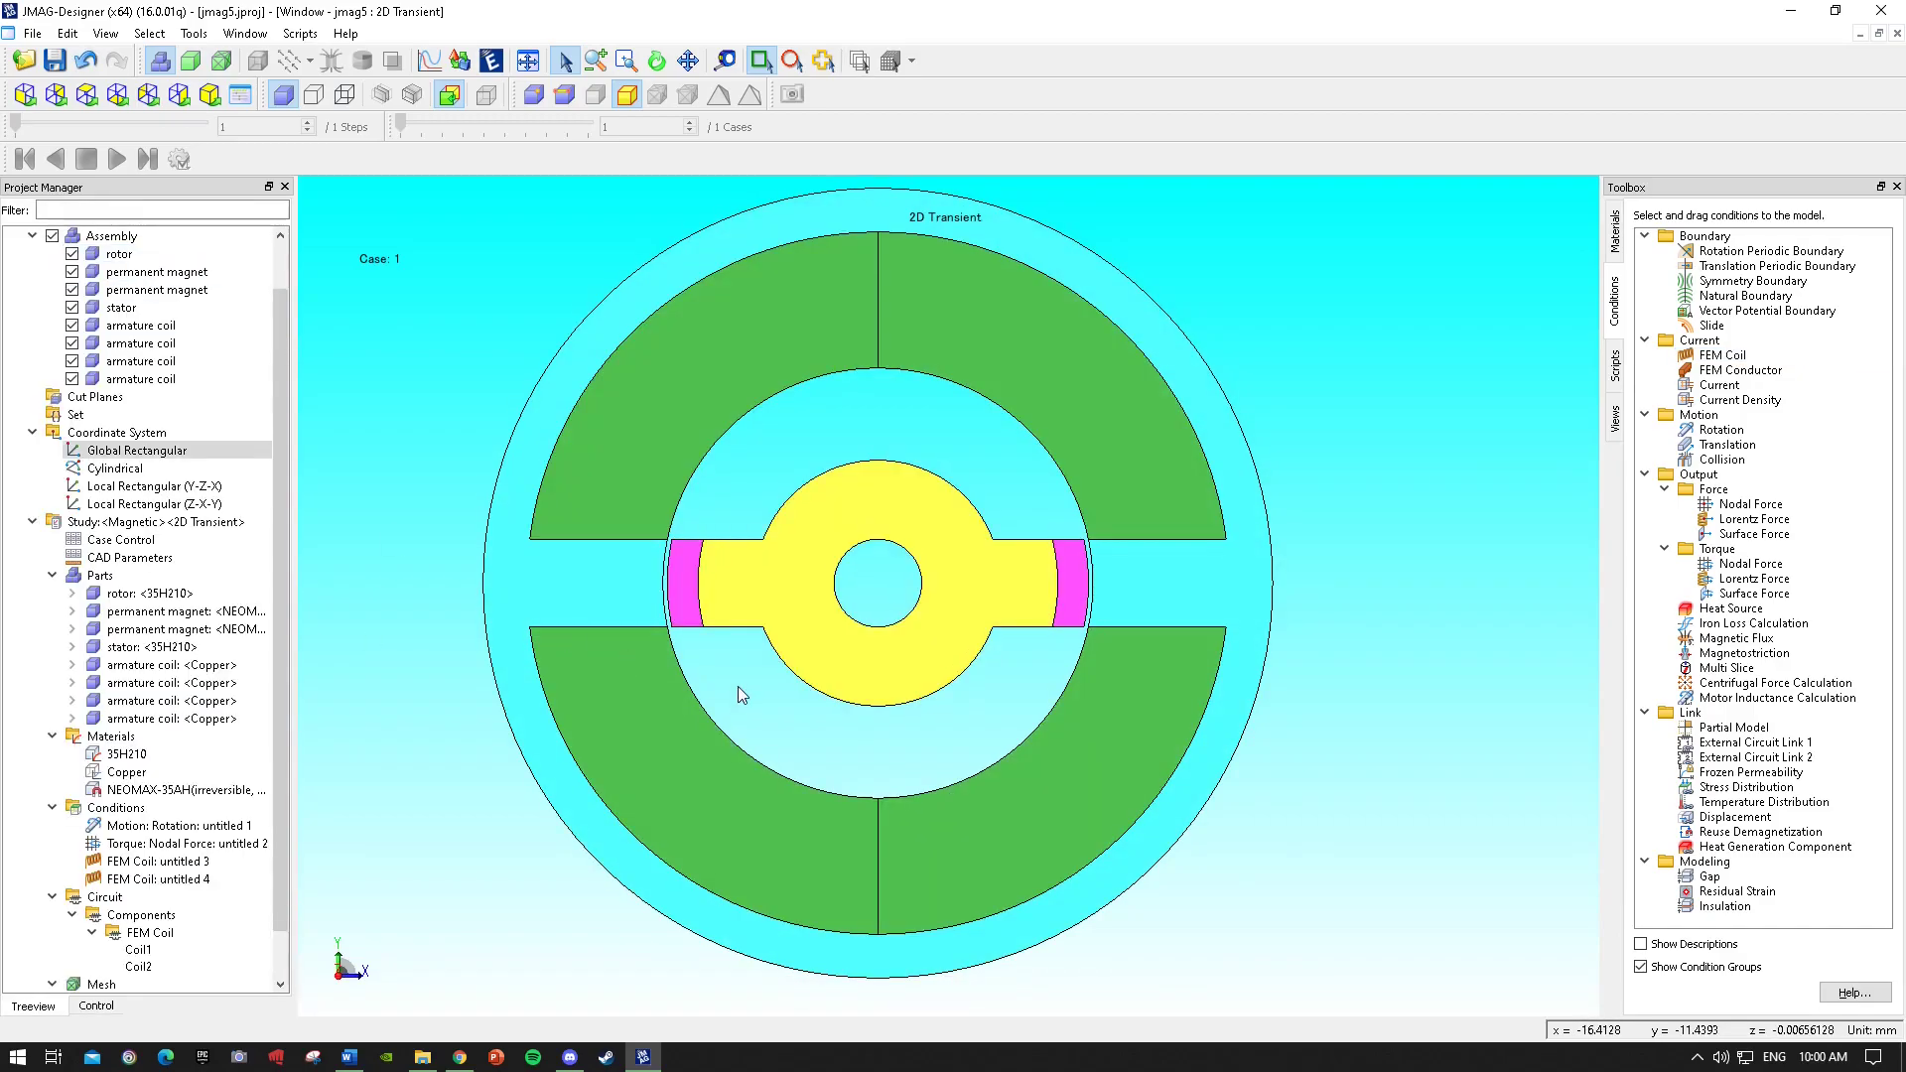
Examine the new FEM Coil conditions and circuit coil components in the project tree and model.
click(159, 862)
click(172, 880)
click(174, 863)
click(180, 899)
click(187, 881)
click(190, 862)
click(188, 845)
click(142, 914)
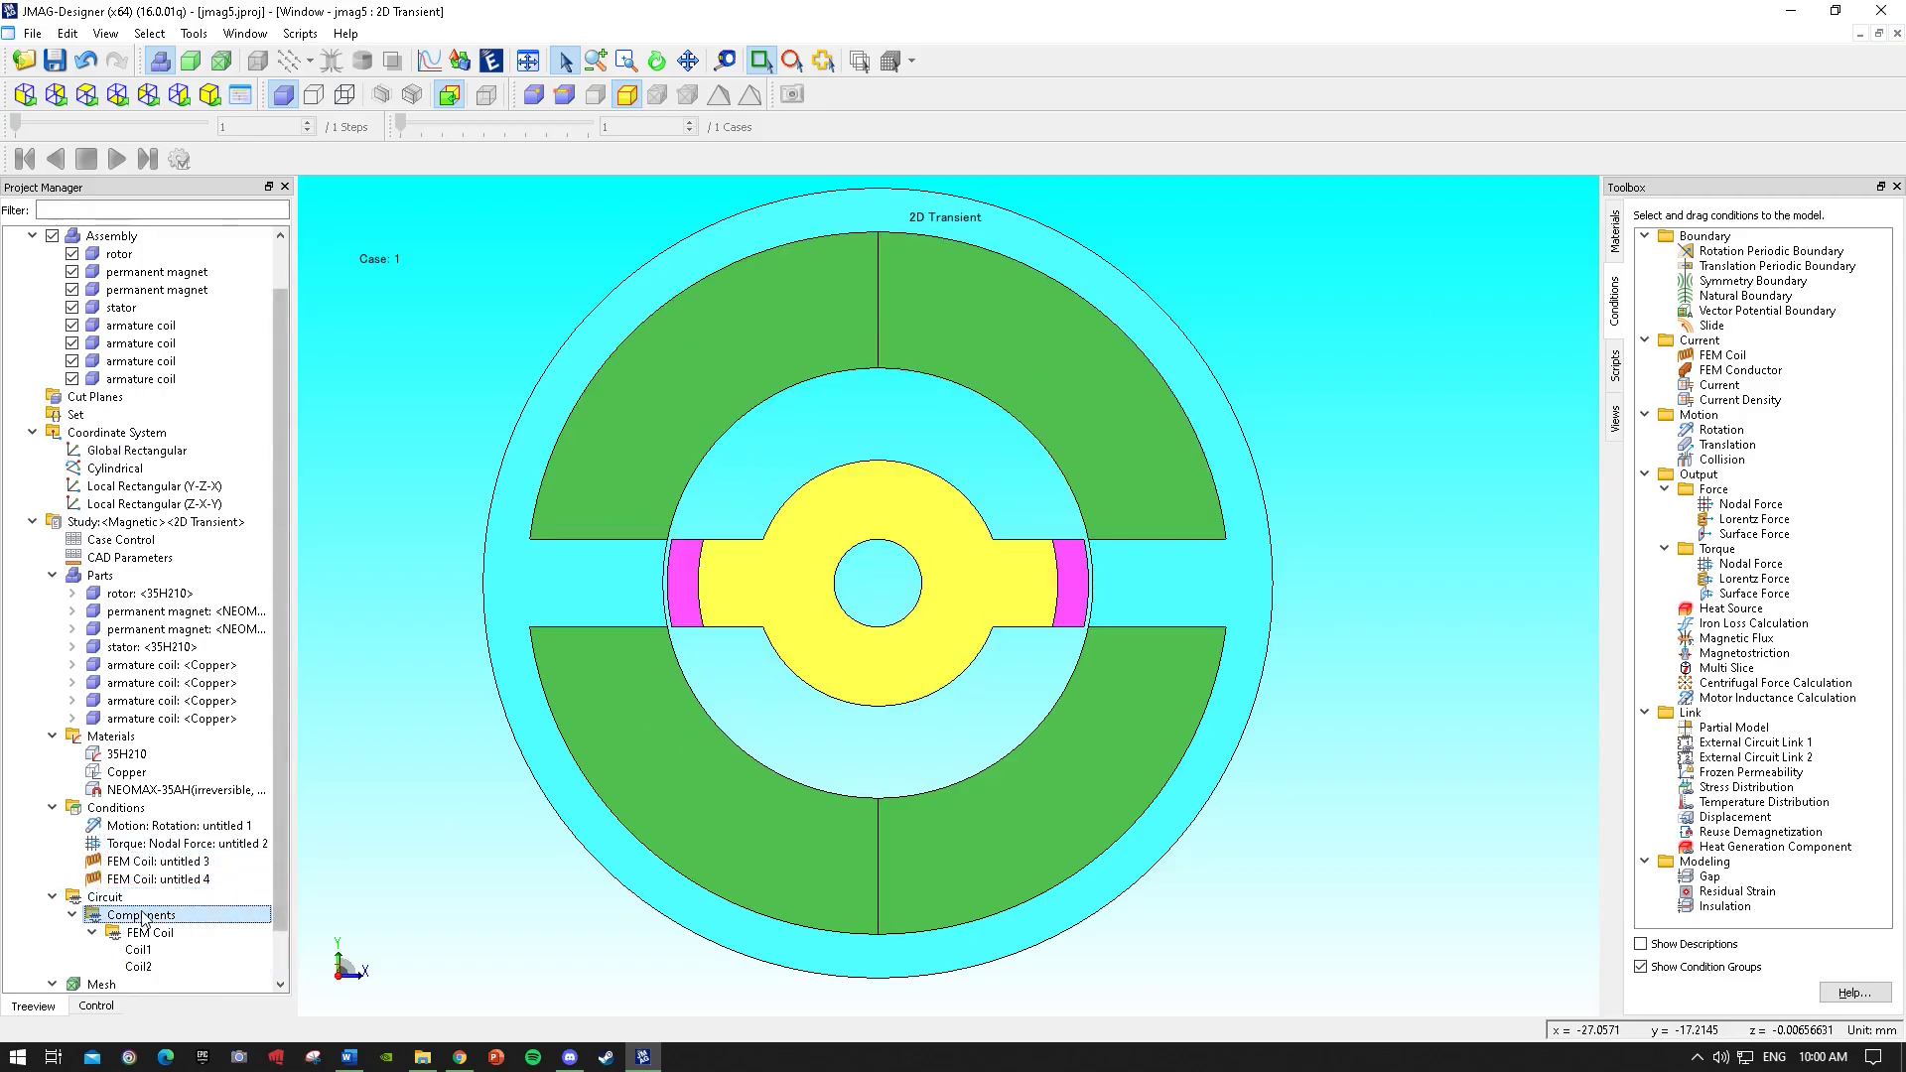
scroll(141, 919, down, 1)
click(142, 914)
click(142, 897)
click(144, 862)
click(1068, 401)
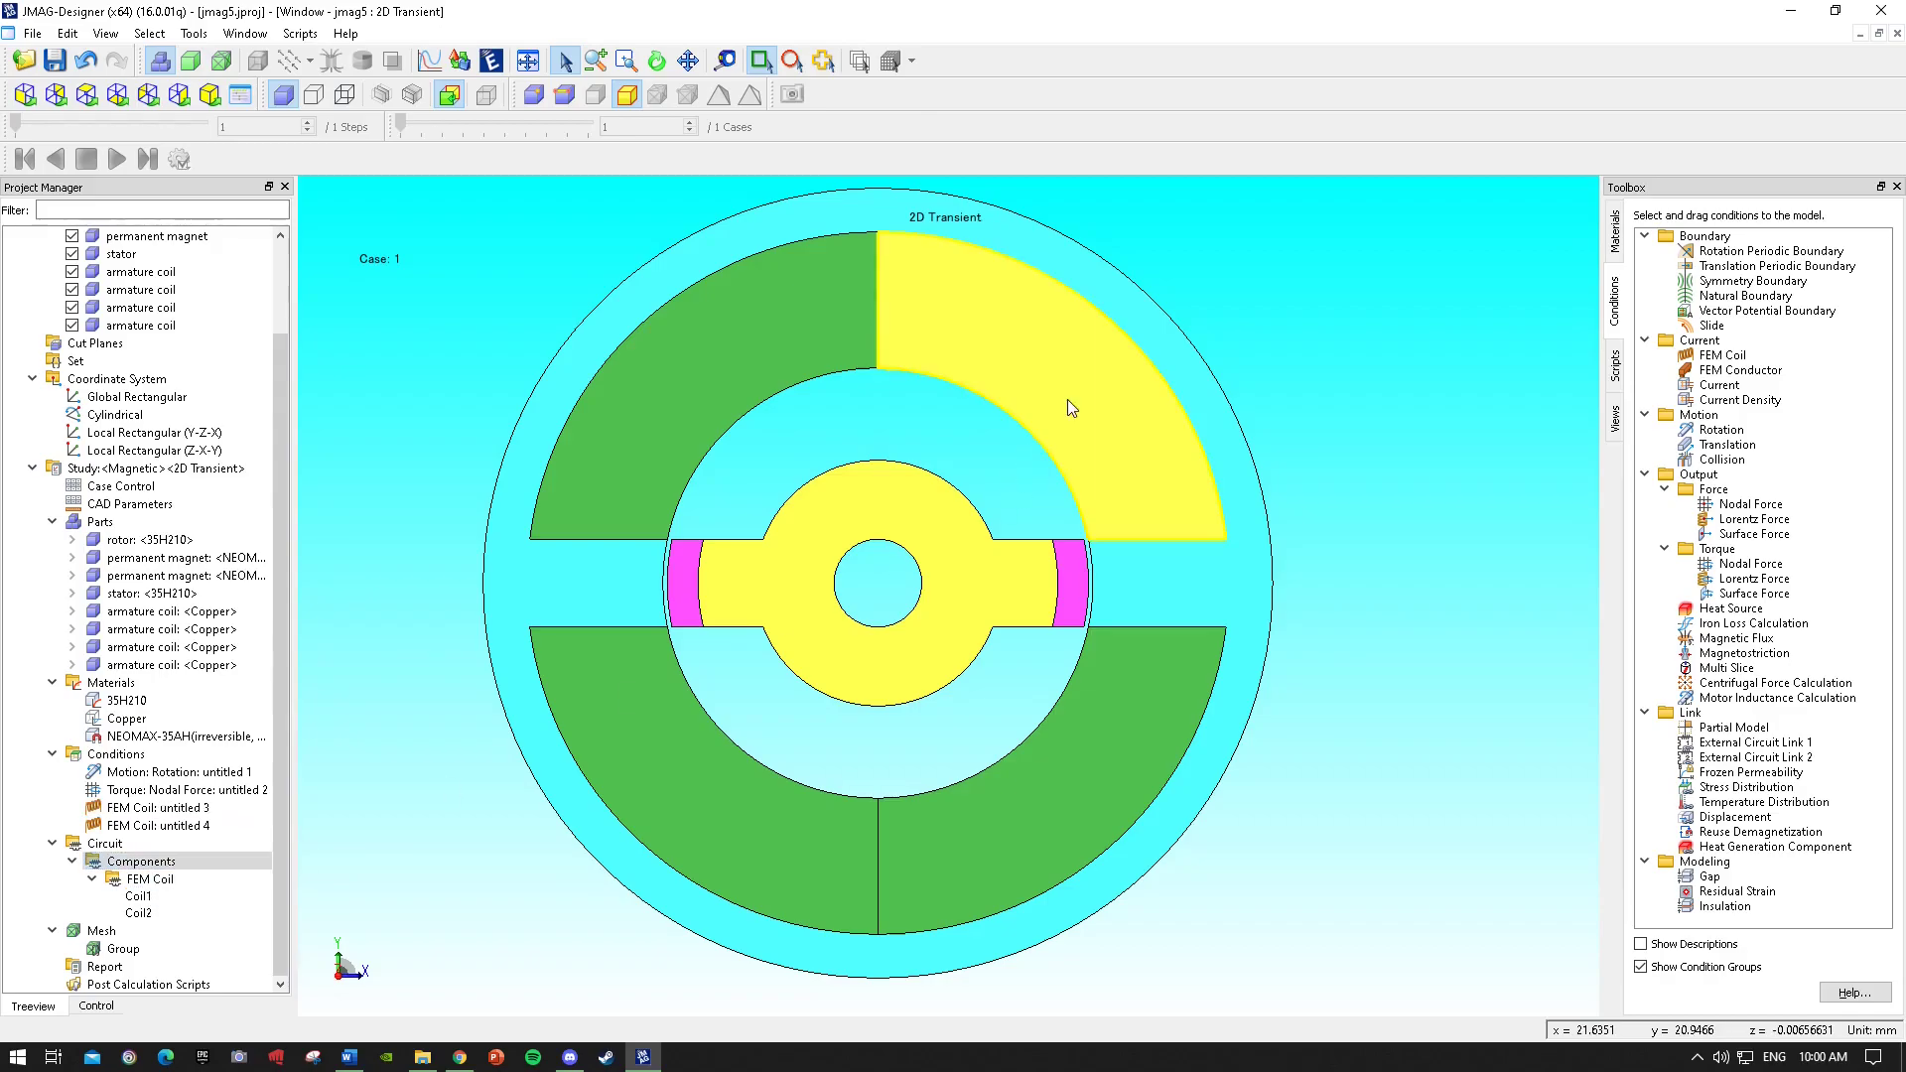
Add a second coil set to FEM Coil untitled 3 containing the lower-right armature coil with Upward direction.
double_click(216, 808)
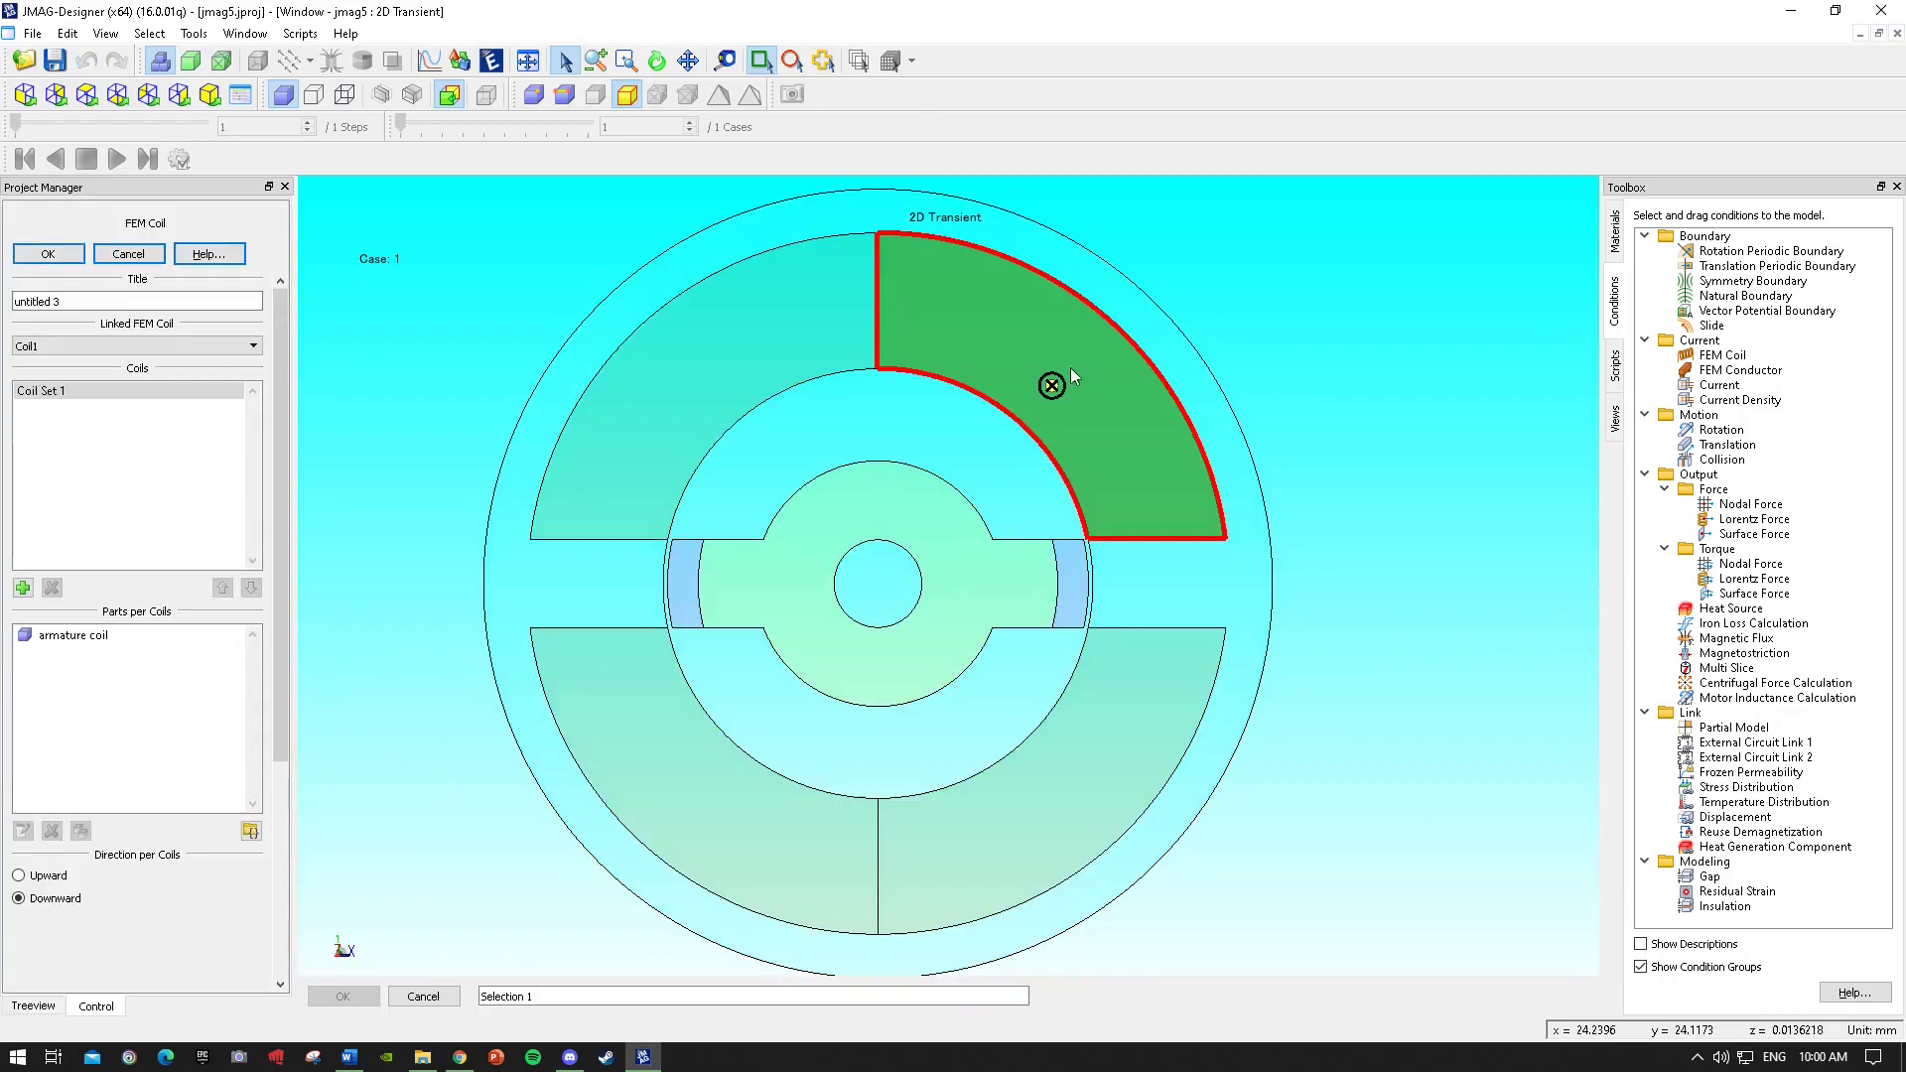
click(23, 587)
click(51, 408)
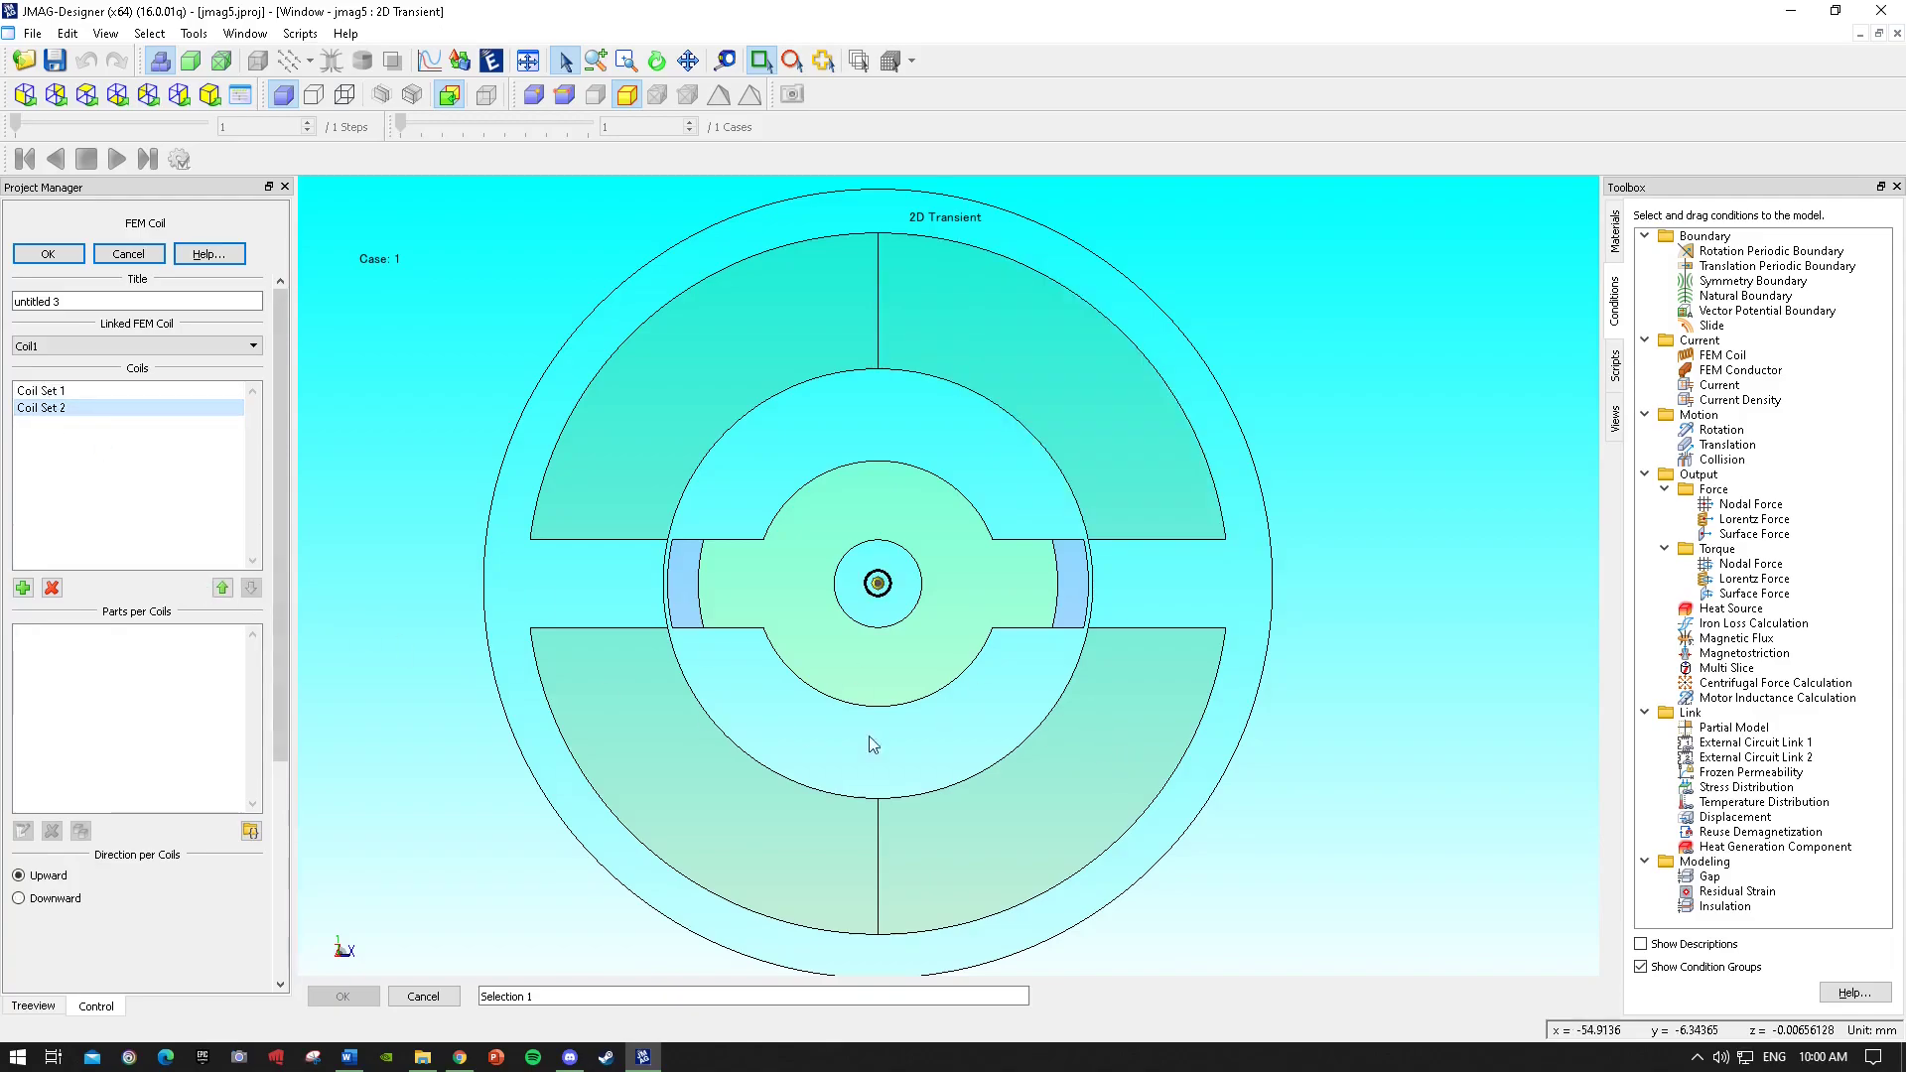
click(1094, 751)
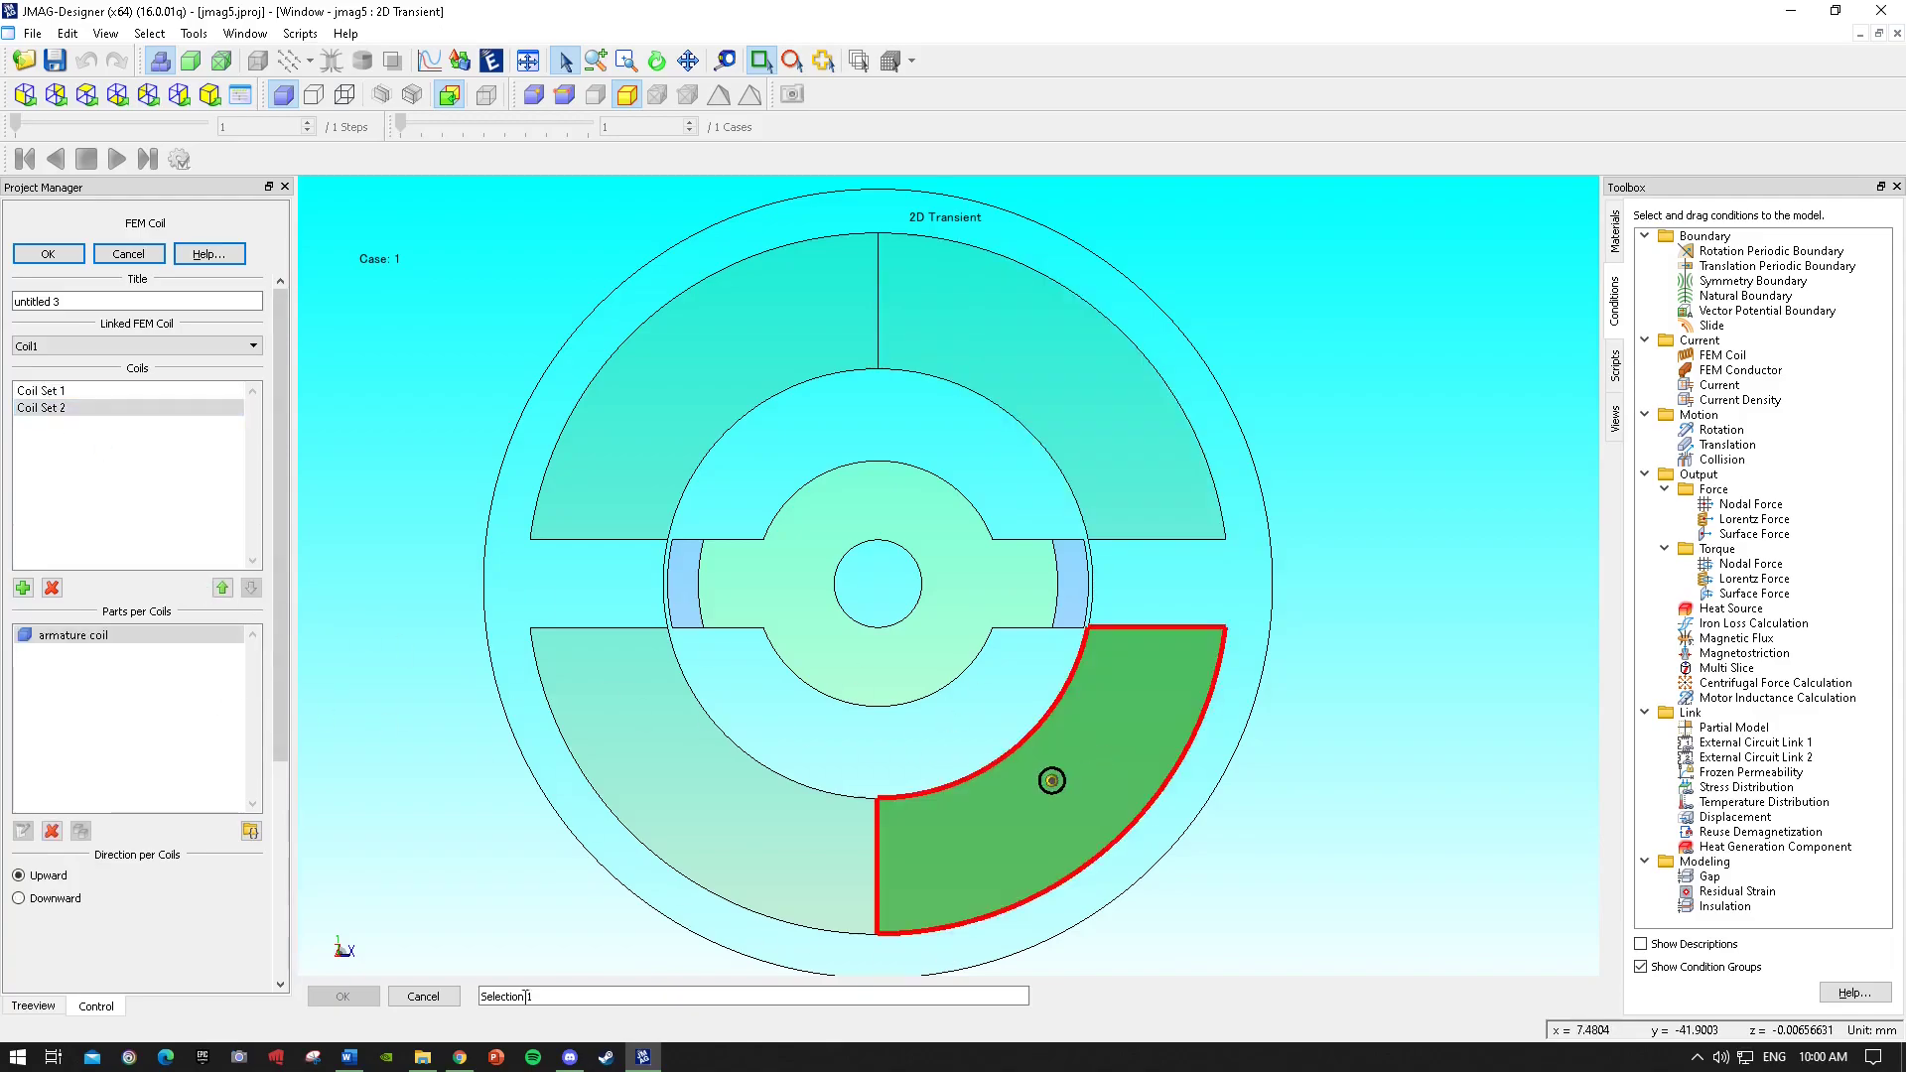
click(42, 900)
click(42, 391)
click(44, 409)
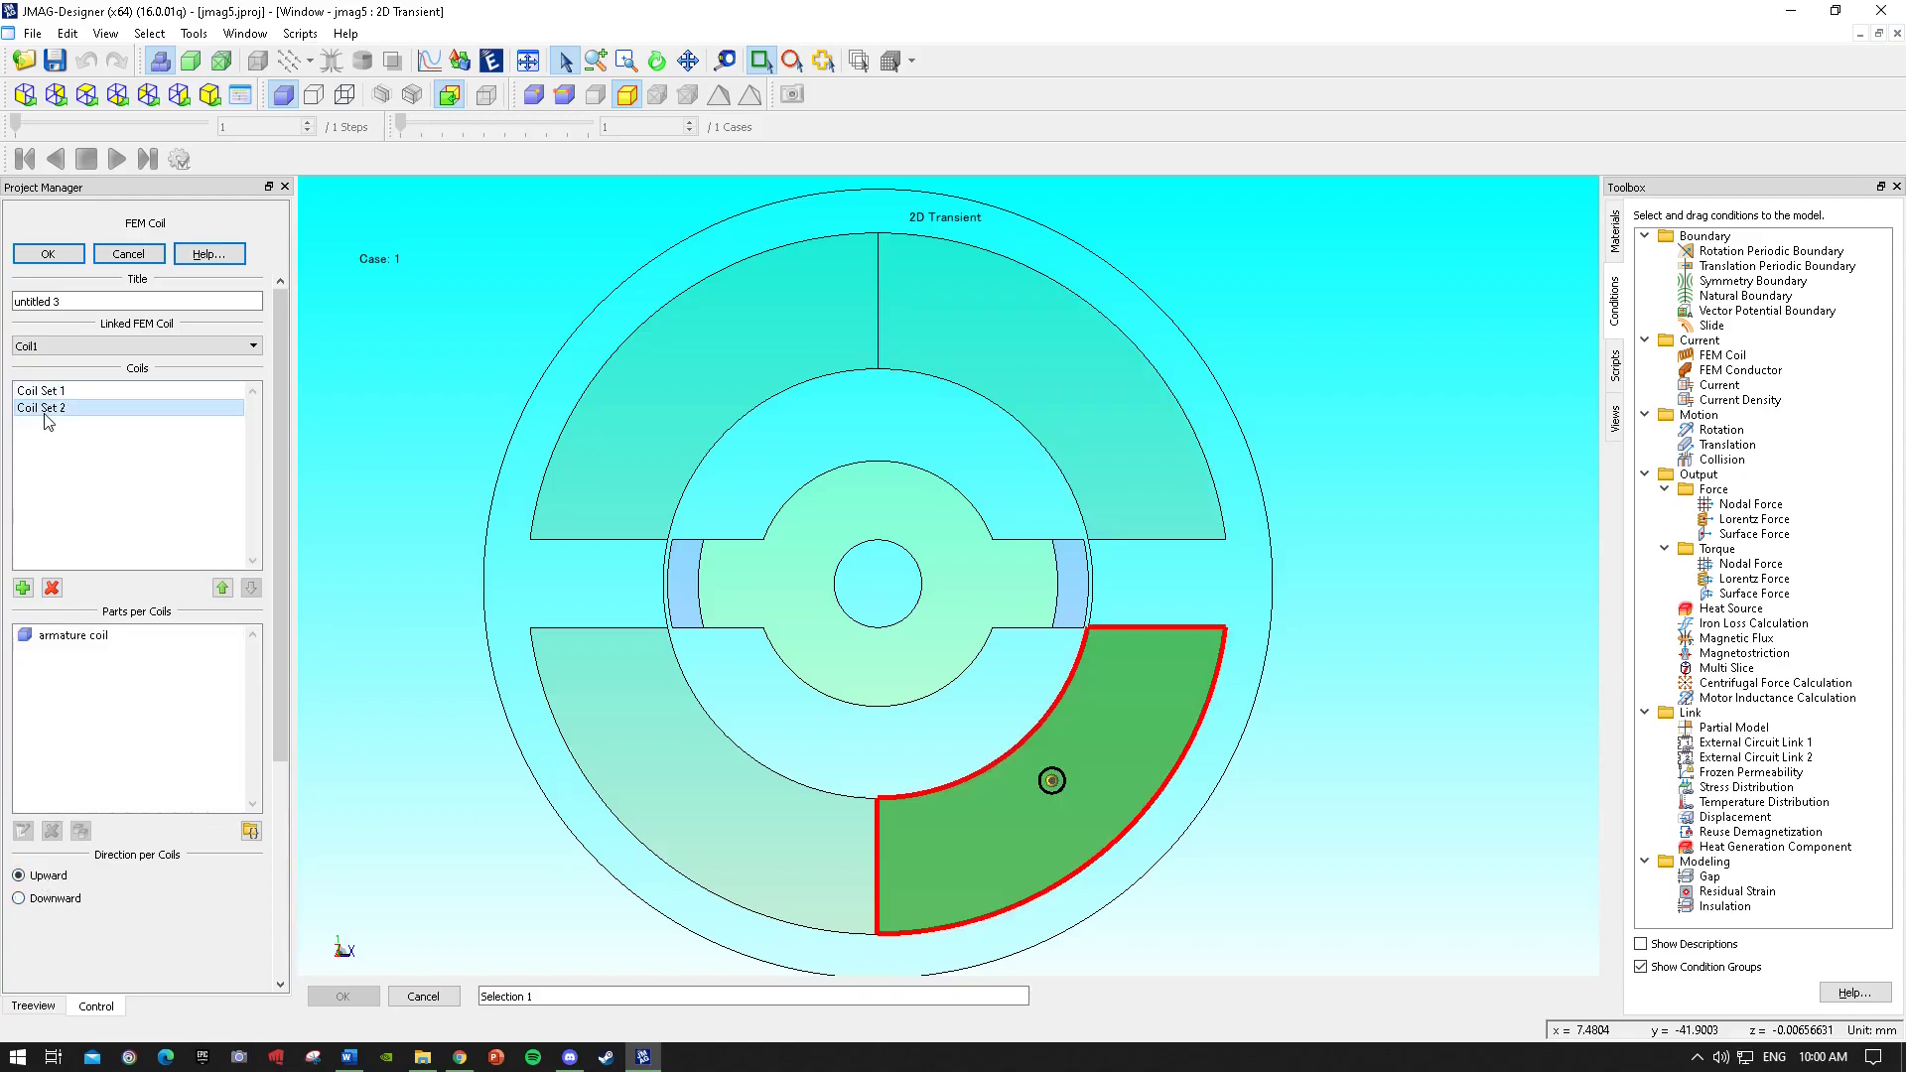
click(45, 260)
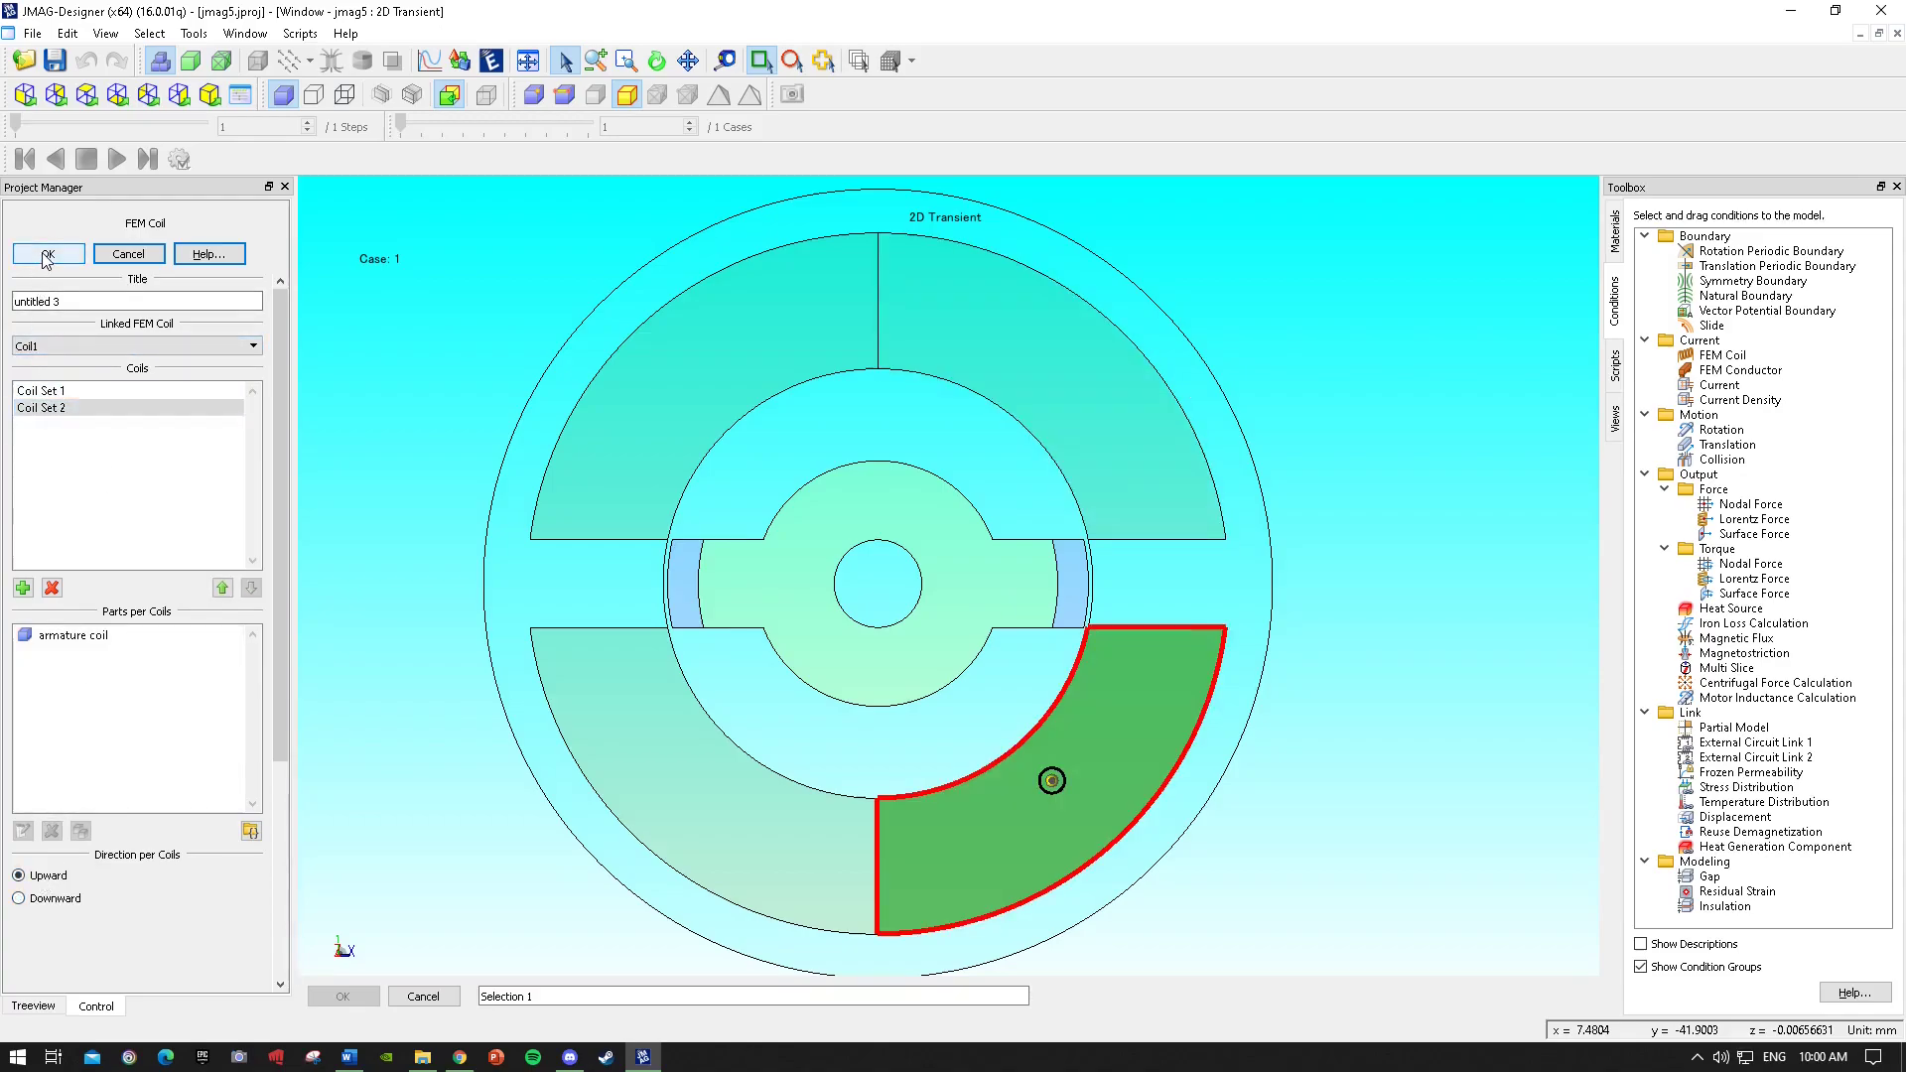
Add a second coil set to FEM Coil untitled 4 containing the lower-left armature coil with Upward direction.
click(149, 826)
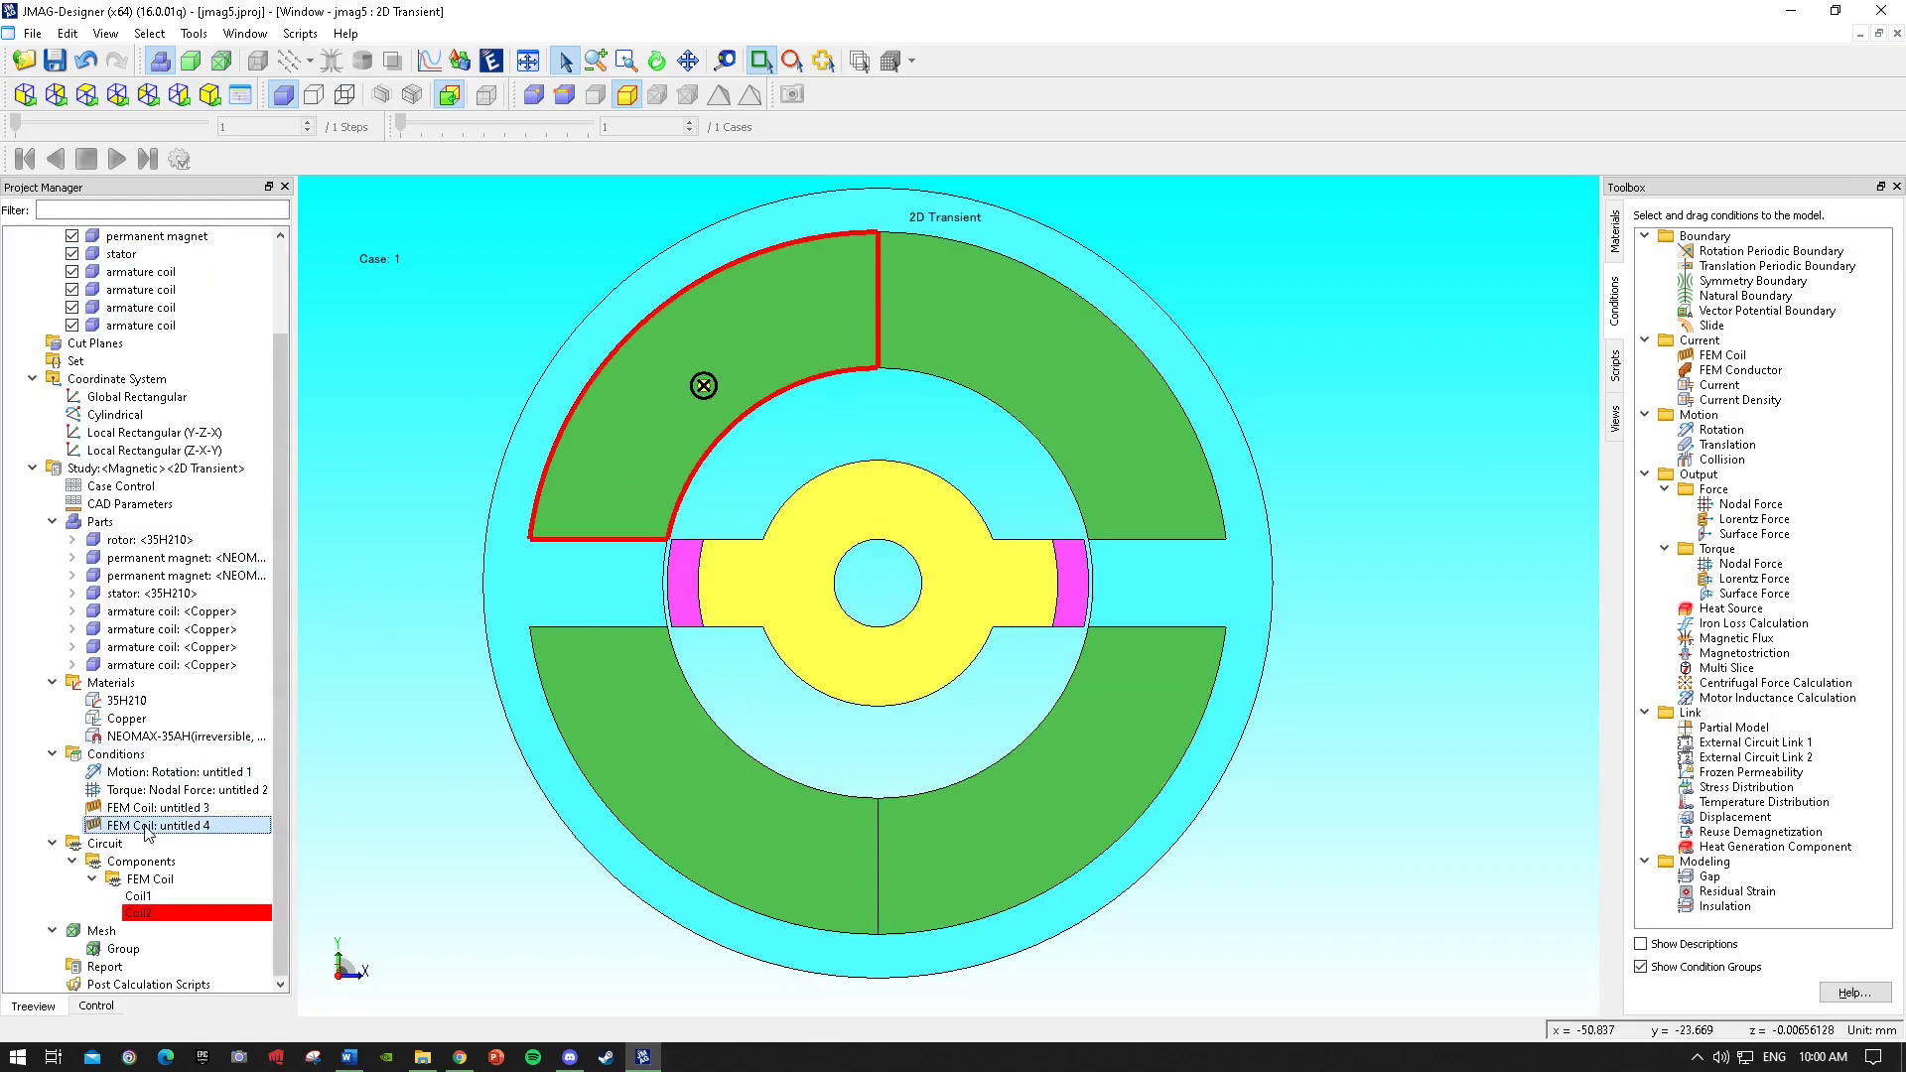
double_click(147, 828)
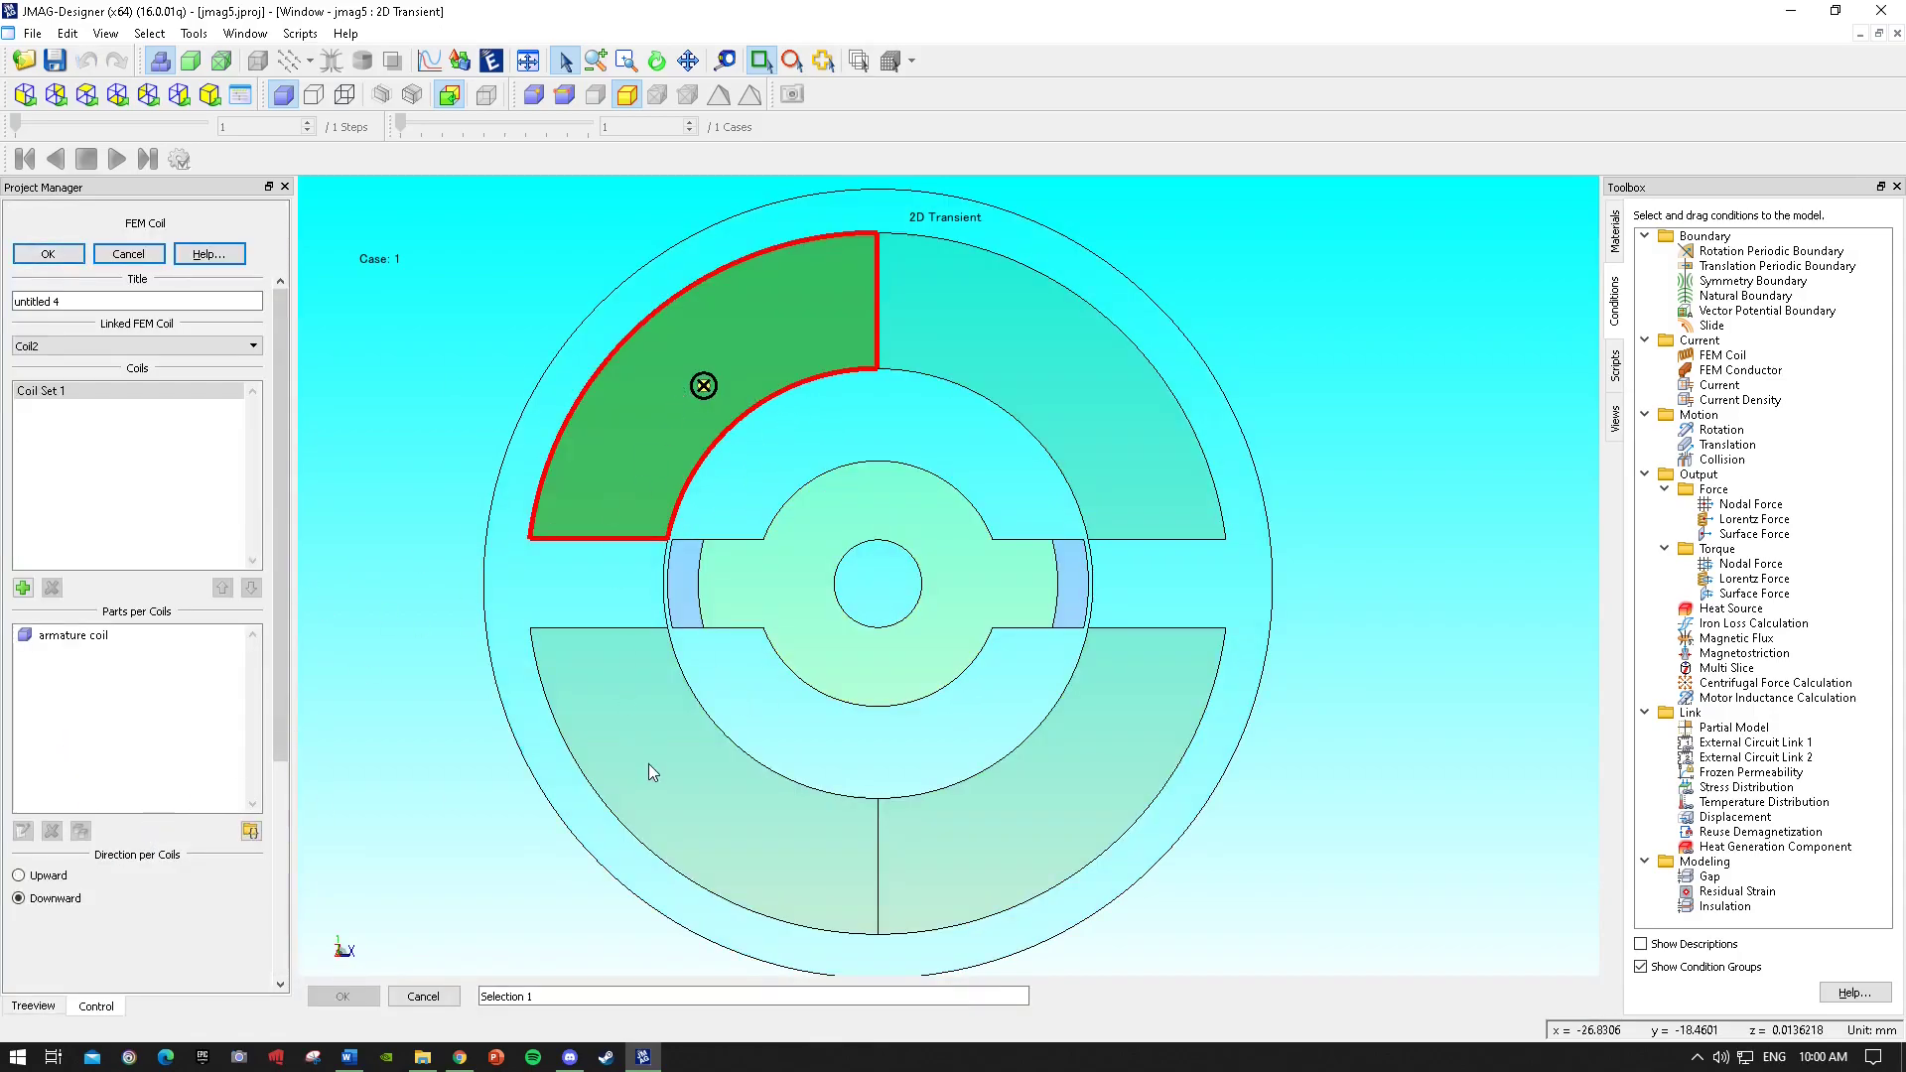
click(23, 587)
click(45, 408)
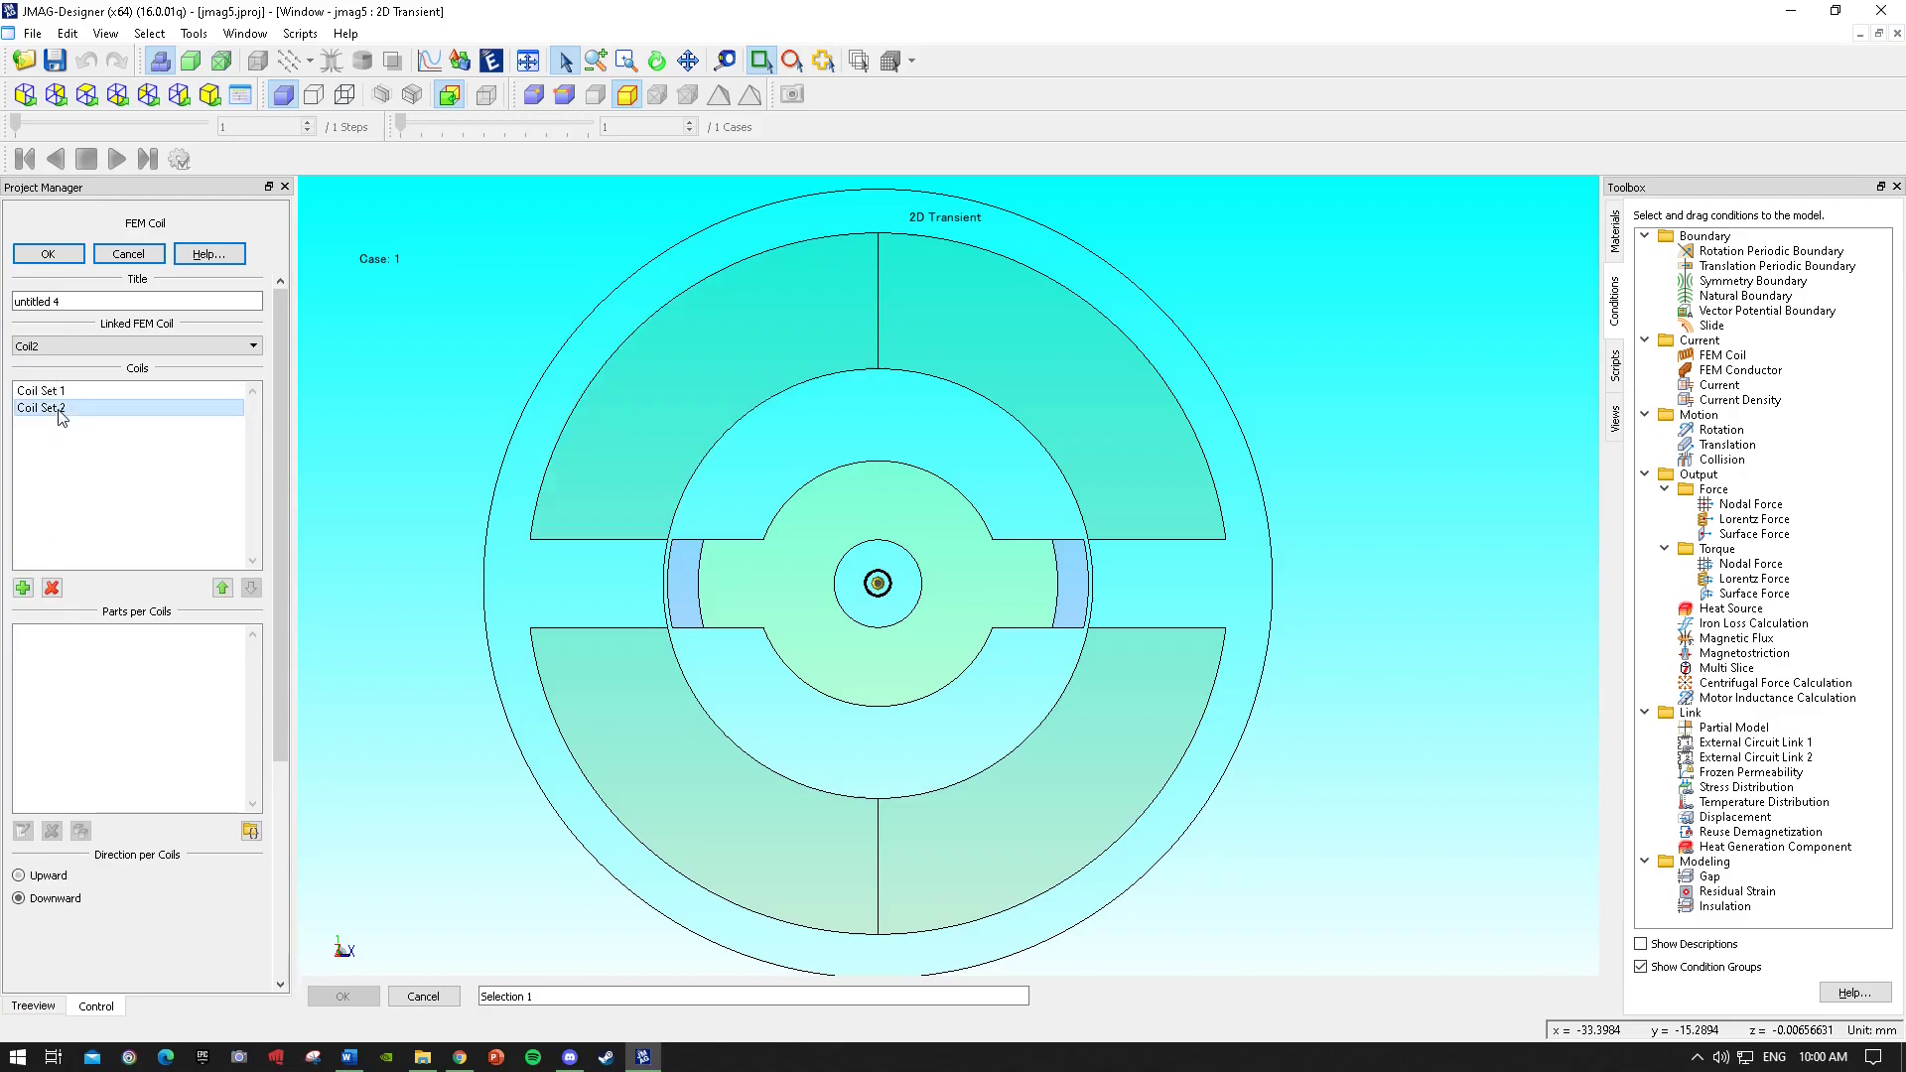
click(754, 779)
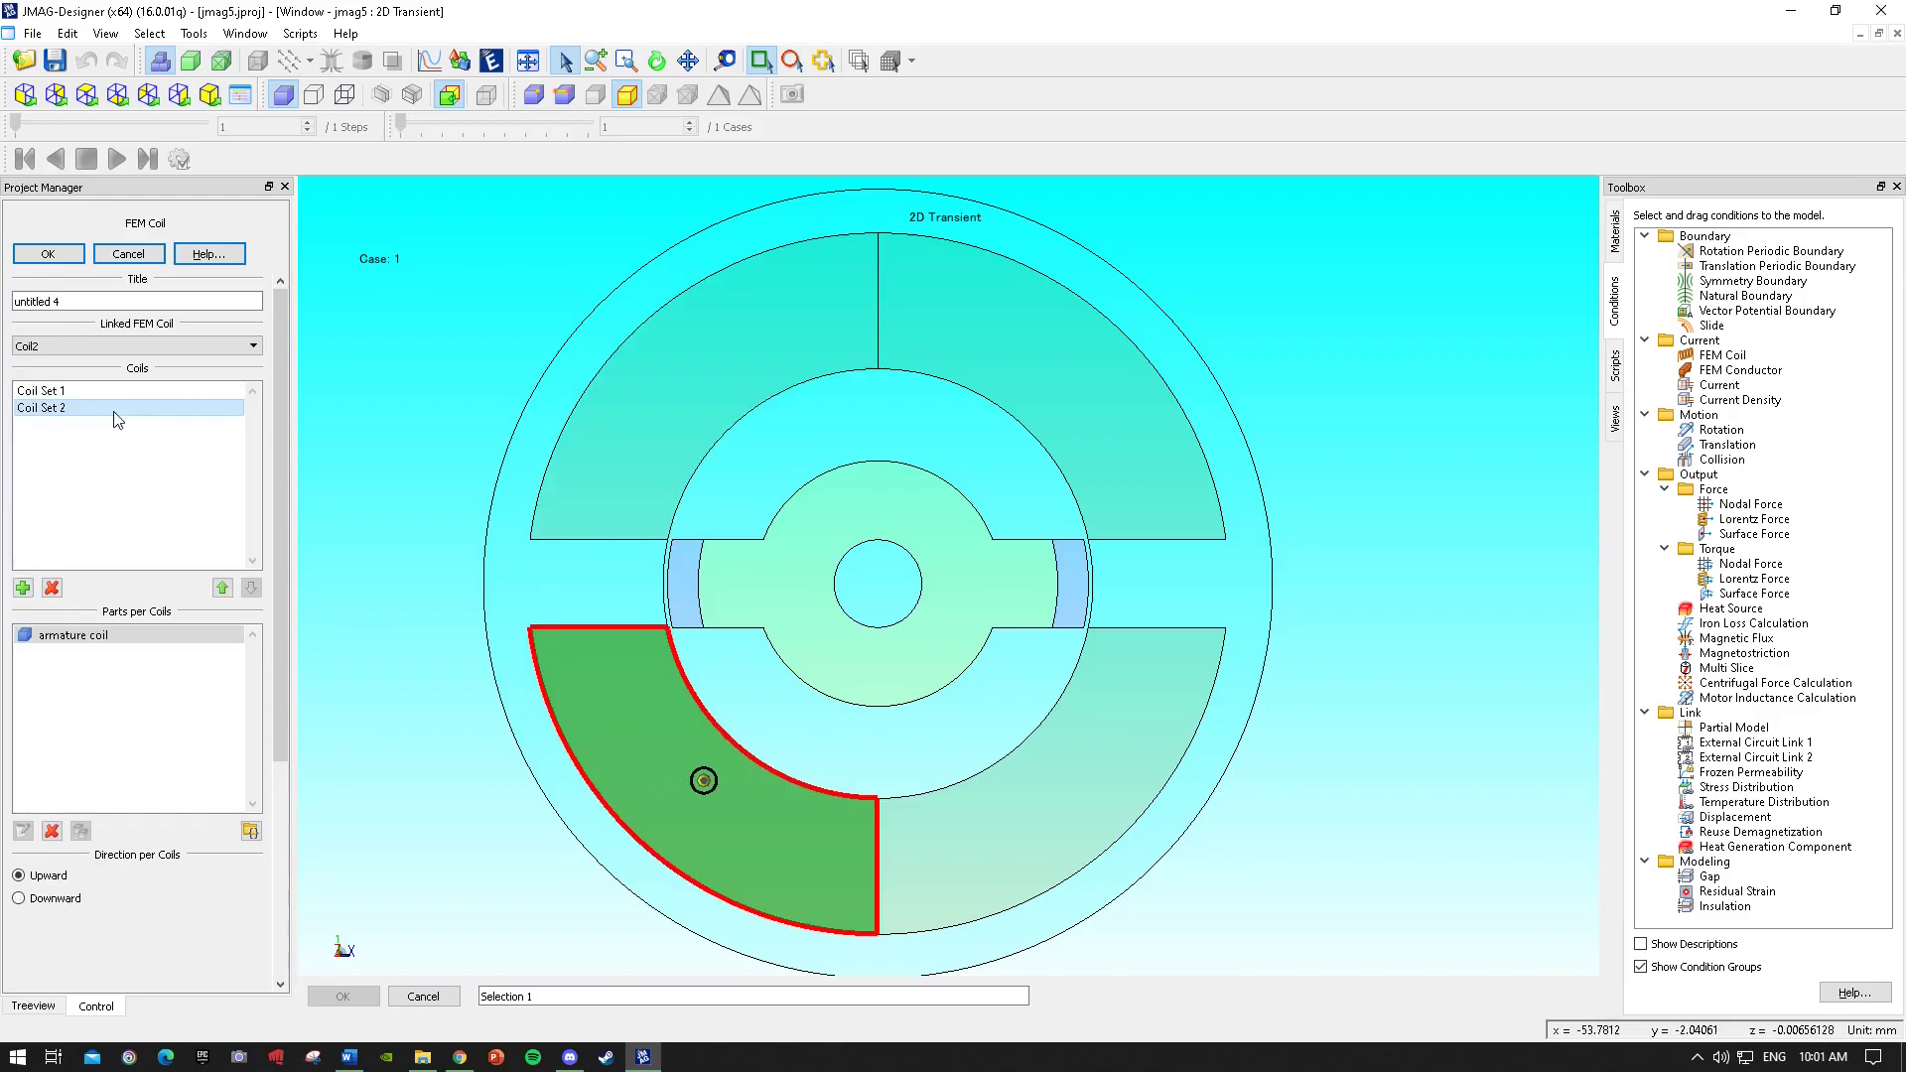
click(50, 392)
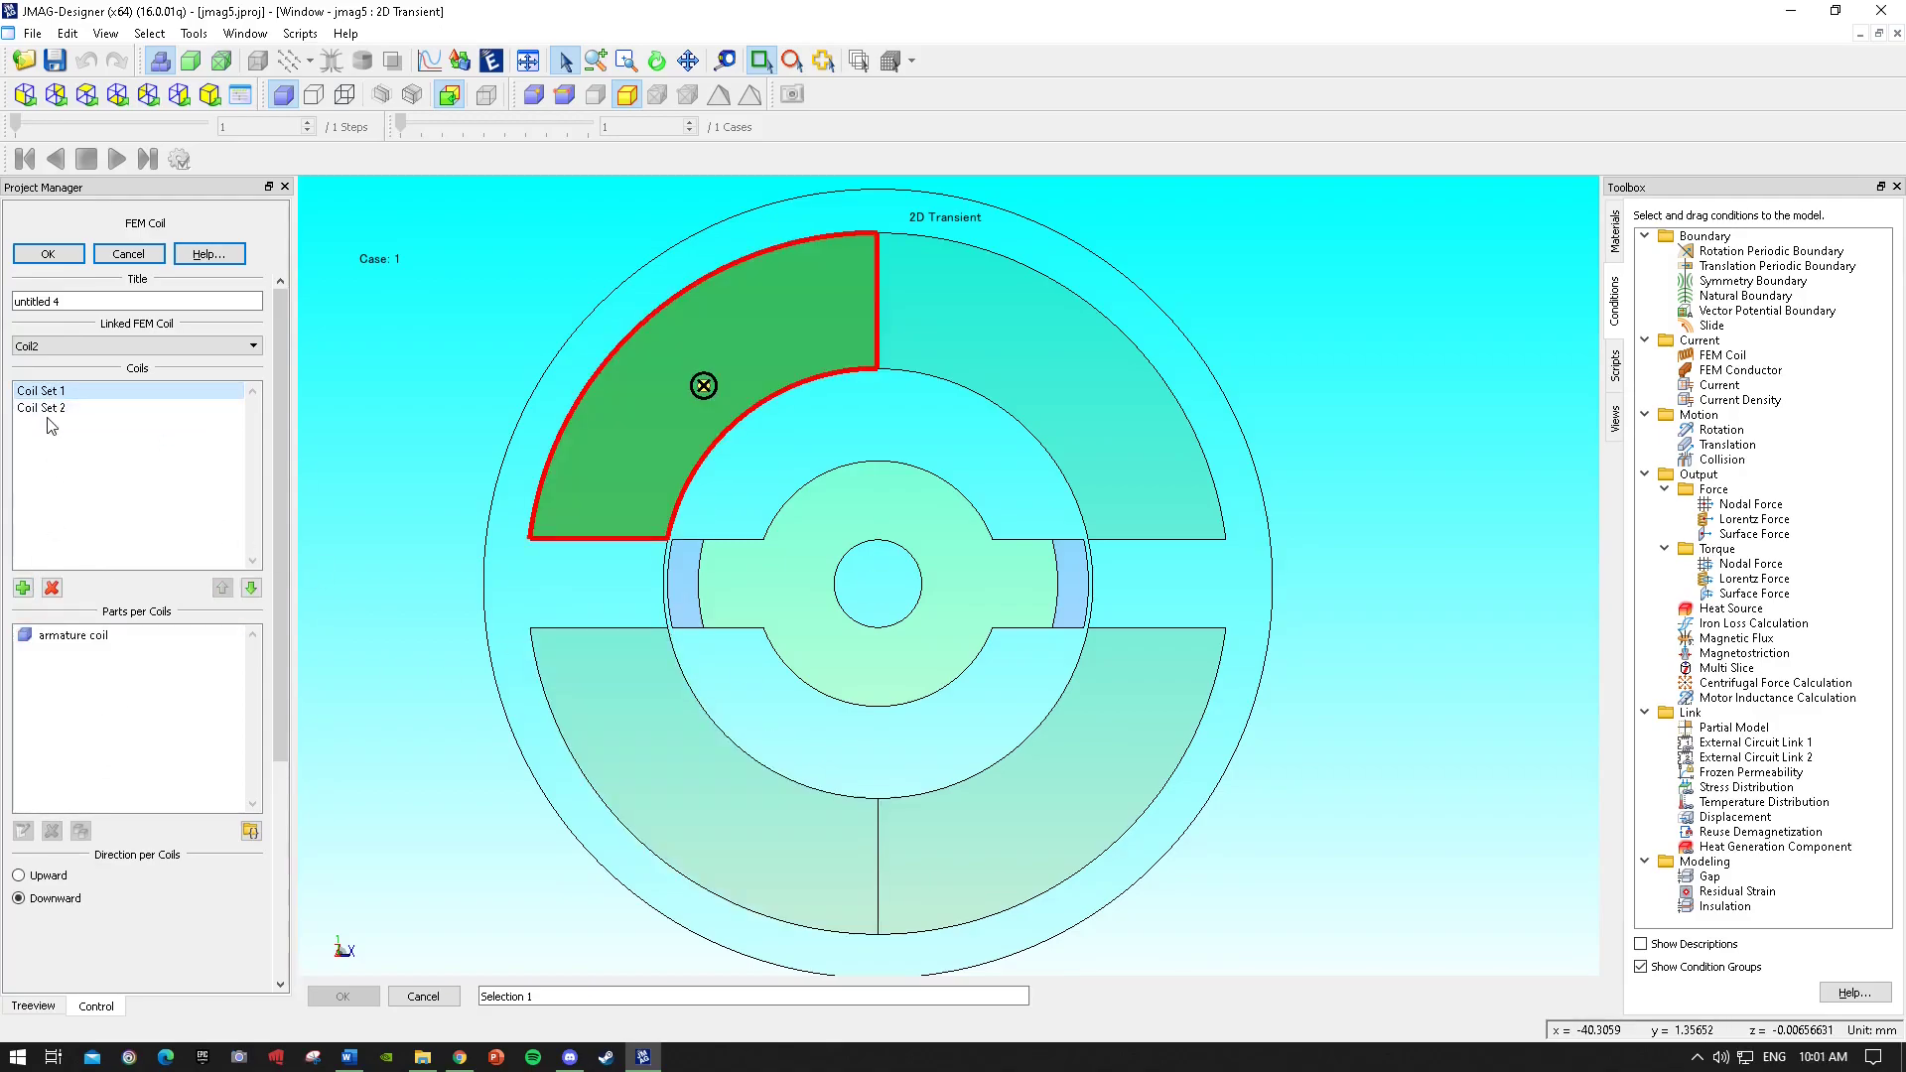
click(51, 408)
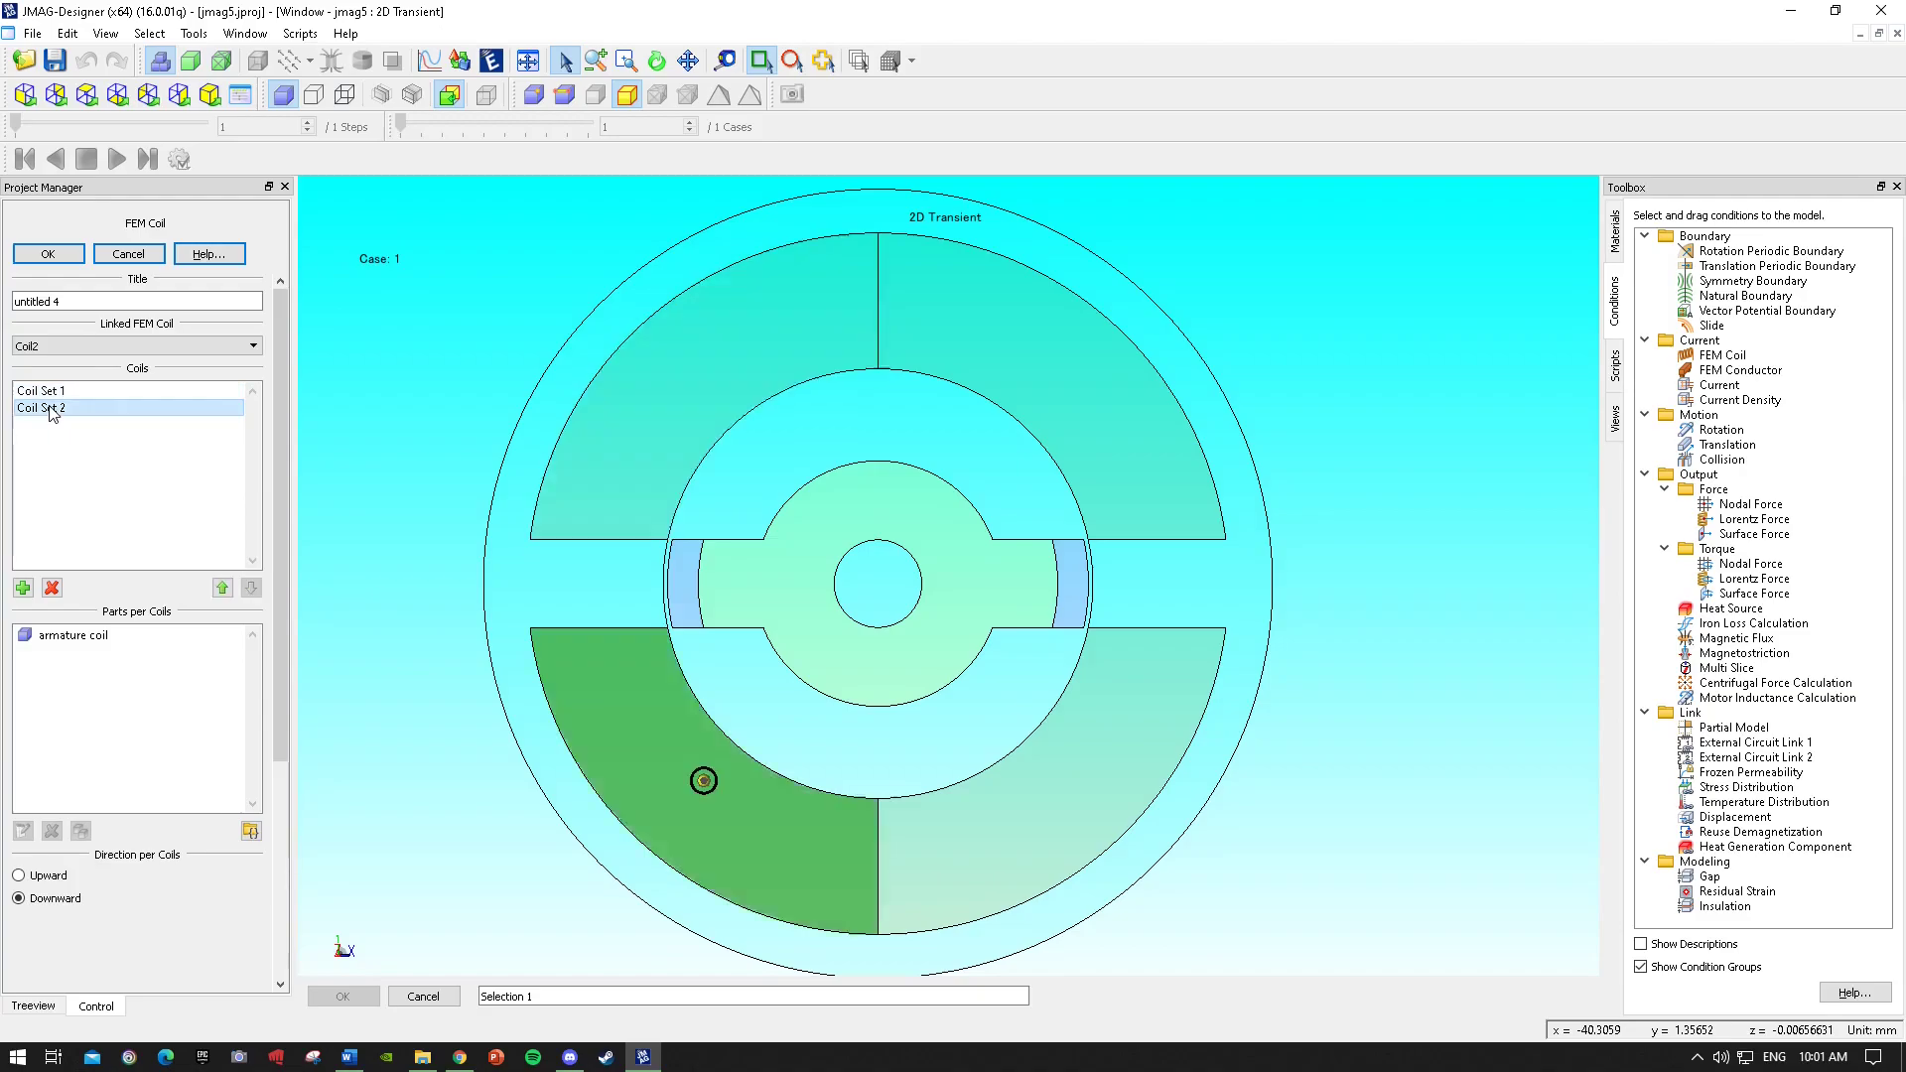
click(50, 255)
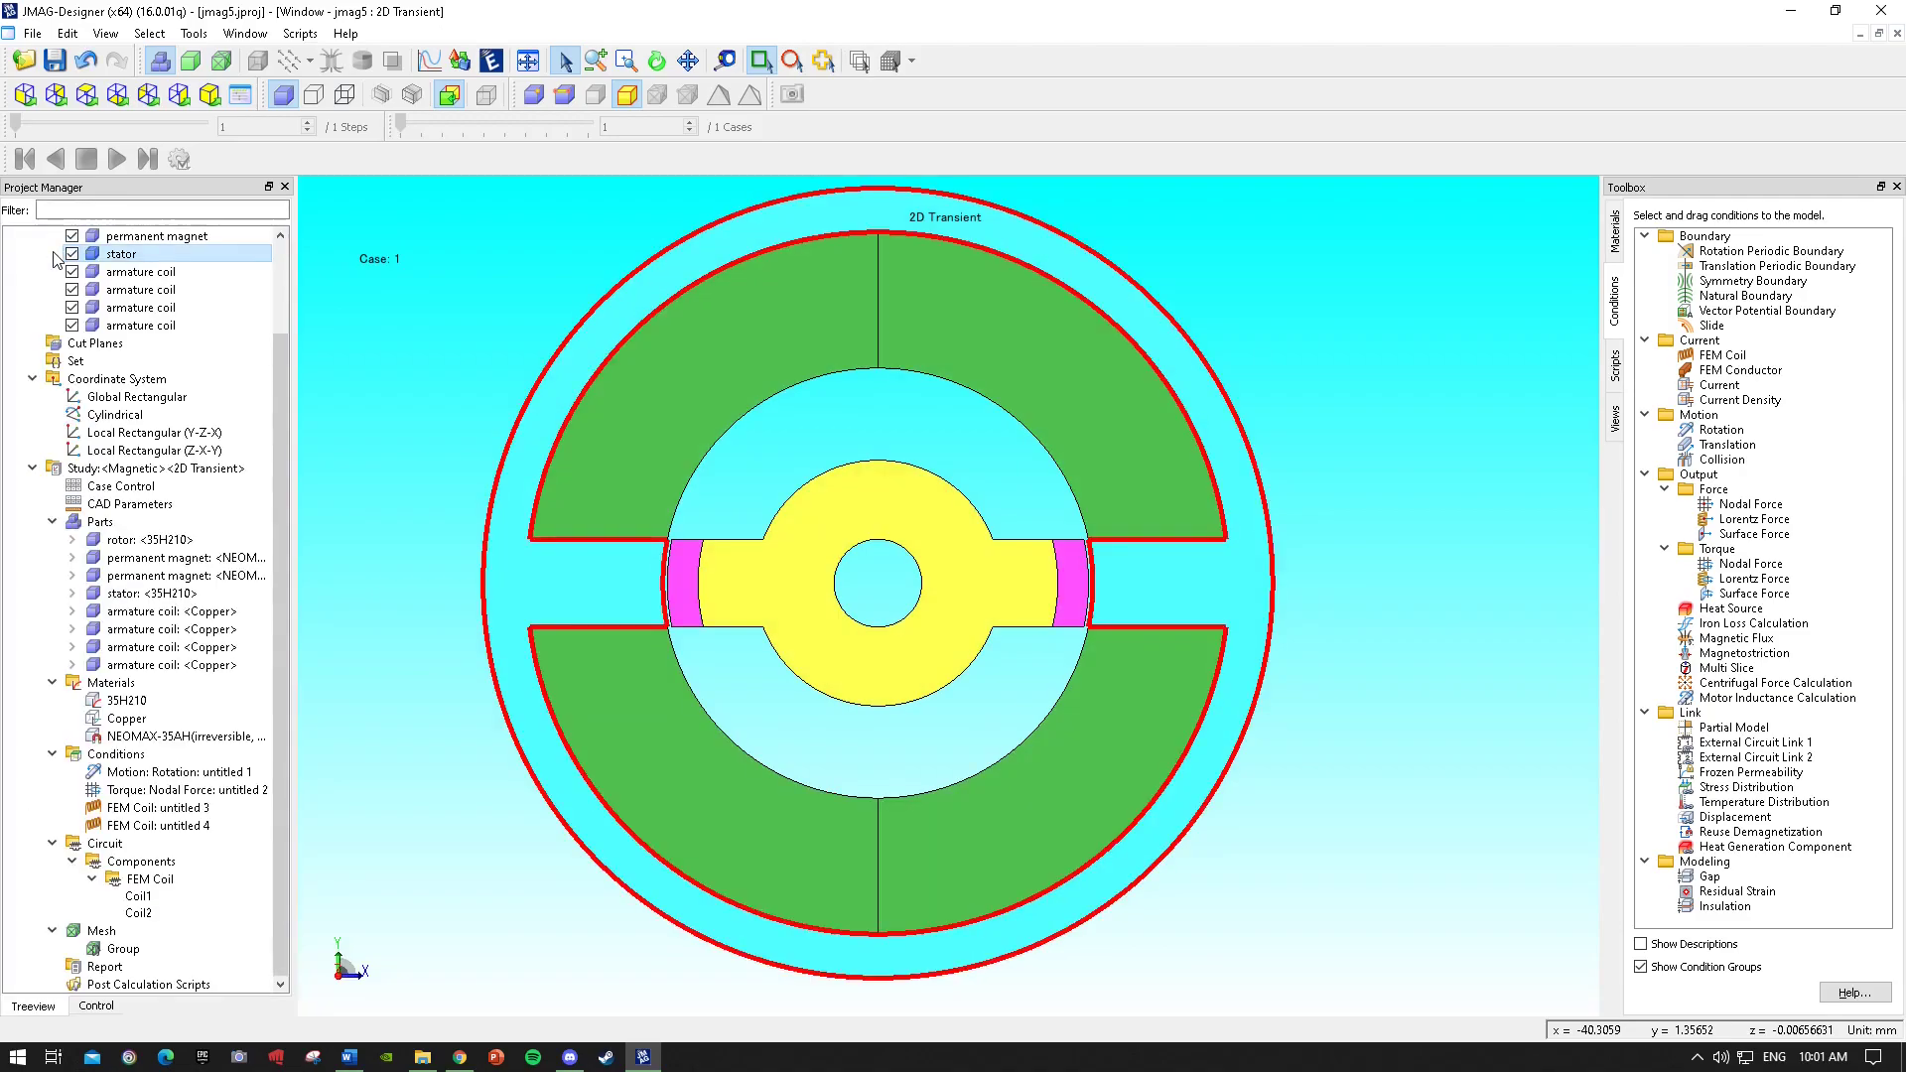
Review the conditions, materials and parts in the project tree and their regions in the model.
click(212, 825)
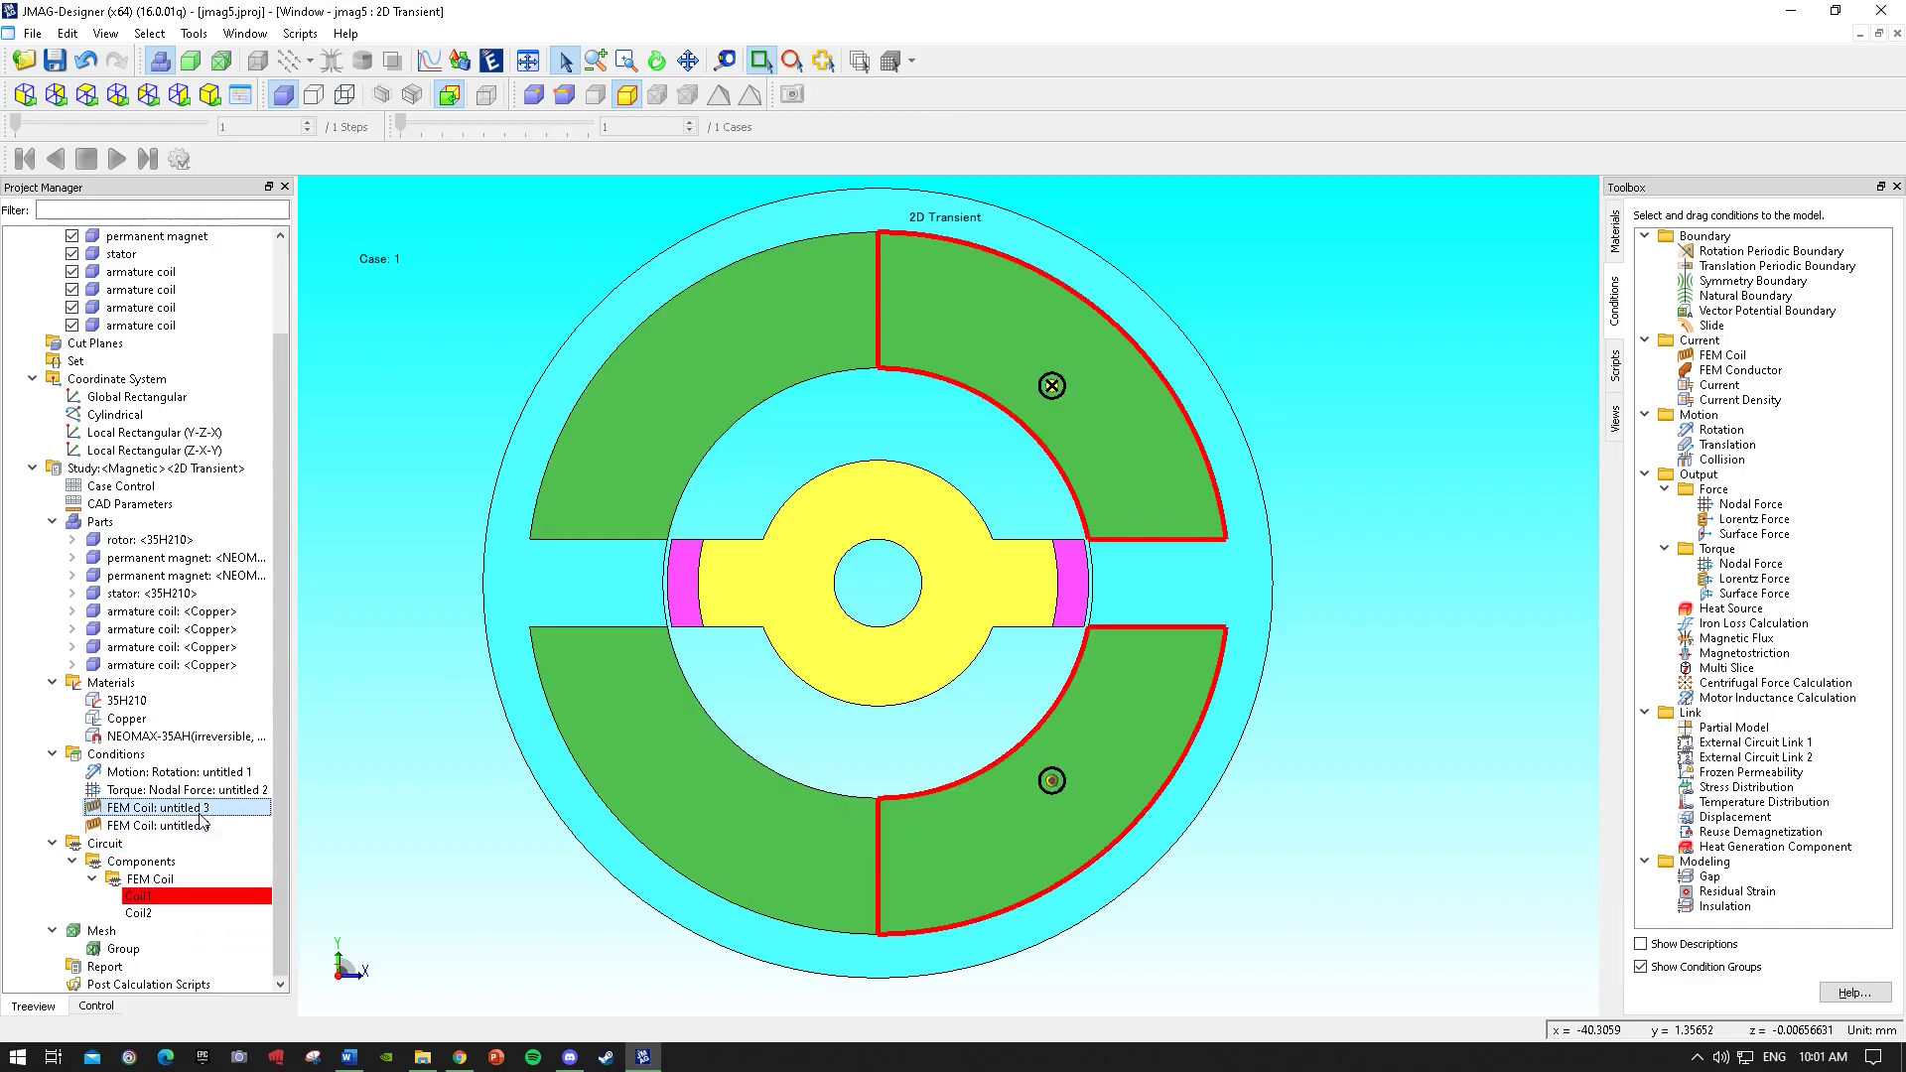
click(212, 809)
click(211, 823)
click(221, 793)
click(221, 812)
click(199, 791)
click(191, 773)
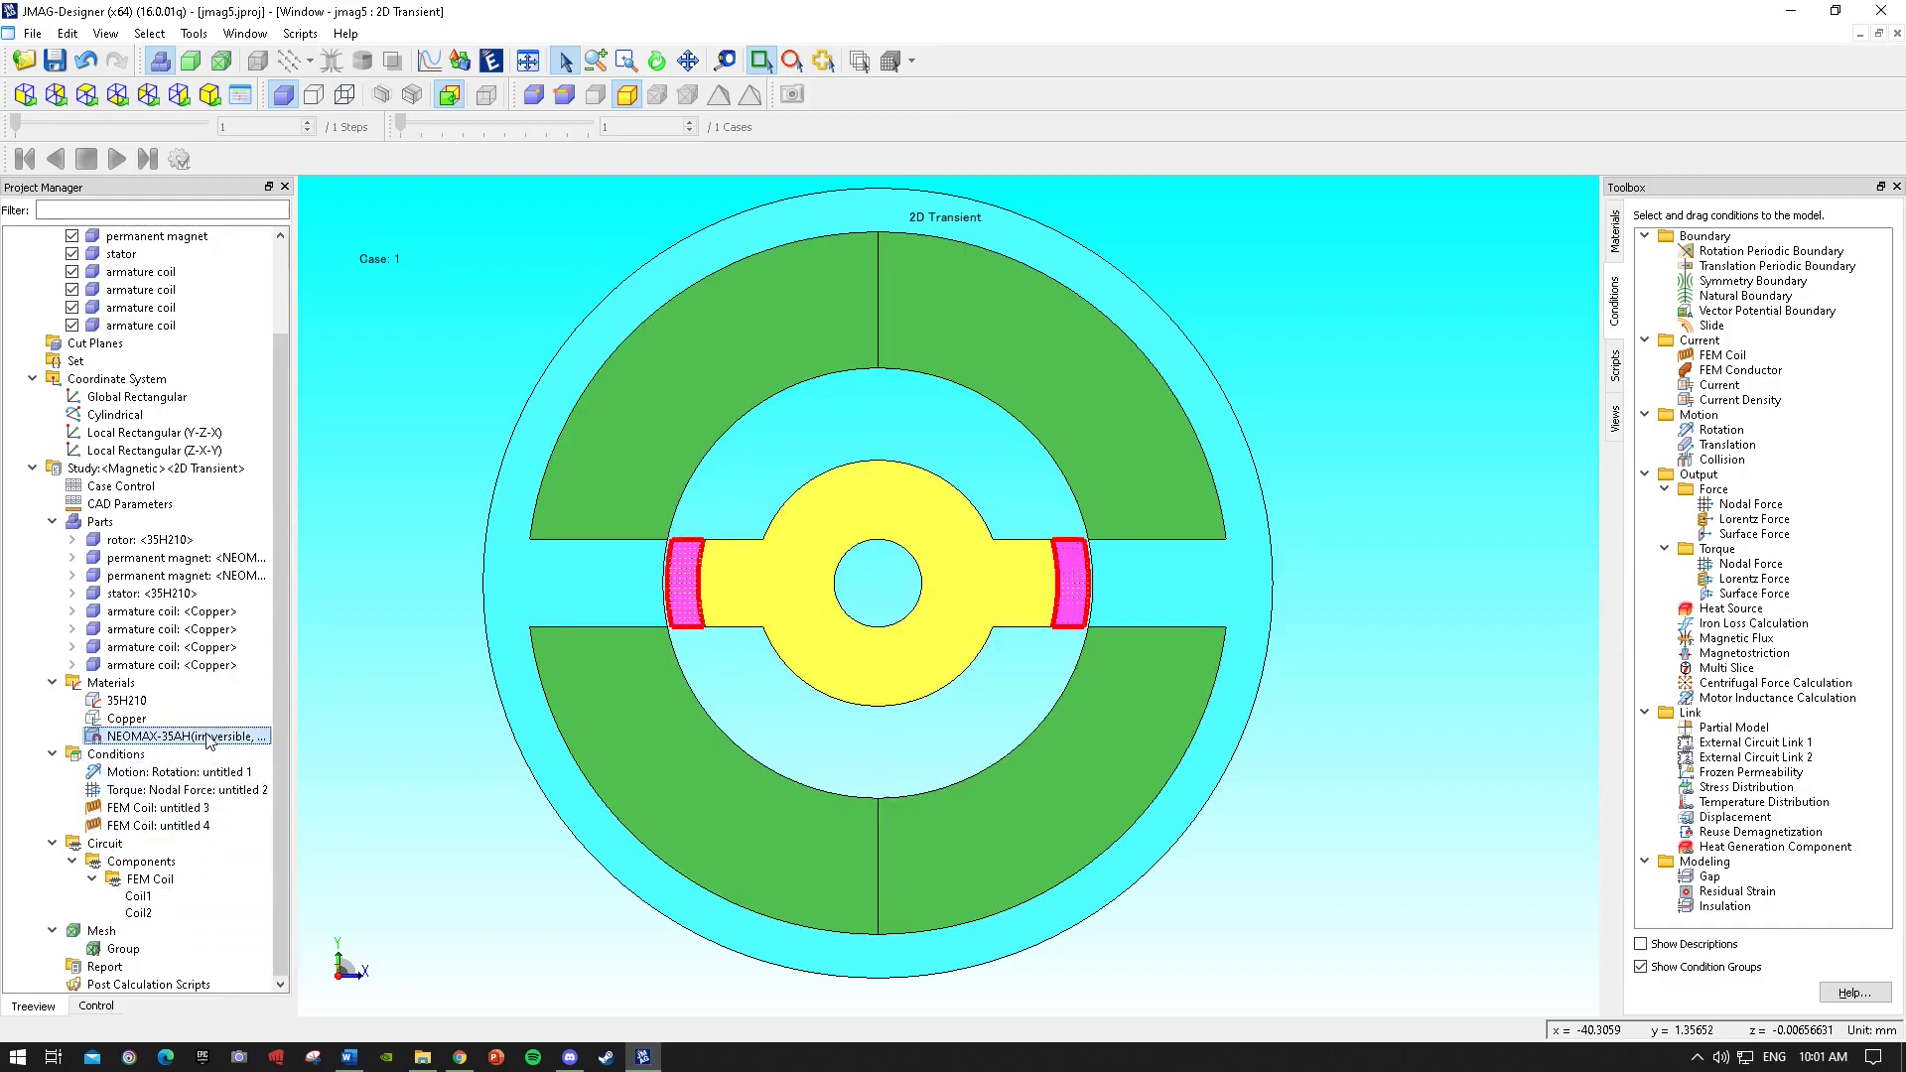
click(188, 736)
click(189, 720)
click(188, 704)
click(186, 773)
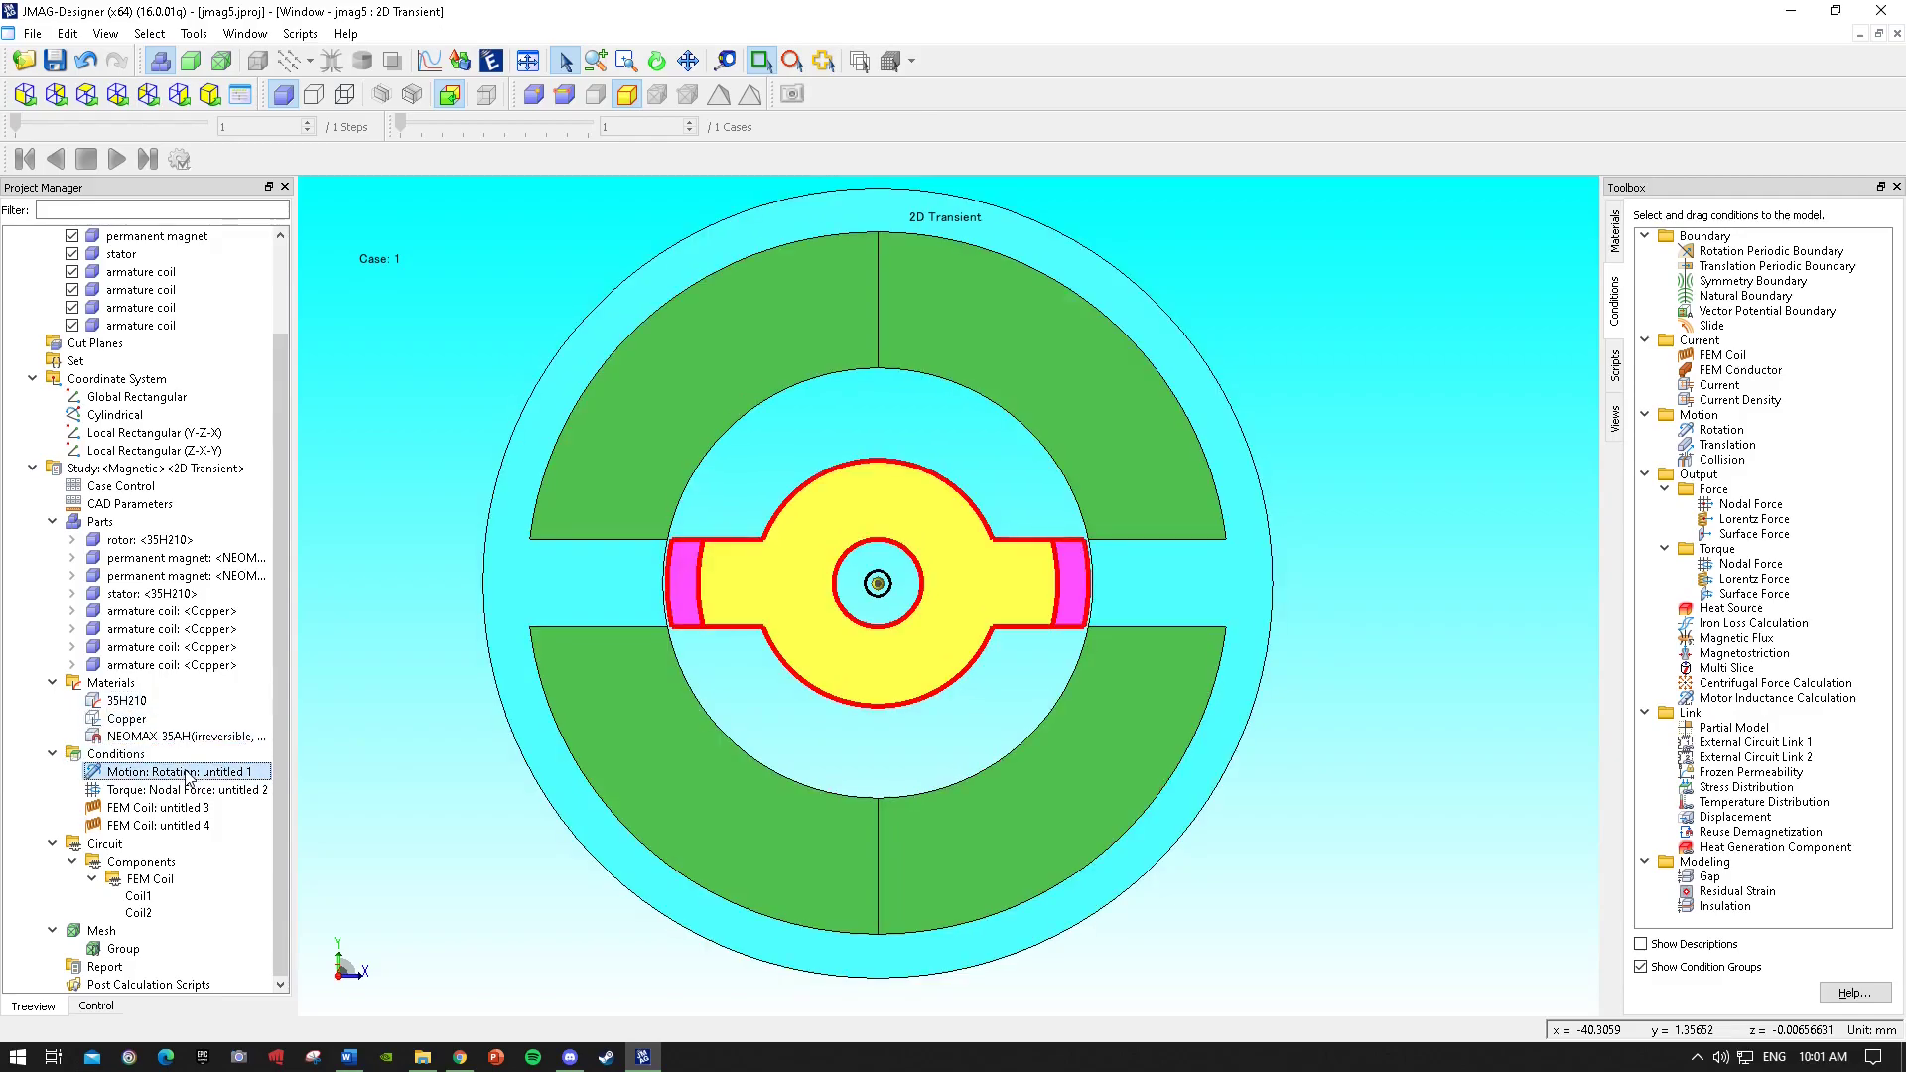
click(199, 793)
click(201, 805)
click(197, 794)
click(194, 809)
click(187, 823)
click(184, 809)
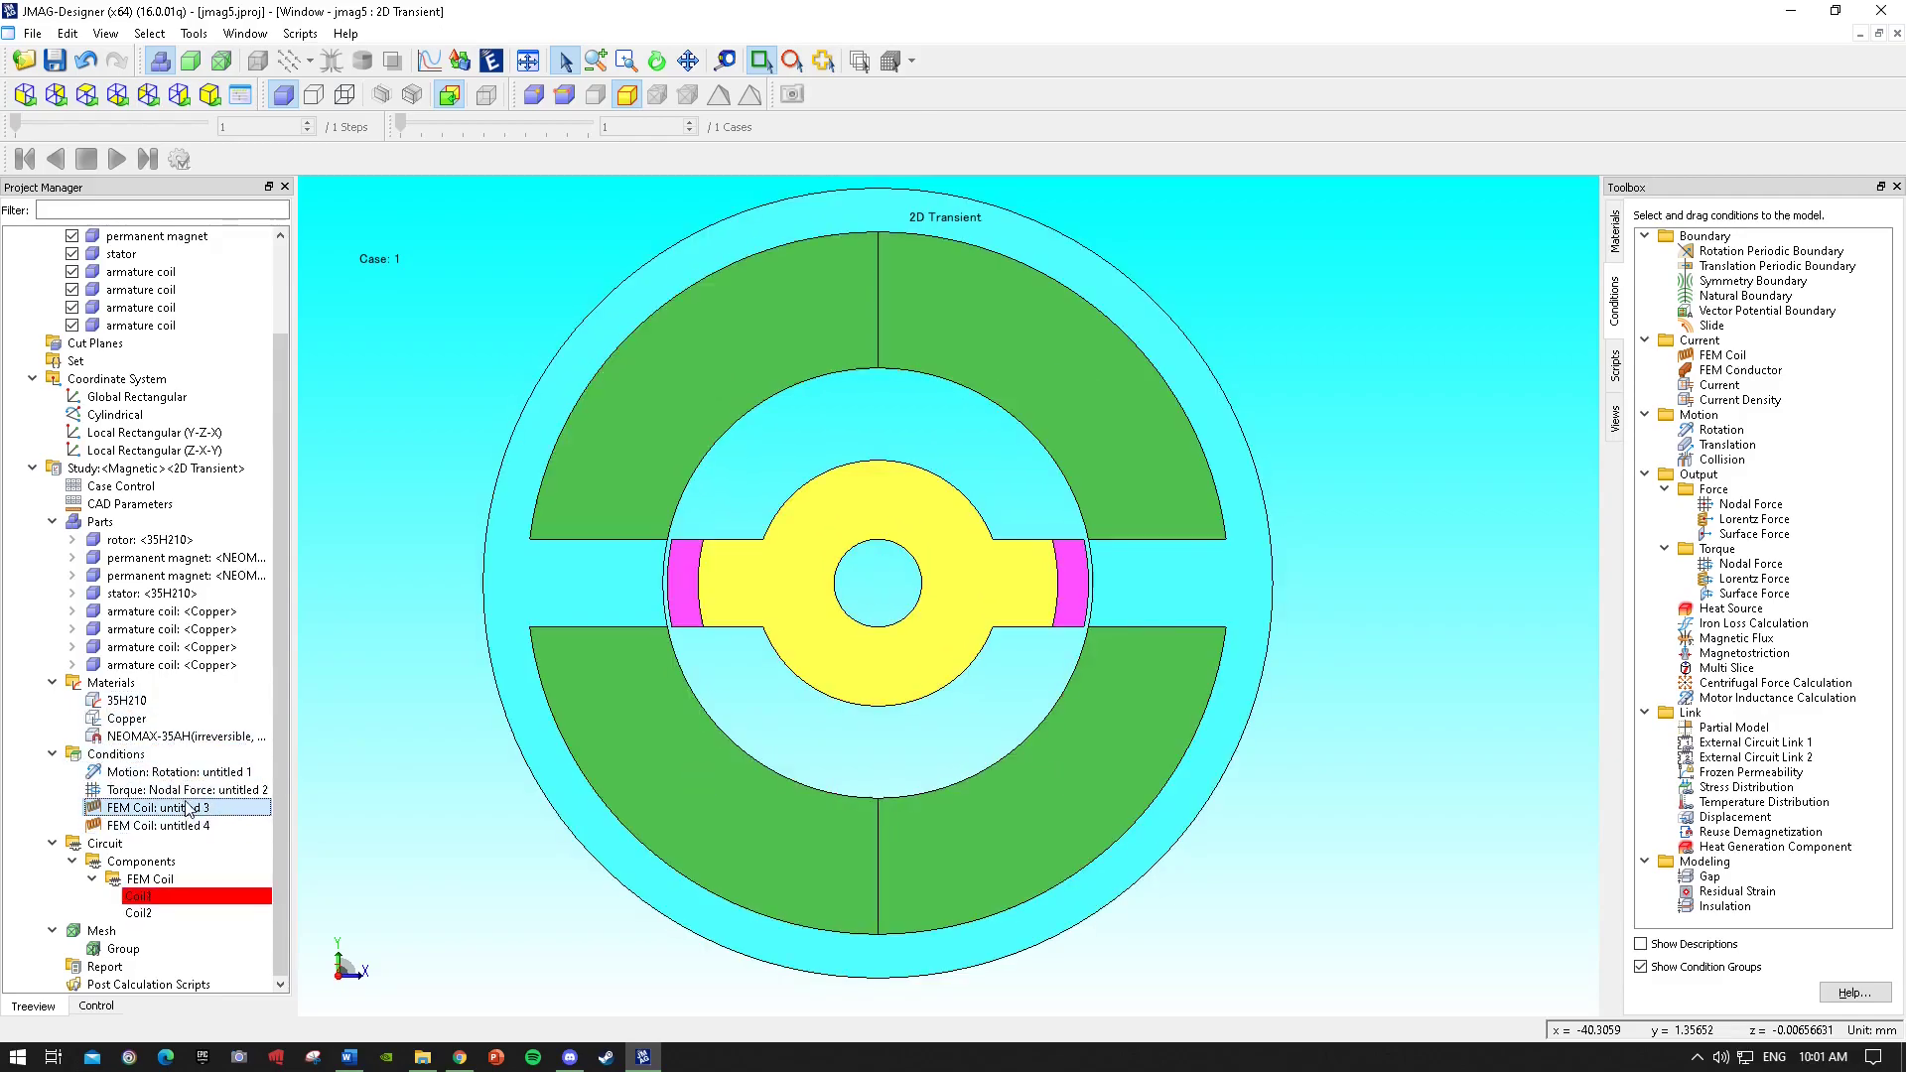
click(187, 793)
click(194, 774)
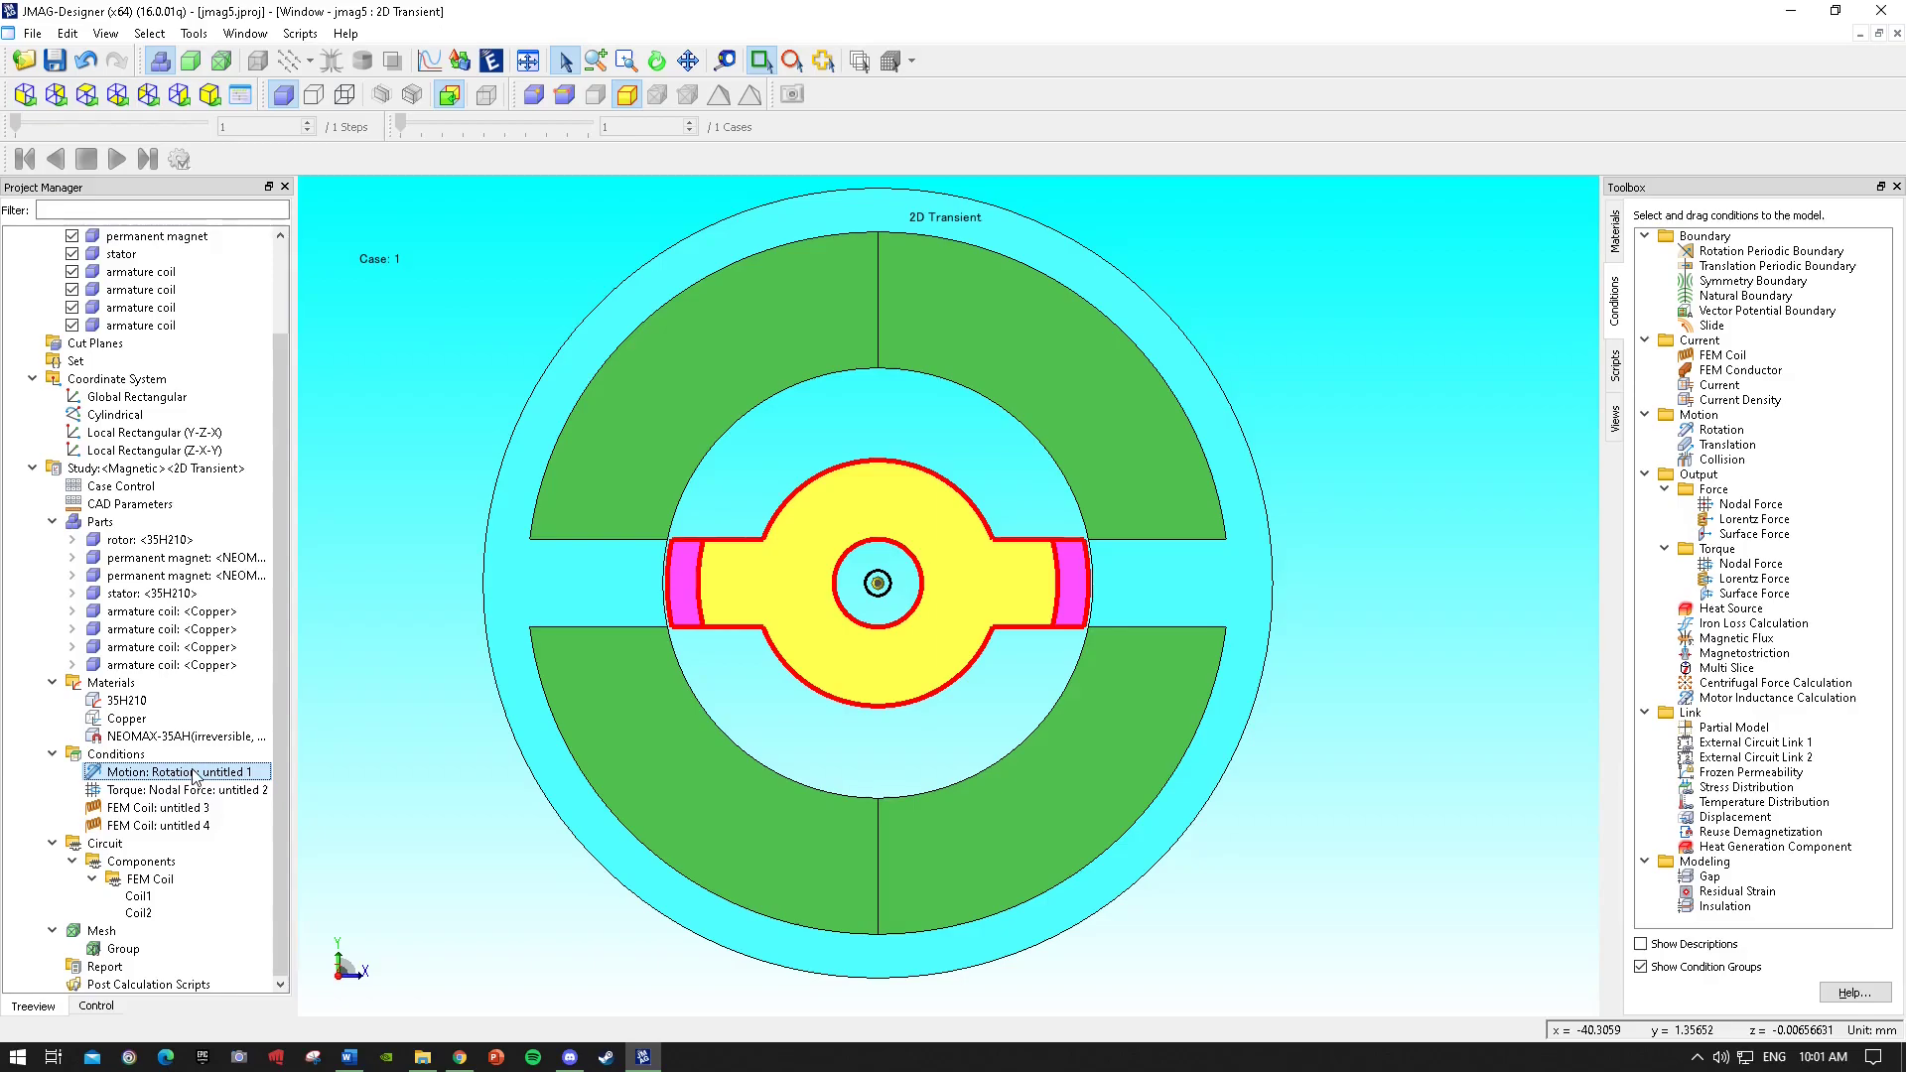
click(192, 791)
click(190, 664)
click(189, 540)
click(192, 646)
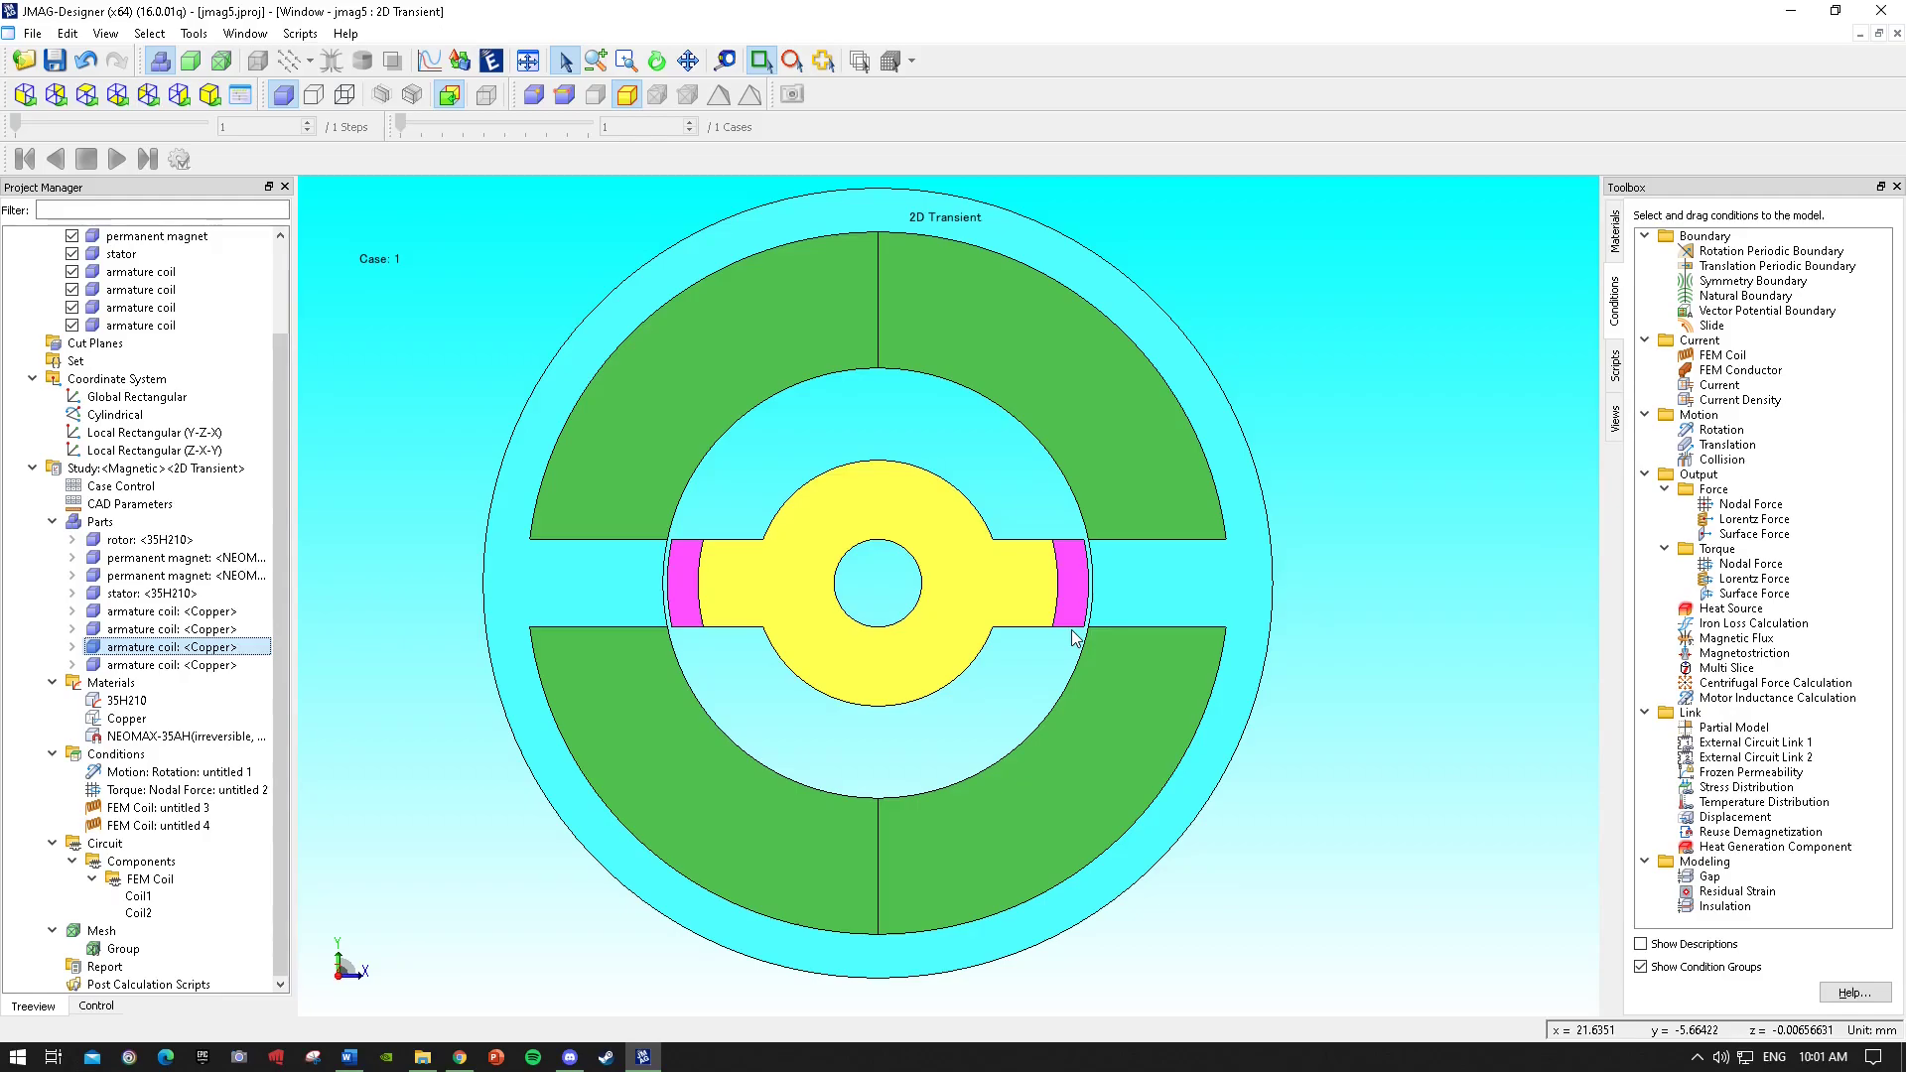
click(157, 505)
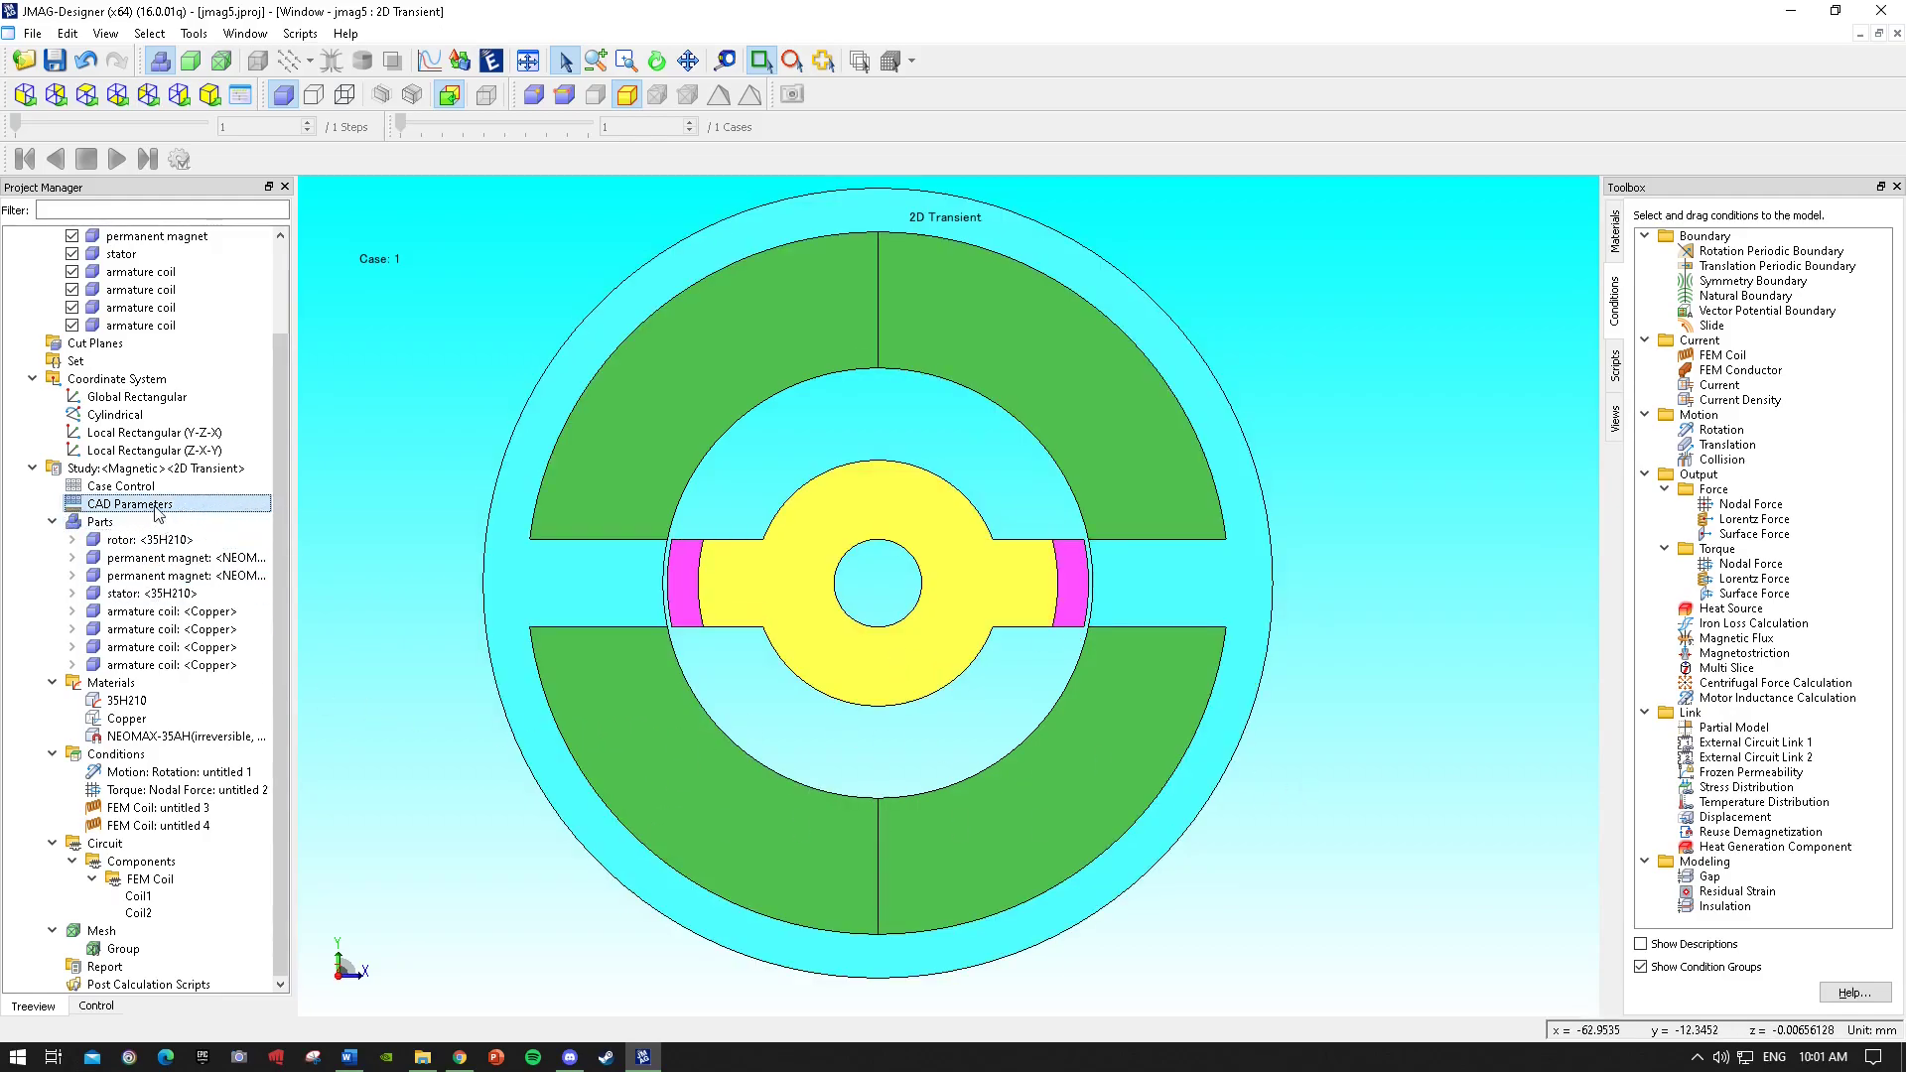
scroll(156, 528, up, 1)
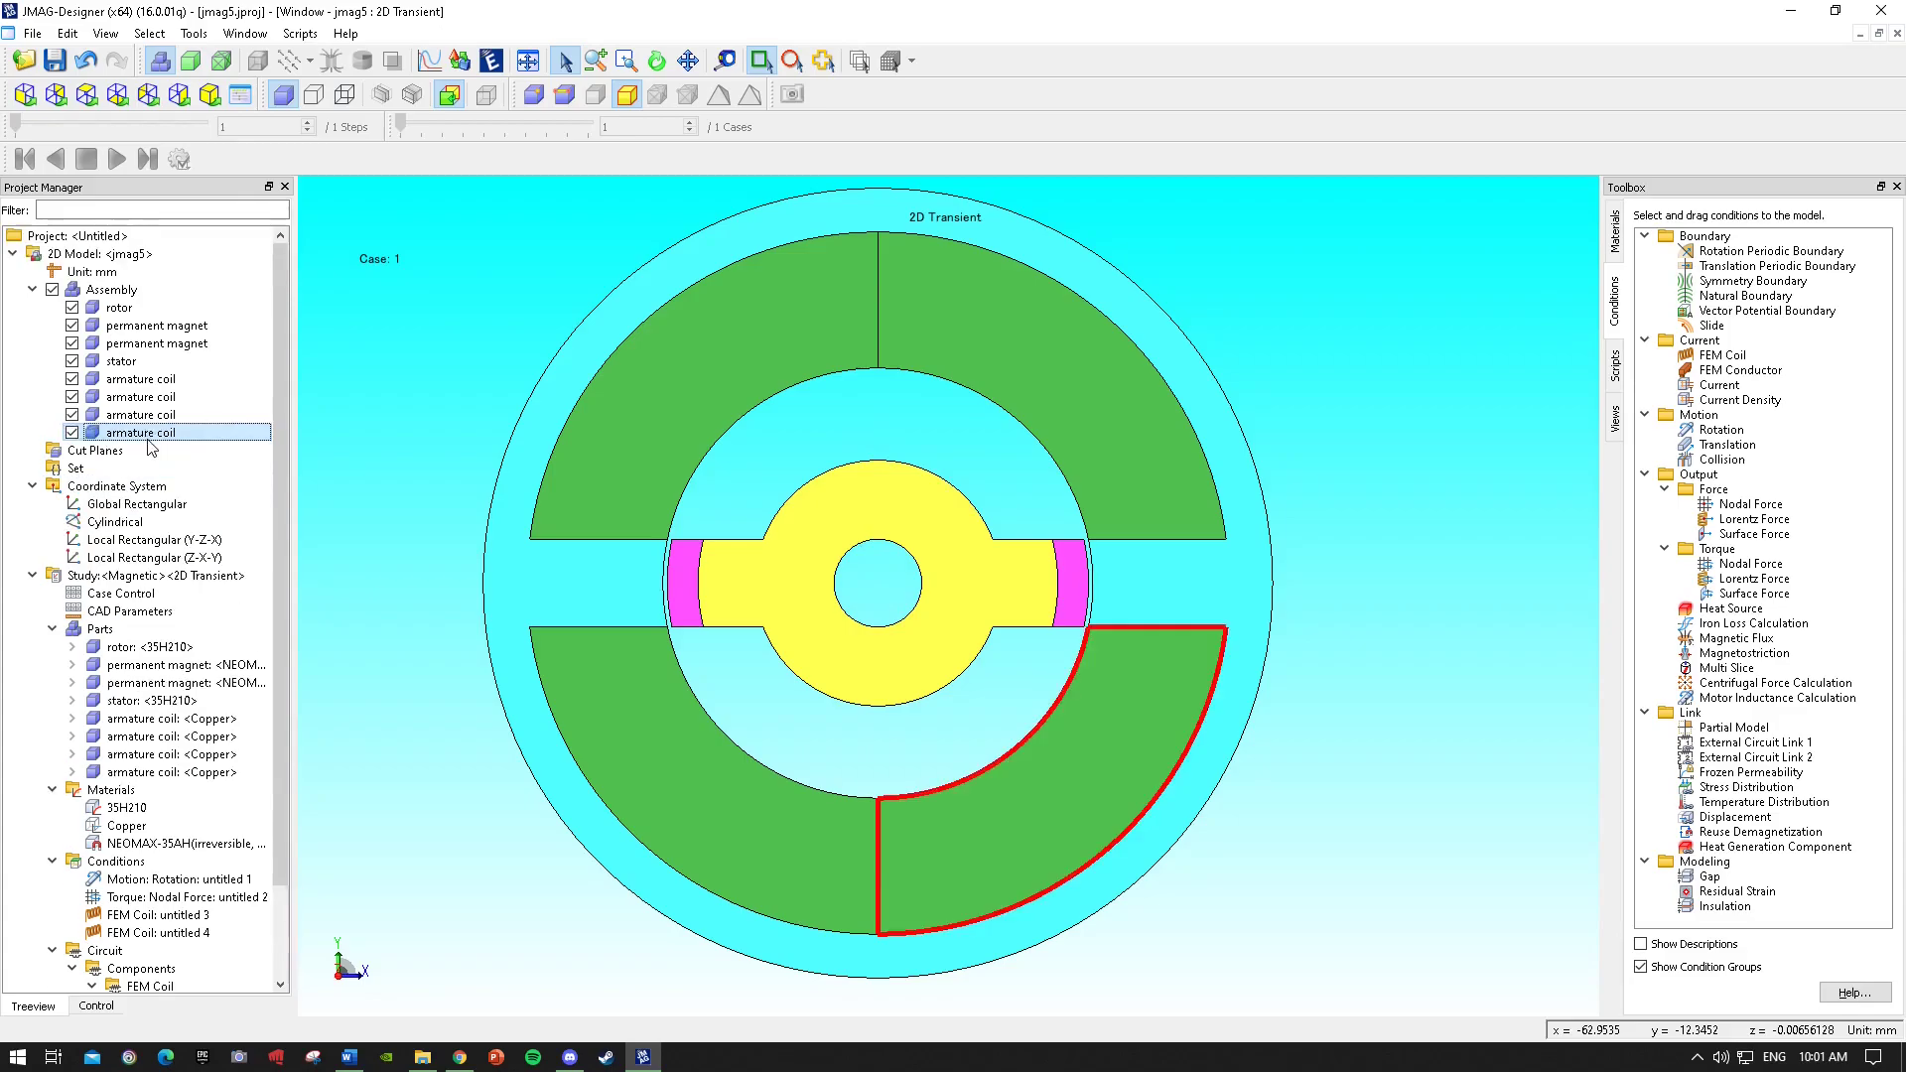
scroll(149, 452, down, 1)
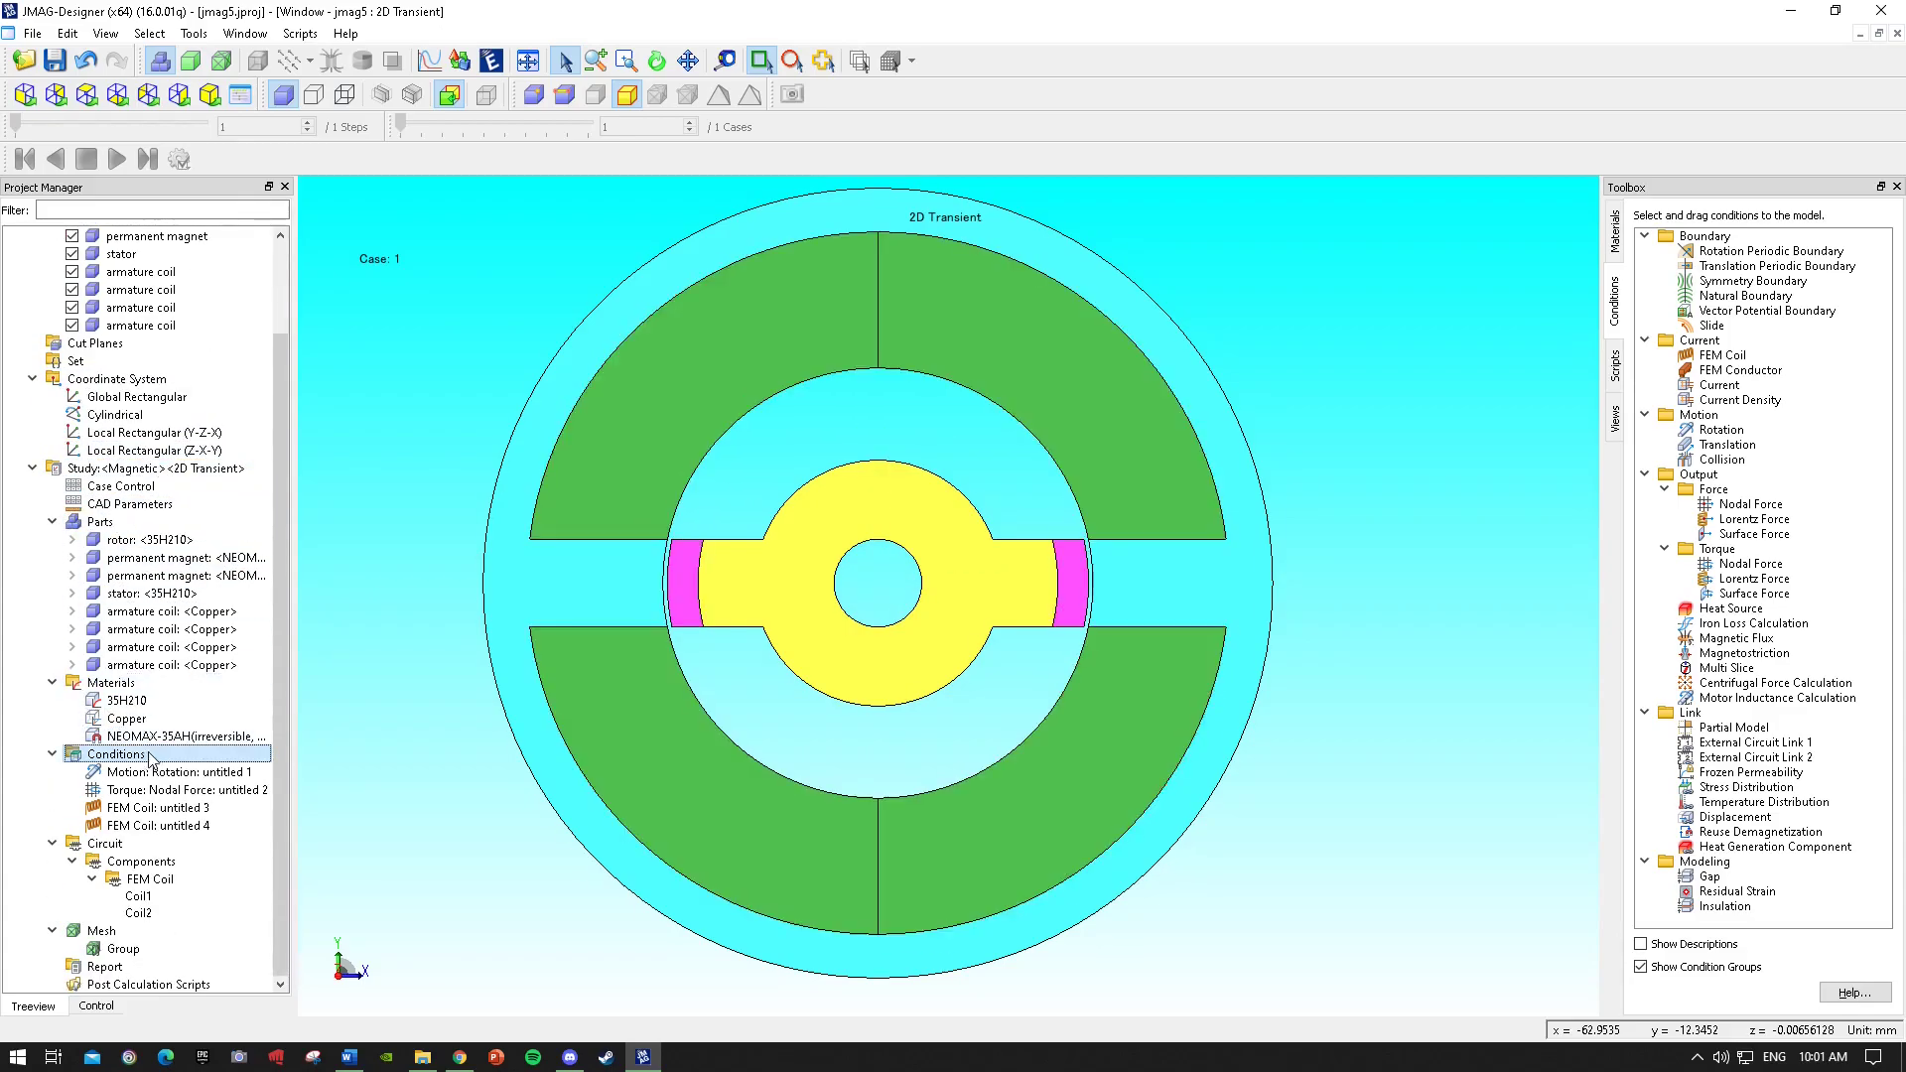
Open the study properties and set the number of steps to 37.
right_click(118, 470)
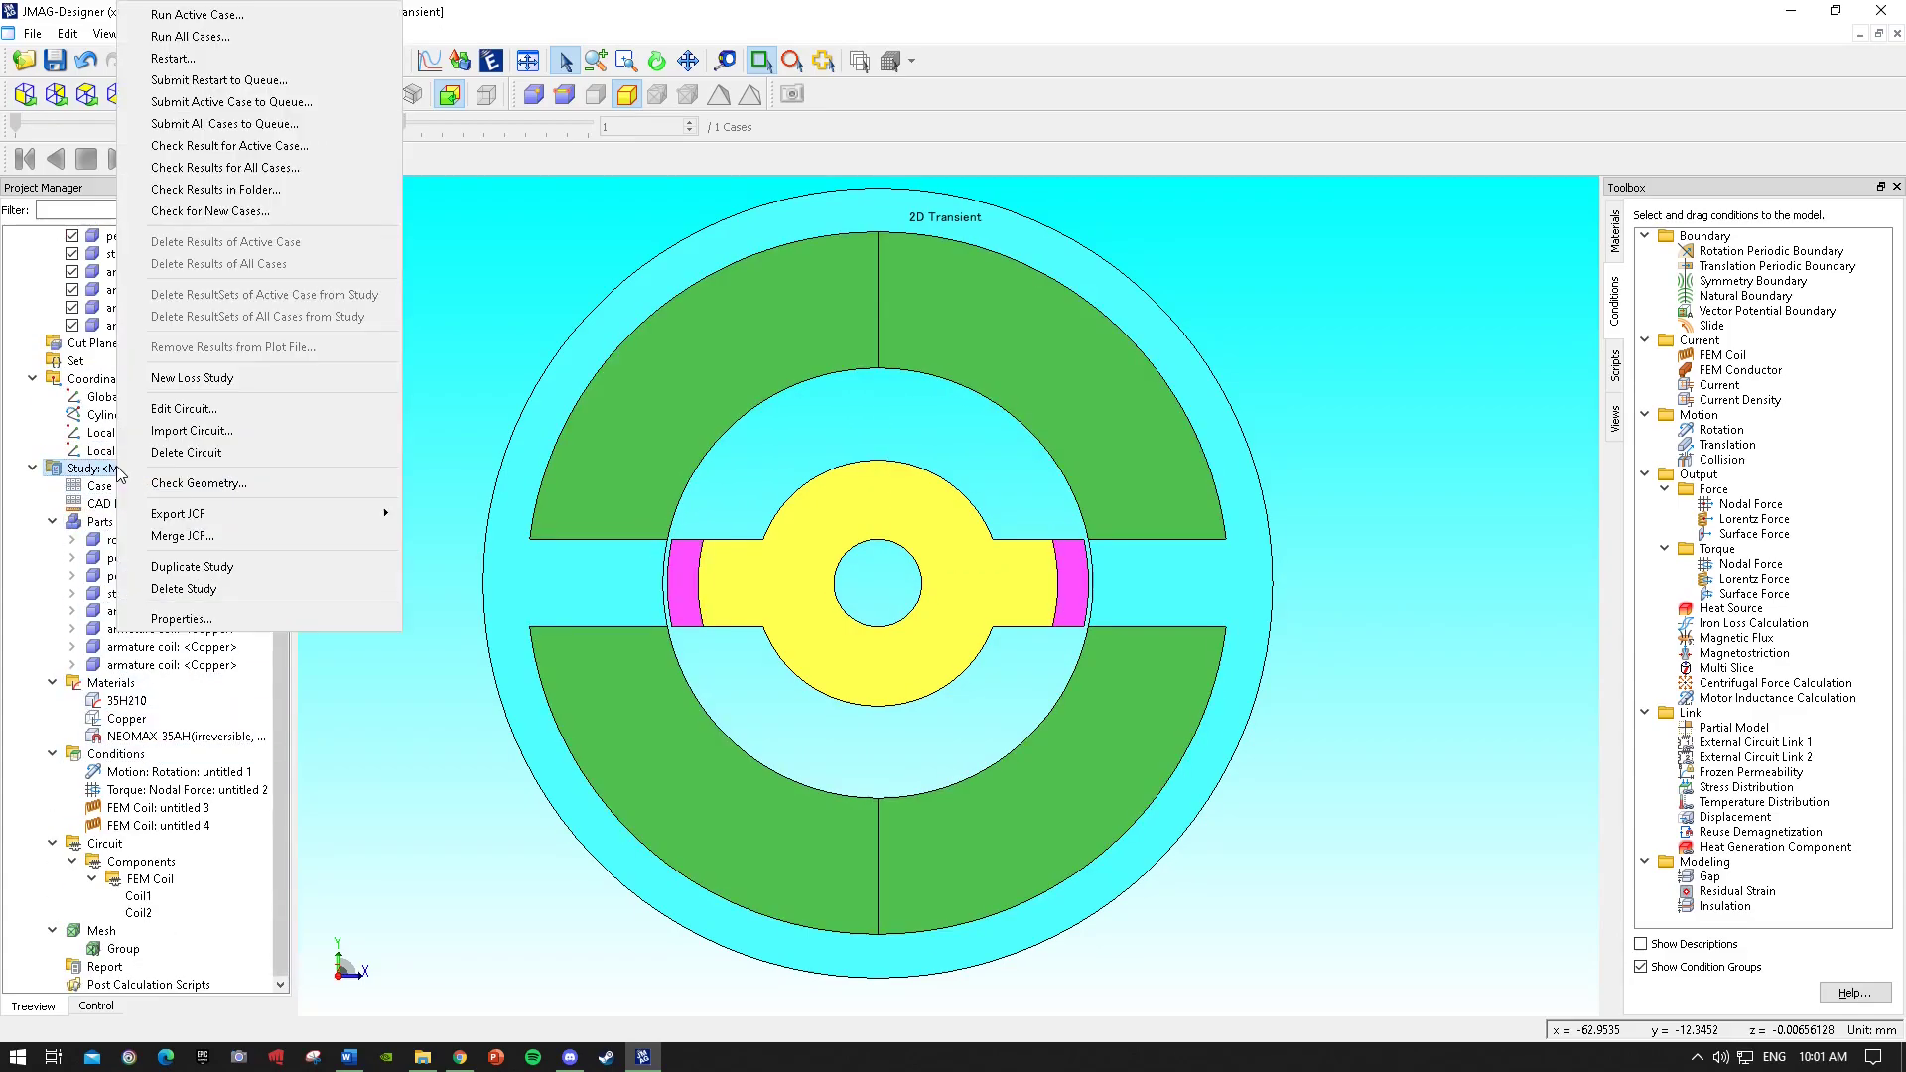
click(214, 618)
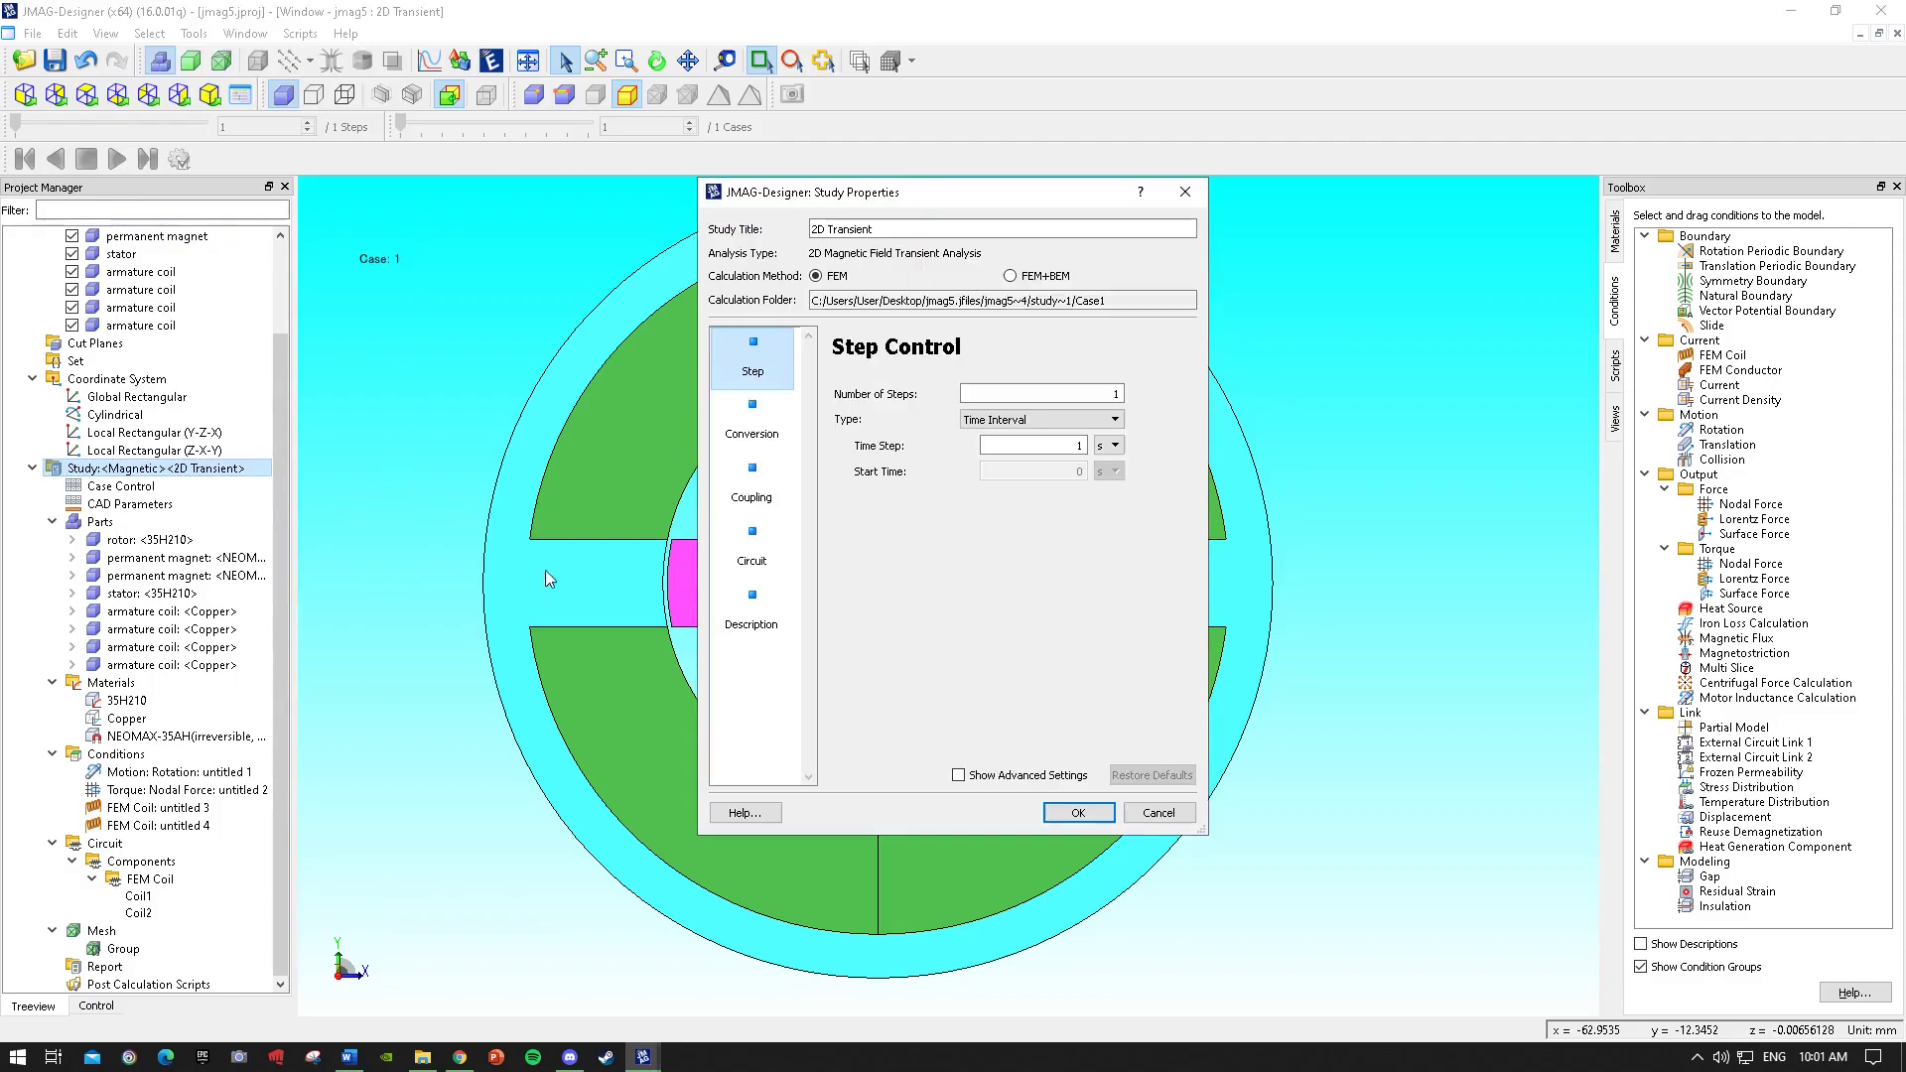
click(994, 394)
text(37)
click(752, 427)
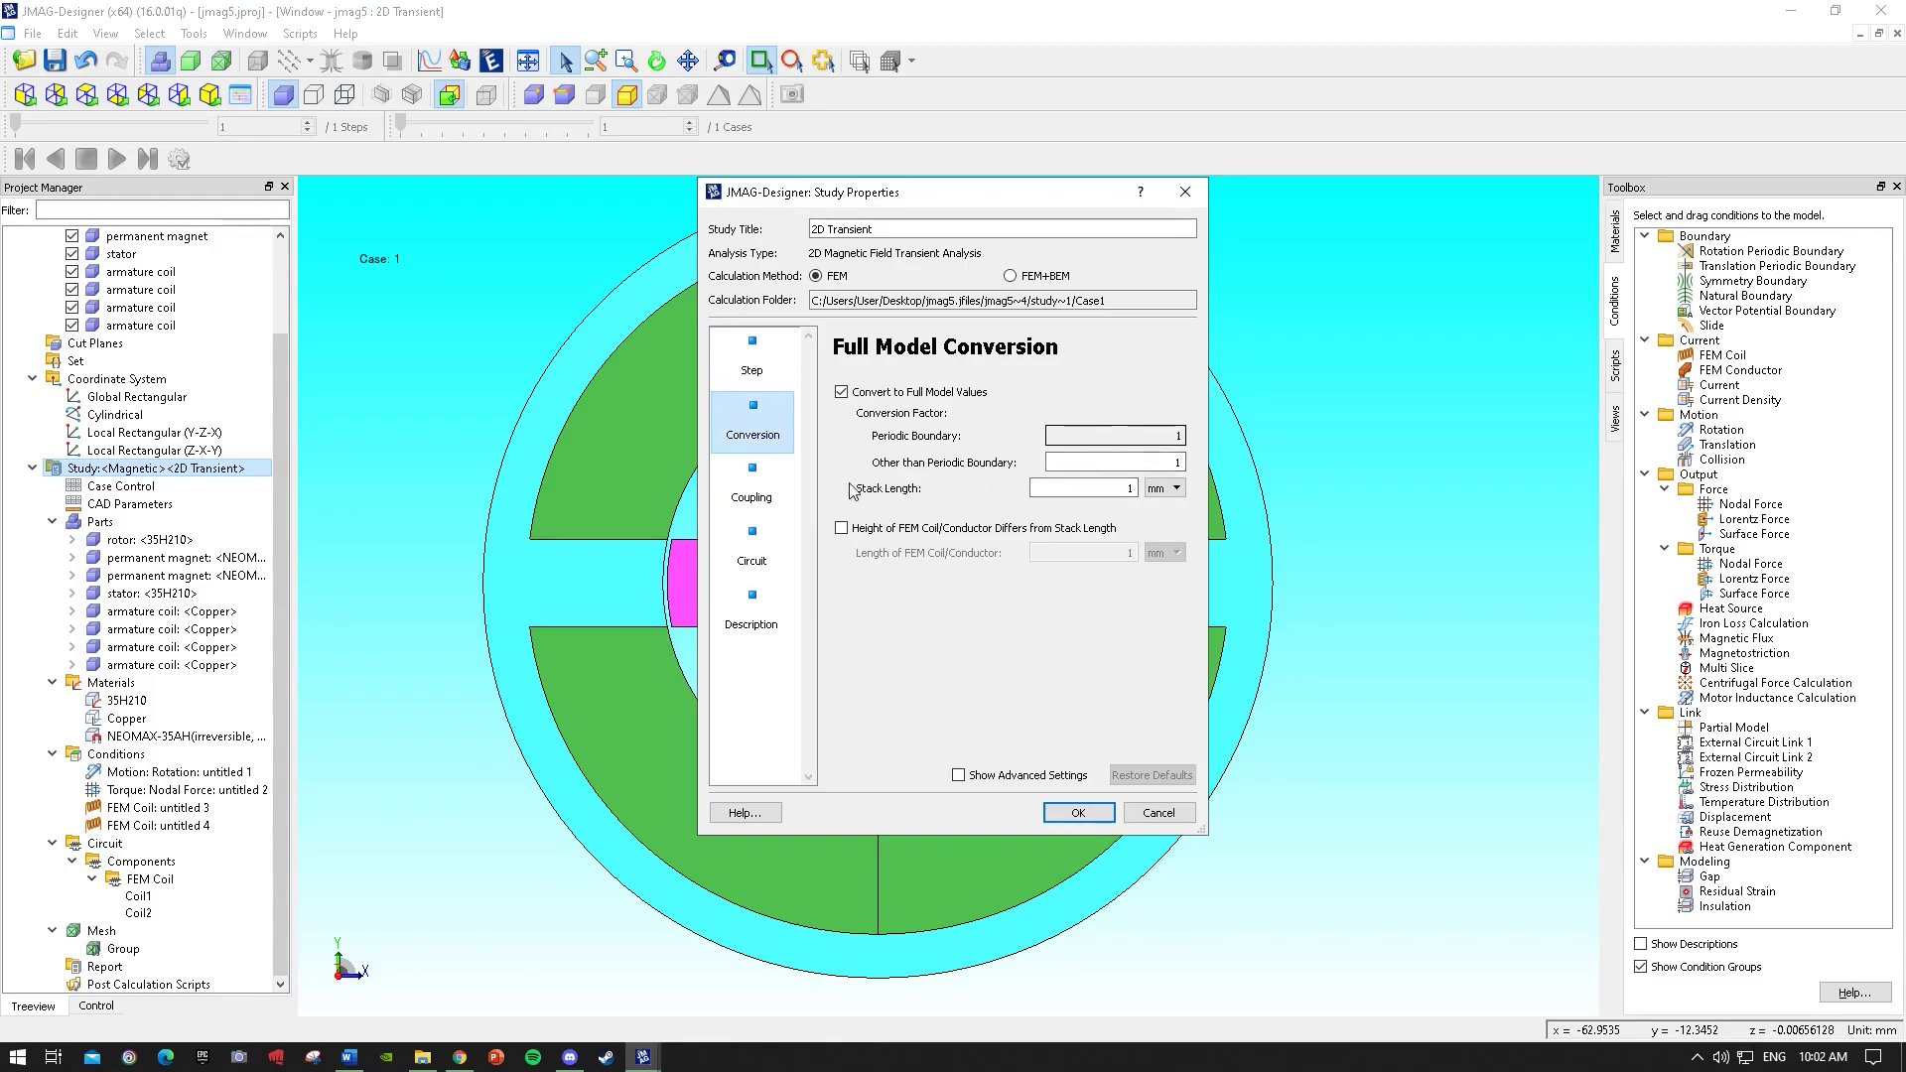
click(757, 369)
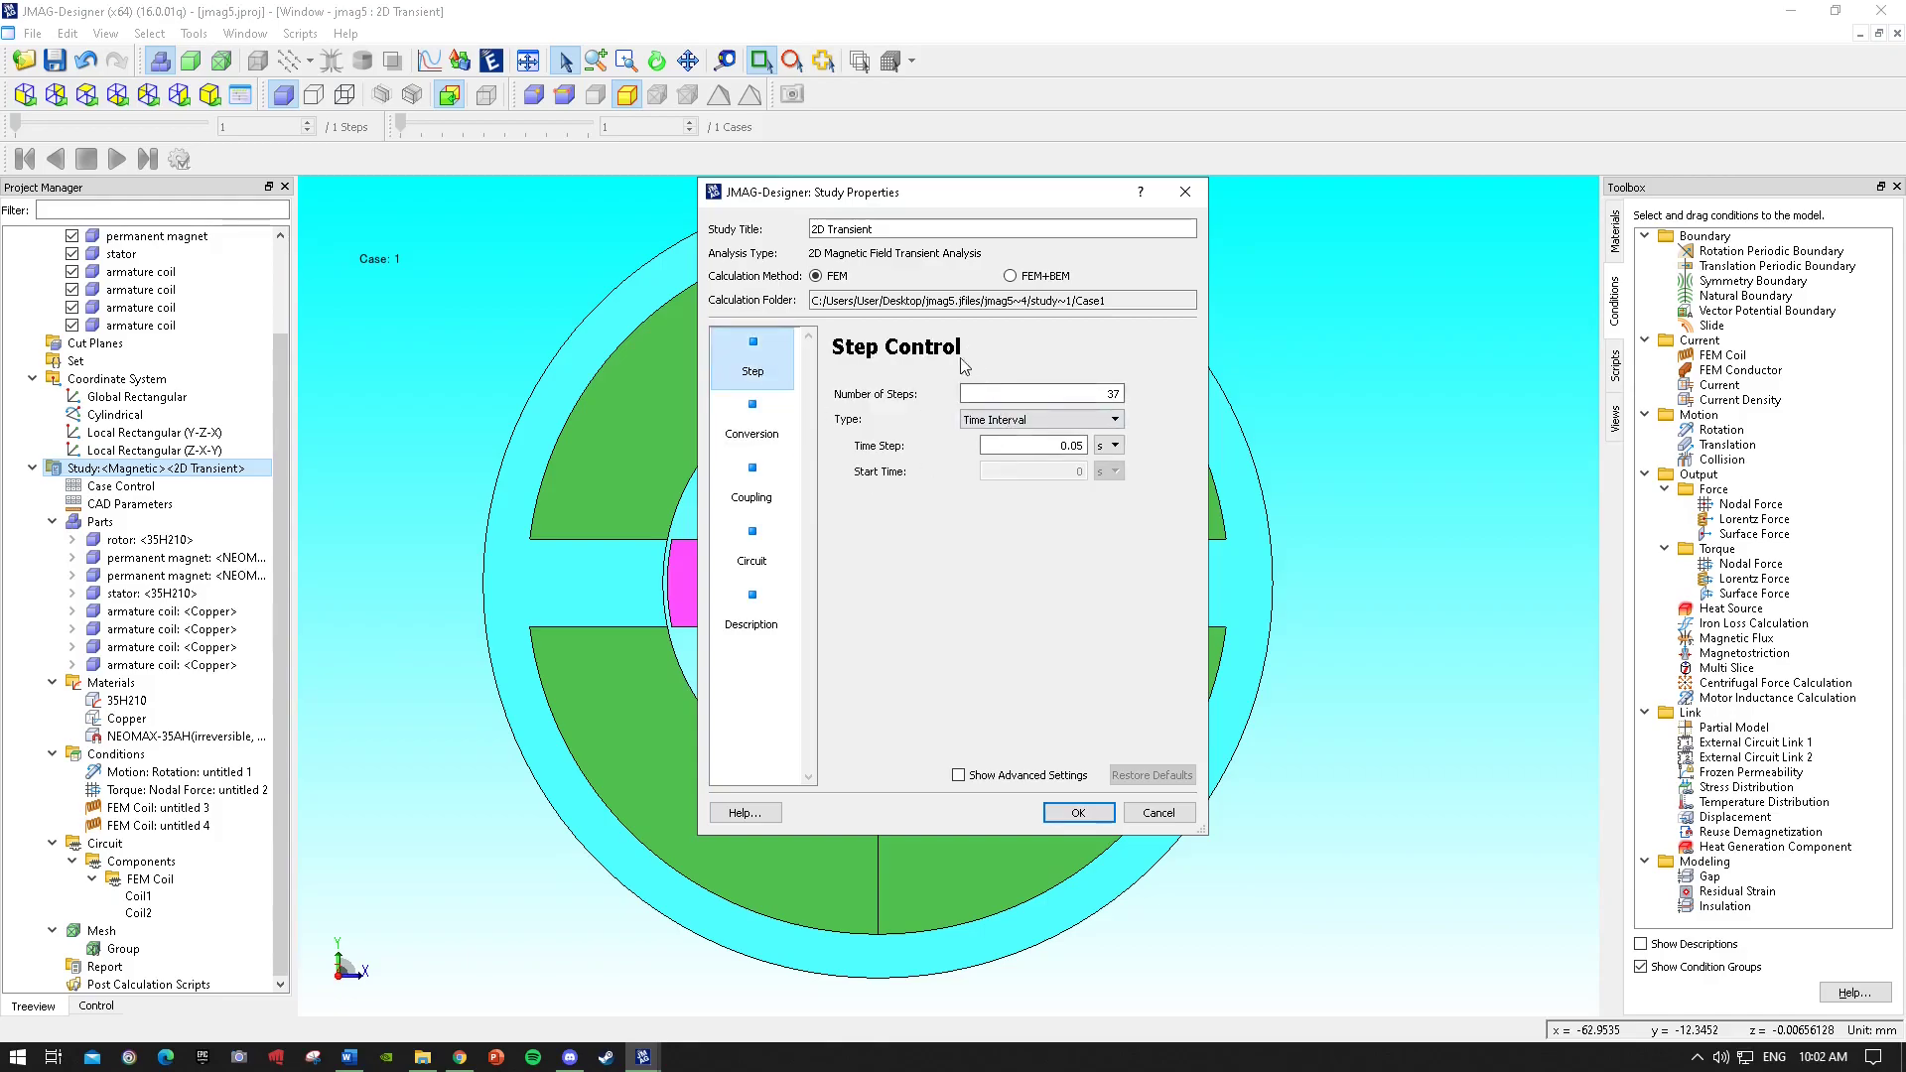
click(789, 442)
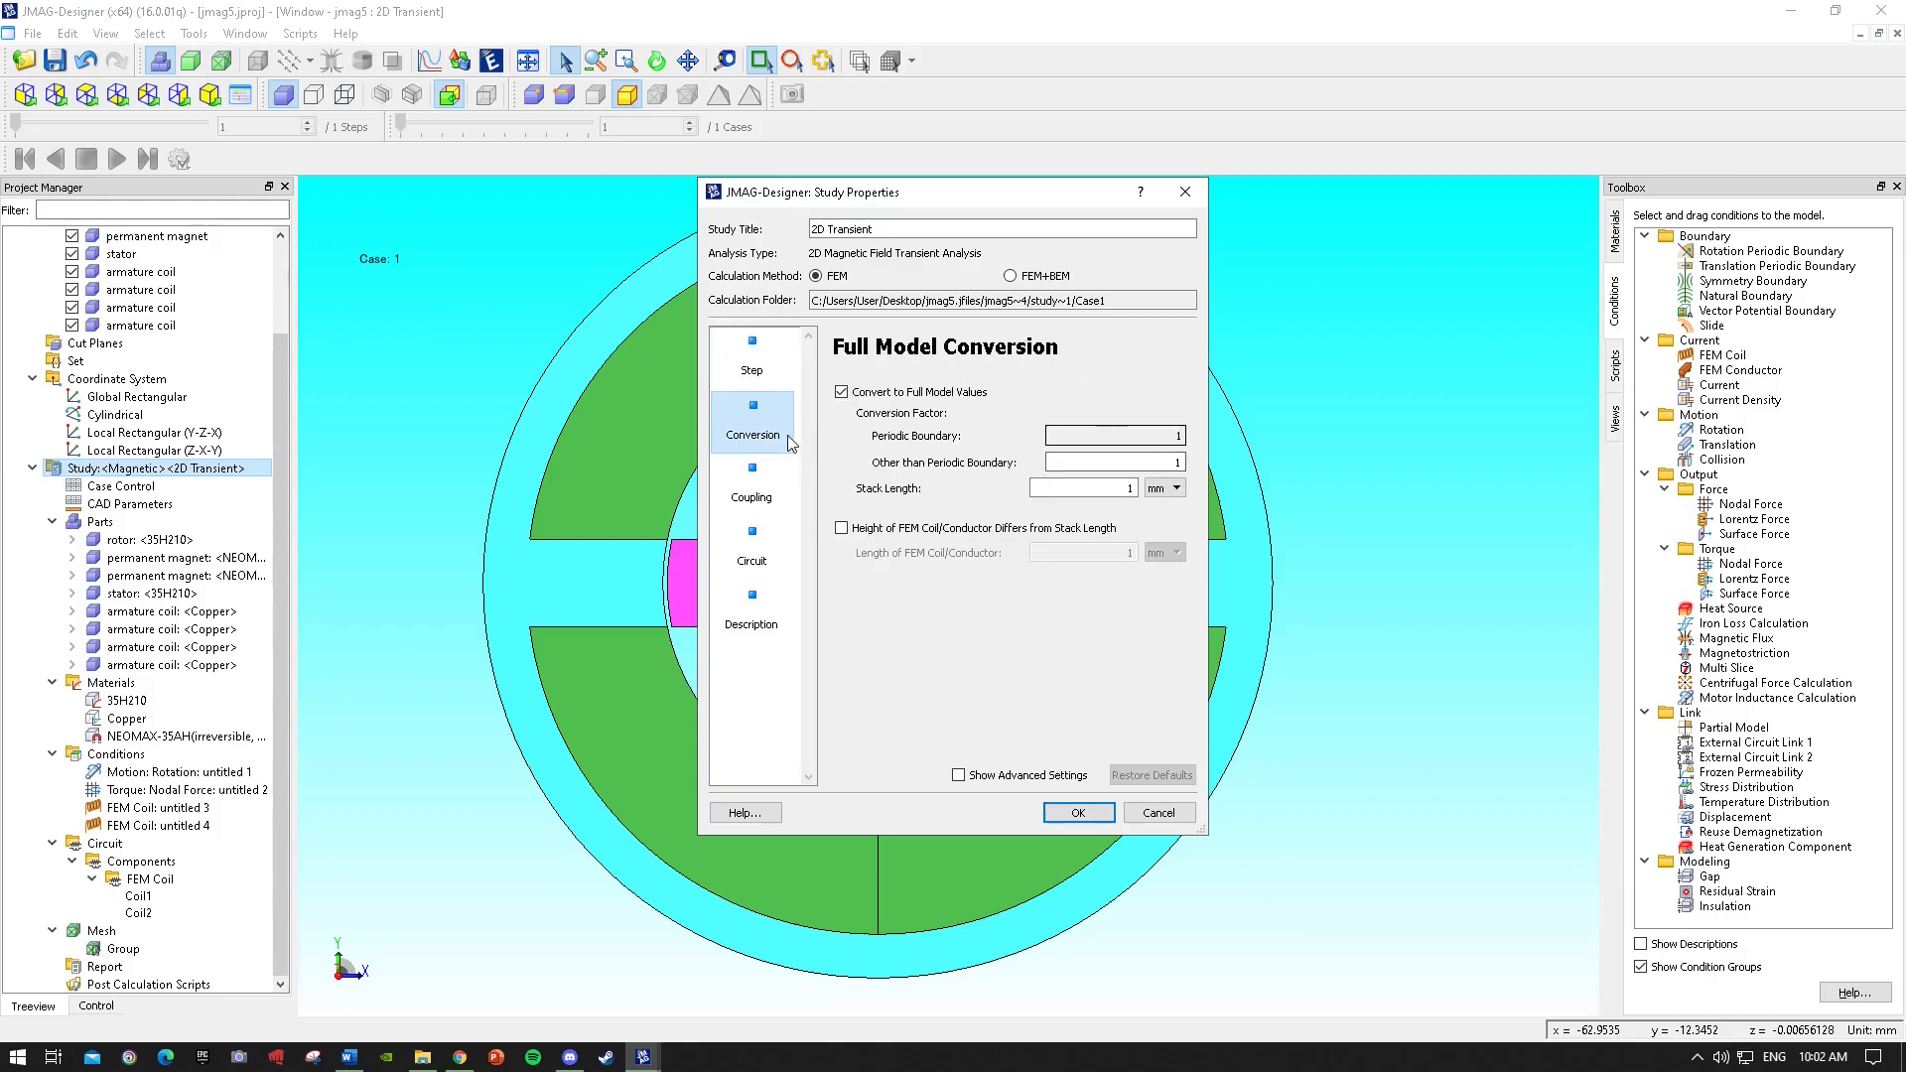
click(757, 360)
Set the step control type to Regular Intervals with an end time of 0.05 s.
click(1039, 421)
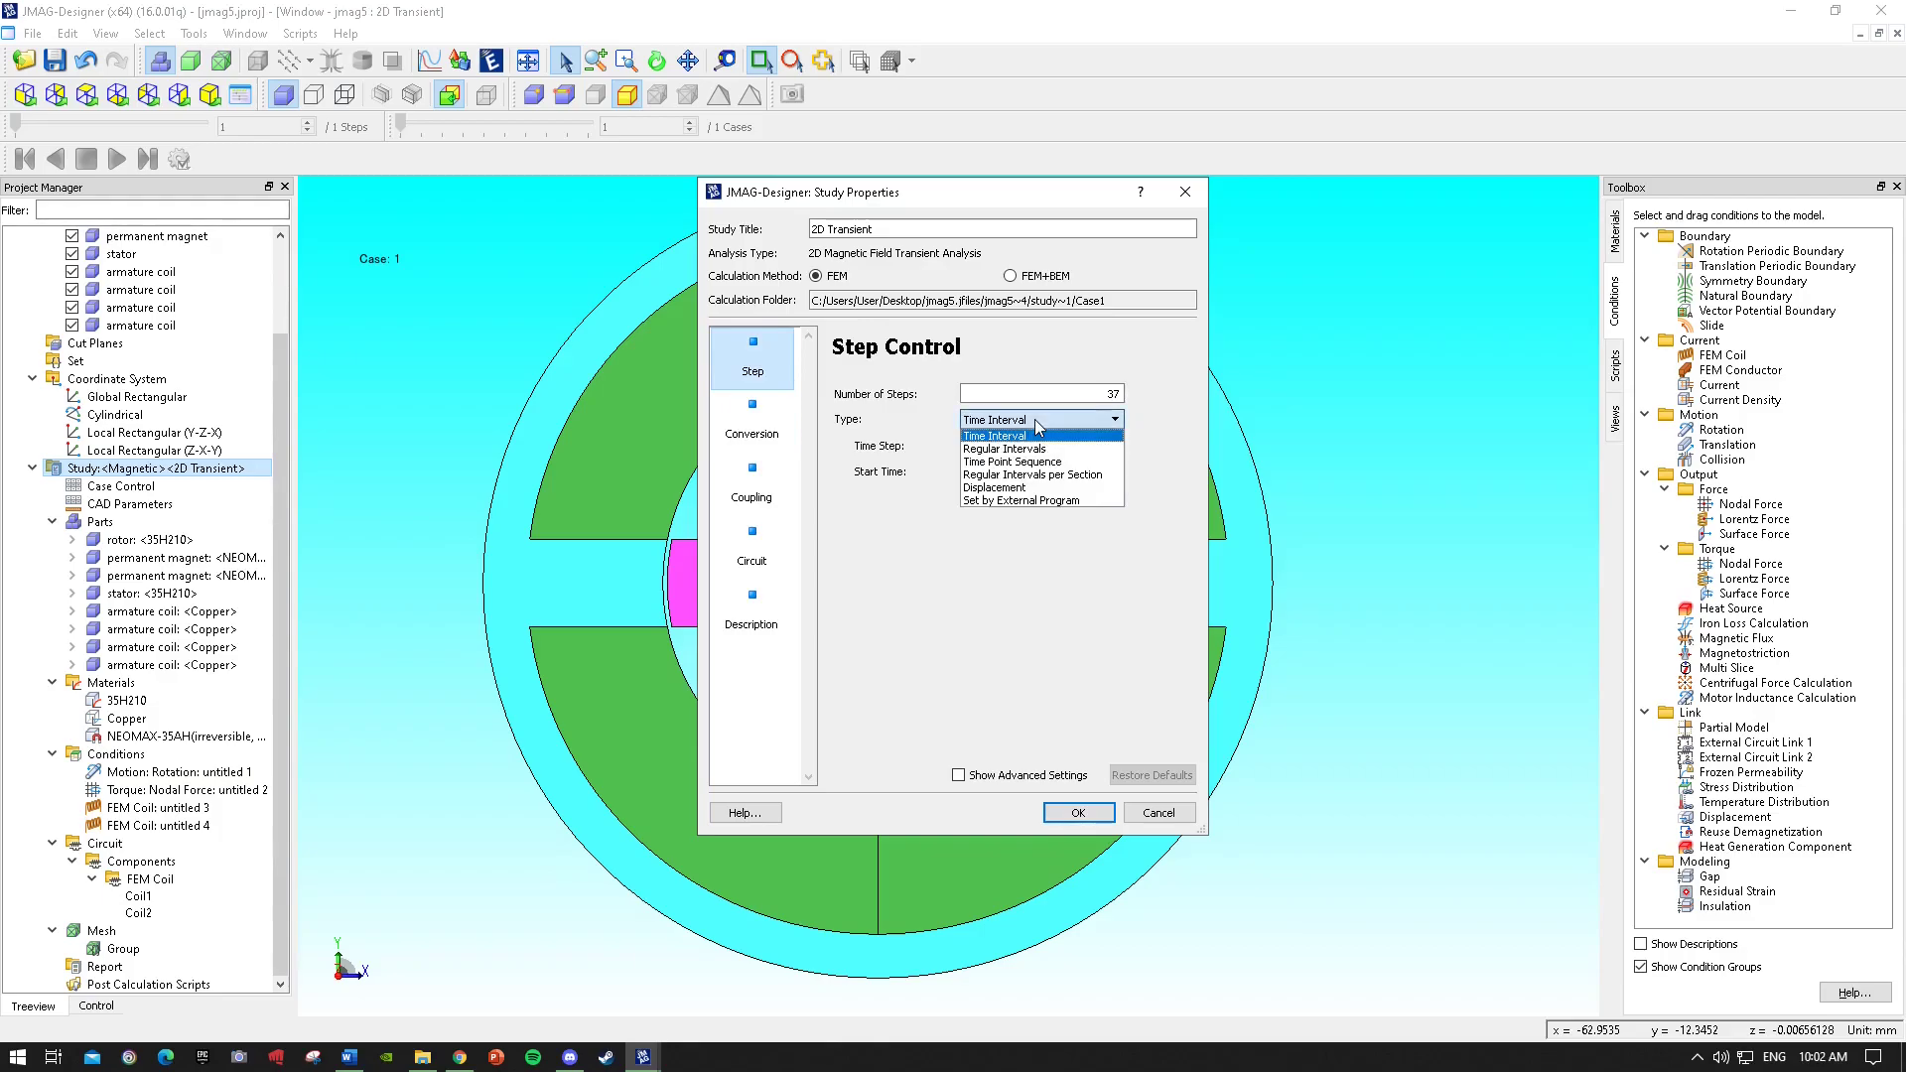
click(1026, 453)
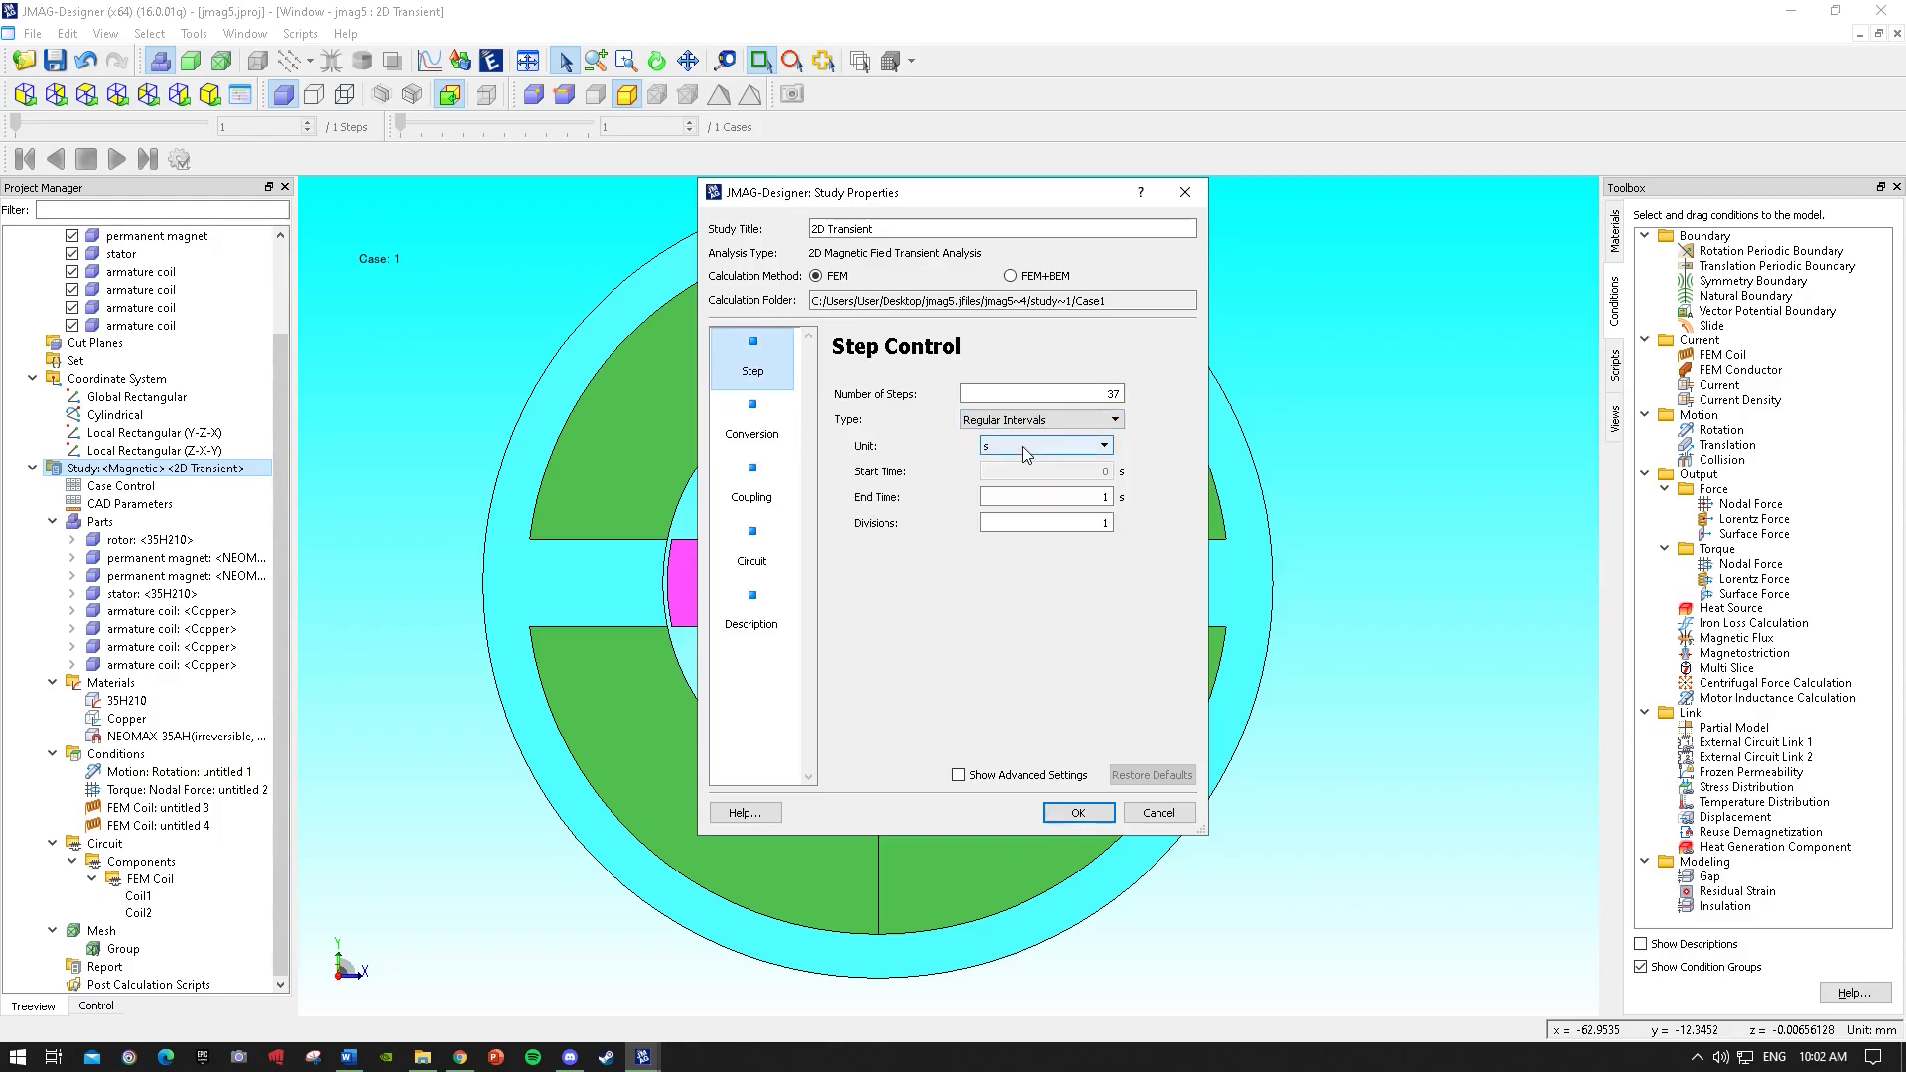
double_click(1105, 496)
text(0.05)
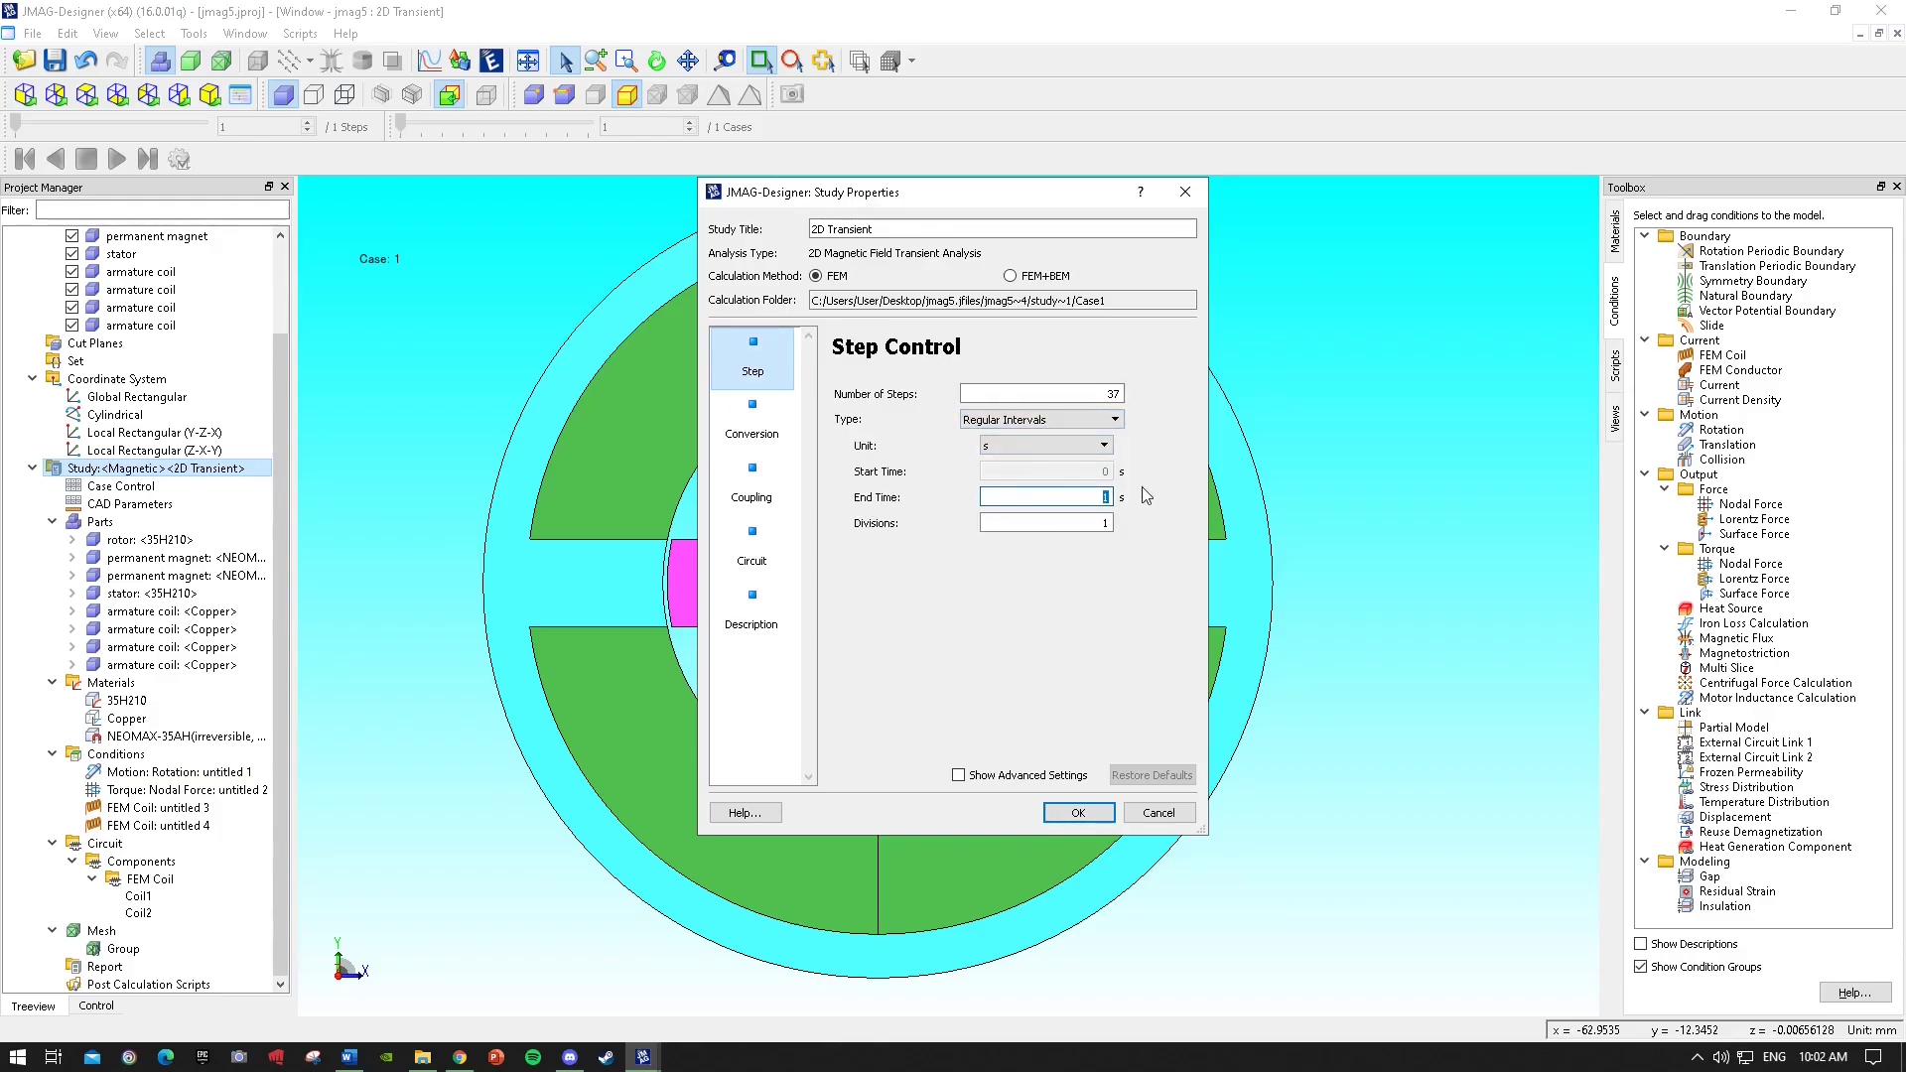
Set the full model conversion stack length to 25 mm and apply the study properties.
click(1092, 521)
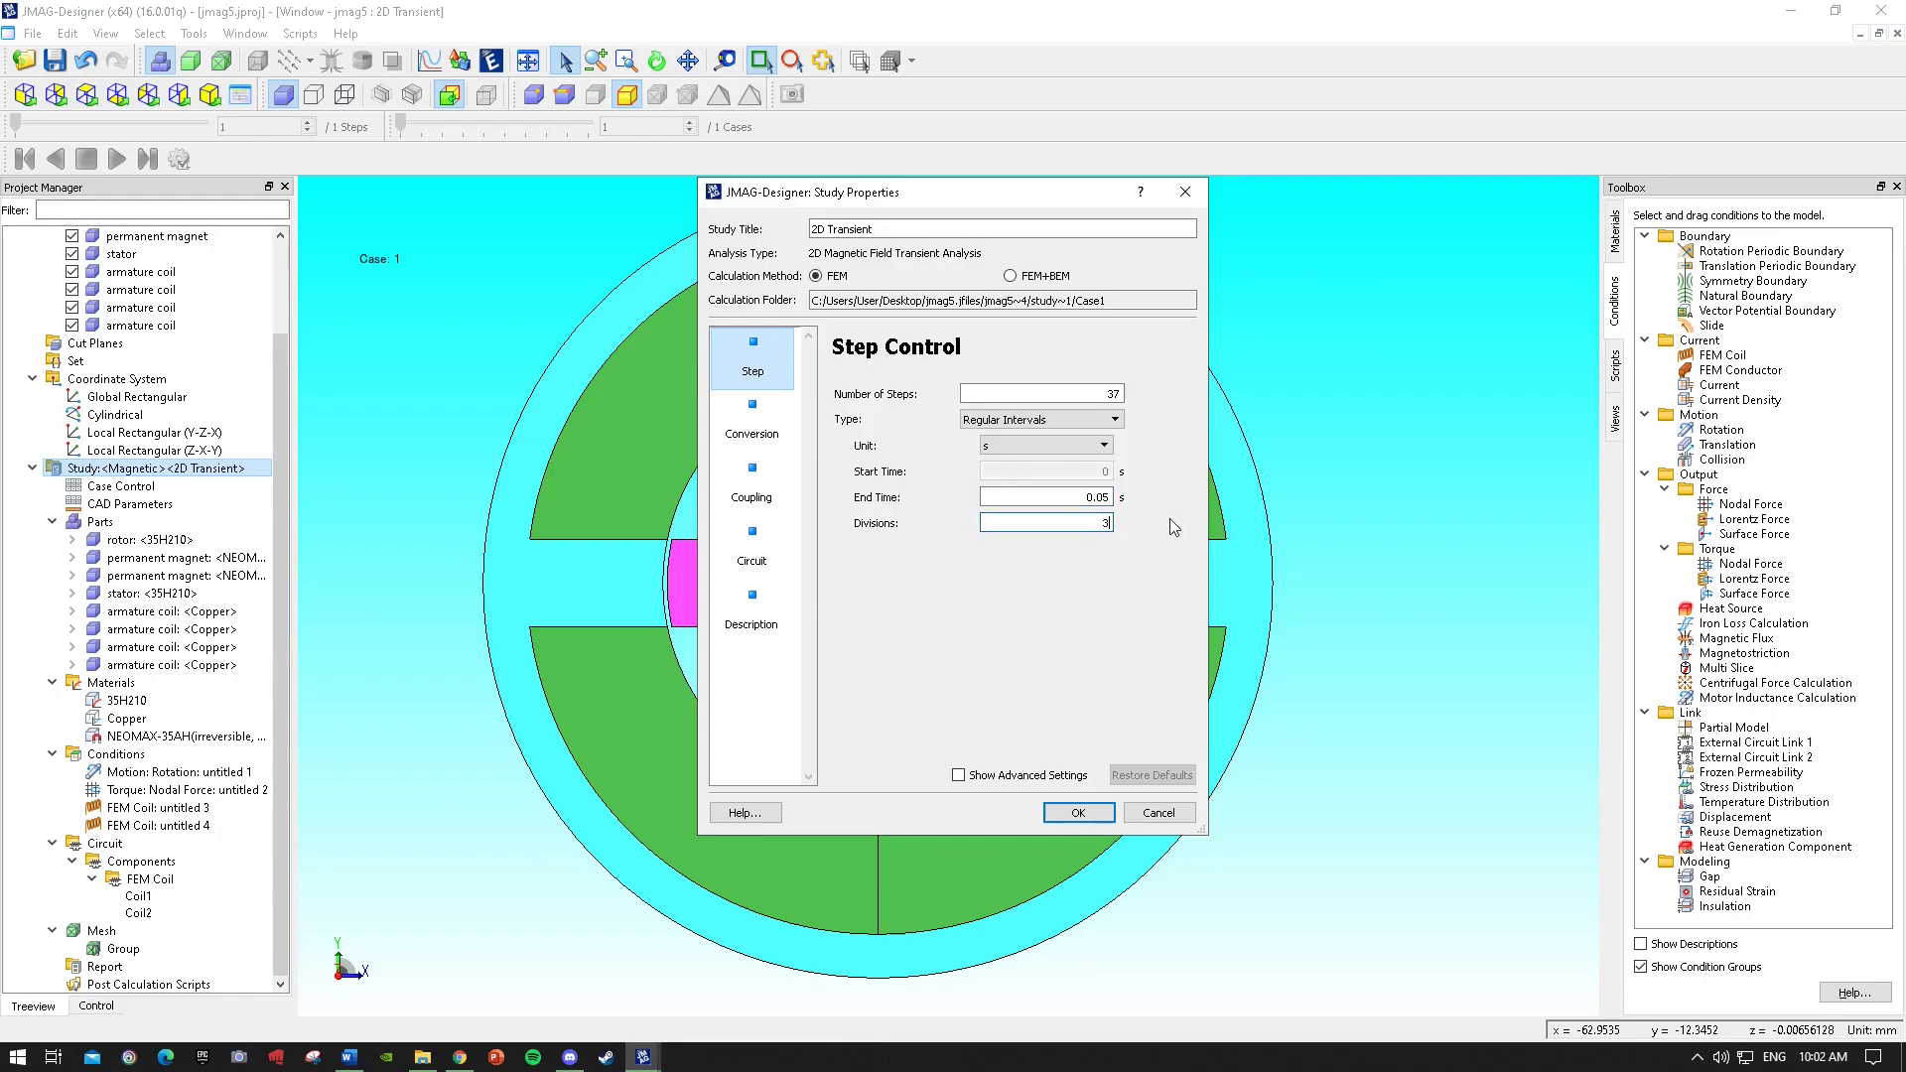
click(752, 422)
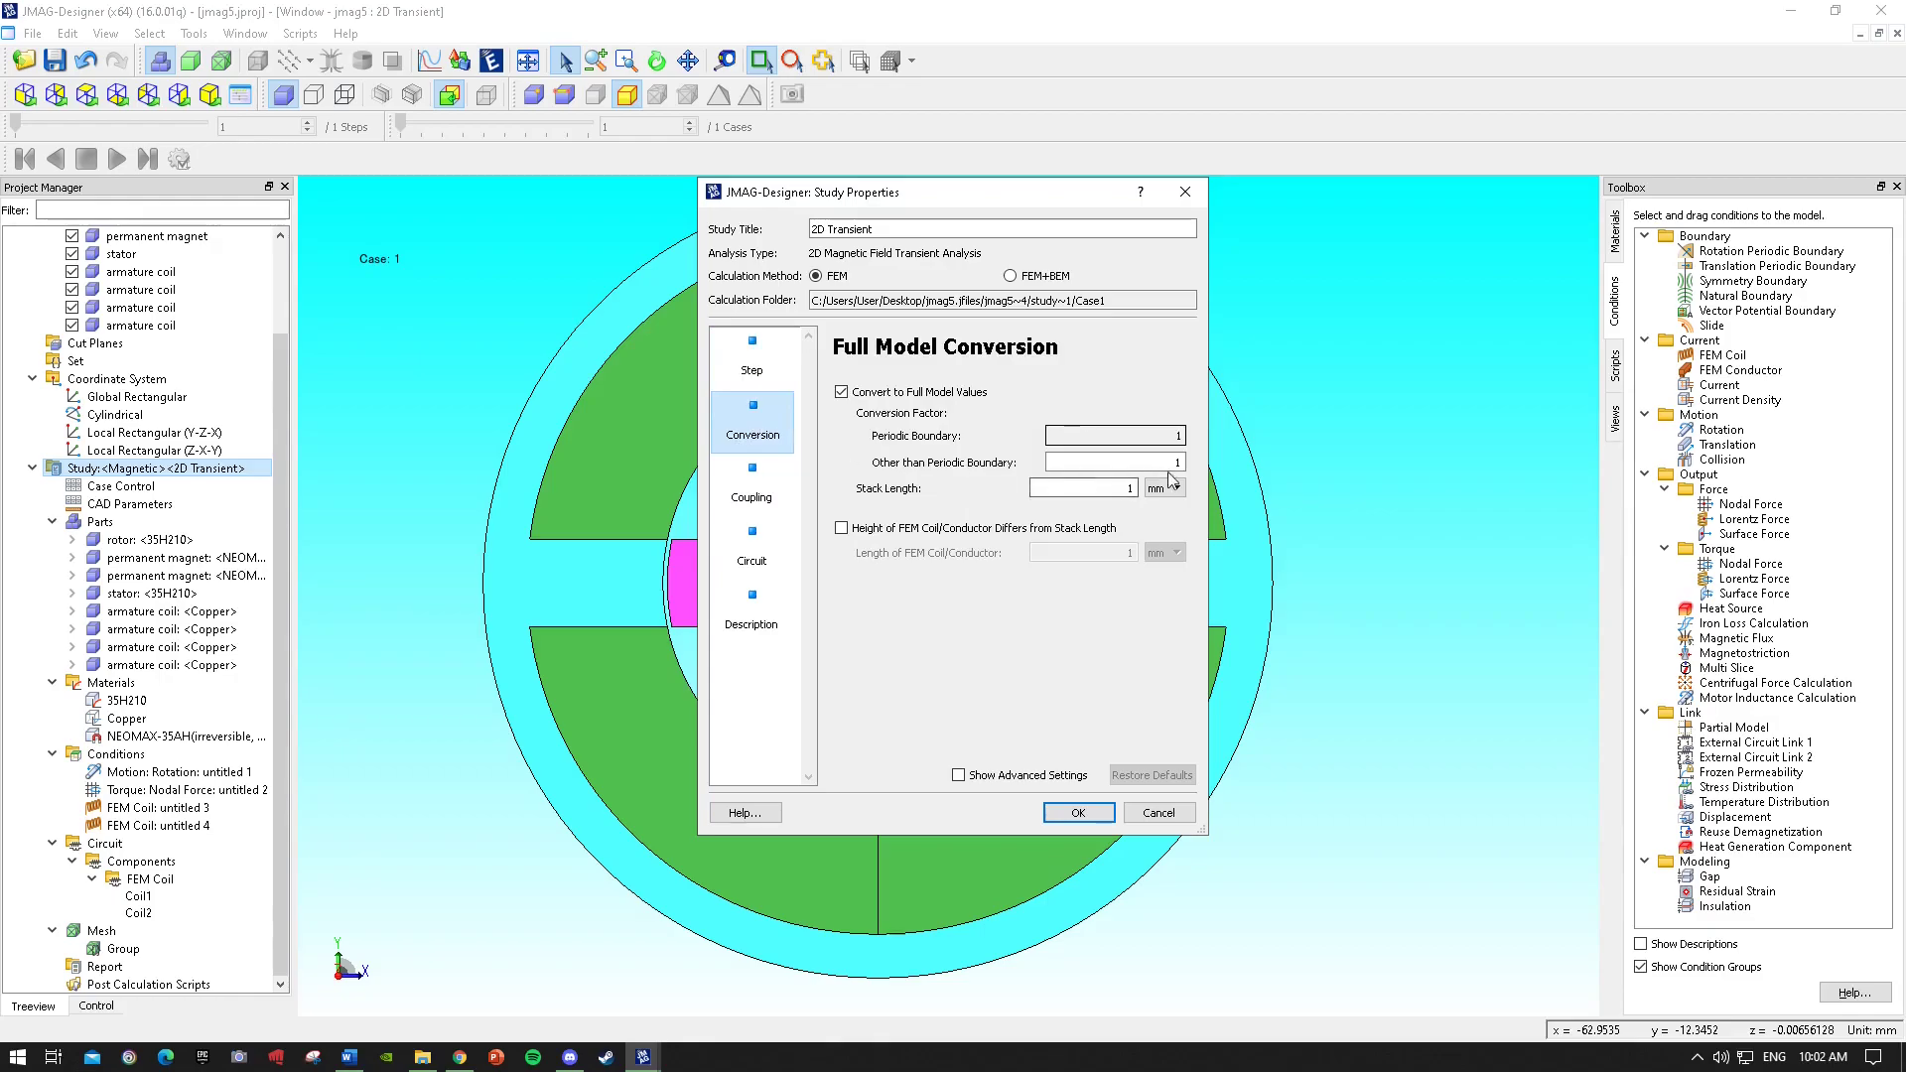
click(1112, 488)
click(751, 369)
click(749, 422)
click(751, 382)
click(751, 422)
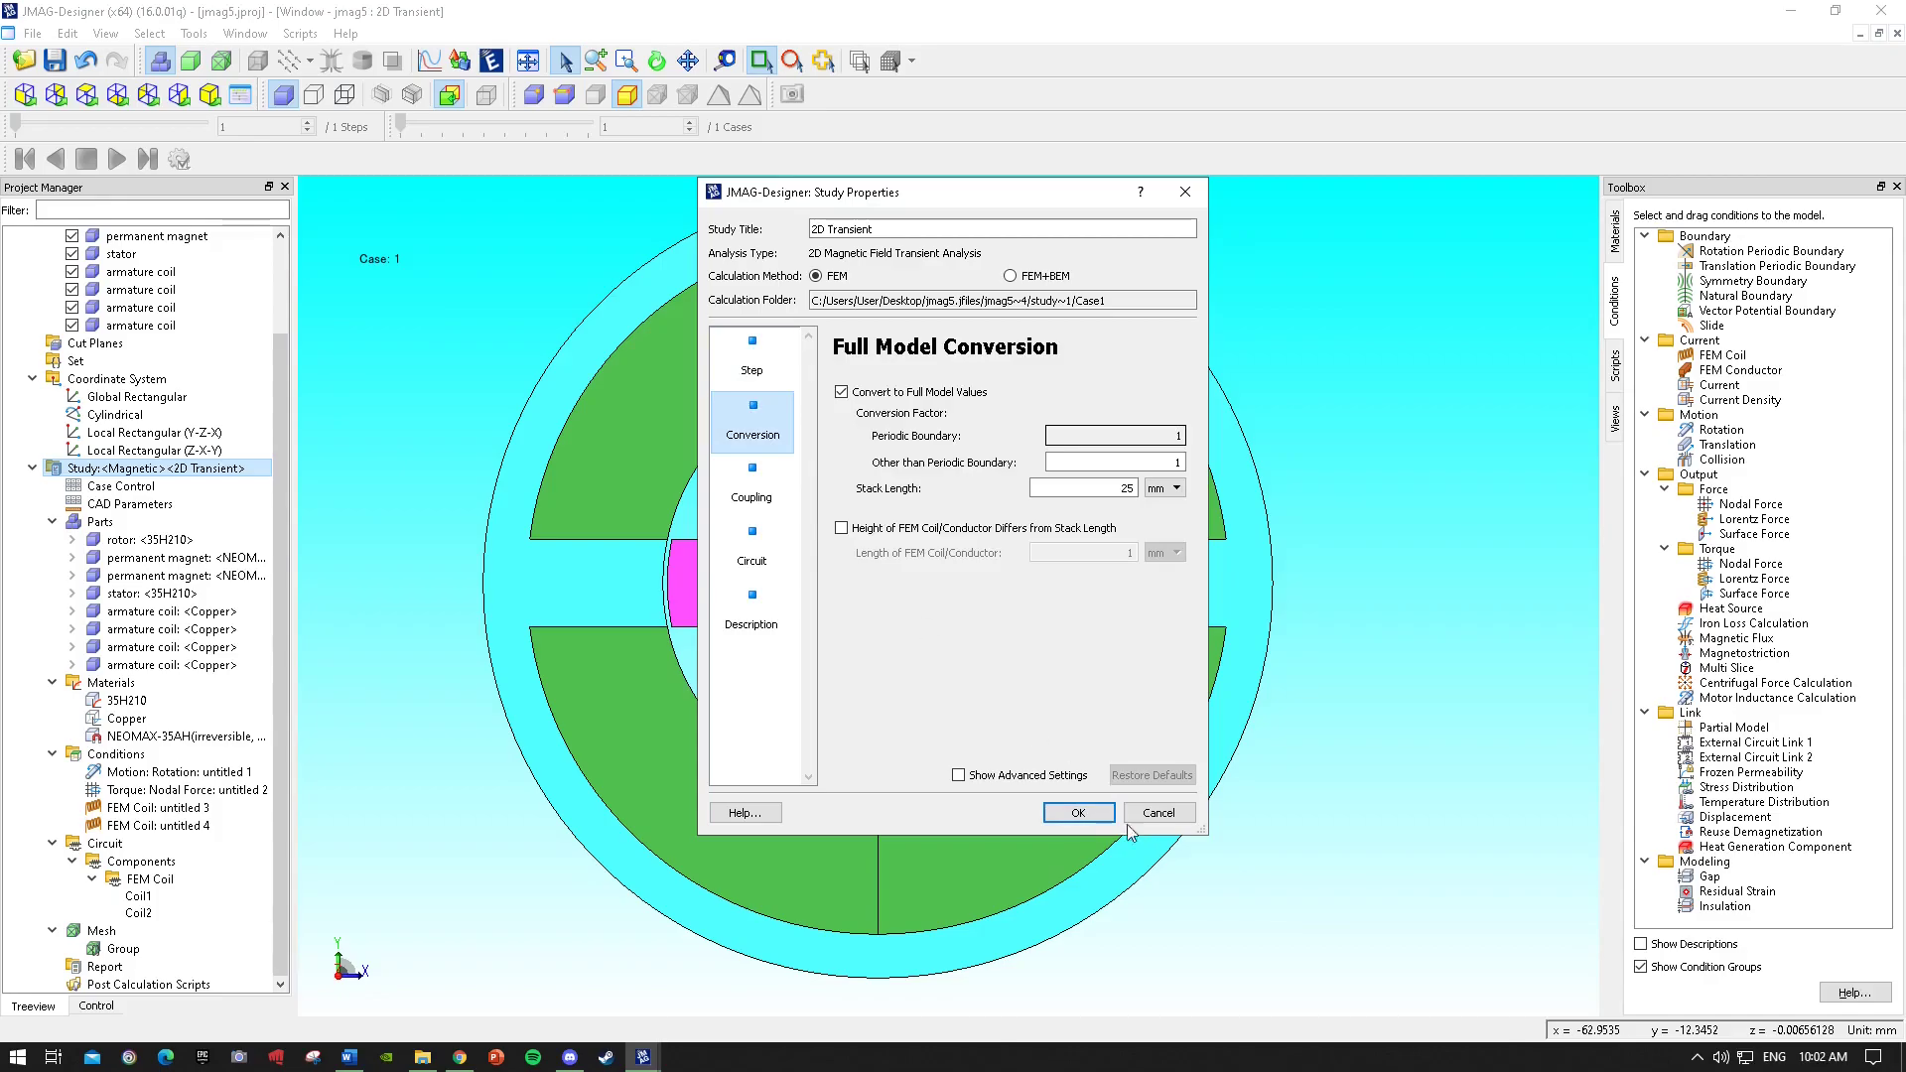
click(1091, 814)
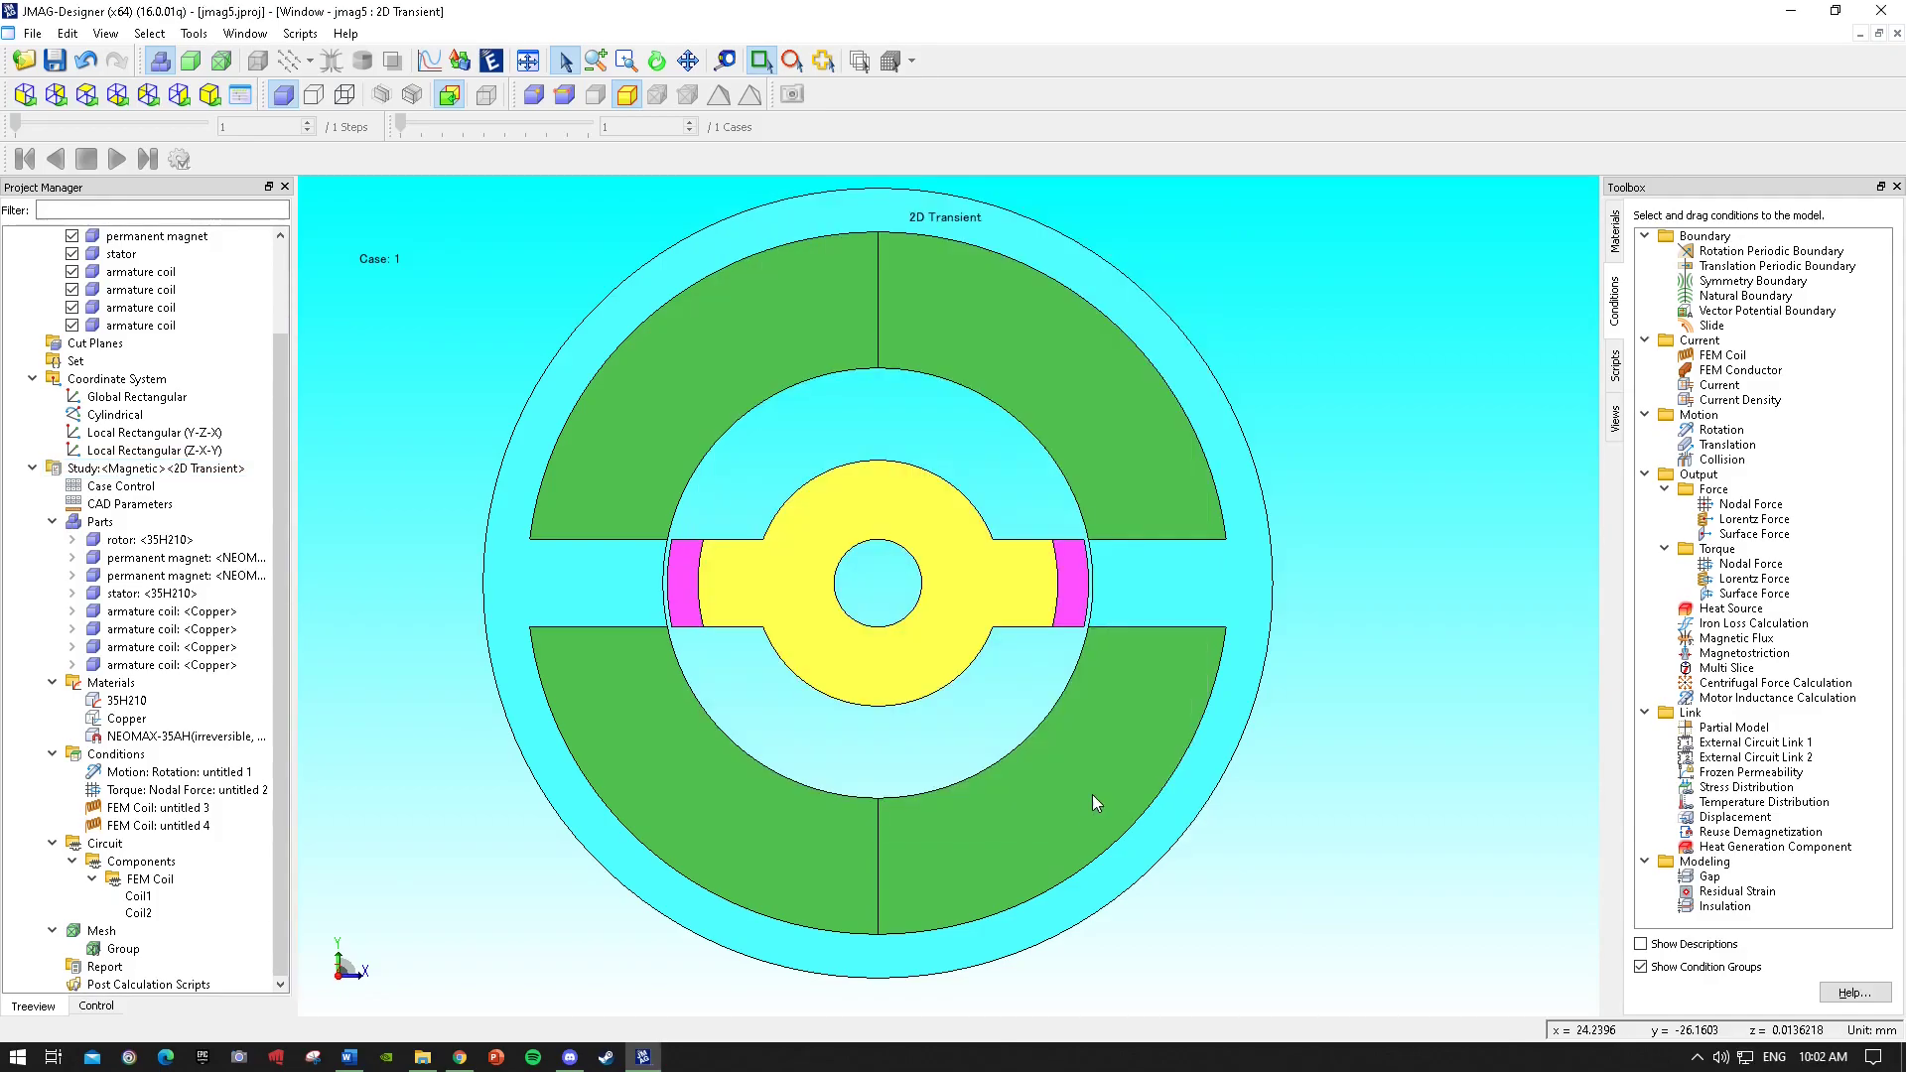
Open the mesh properties to review the slide mesh settings and close them.
click(99, 932)
right_click(100, 940)
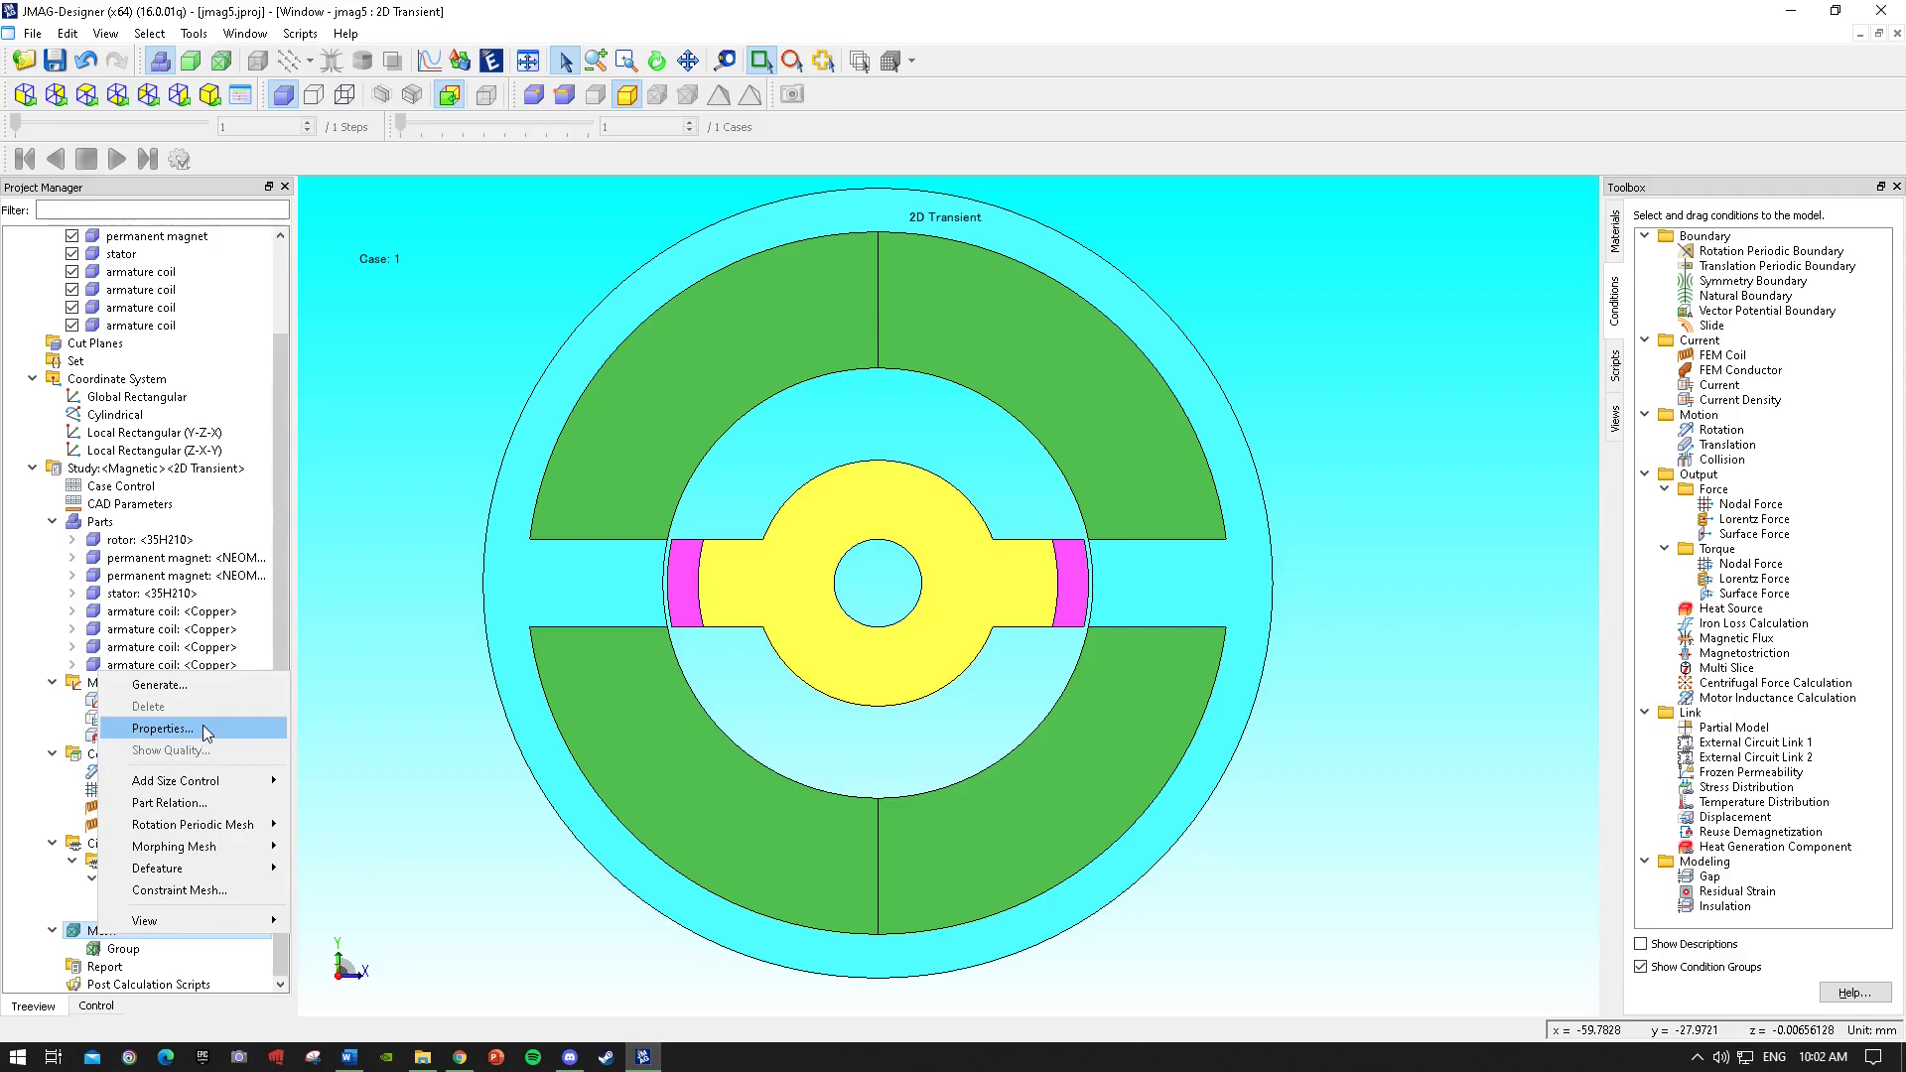
mouse_move(211, 782)
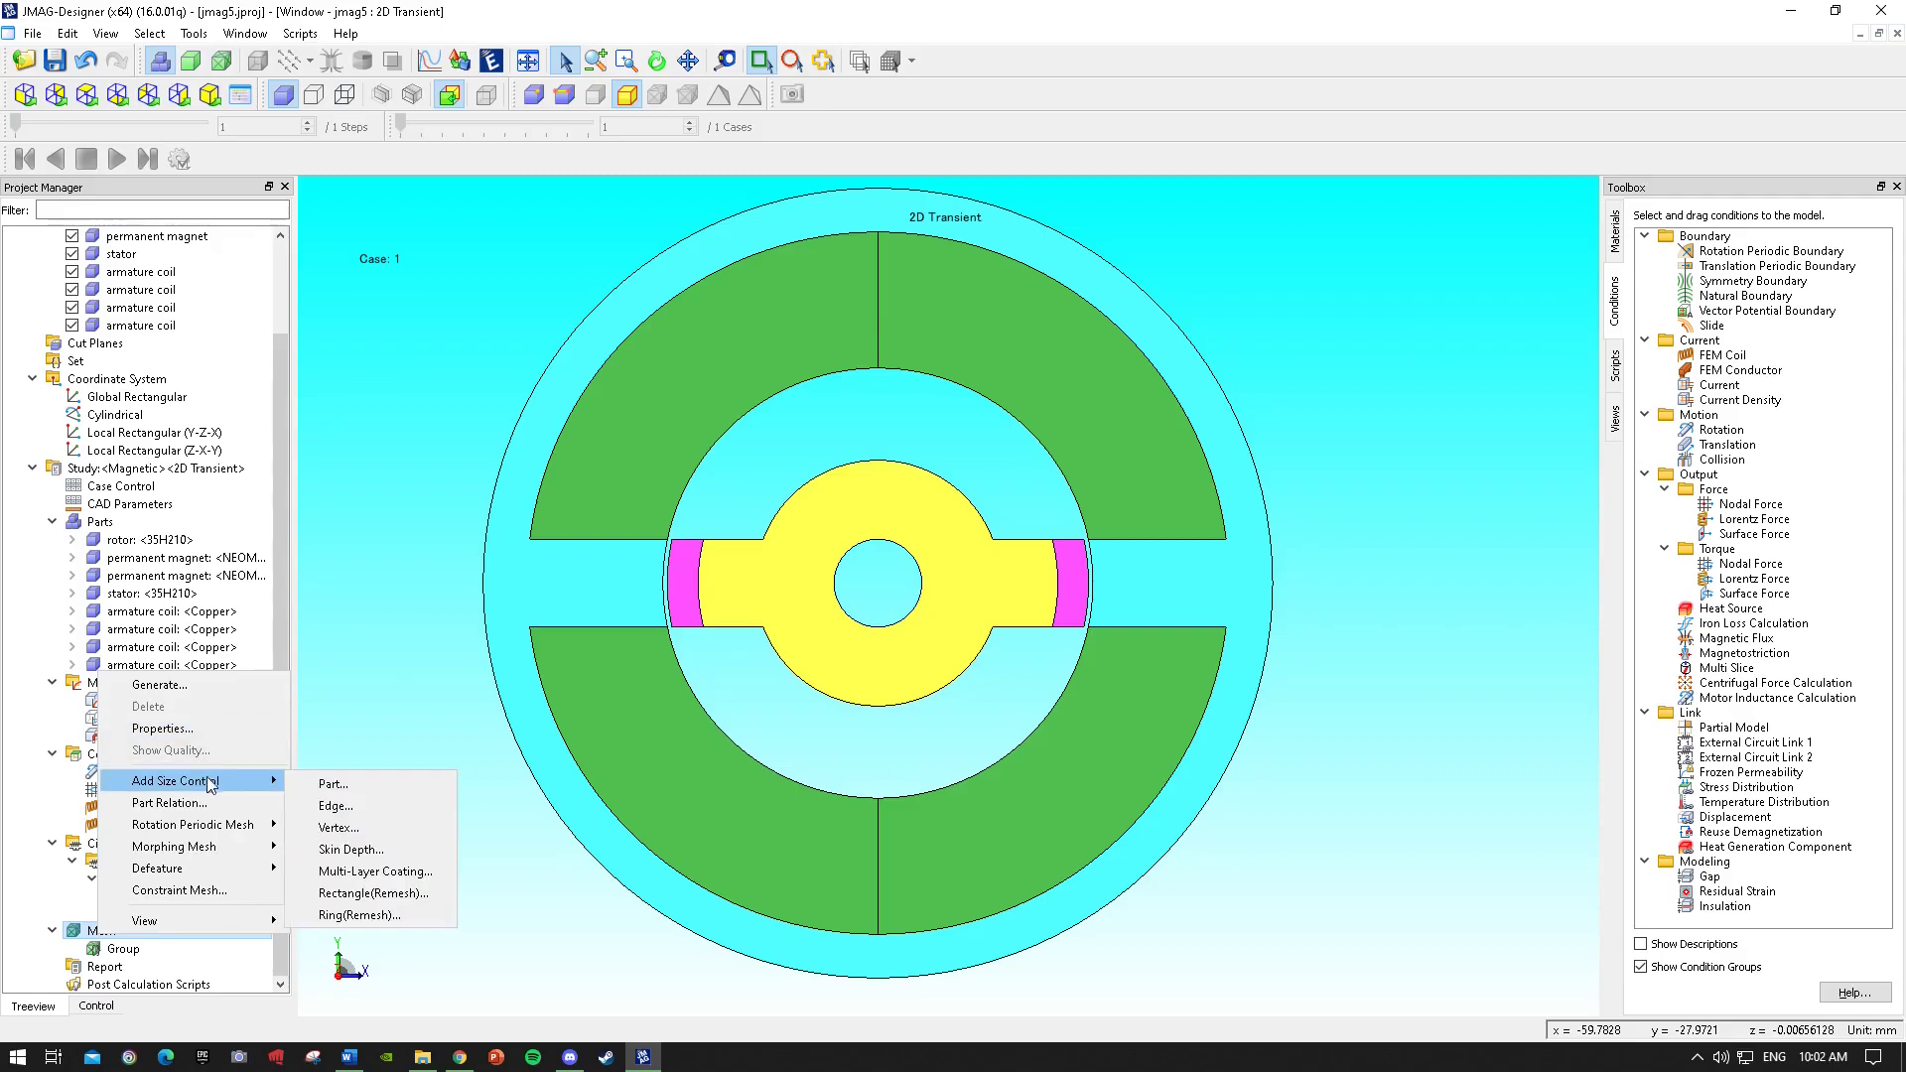
click(183, 729)
click(761, 334)
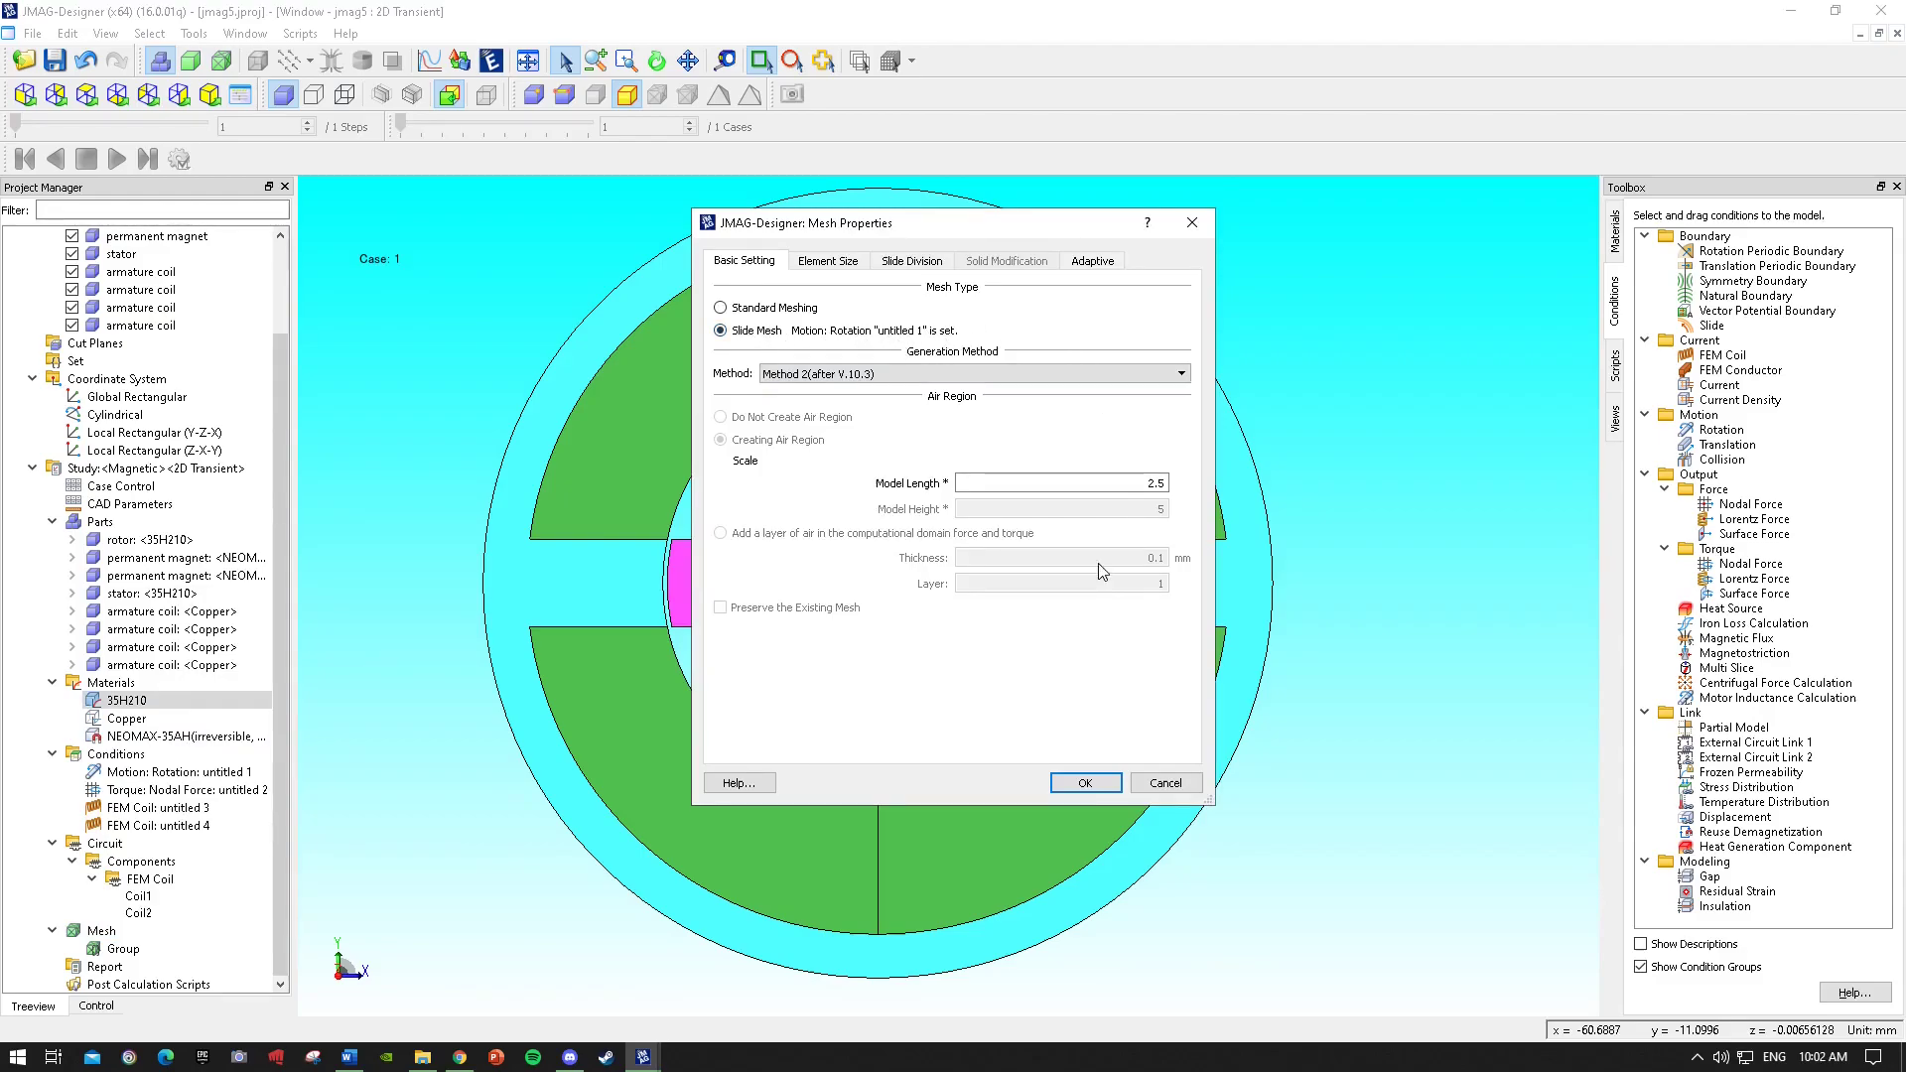
click(1086, 783)
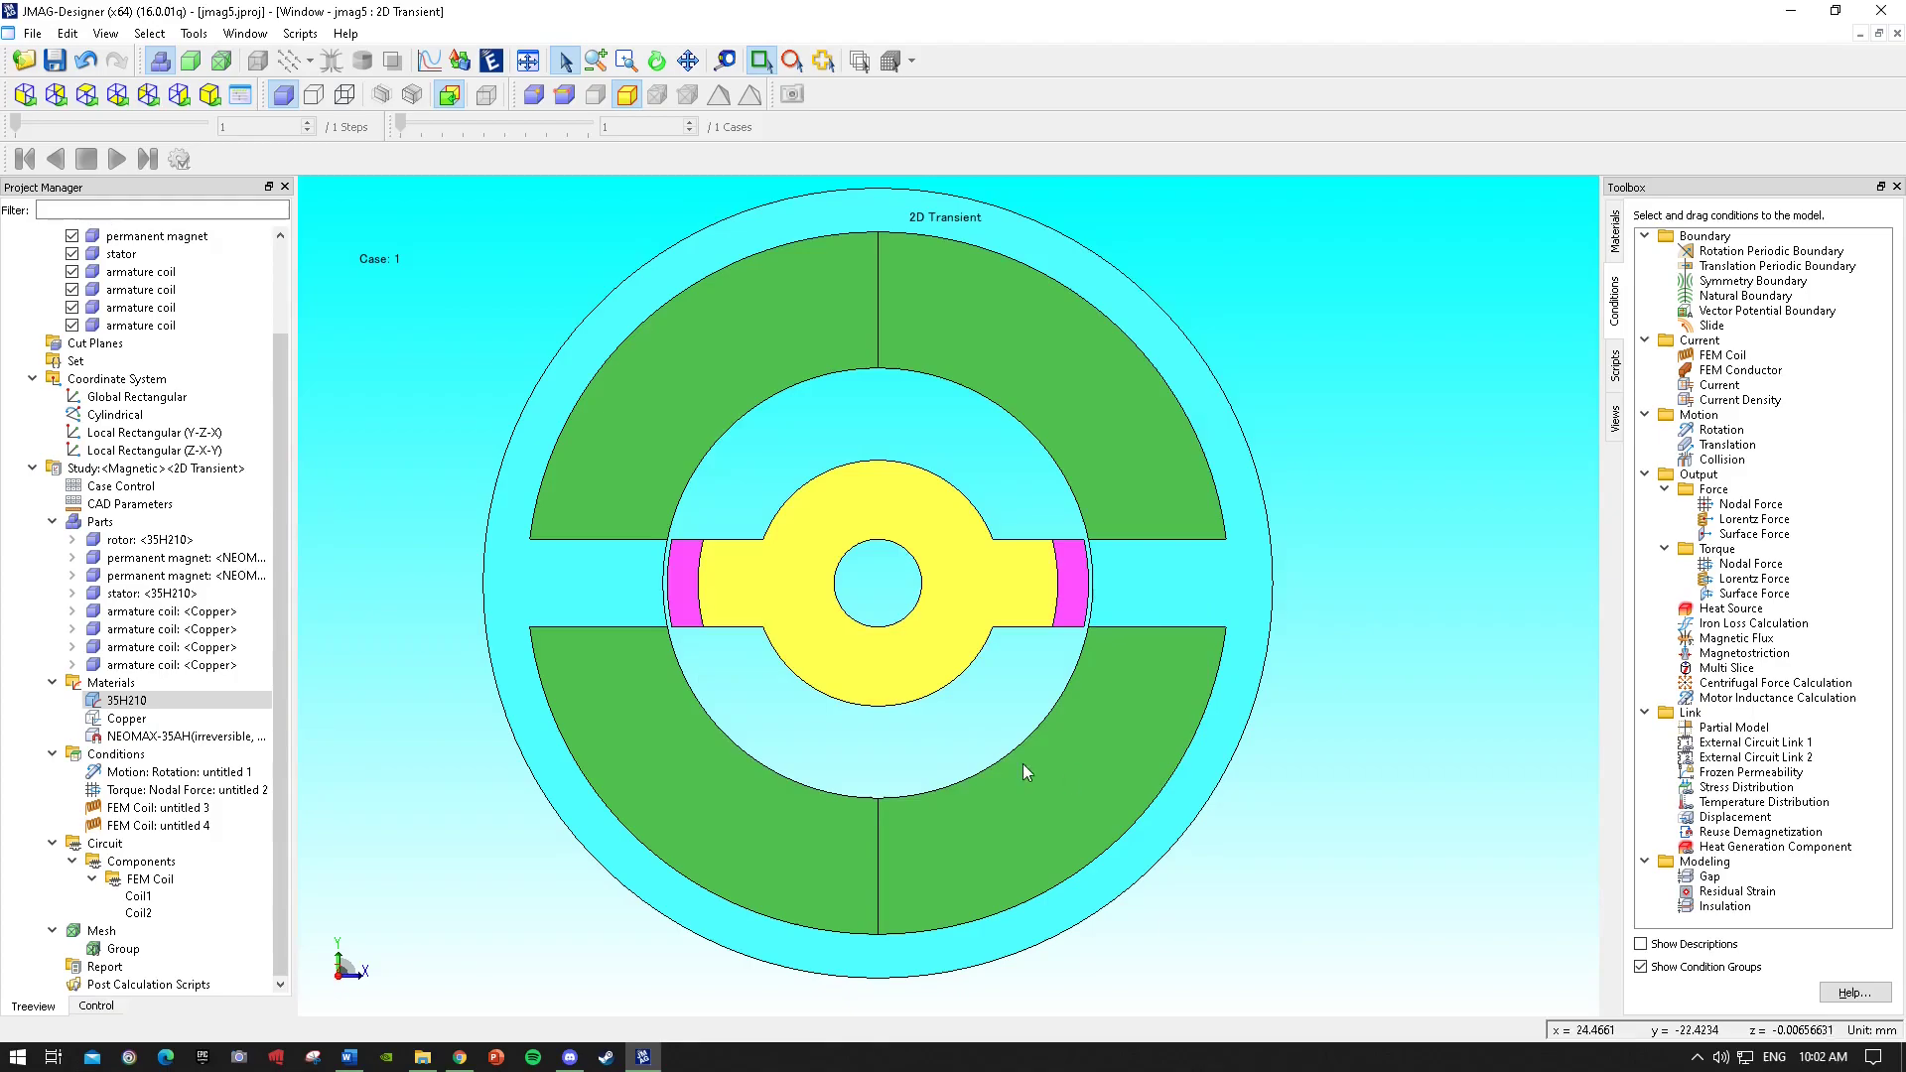
Add a part element size control of 7 mm applied to all parts of the model.
click(102, 933)
right_click(104, 936)
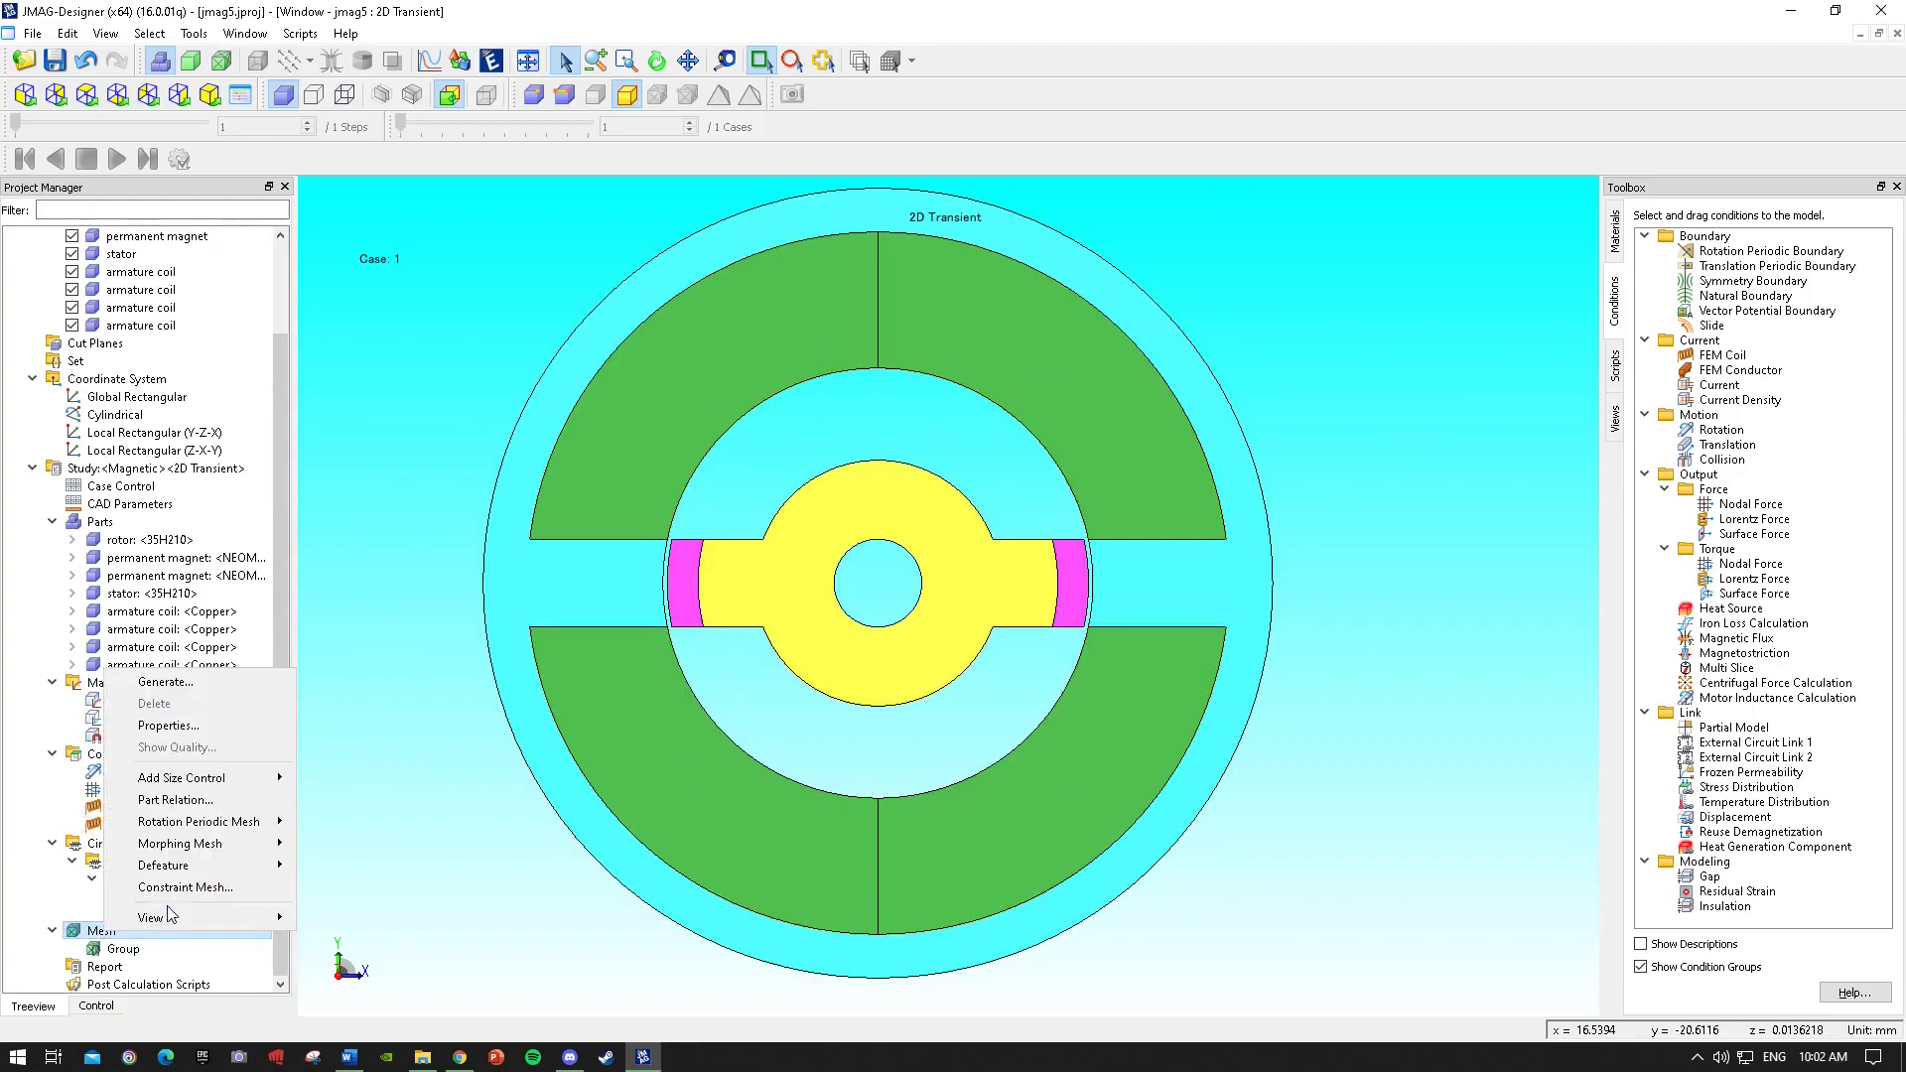
mouse_move(224, 776)
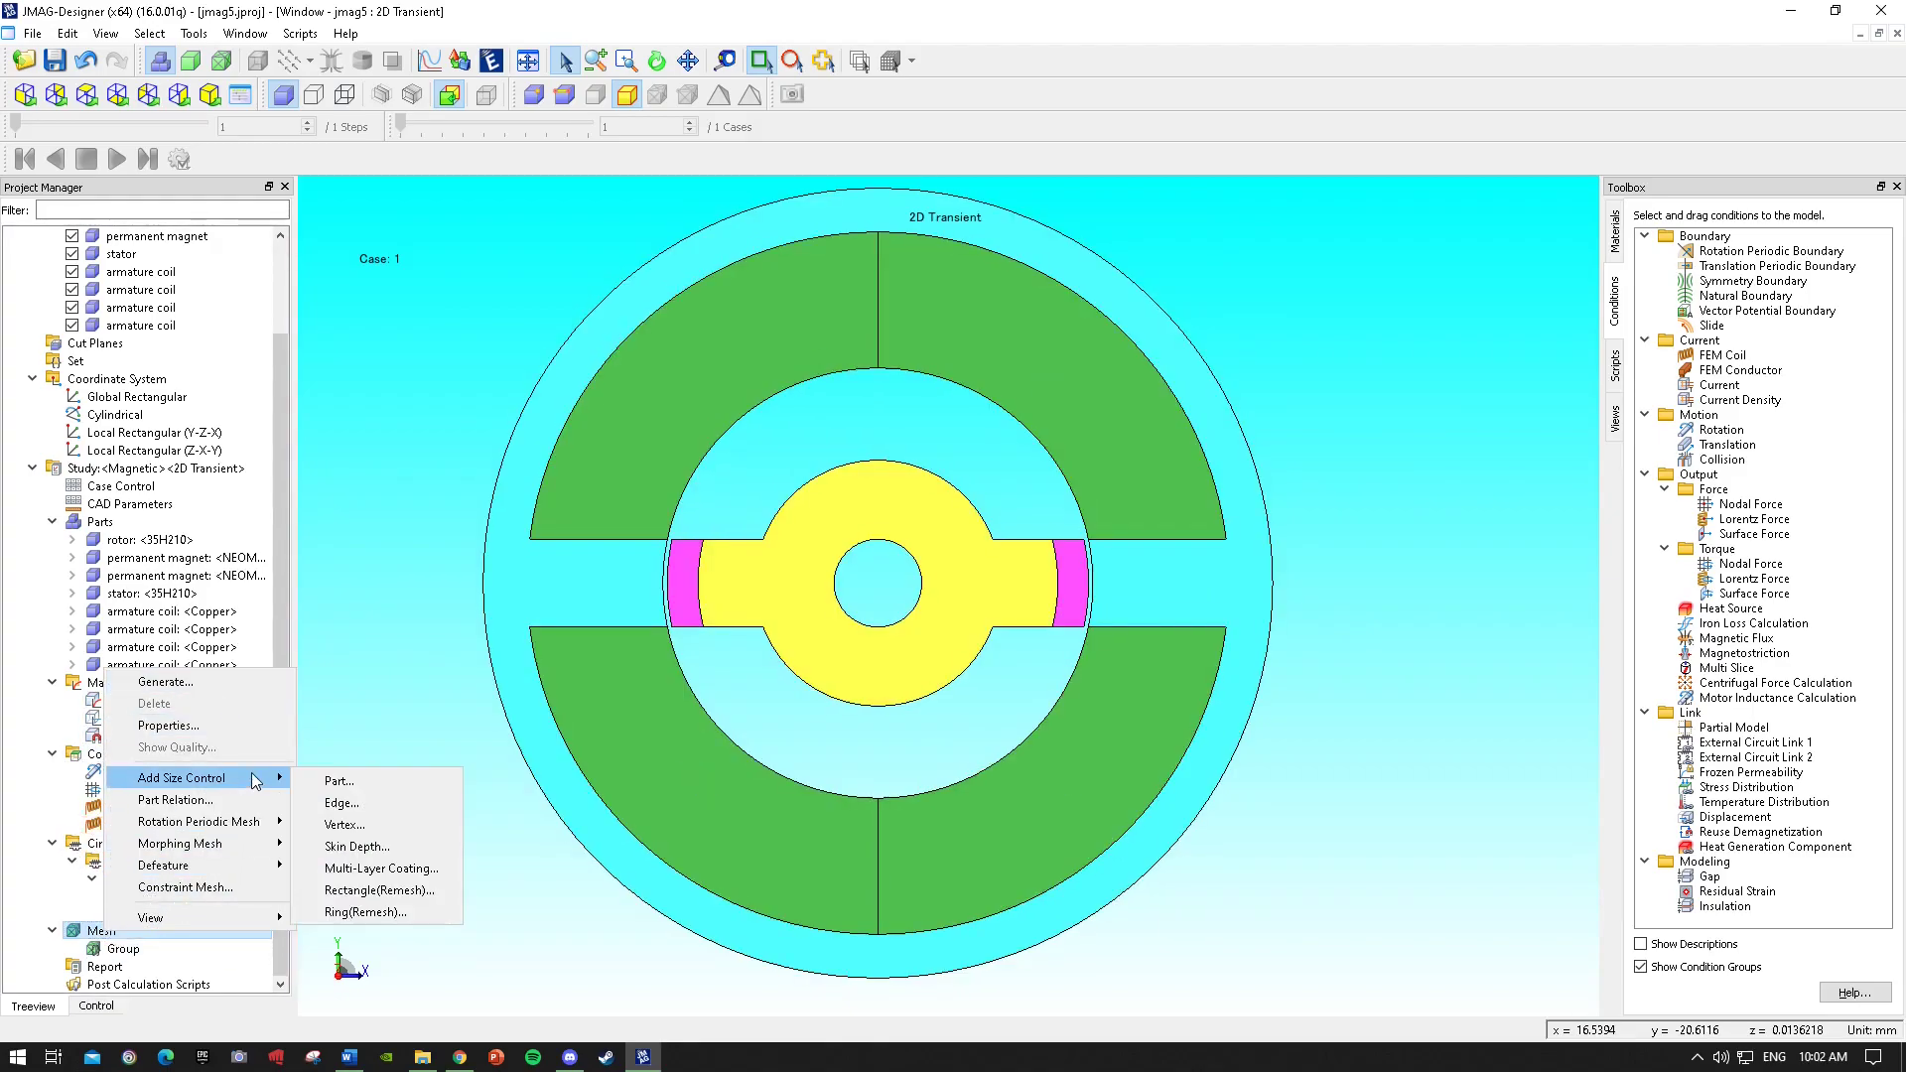
click(361, 779)
scroll(550, 610, down, 2)
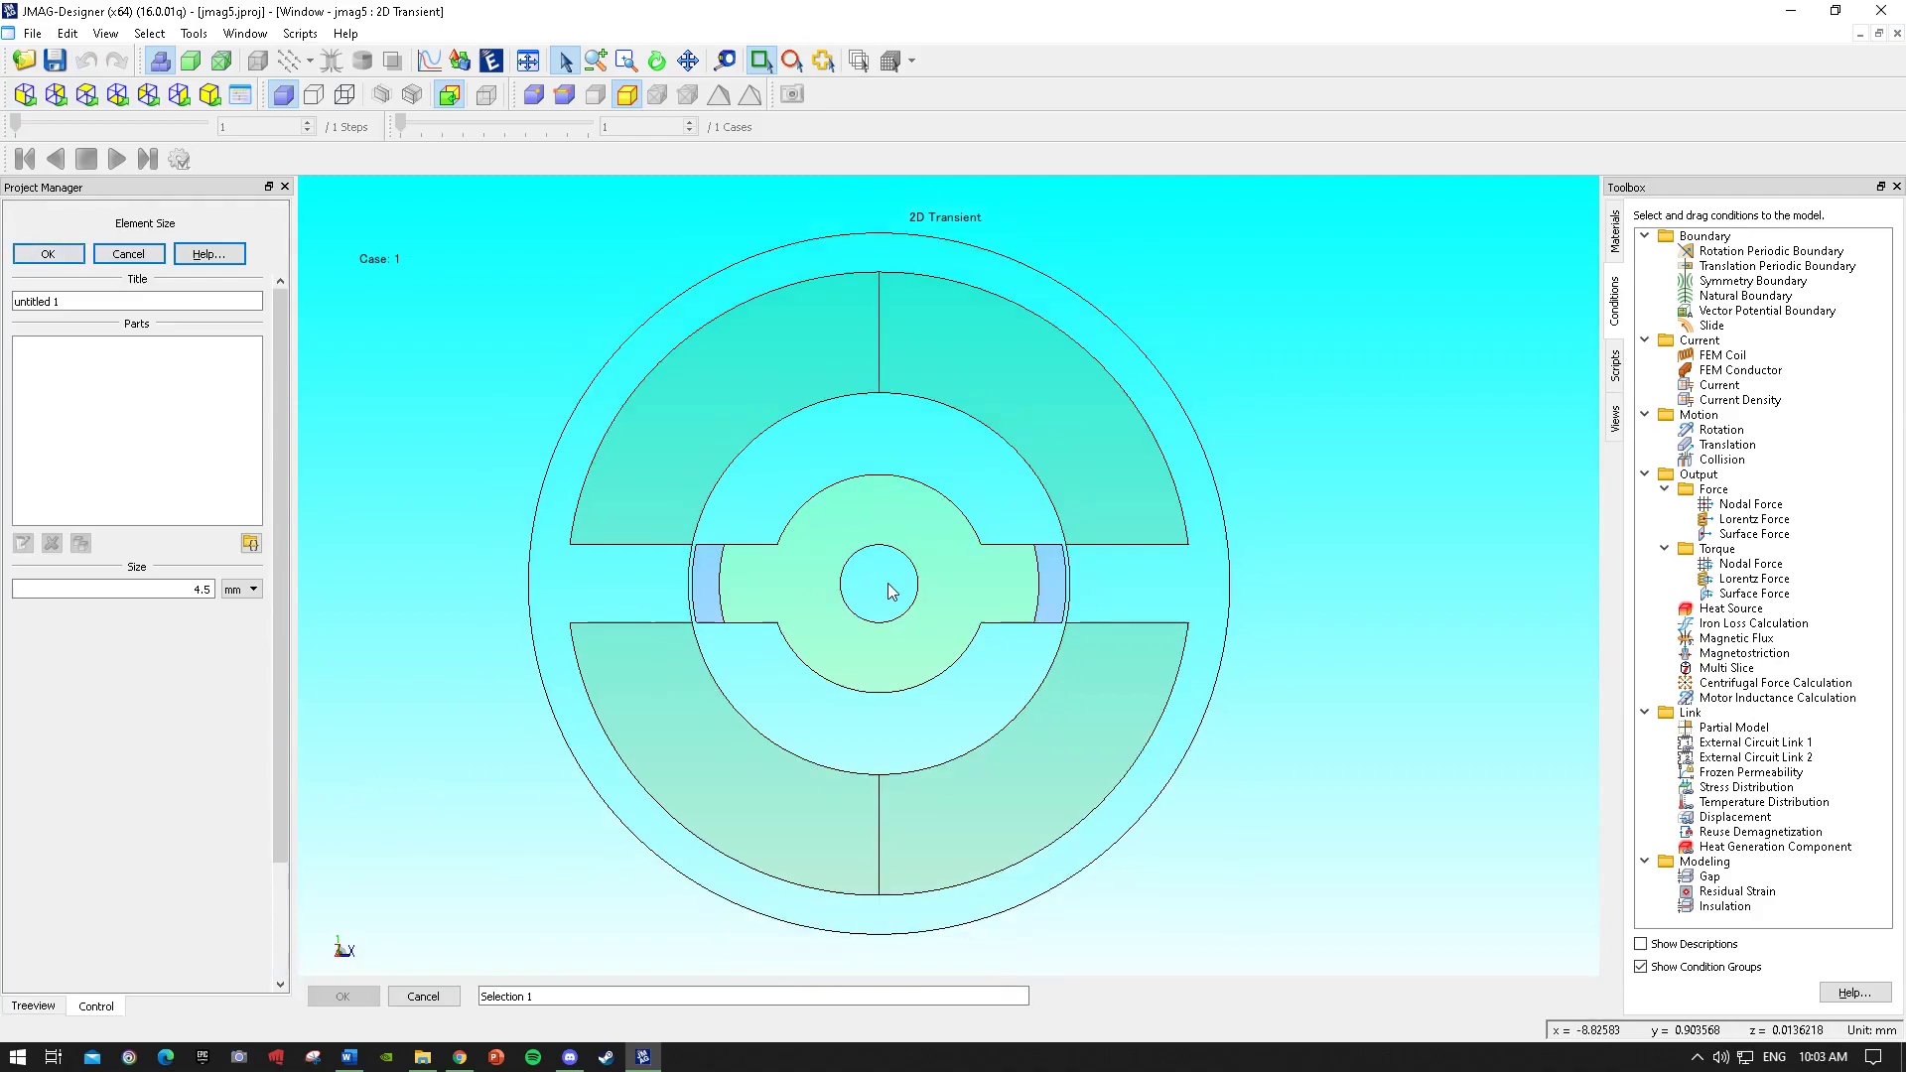
drag(433, 248, 1234, 941)
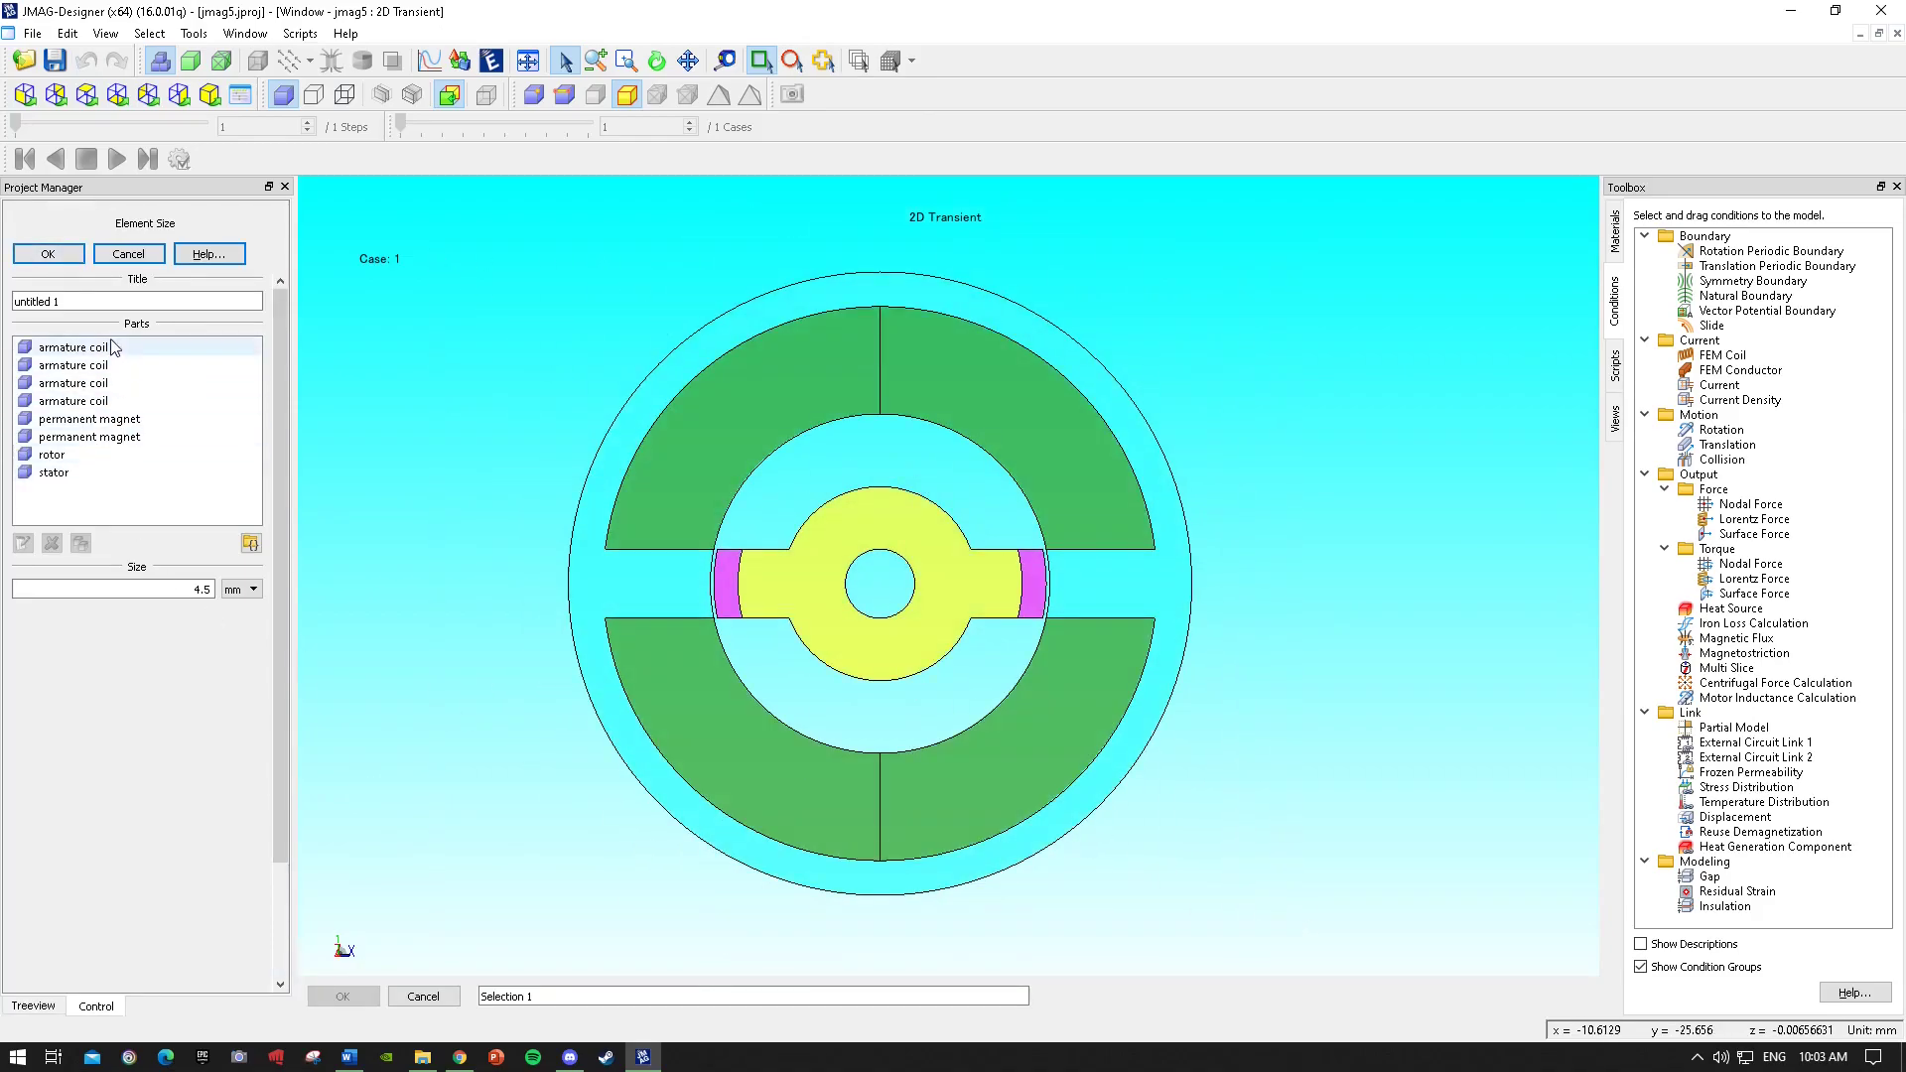
double_click(210, 589)
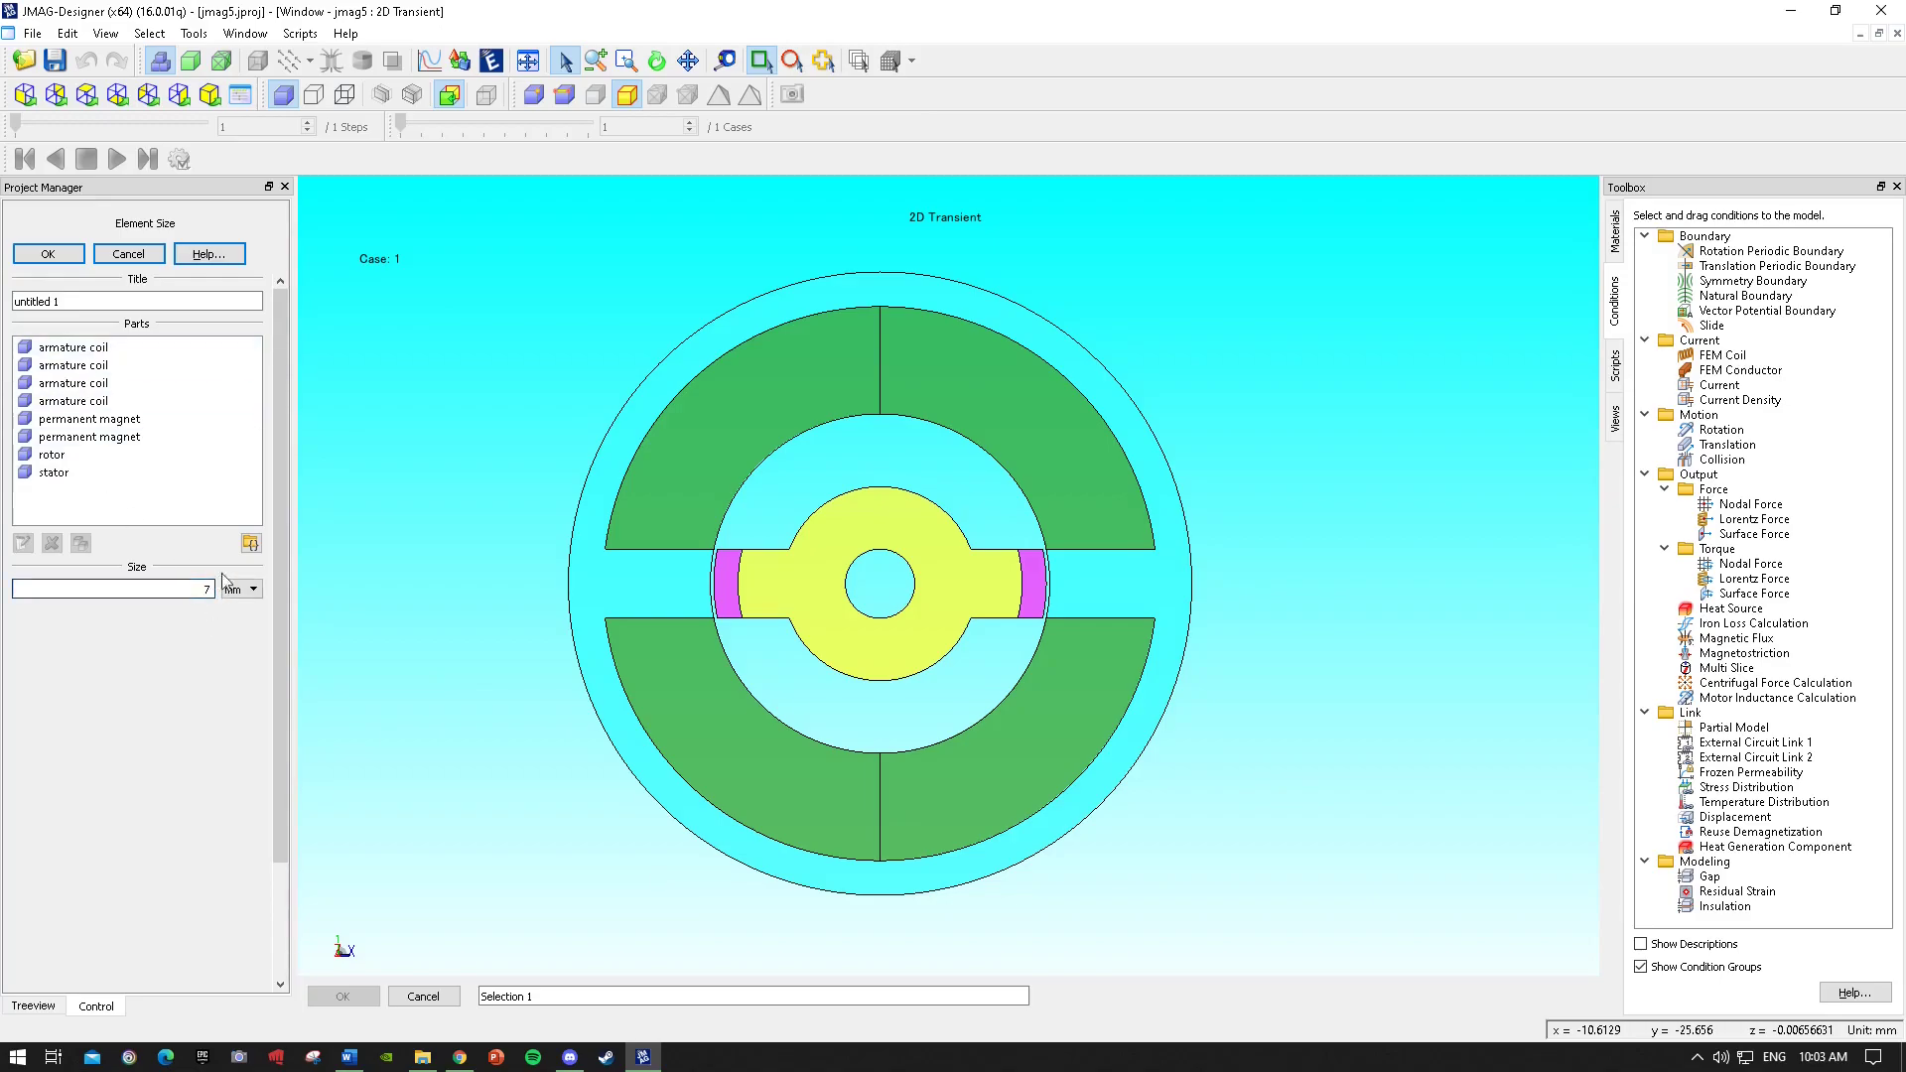
click(48, 257)
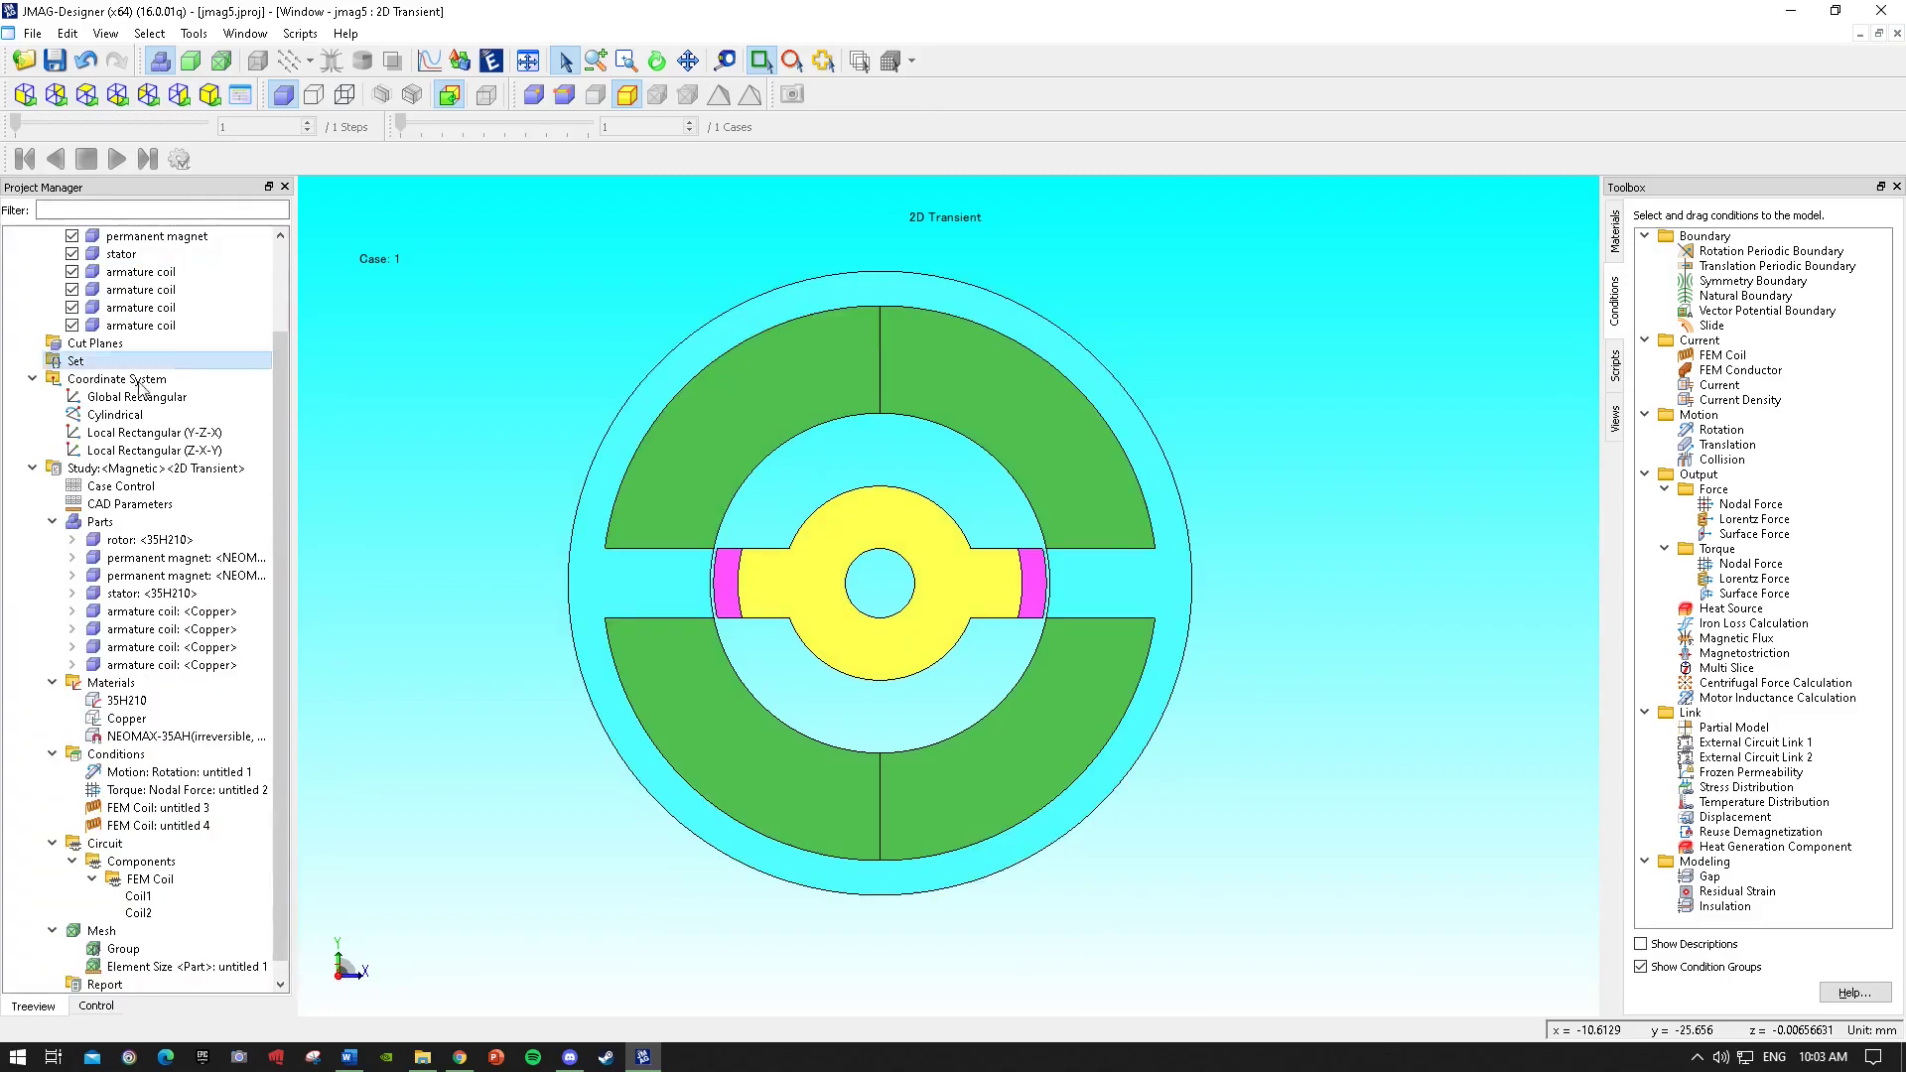
Run the 2D Transient study and close the calculation messages.
click(198, 576)
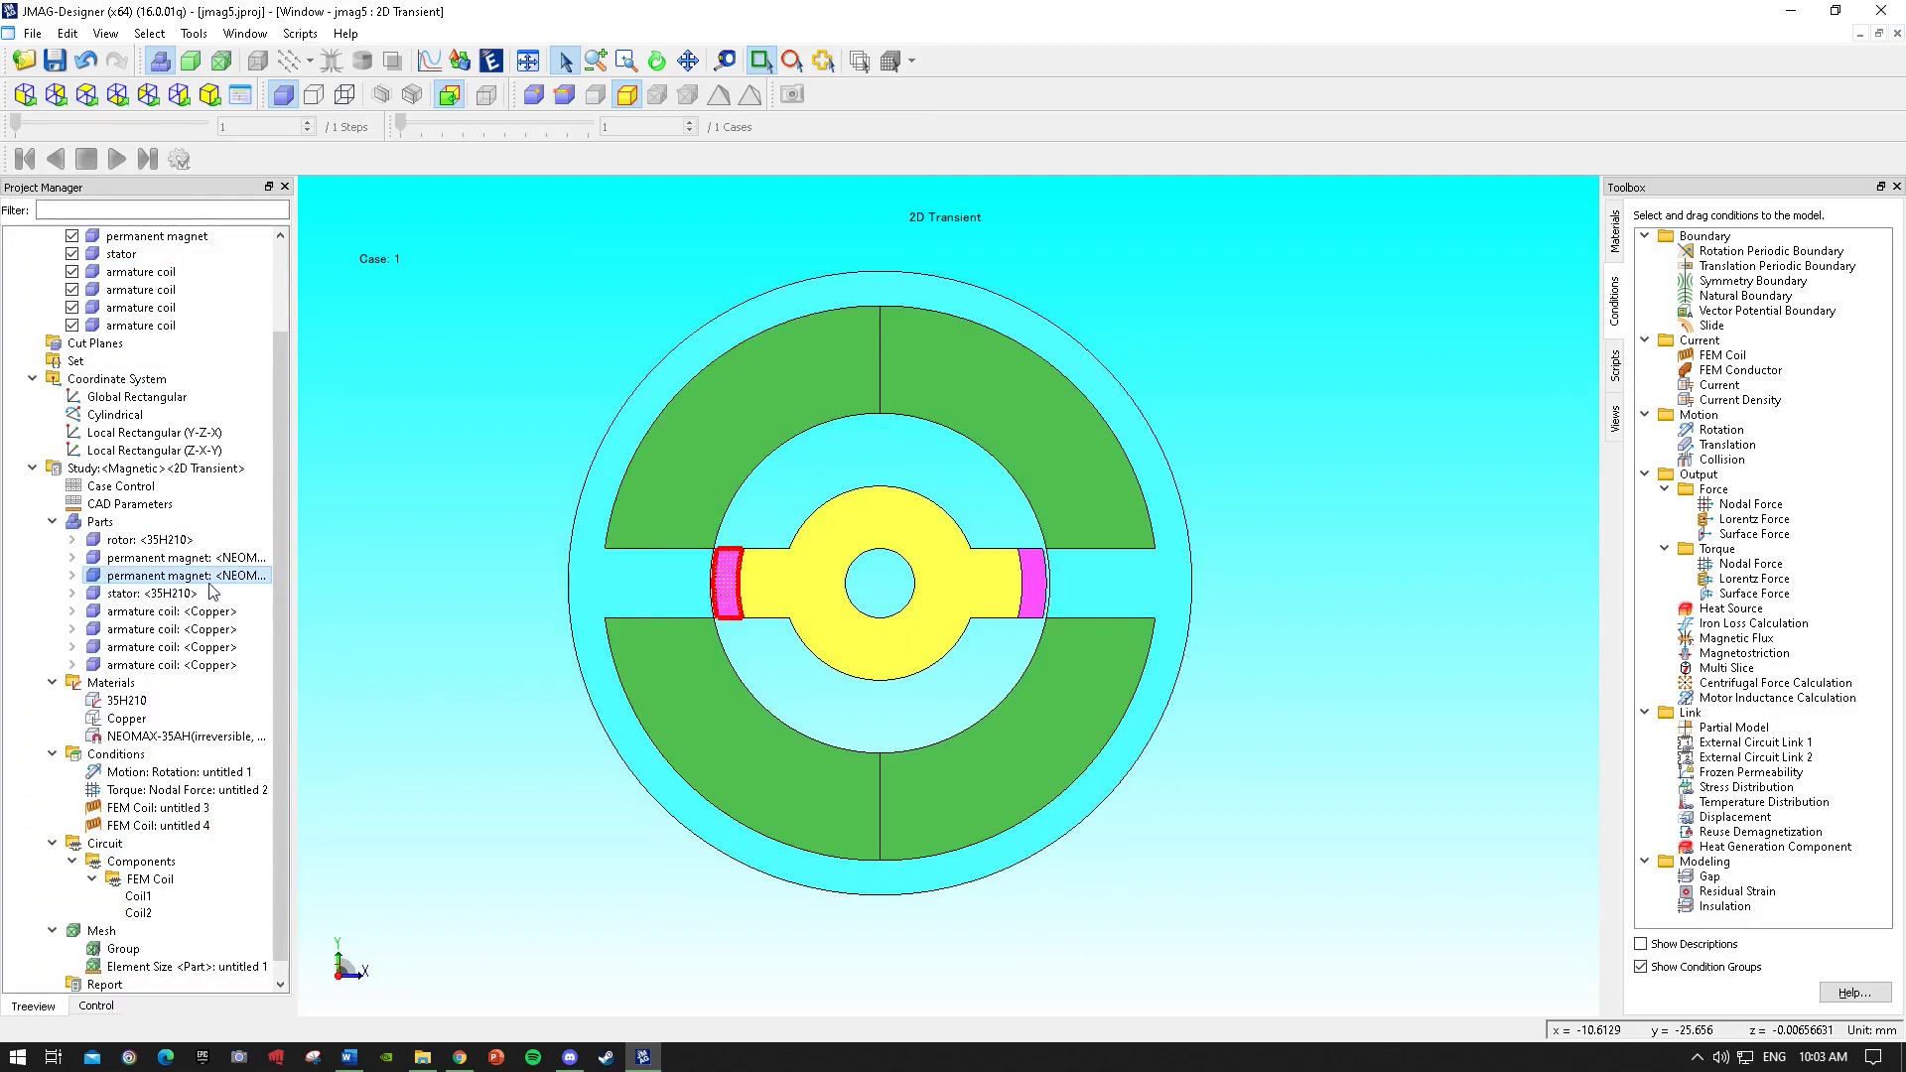
scroll(203, 575, up, 2)
click(198, 557)
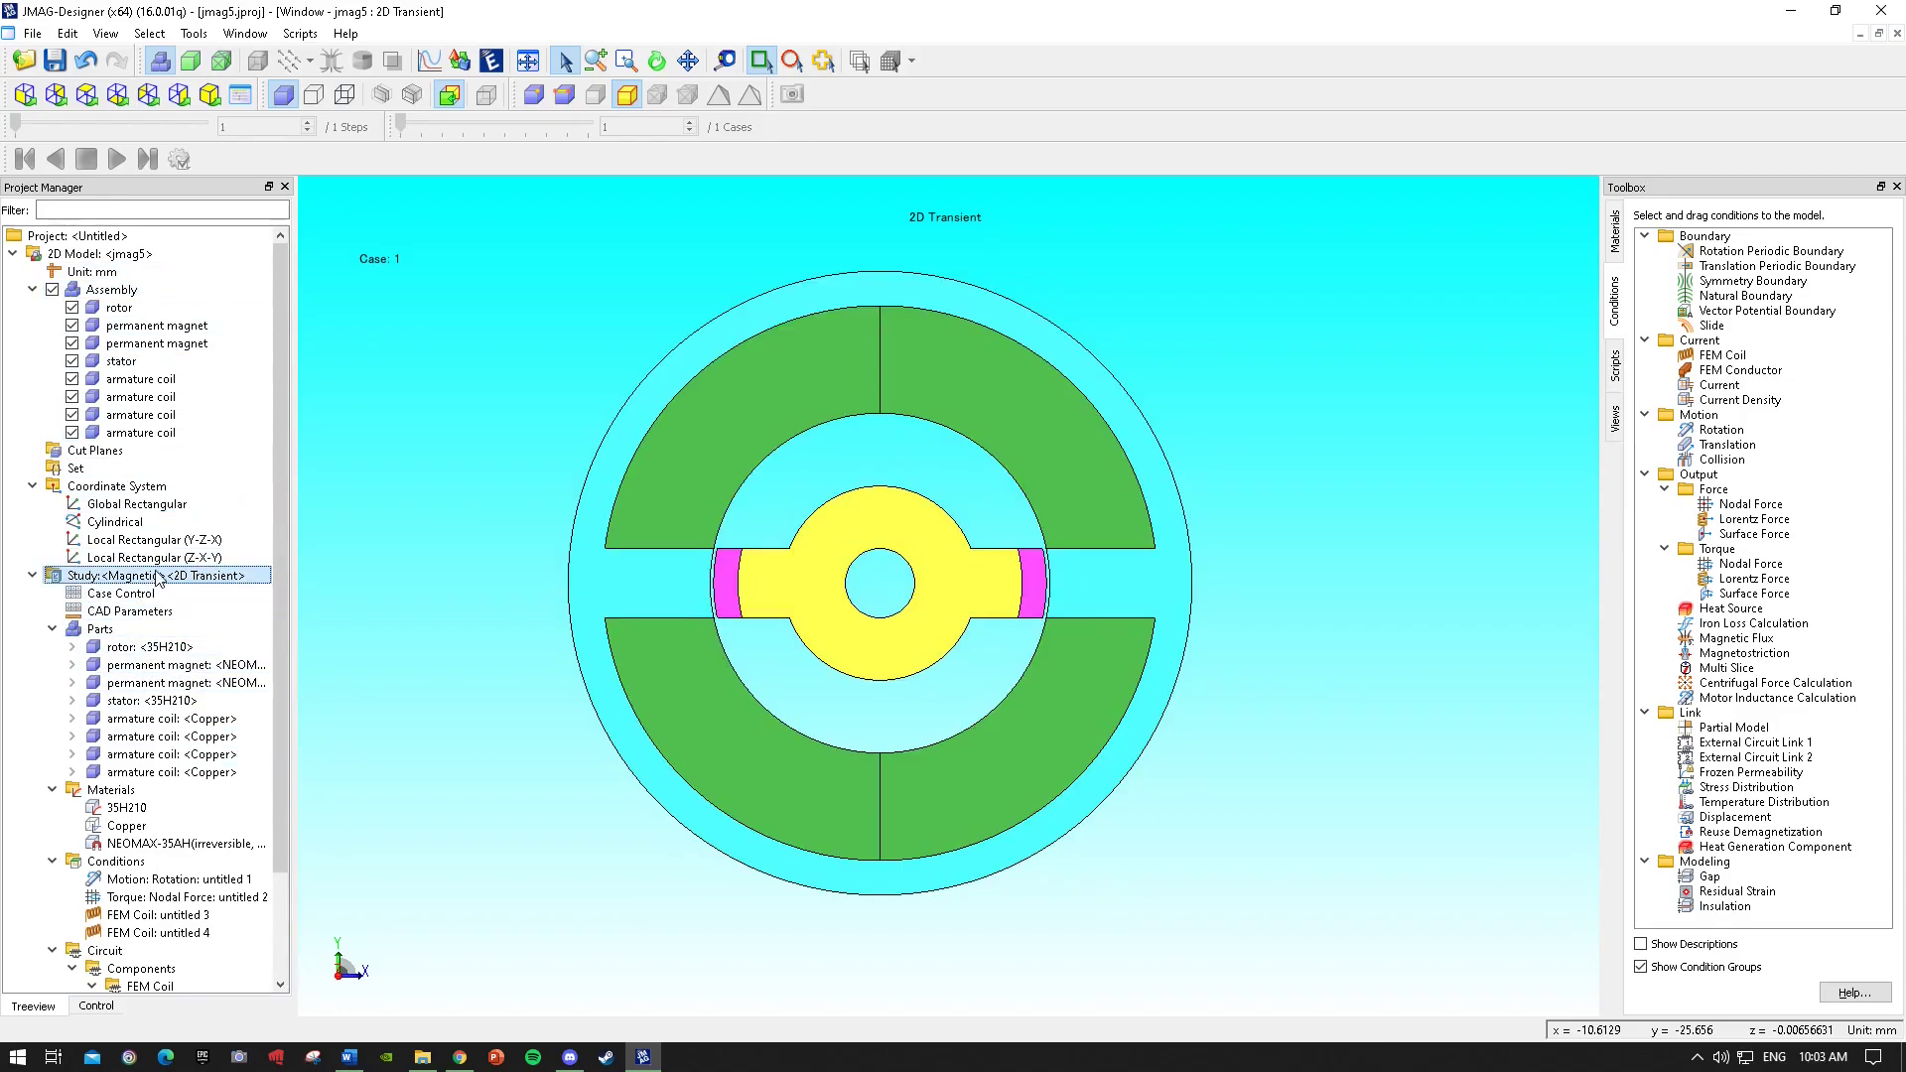
right_click(157, 576)
click(236, 14)
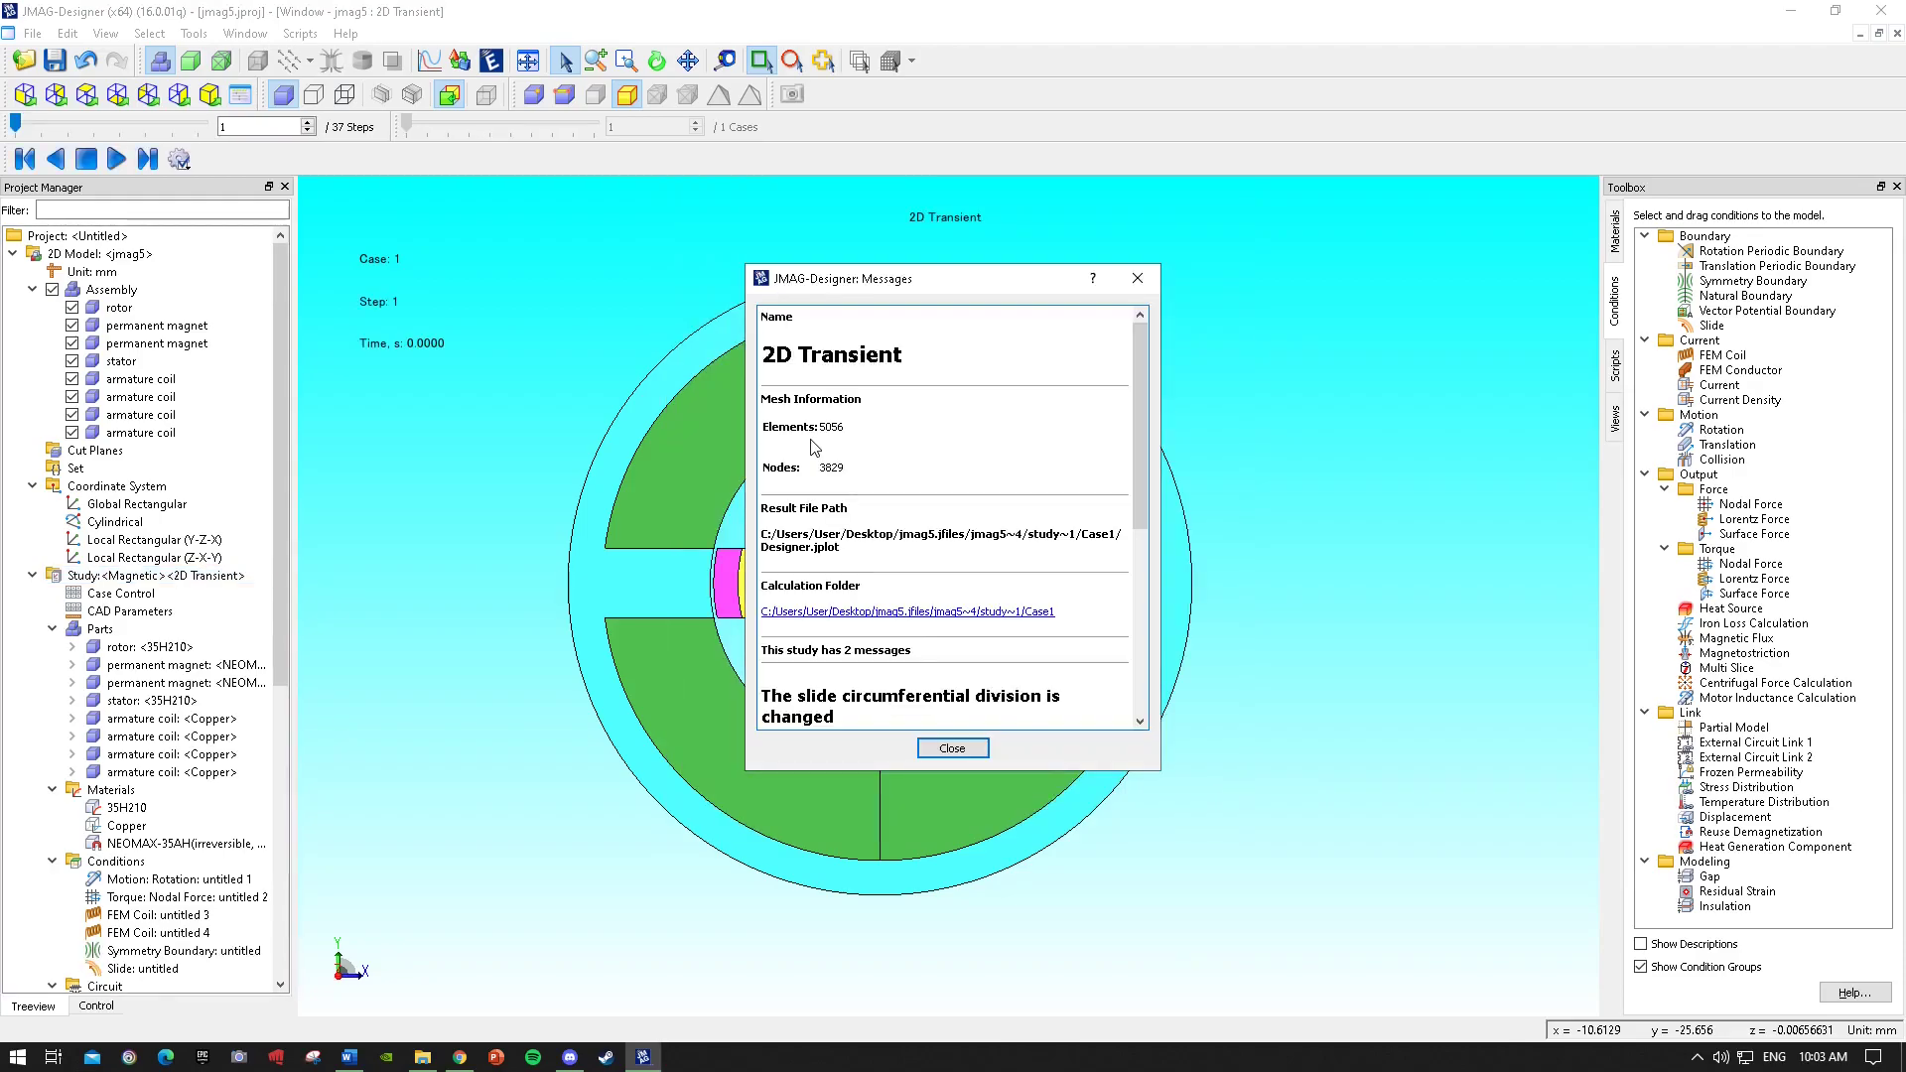
click(952, 748)
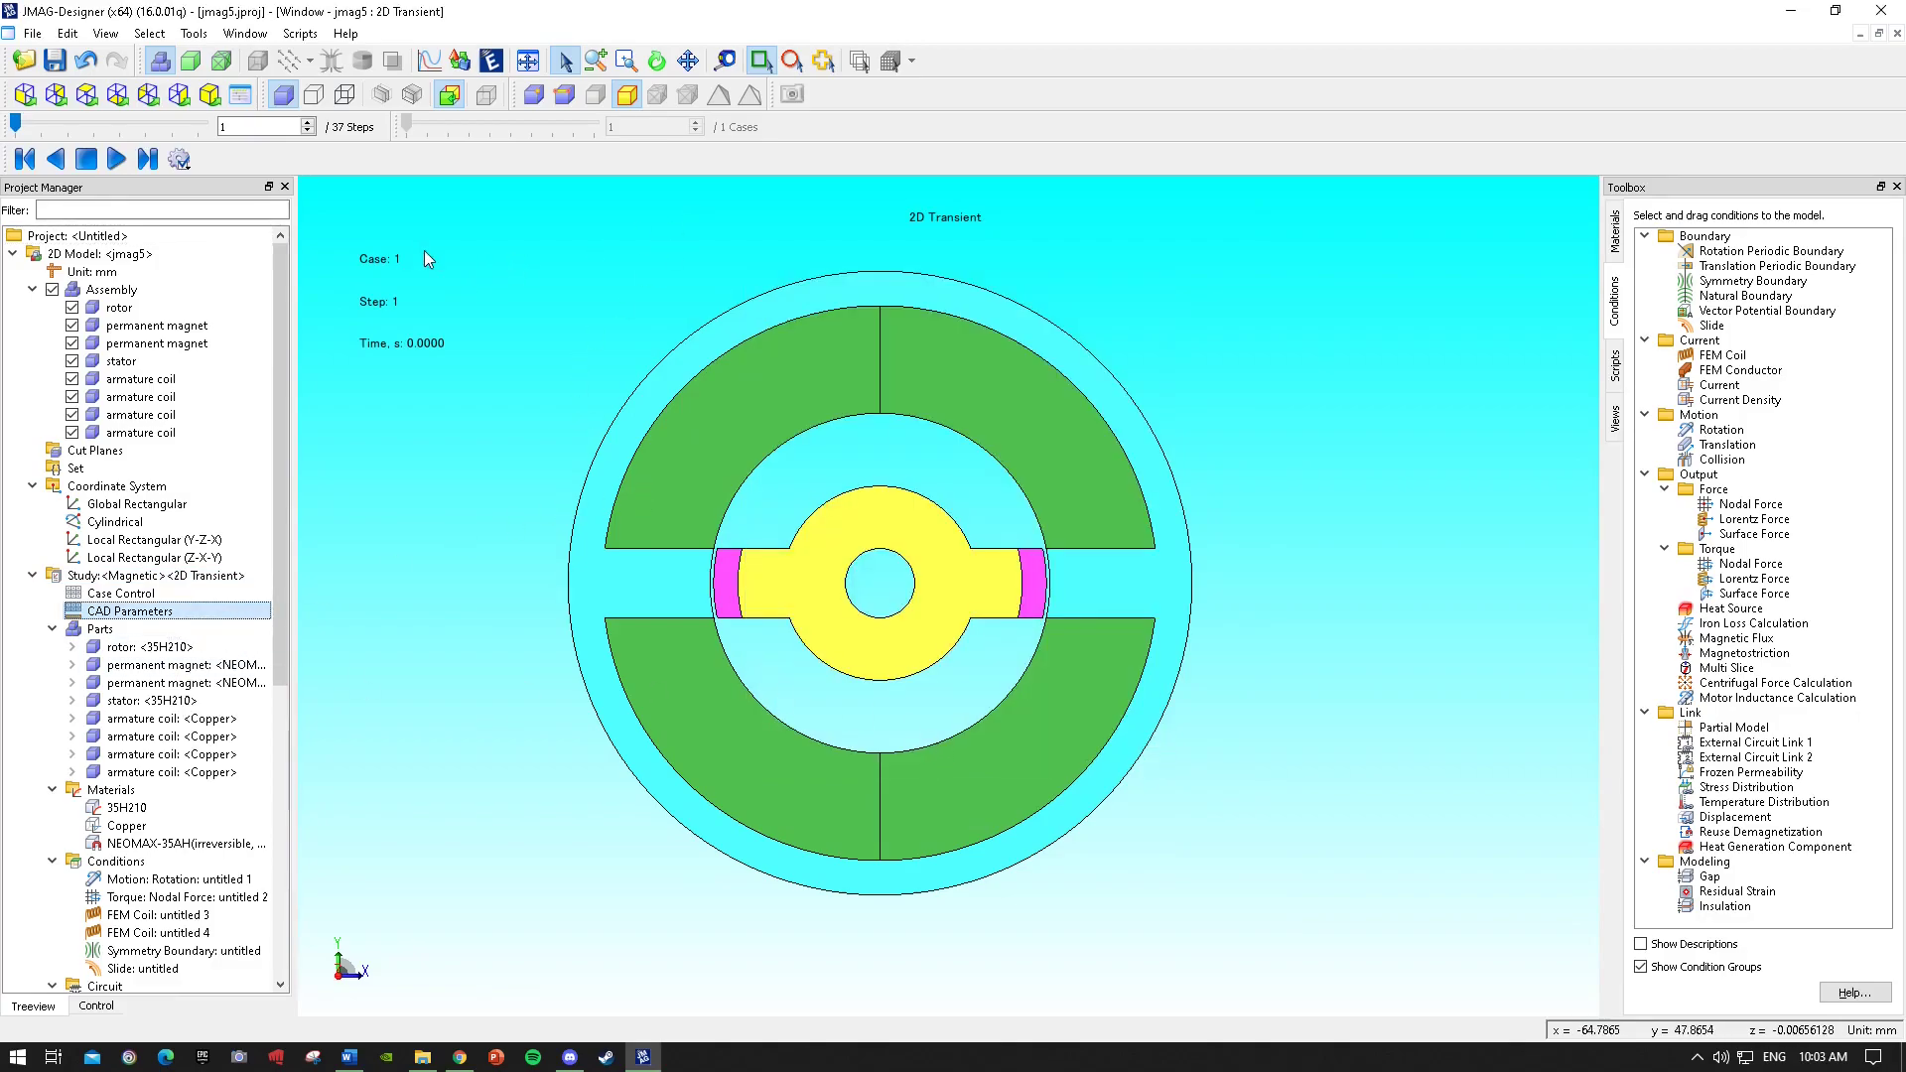
Browse the mesh regions, report and results graphs in the project tree.
drag(426, 265, 1363, 925)
click(1363, 924)
scroll(182, 756, down, 4)
click(181, 756)
scroll(189, 756, down, 3)
click(189, 757)
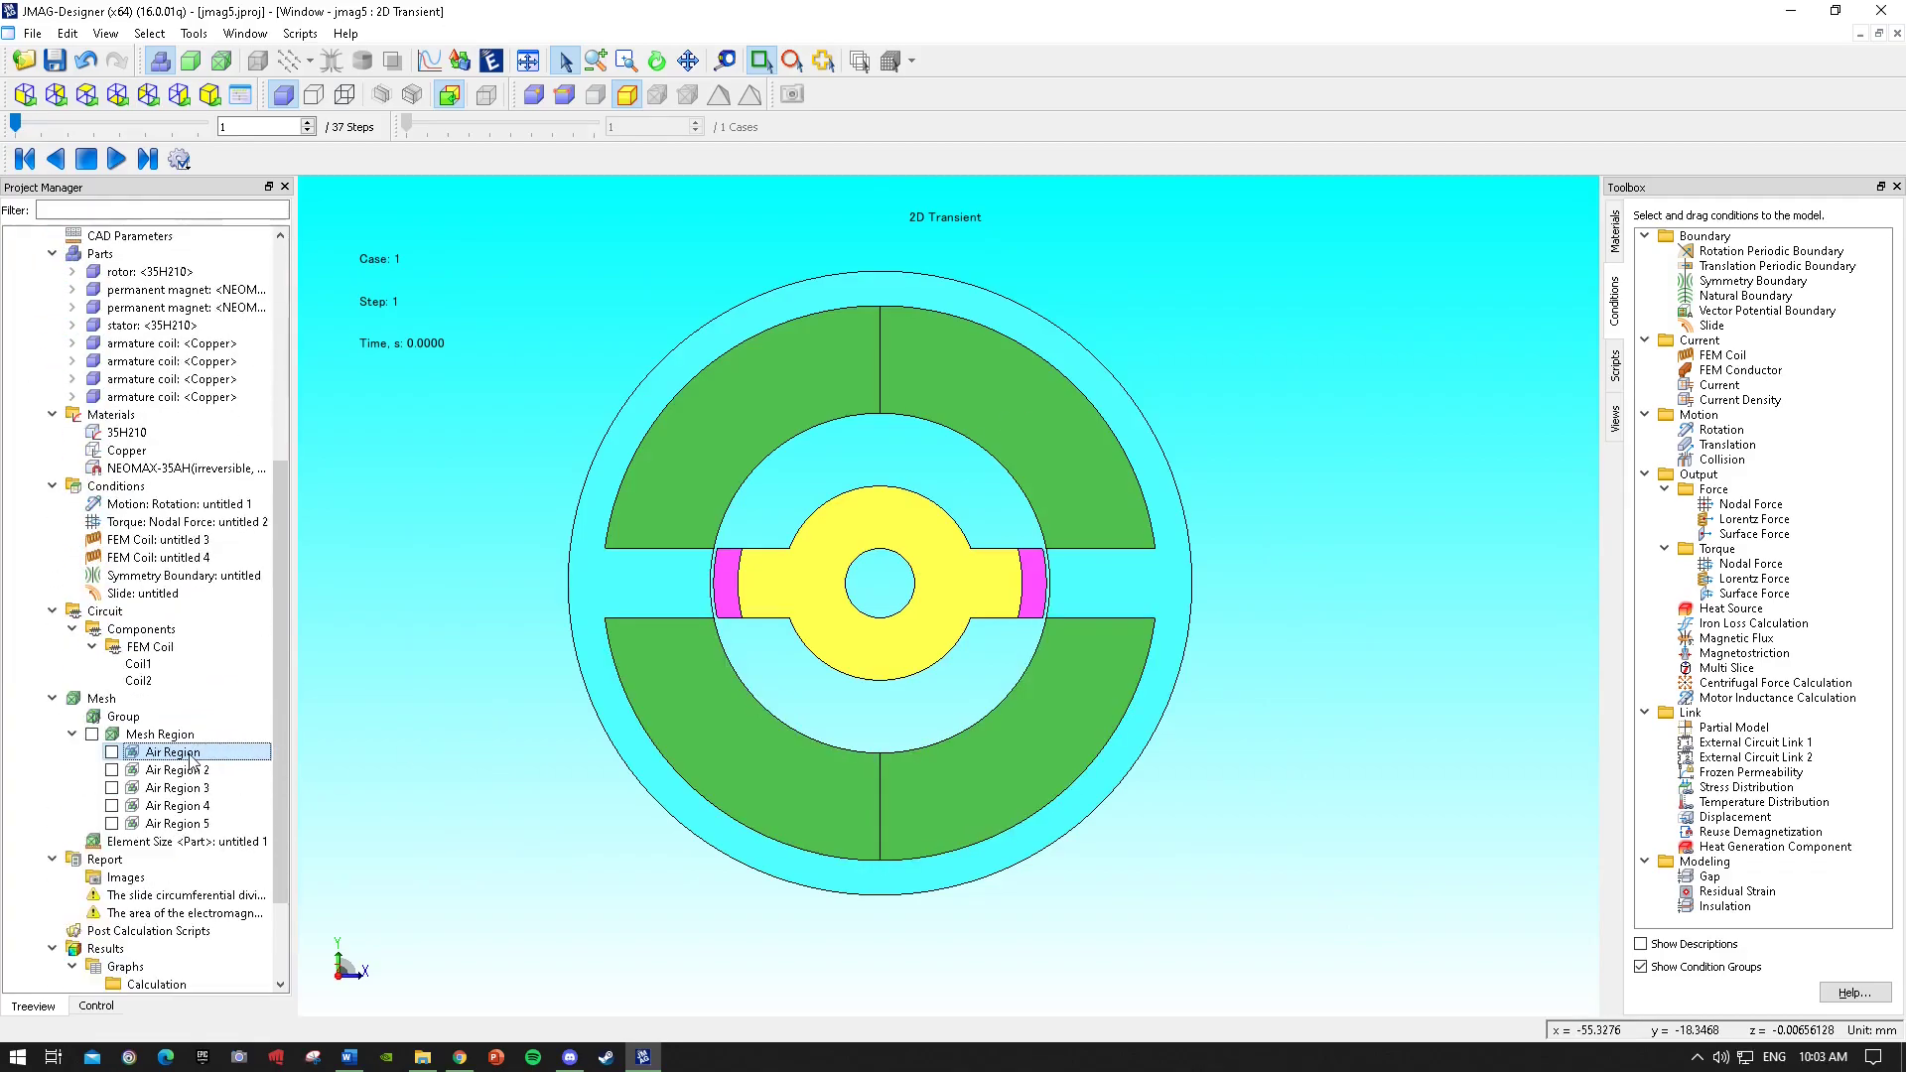
scroll(204, 744, down, 3)
click(226, 719)
click(204, 881)
click(127, 842)
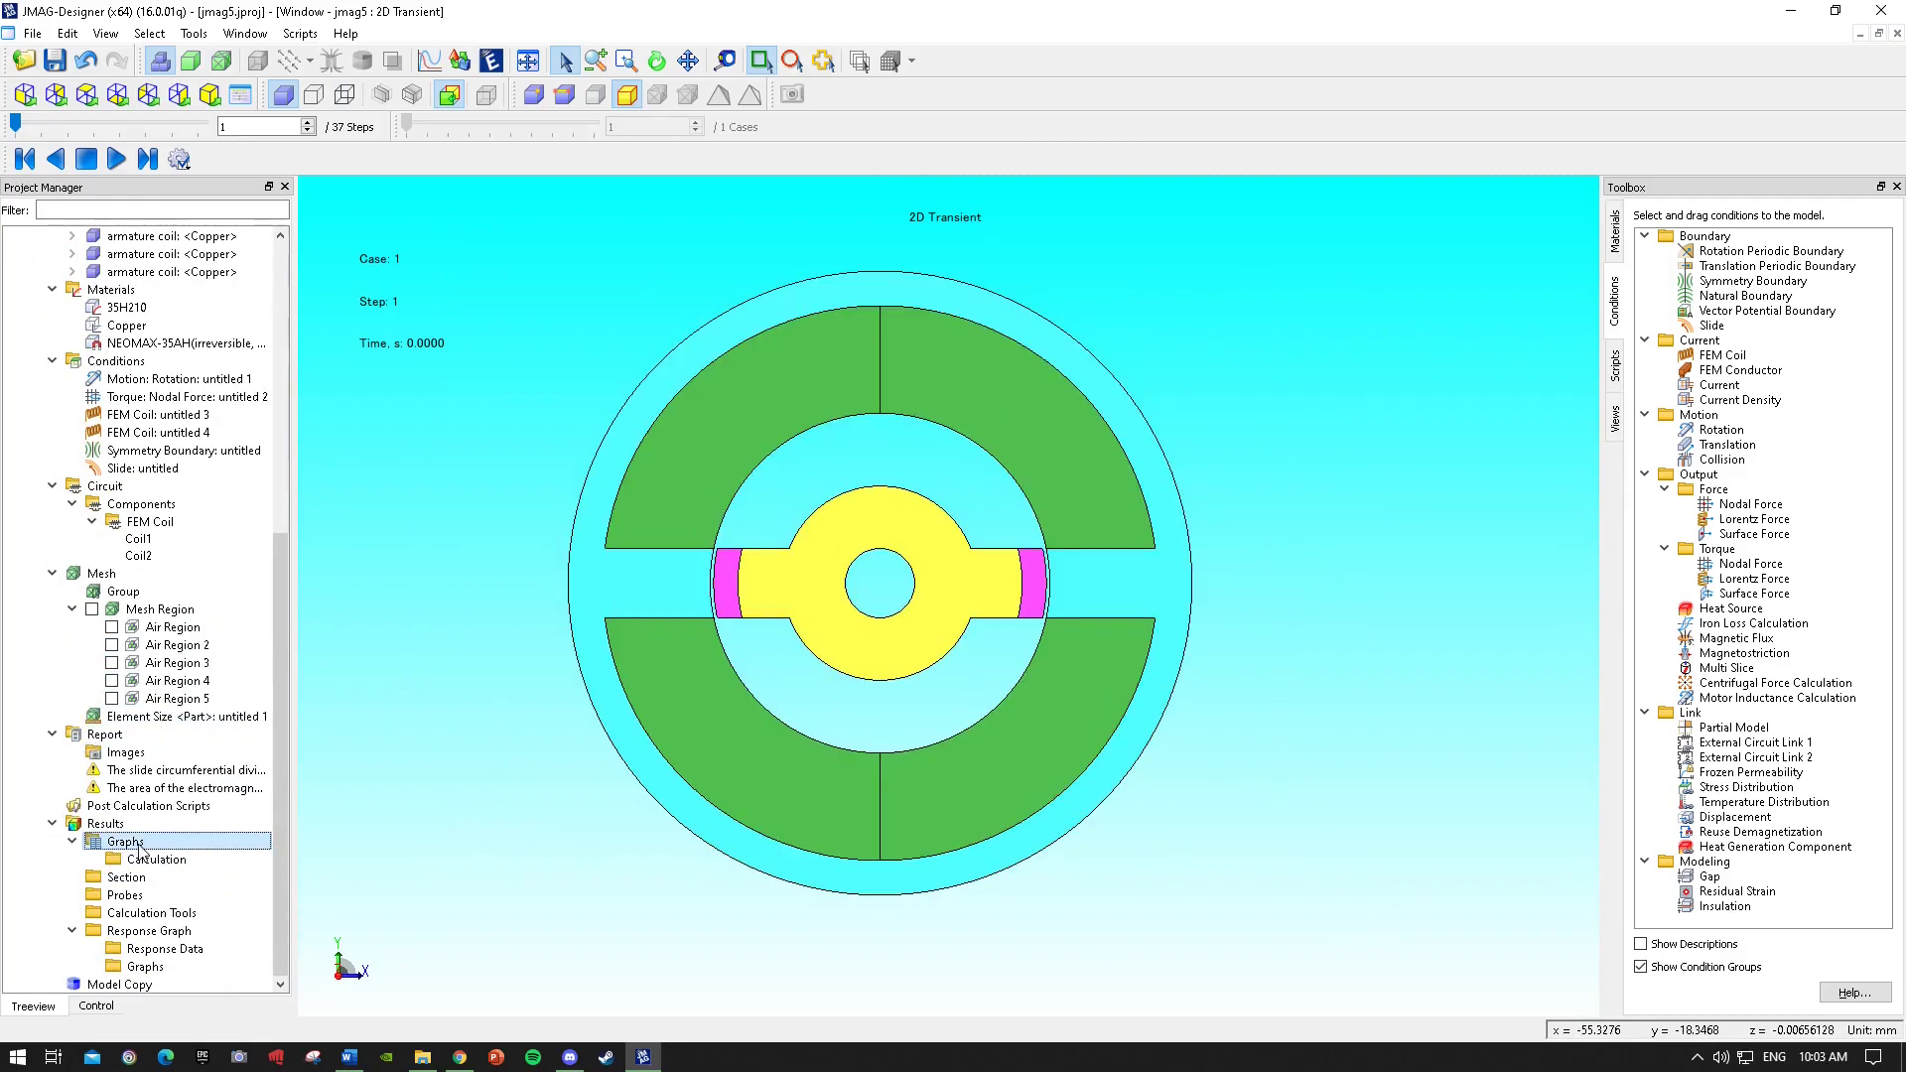
Plot the torque graph for the study and view its data table before closing it.
right_click(139, 851)
mouse_move(266, 582)
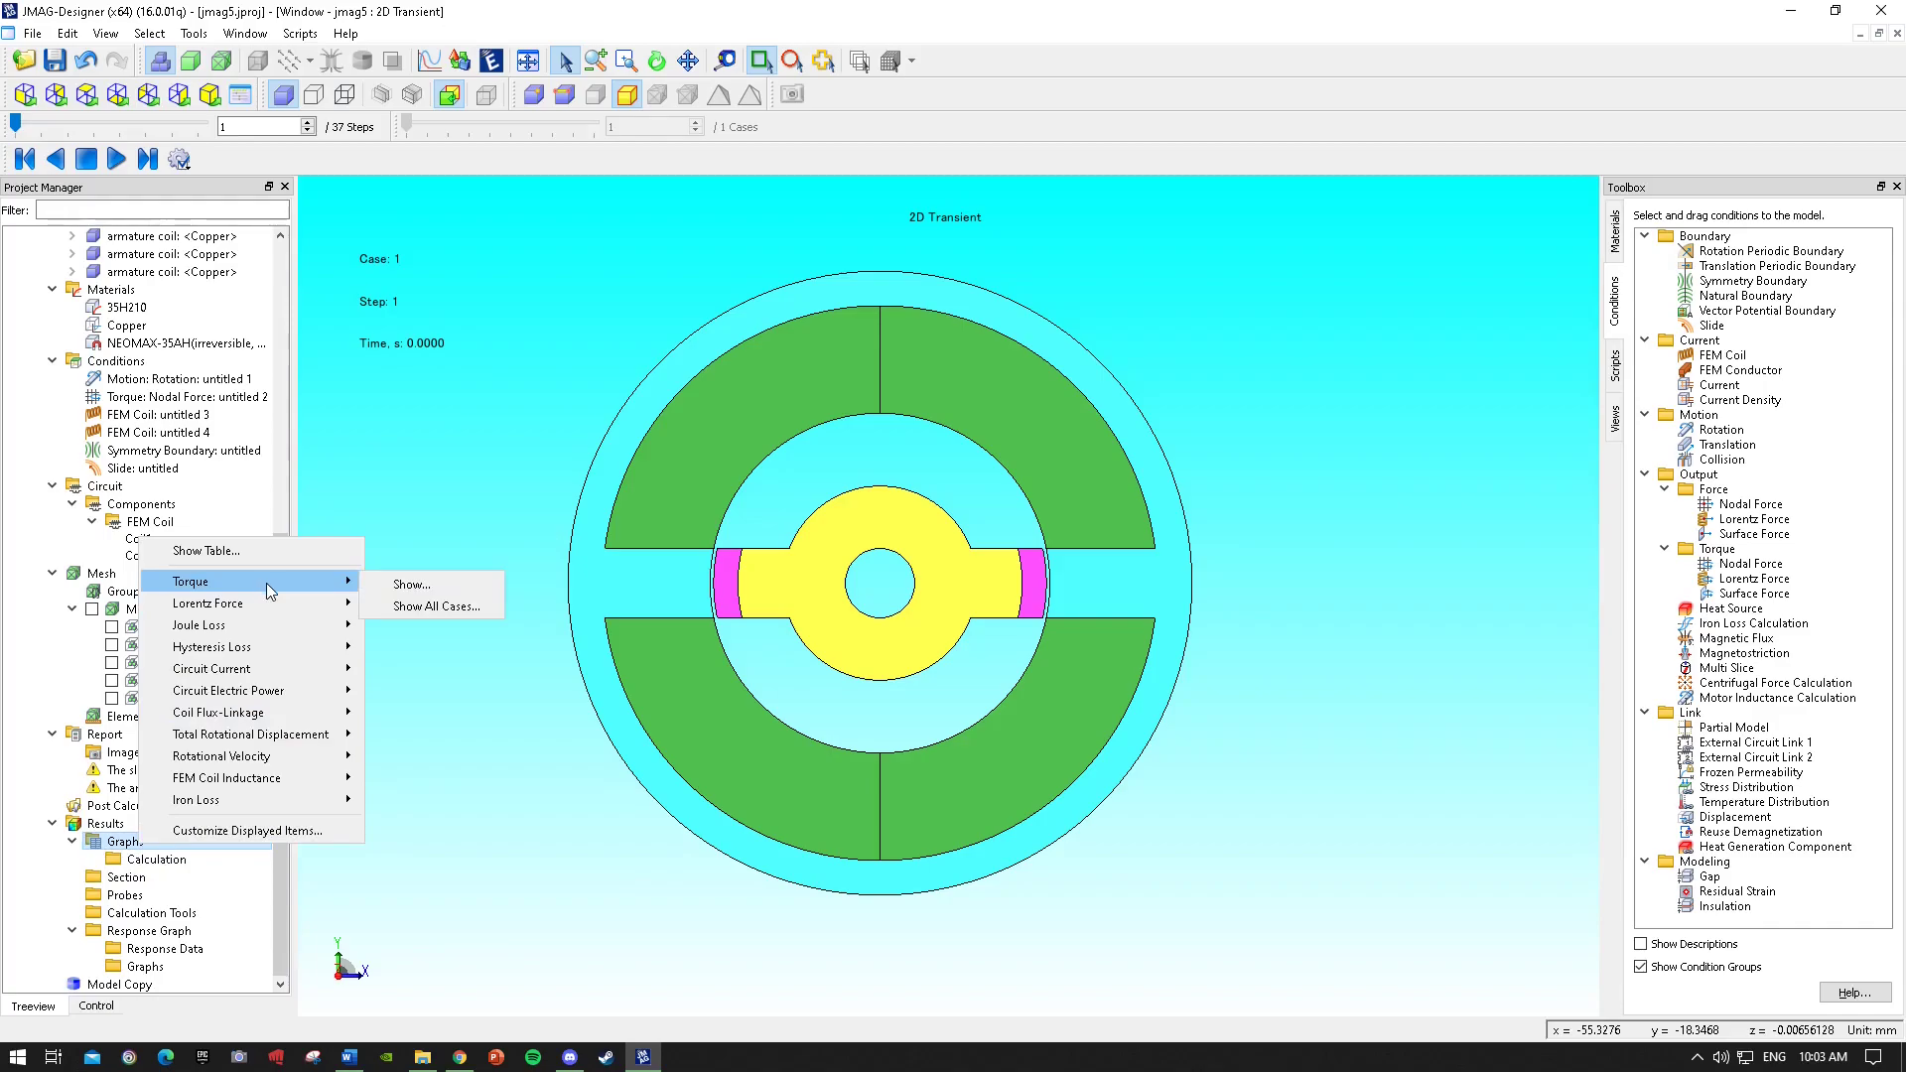
click(411, 585)
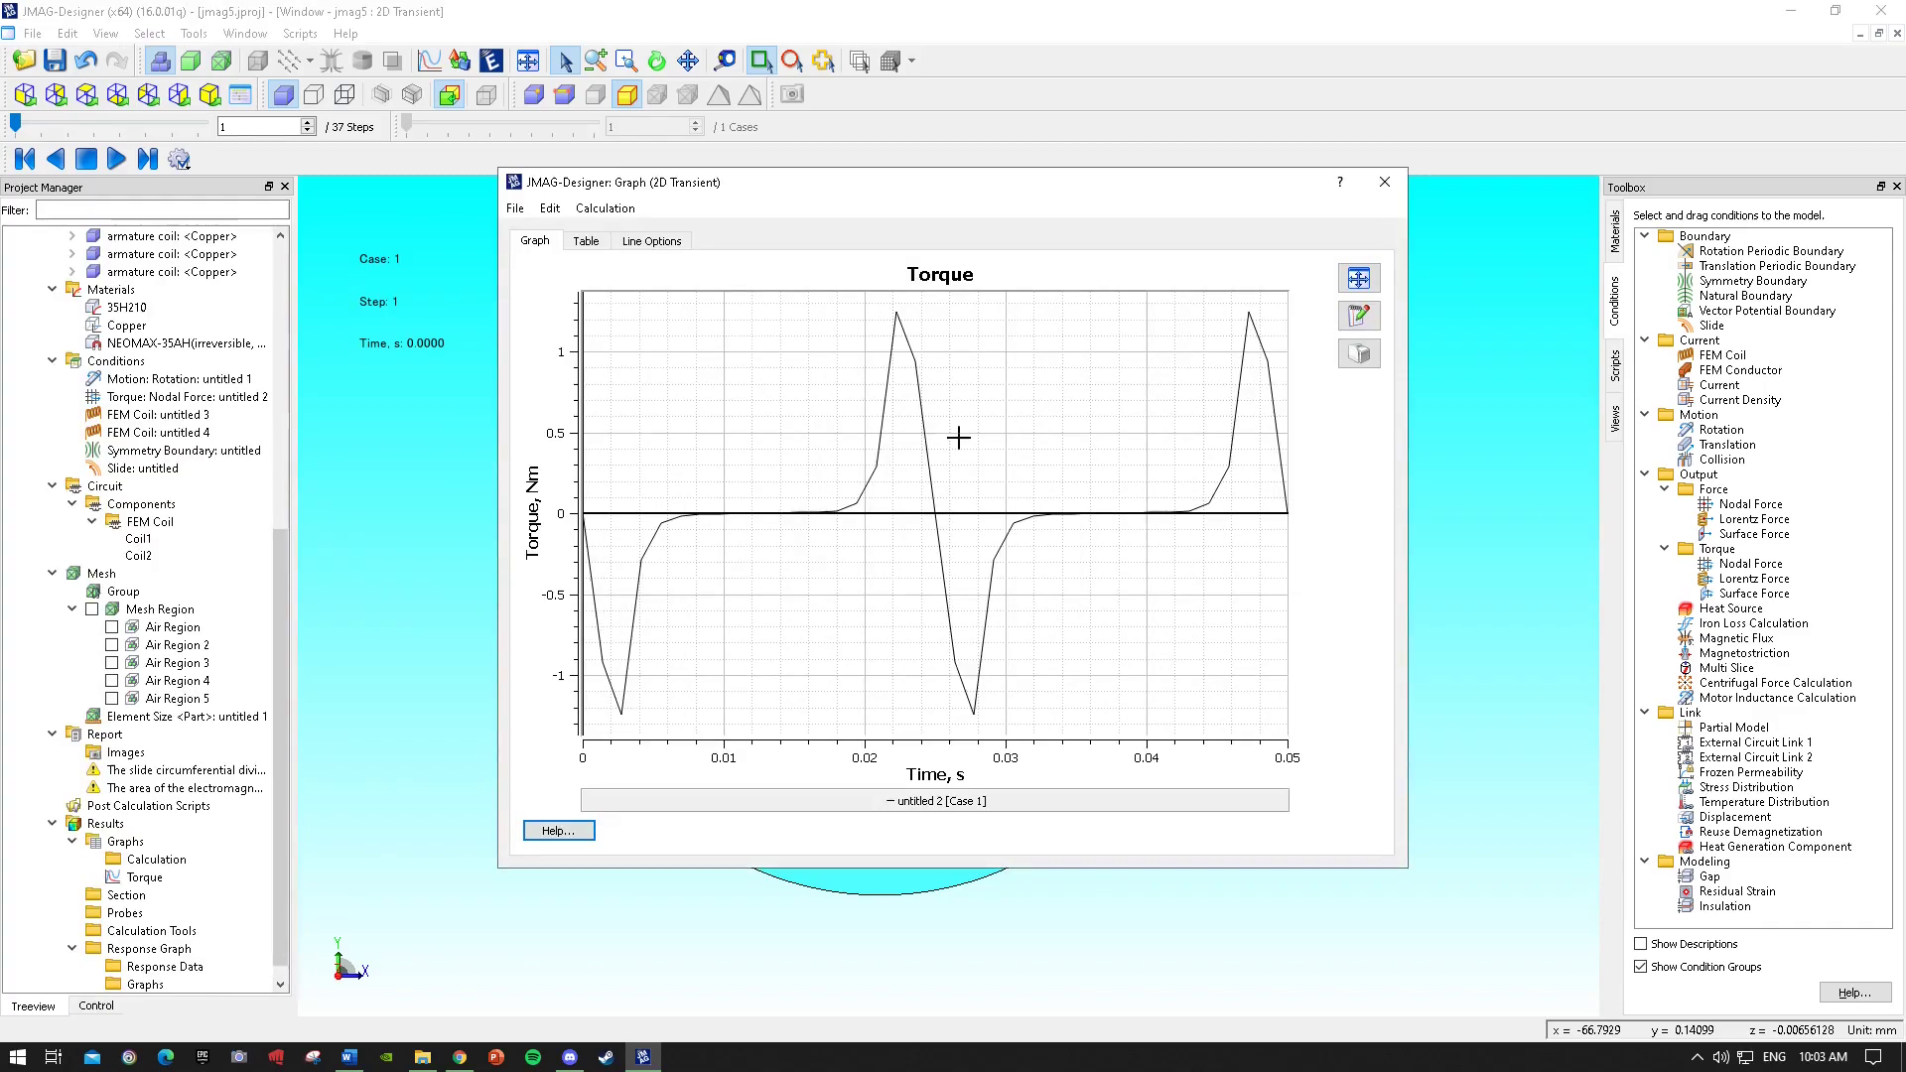
click(570, 247)
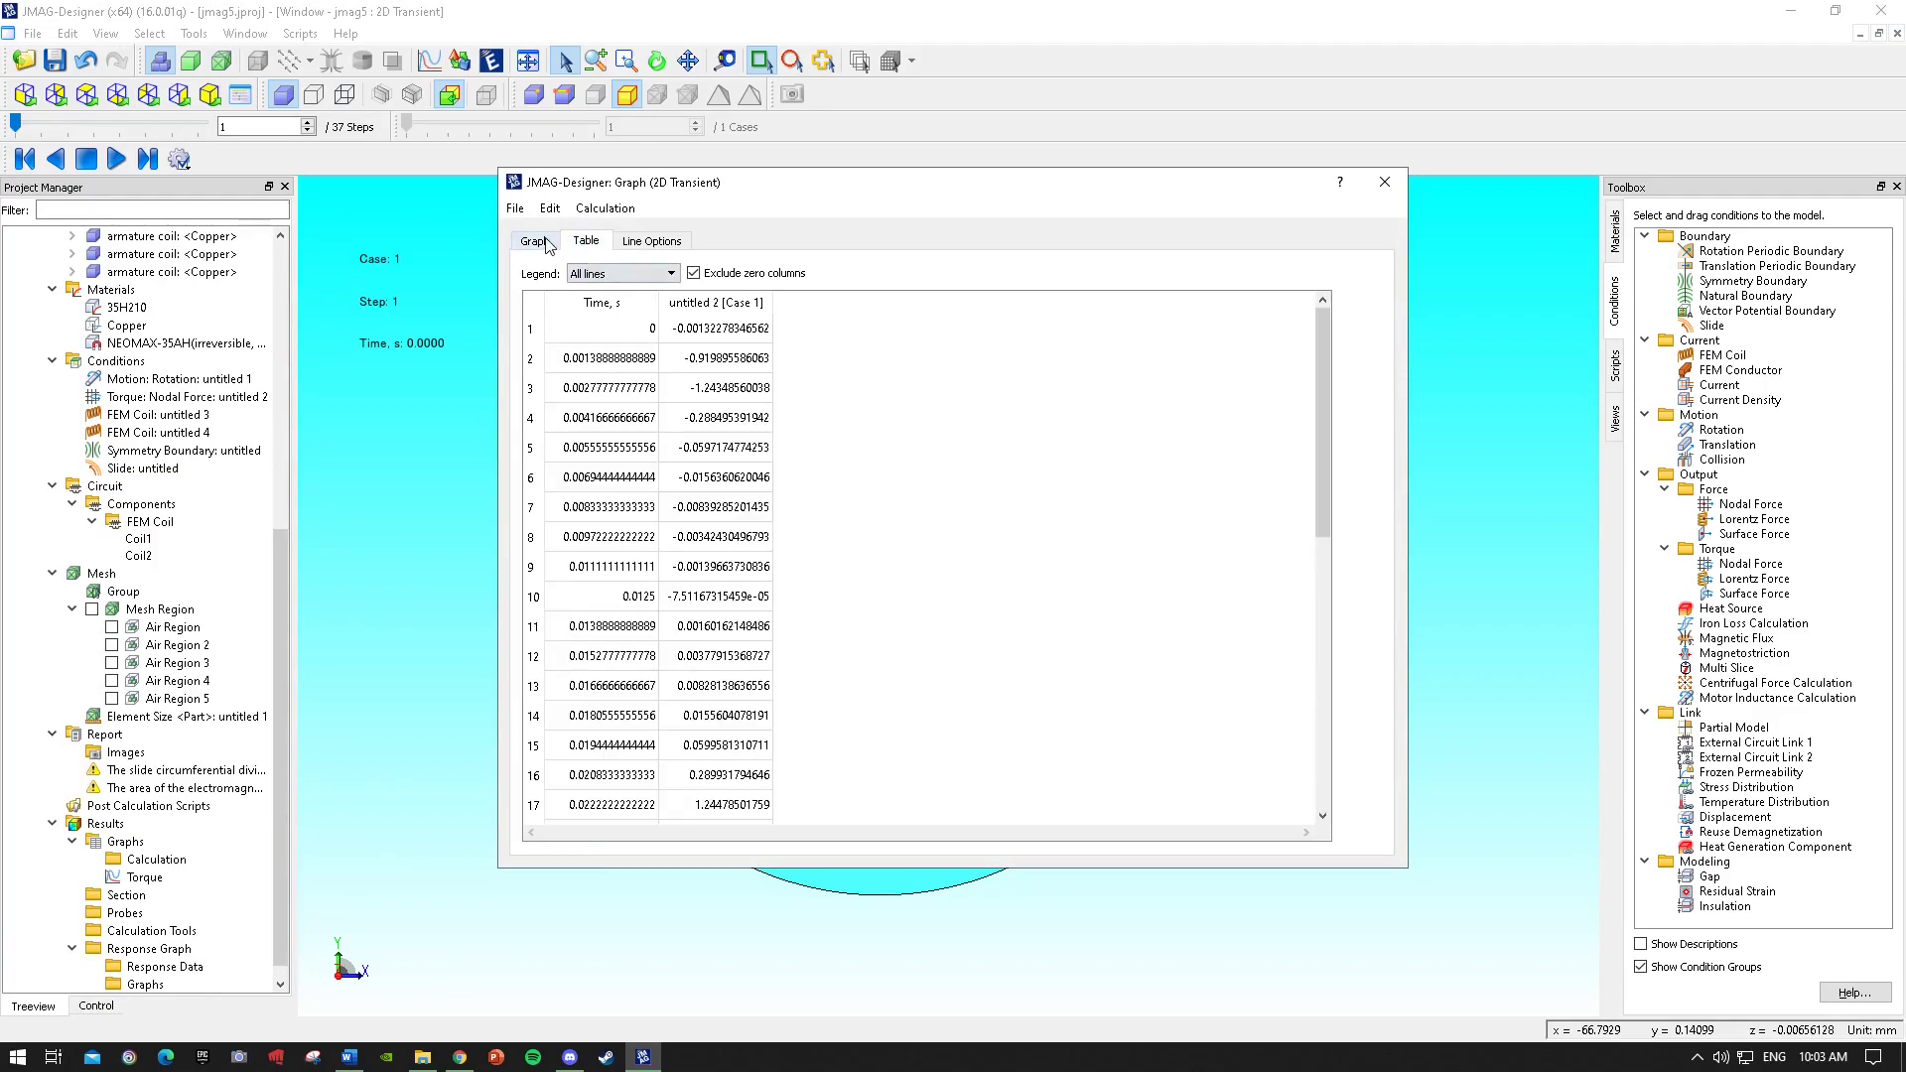
click(535, 241)
click(1386, 182)
Plot the absolute Lorentz force graph and close it.
click(121, 842)
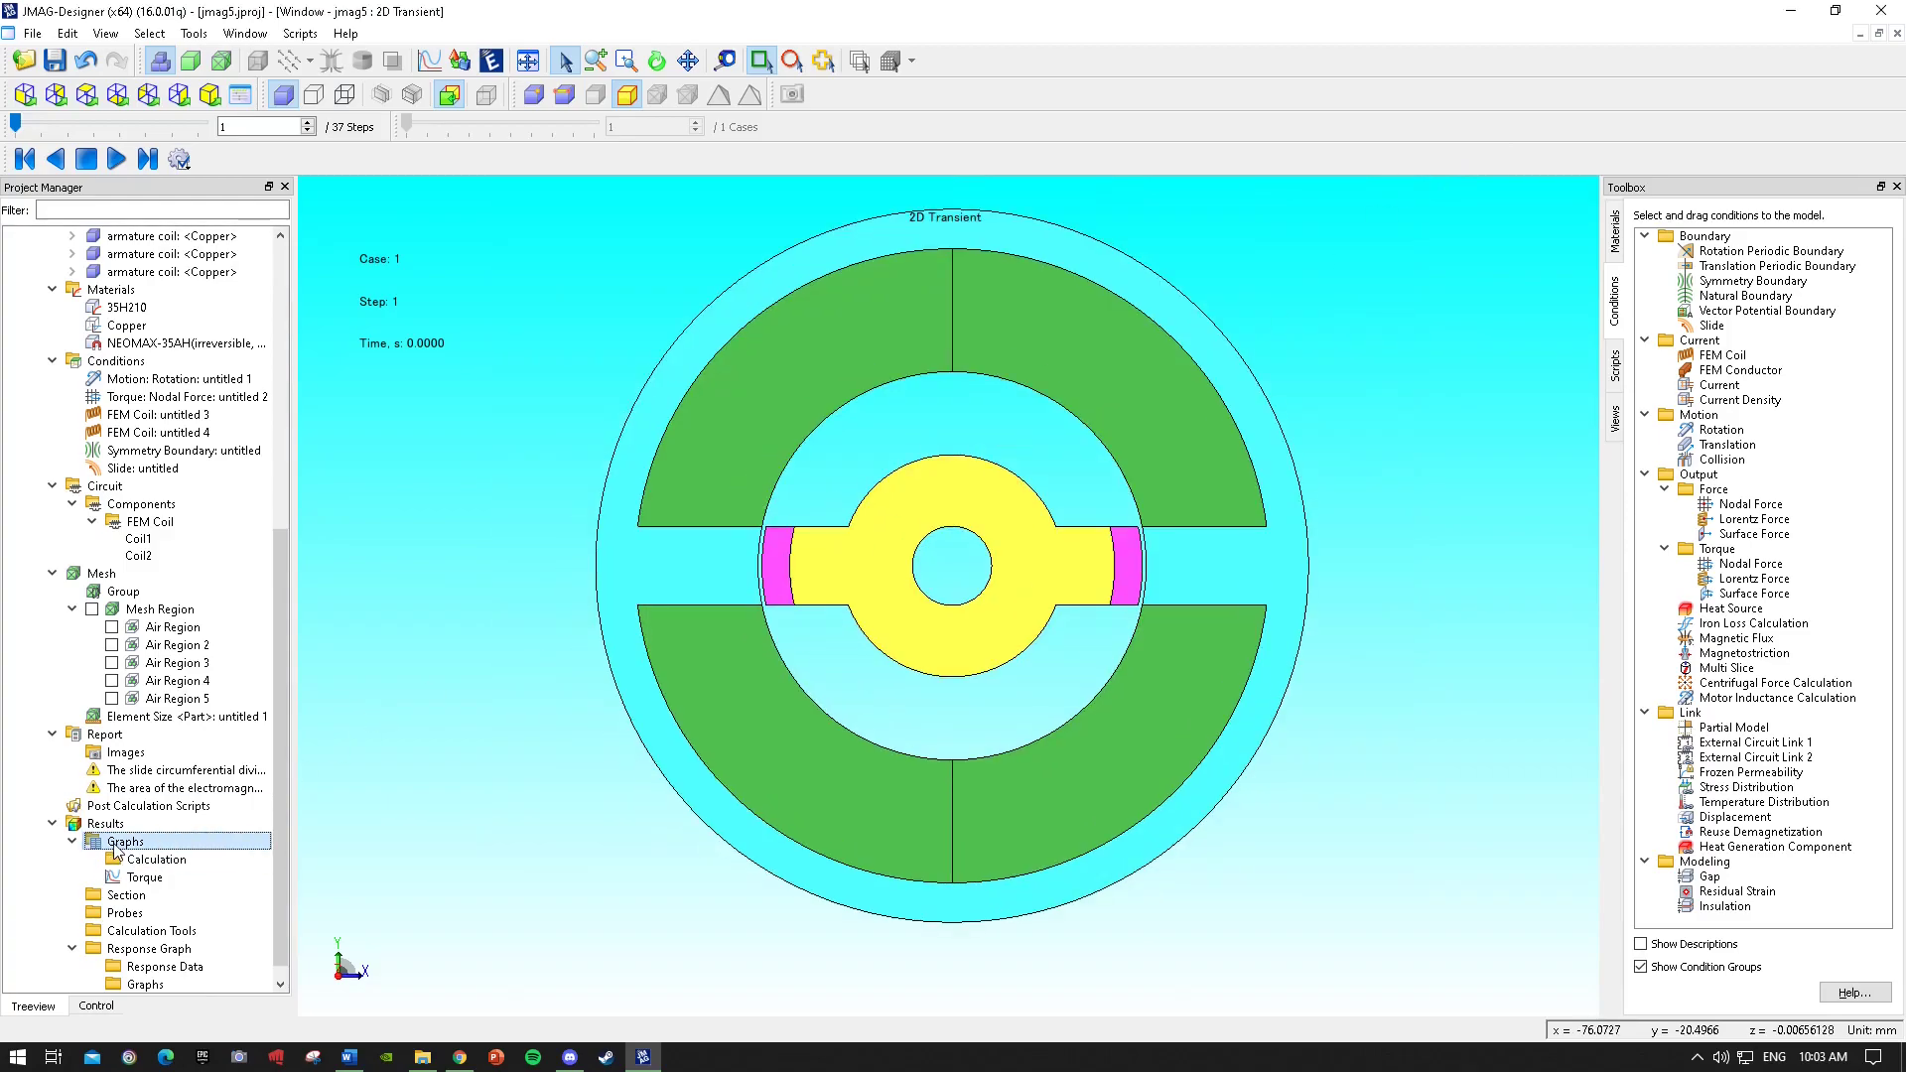
right_click(115, 846)
mouse_move(236, 606)
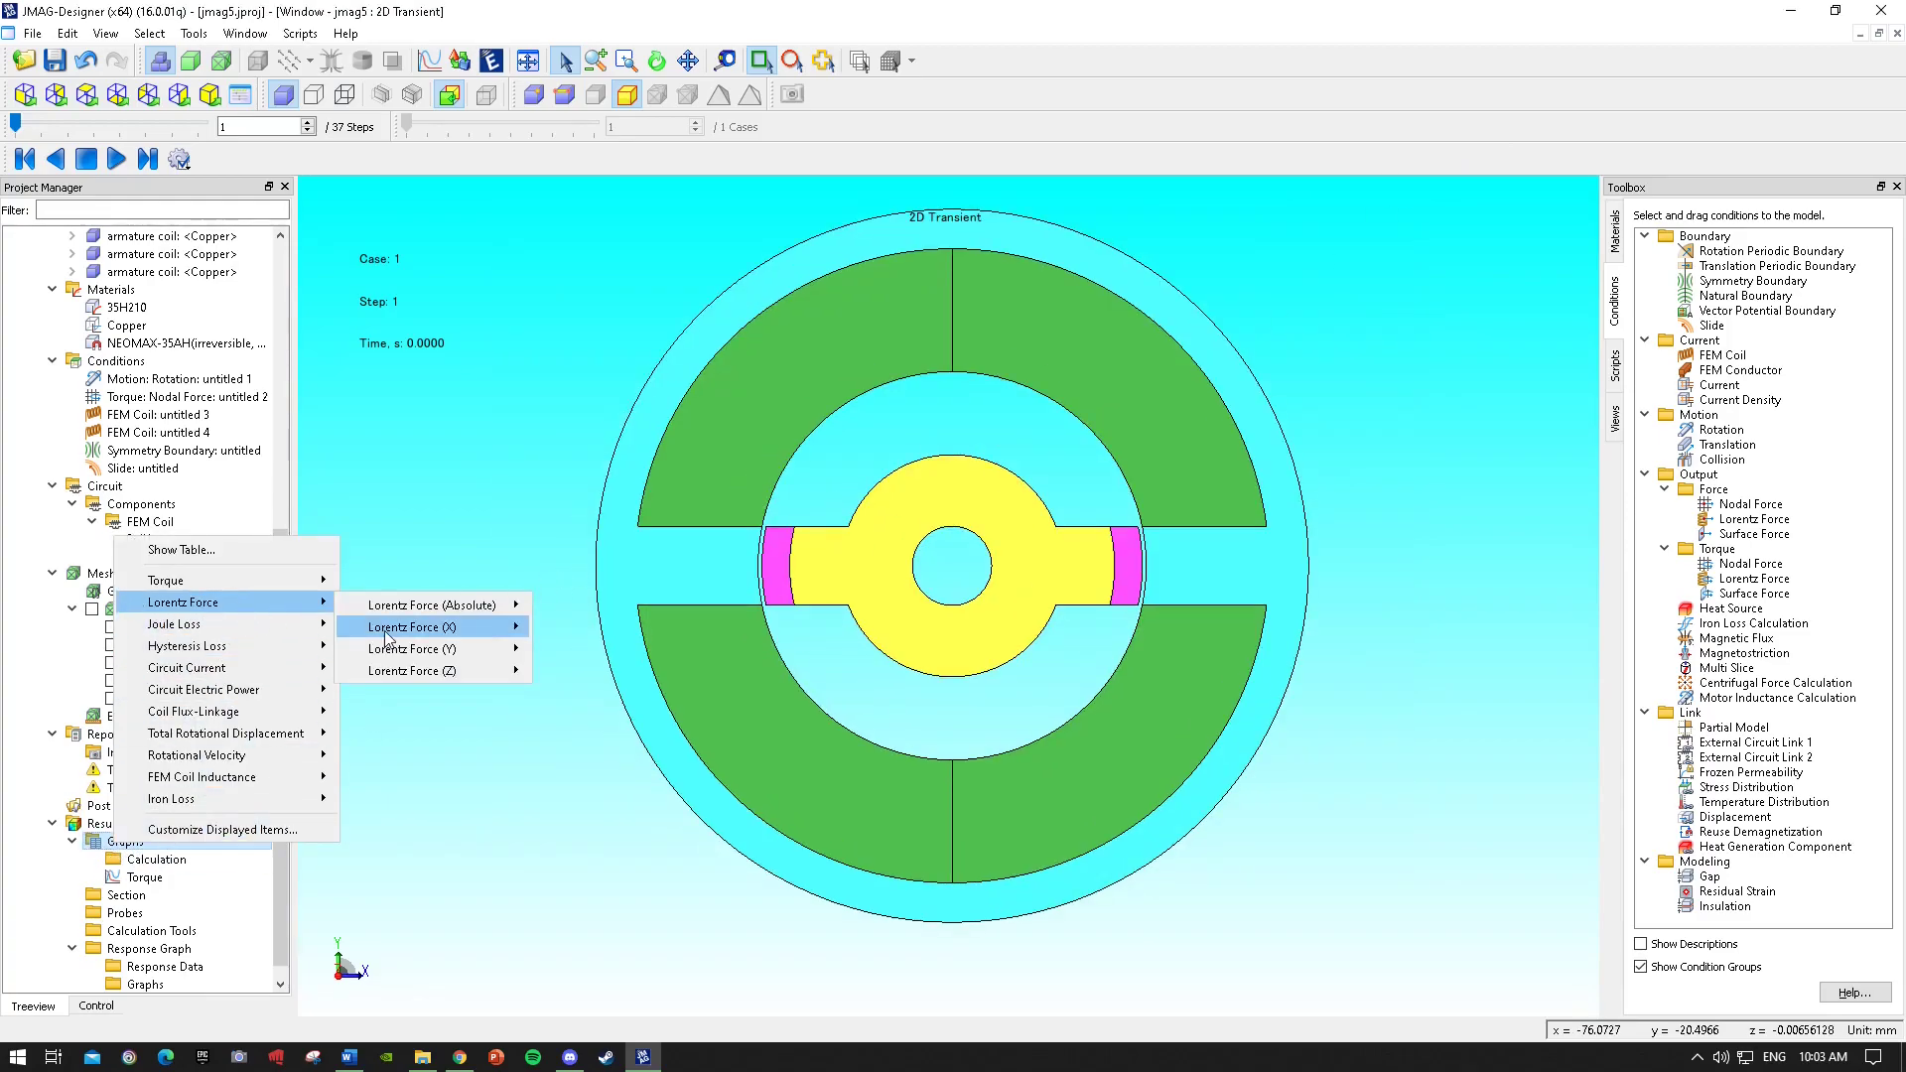
mouse_move(437, 606)
click(571, 606)
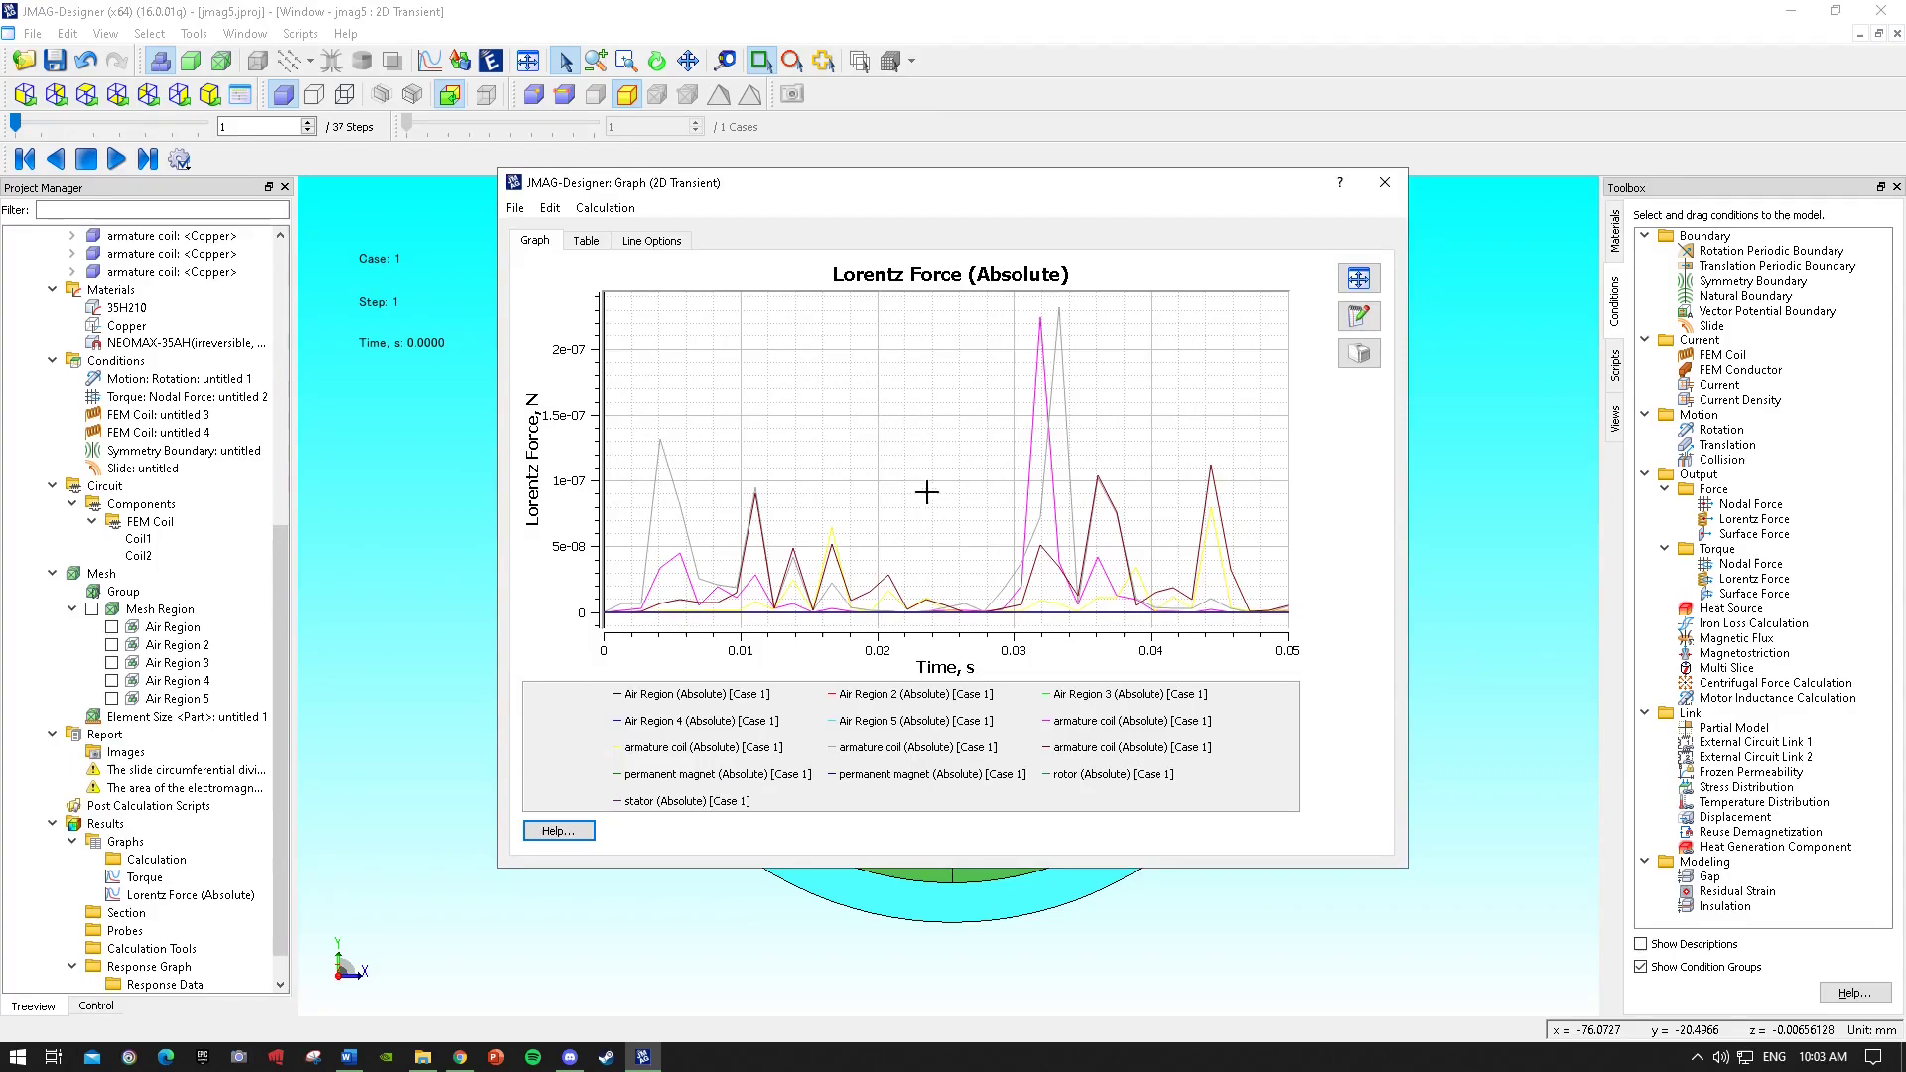
click(1405, 182)
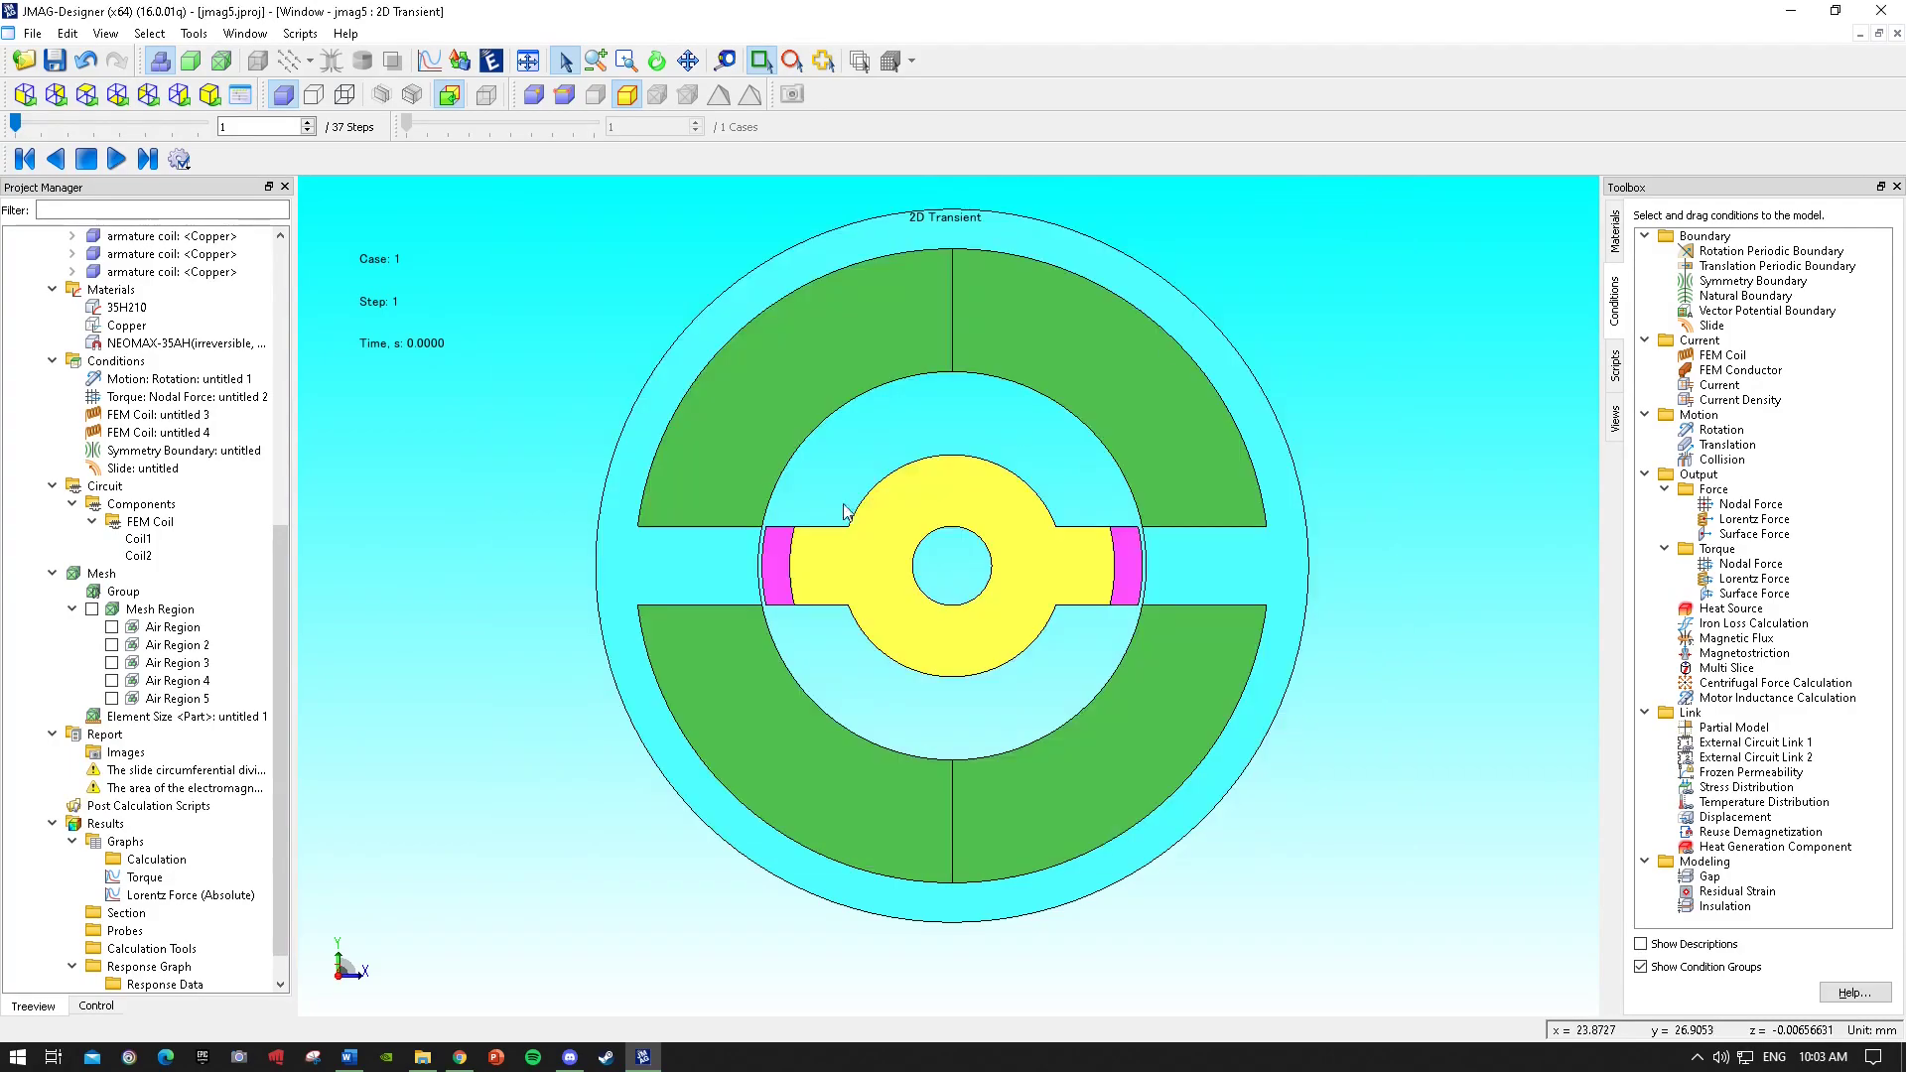
Plot the coil flux-linkage graph and close it.
scroll(209, 784, down, 1)
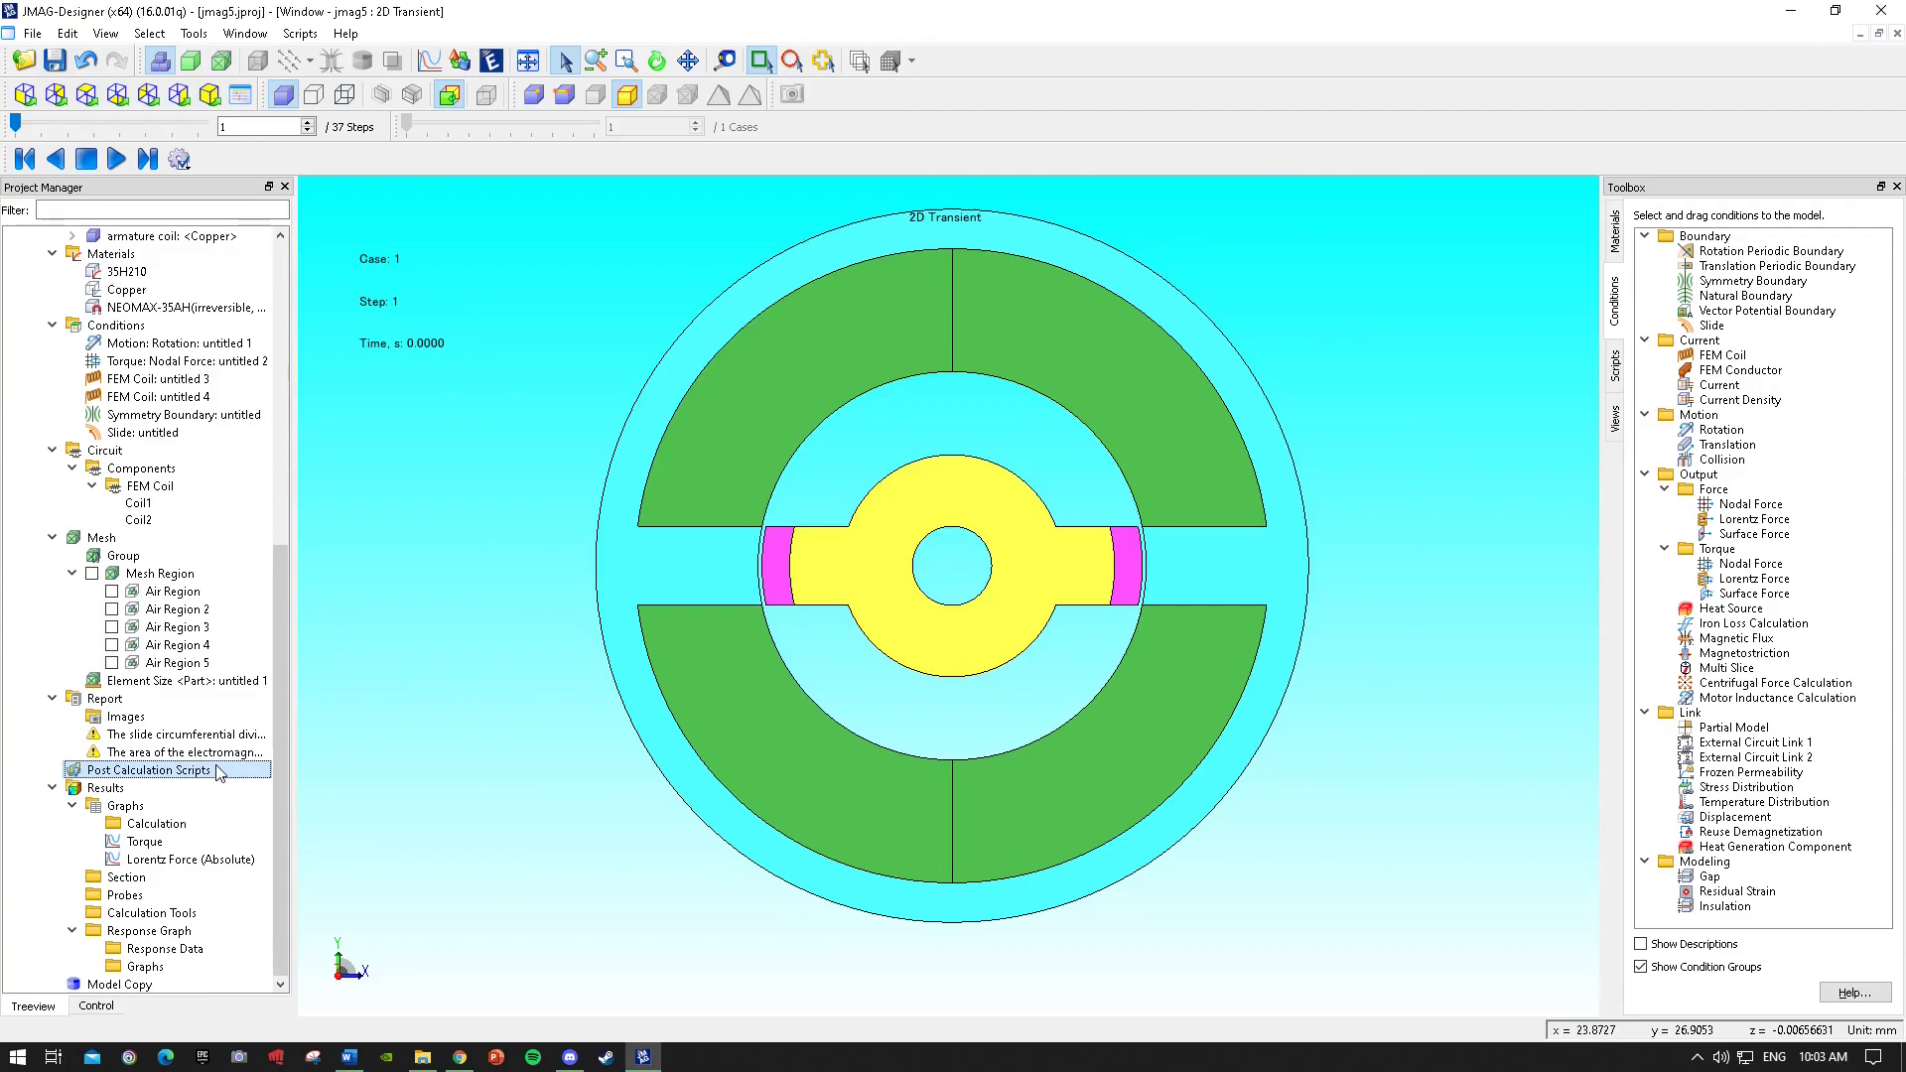
right_click(177, 840)
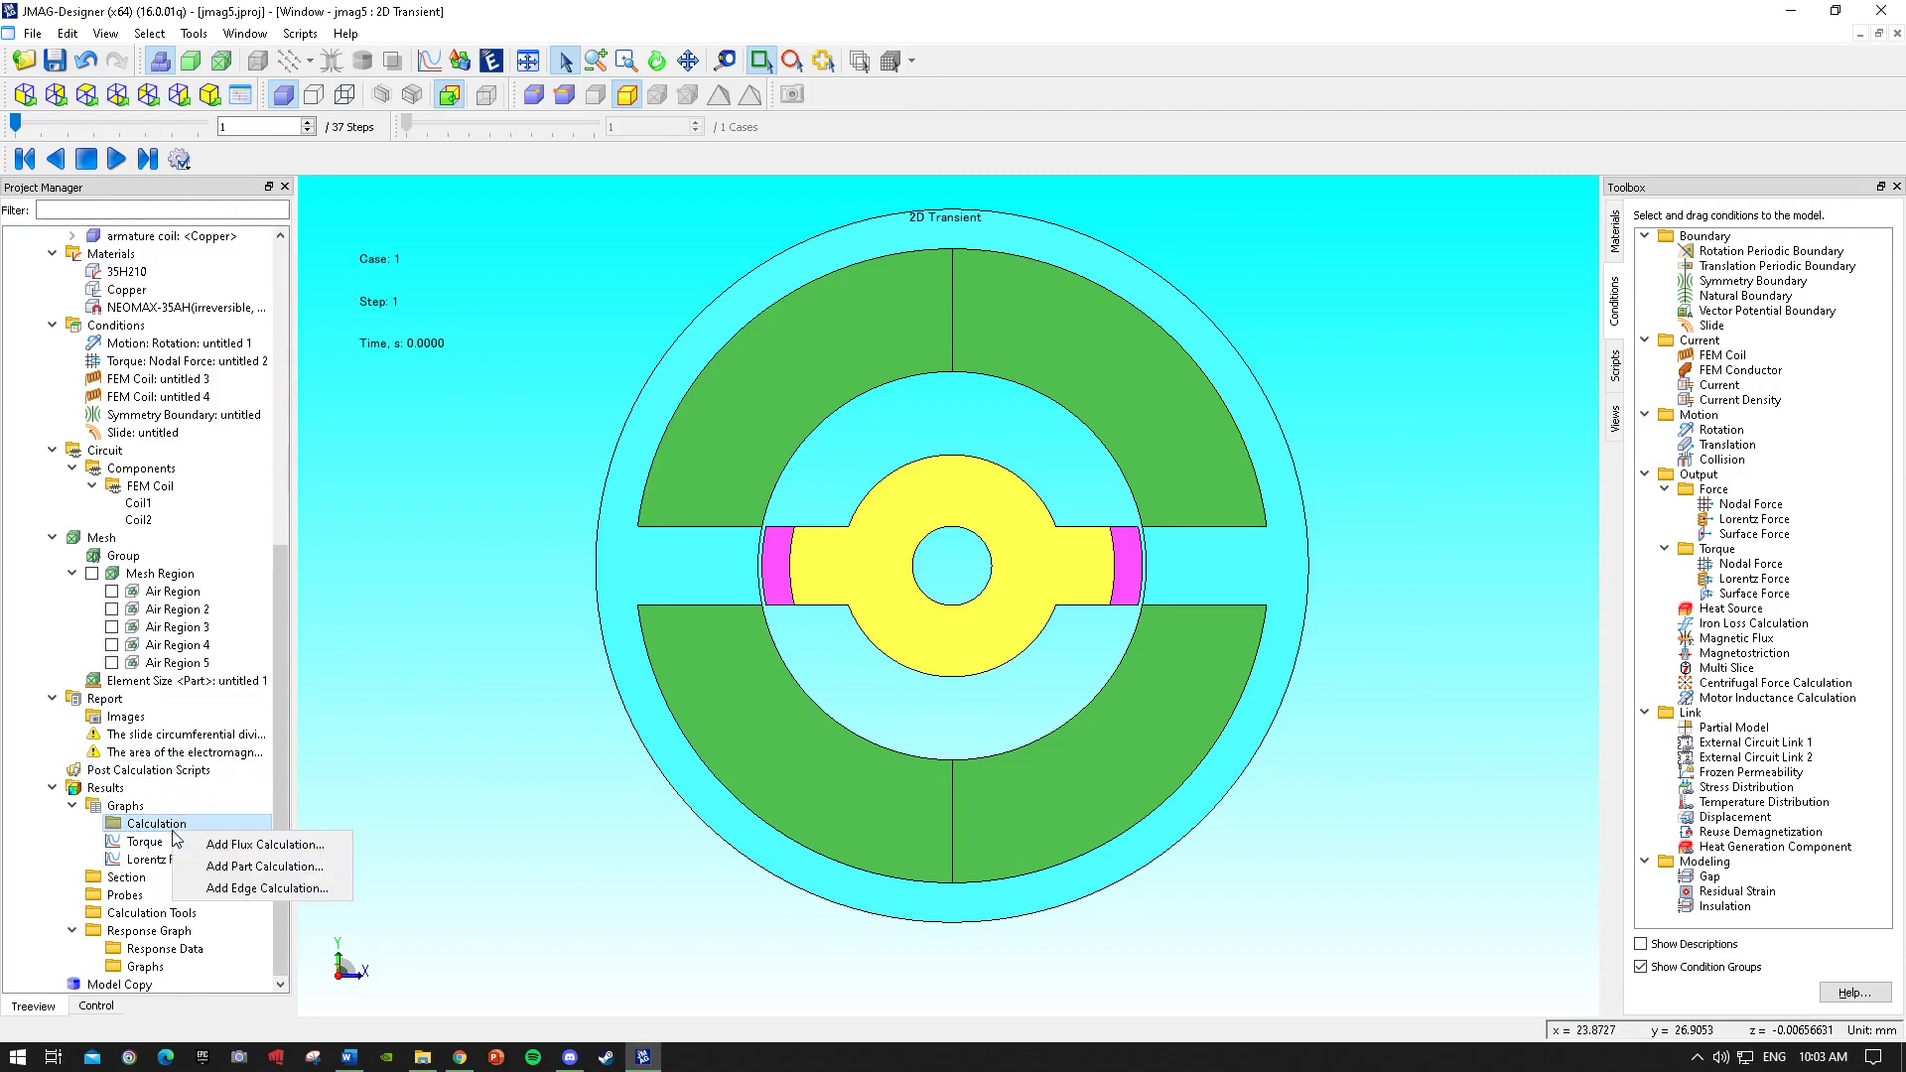
right_click(142, 807)
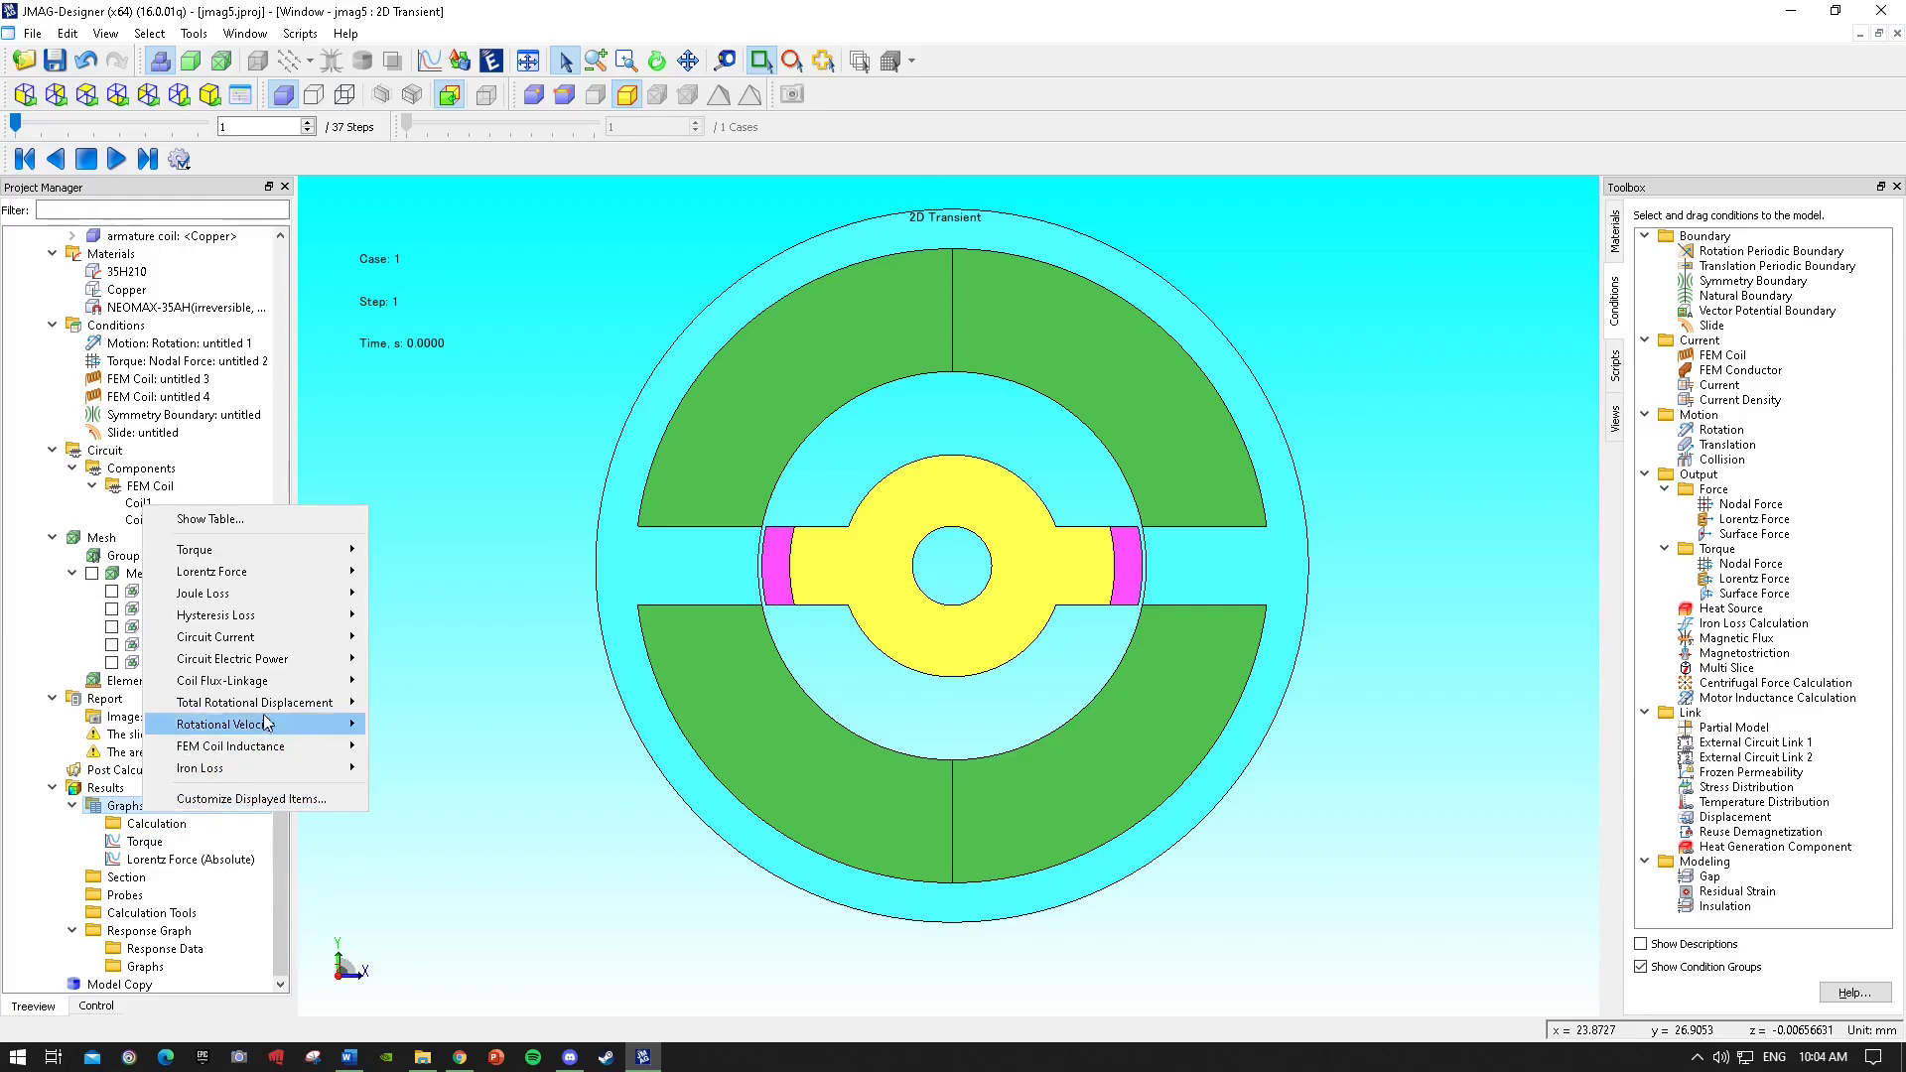
mouse_move(282, 683)
click(433, 679)
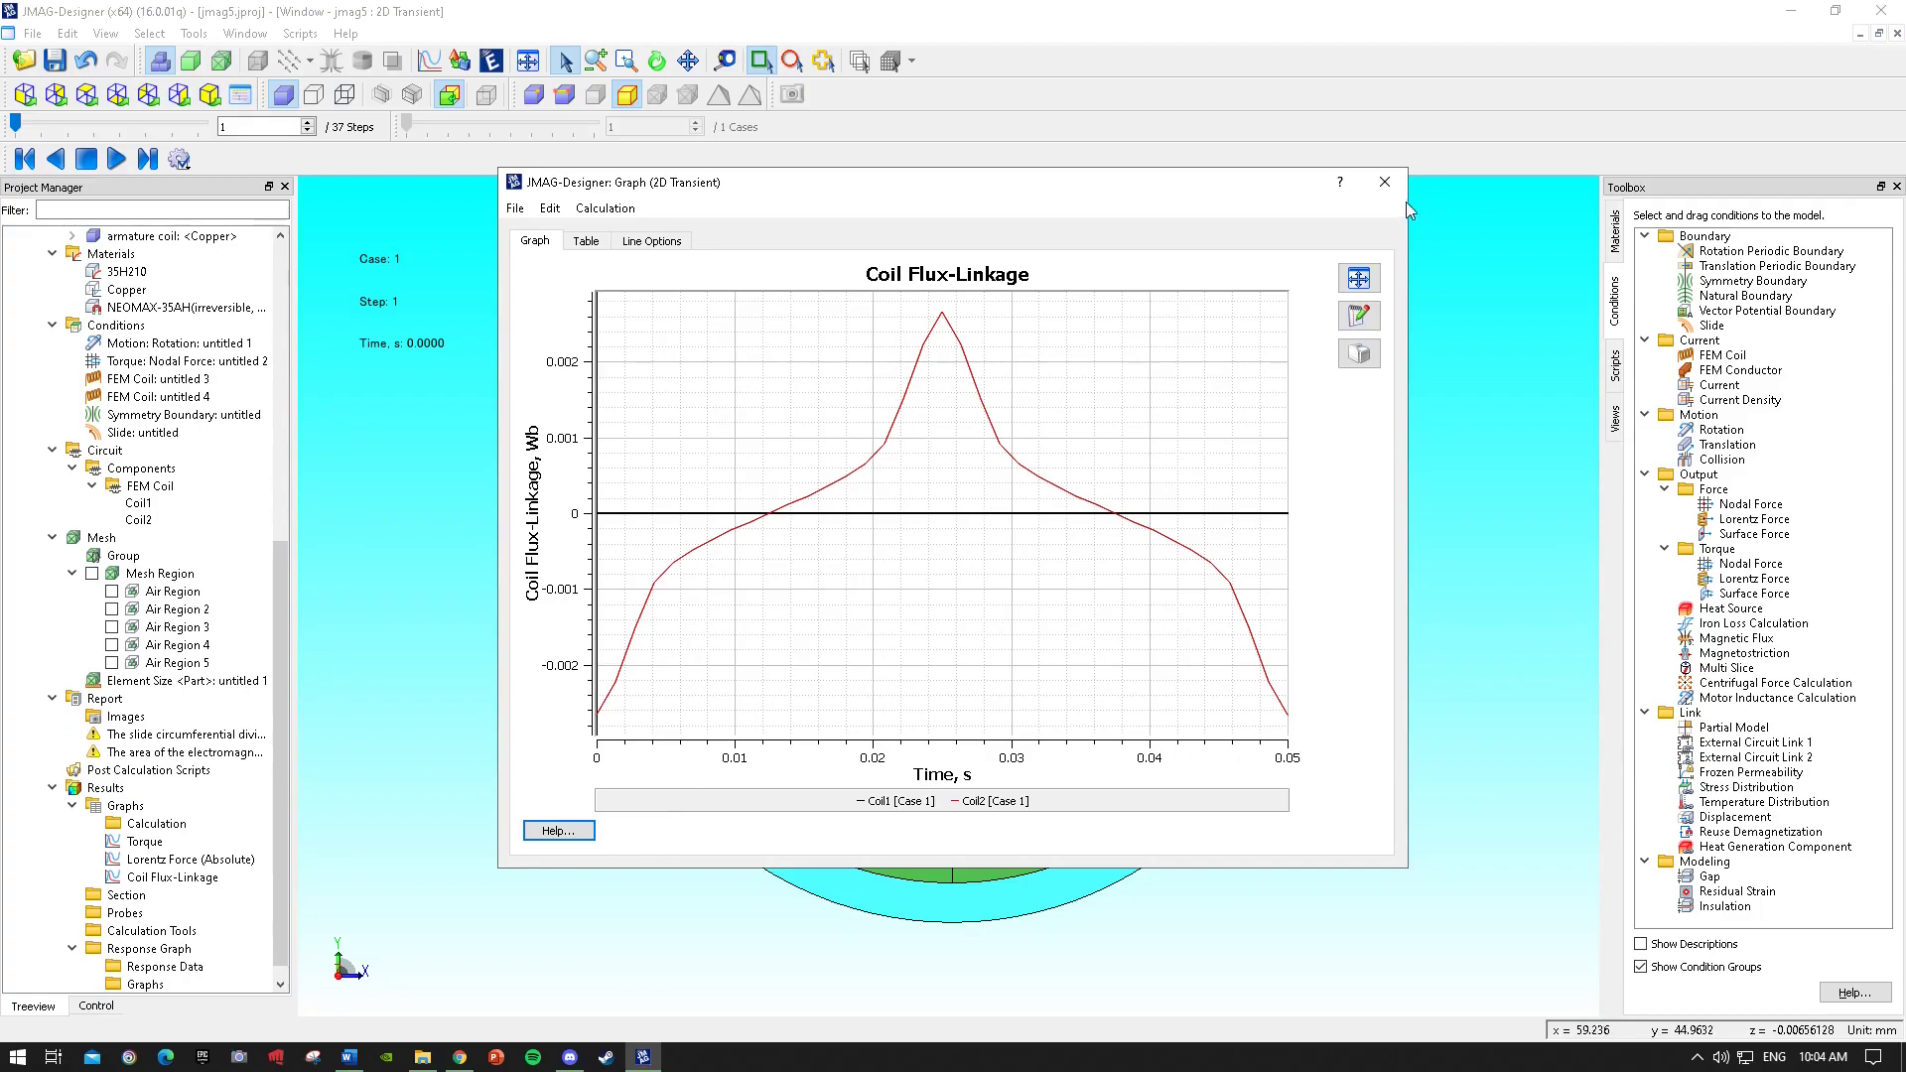
click(1385, 182)
Browse the mesh, circuit components and materials in the project tree.
scroll(173, 571, up, 1)
click(162, 574)
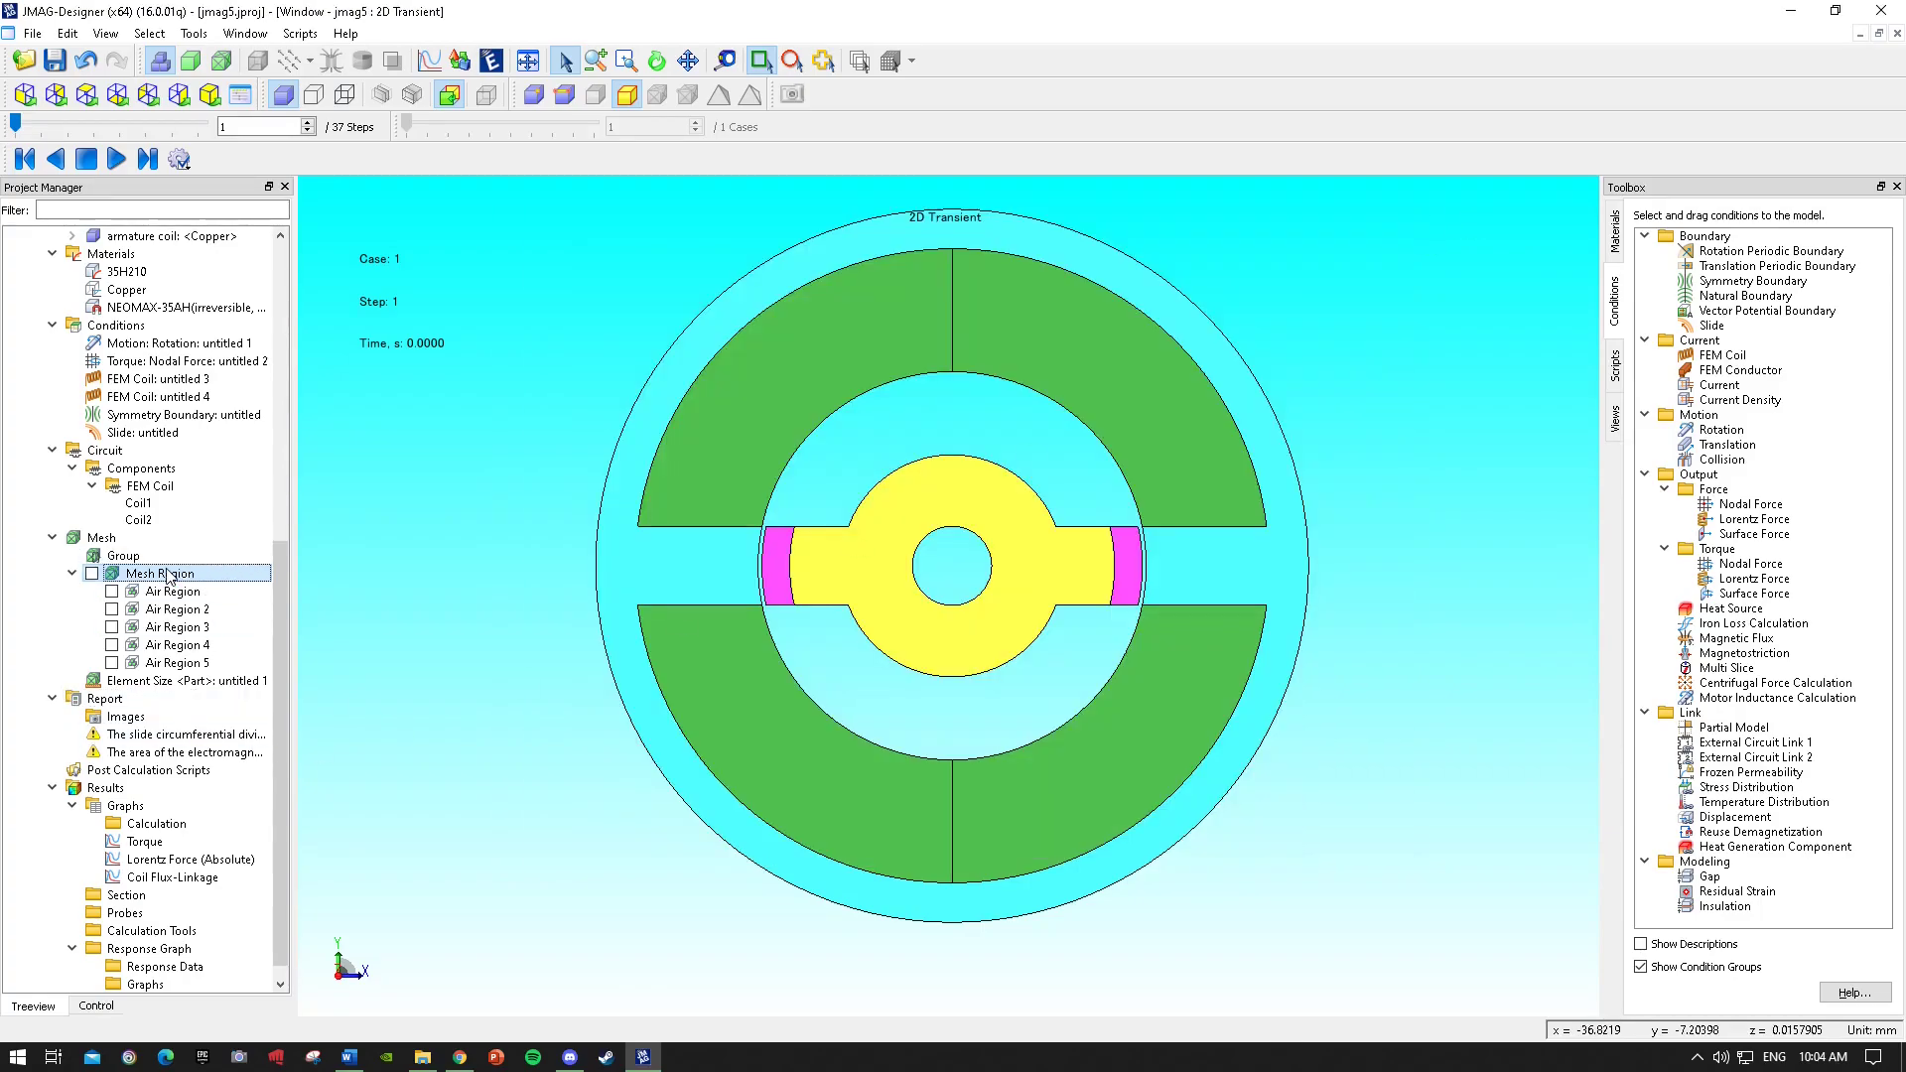
click(139, 557)
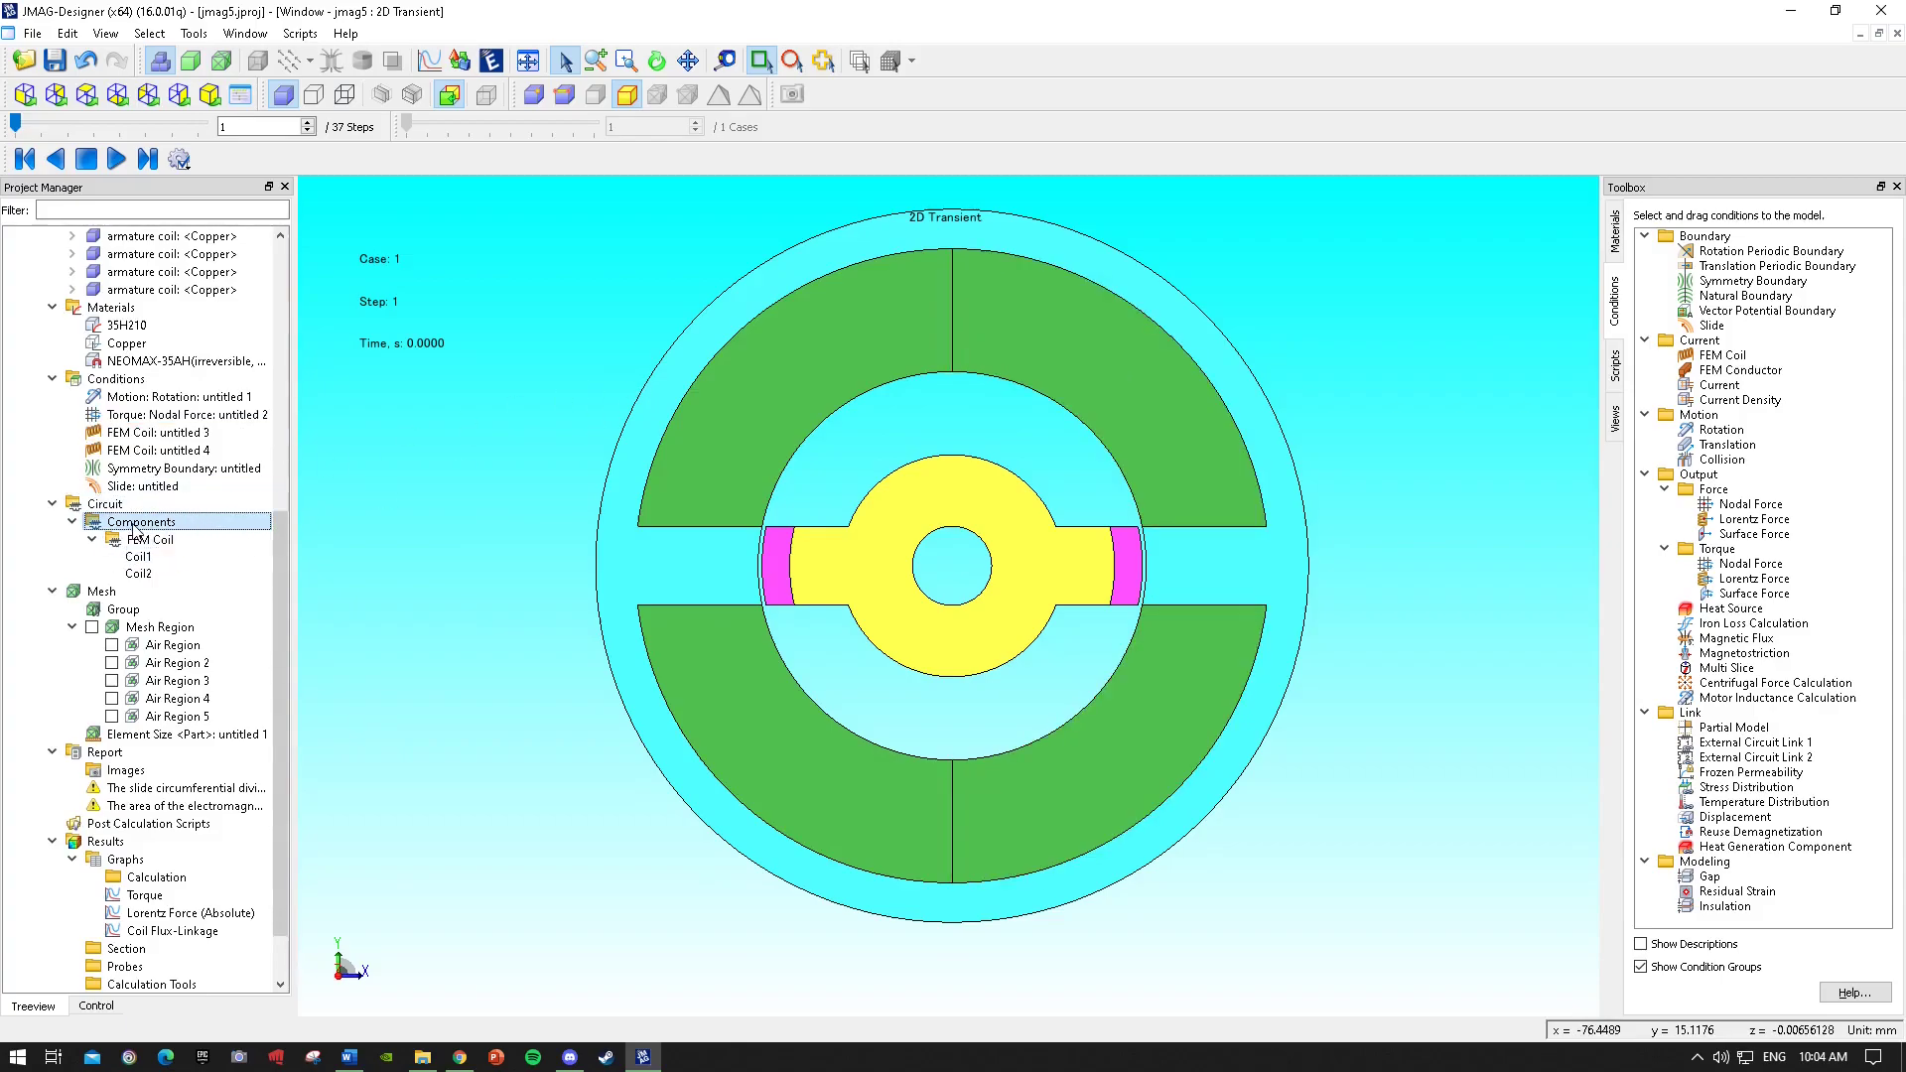
scroll(149, 526, up, 1)
click(149, 502)
click(146, 593)
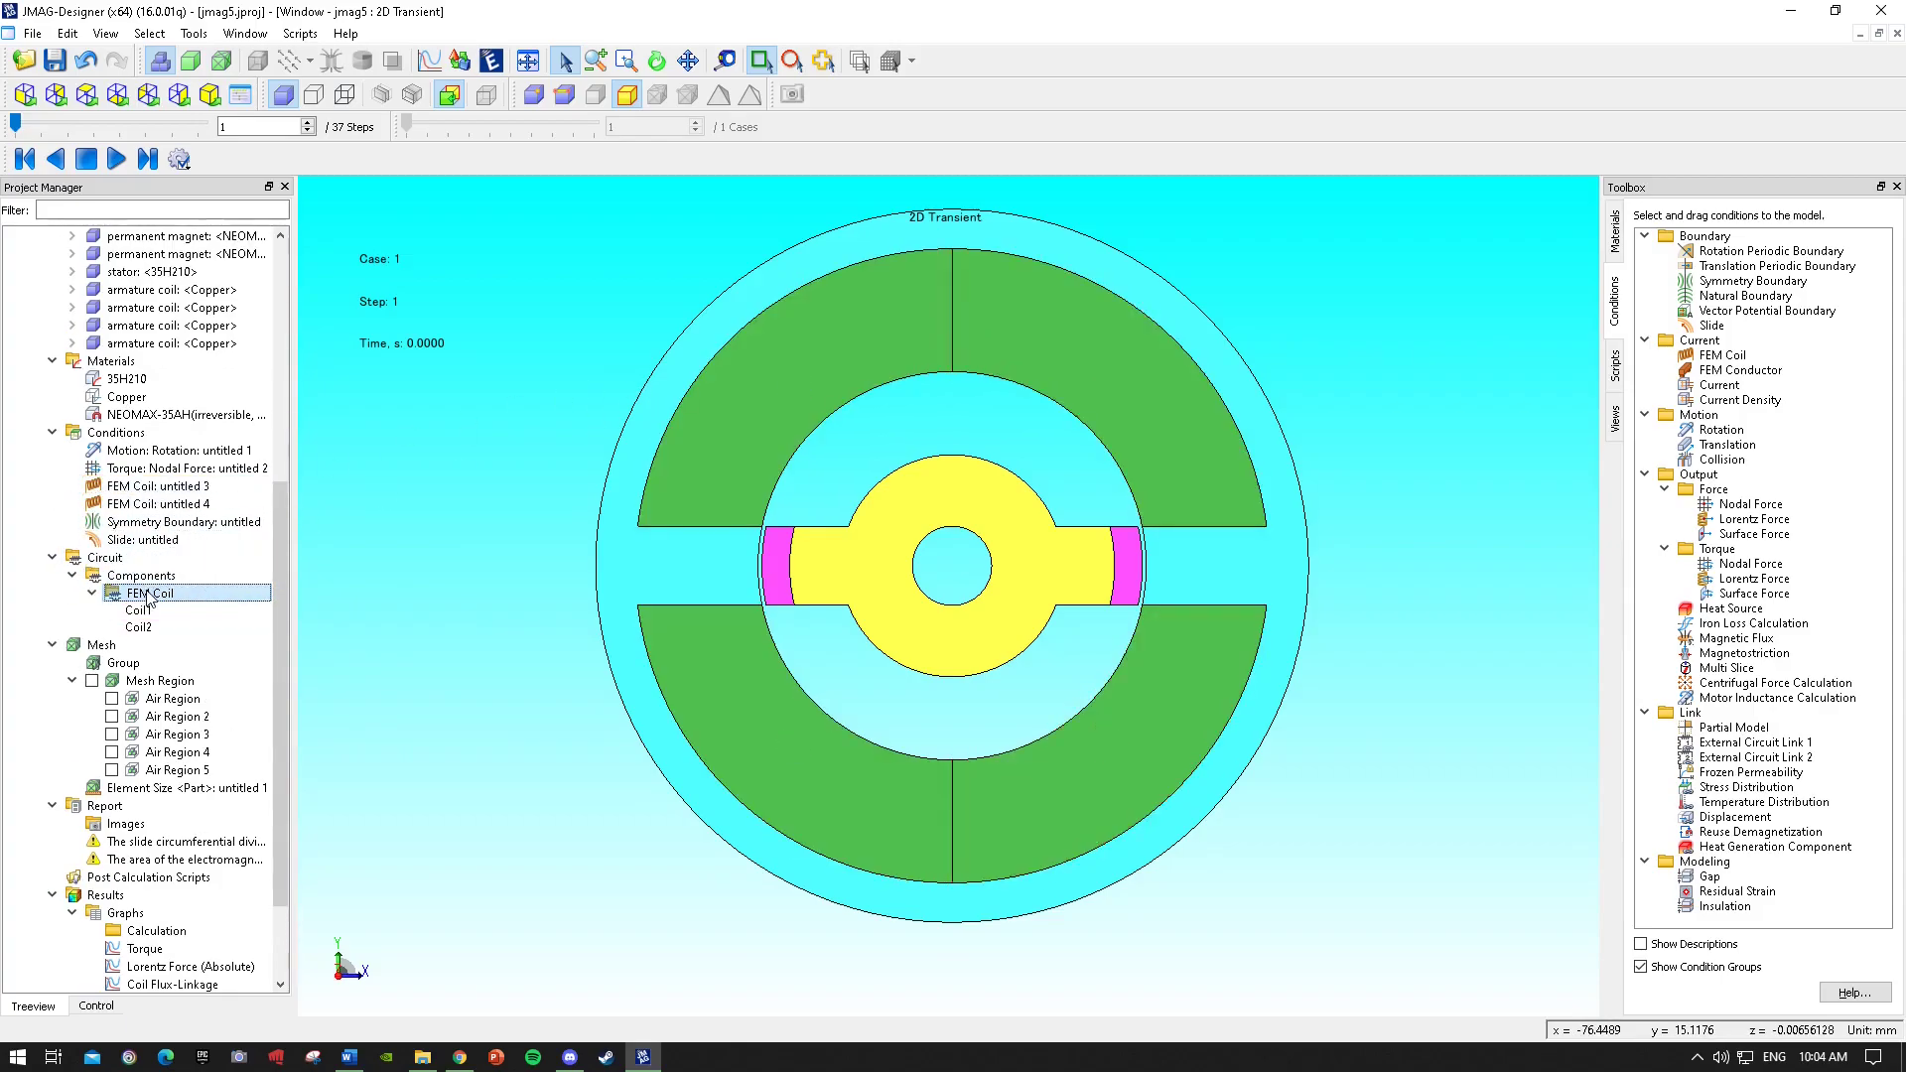
scroll(129, 442, up, 2)
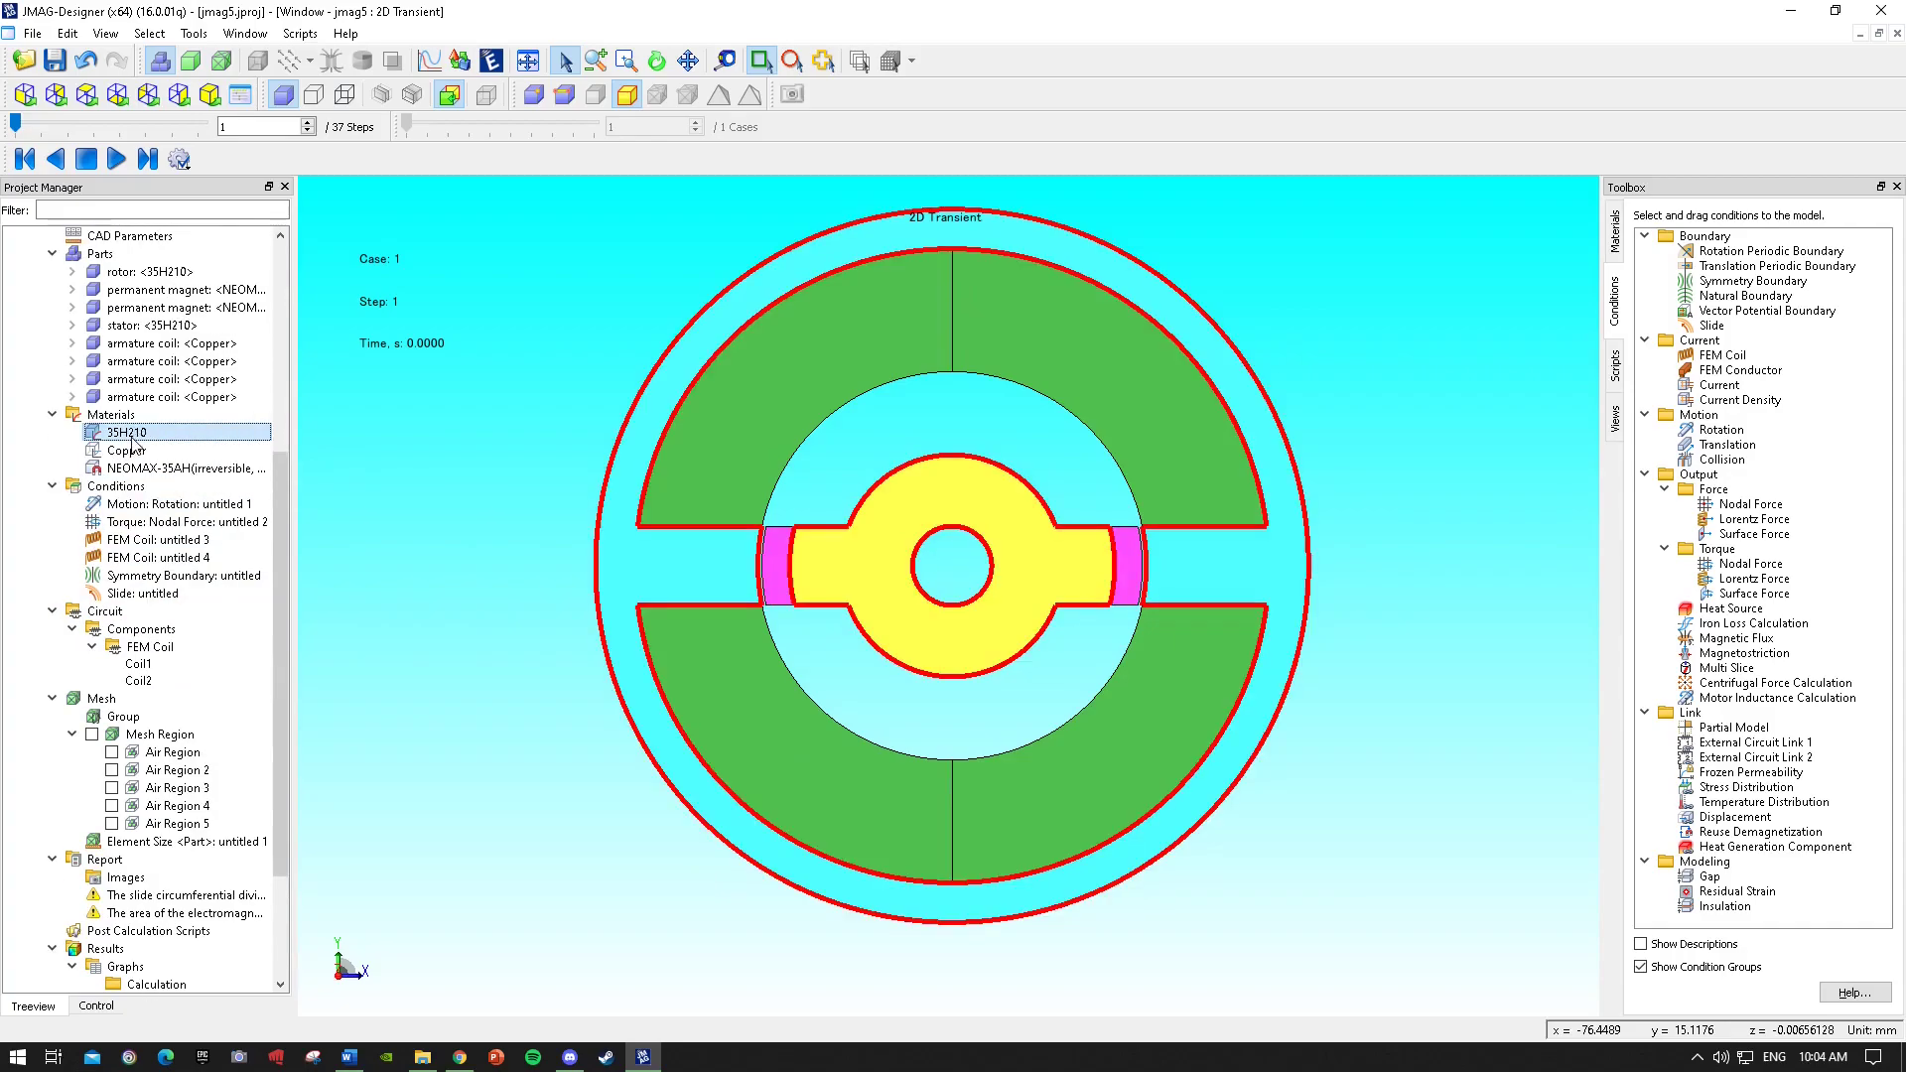
Open the study's circuit editor, inspect the Coil1 FEM coil properties, and close the editor.
scroll(129, 445, up, 2)
right_click(131, 362)
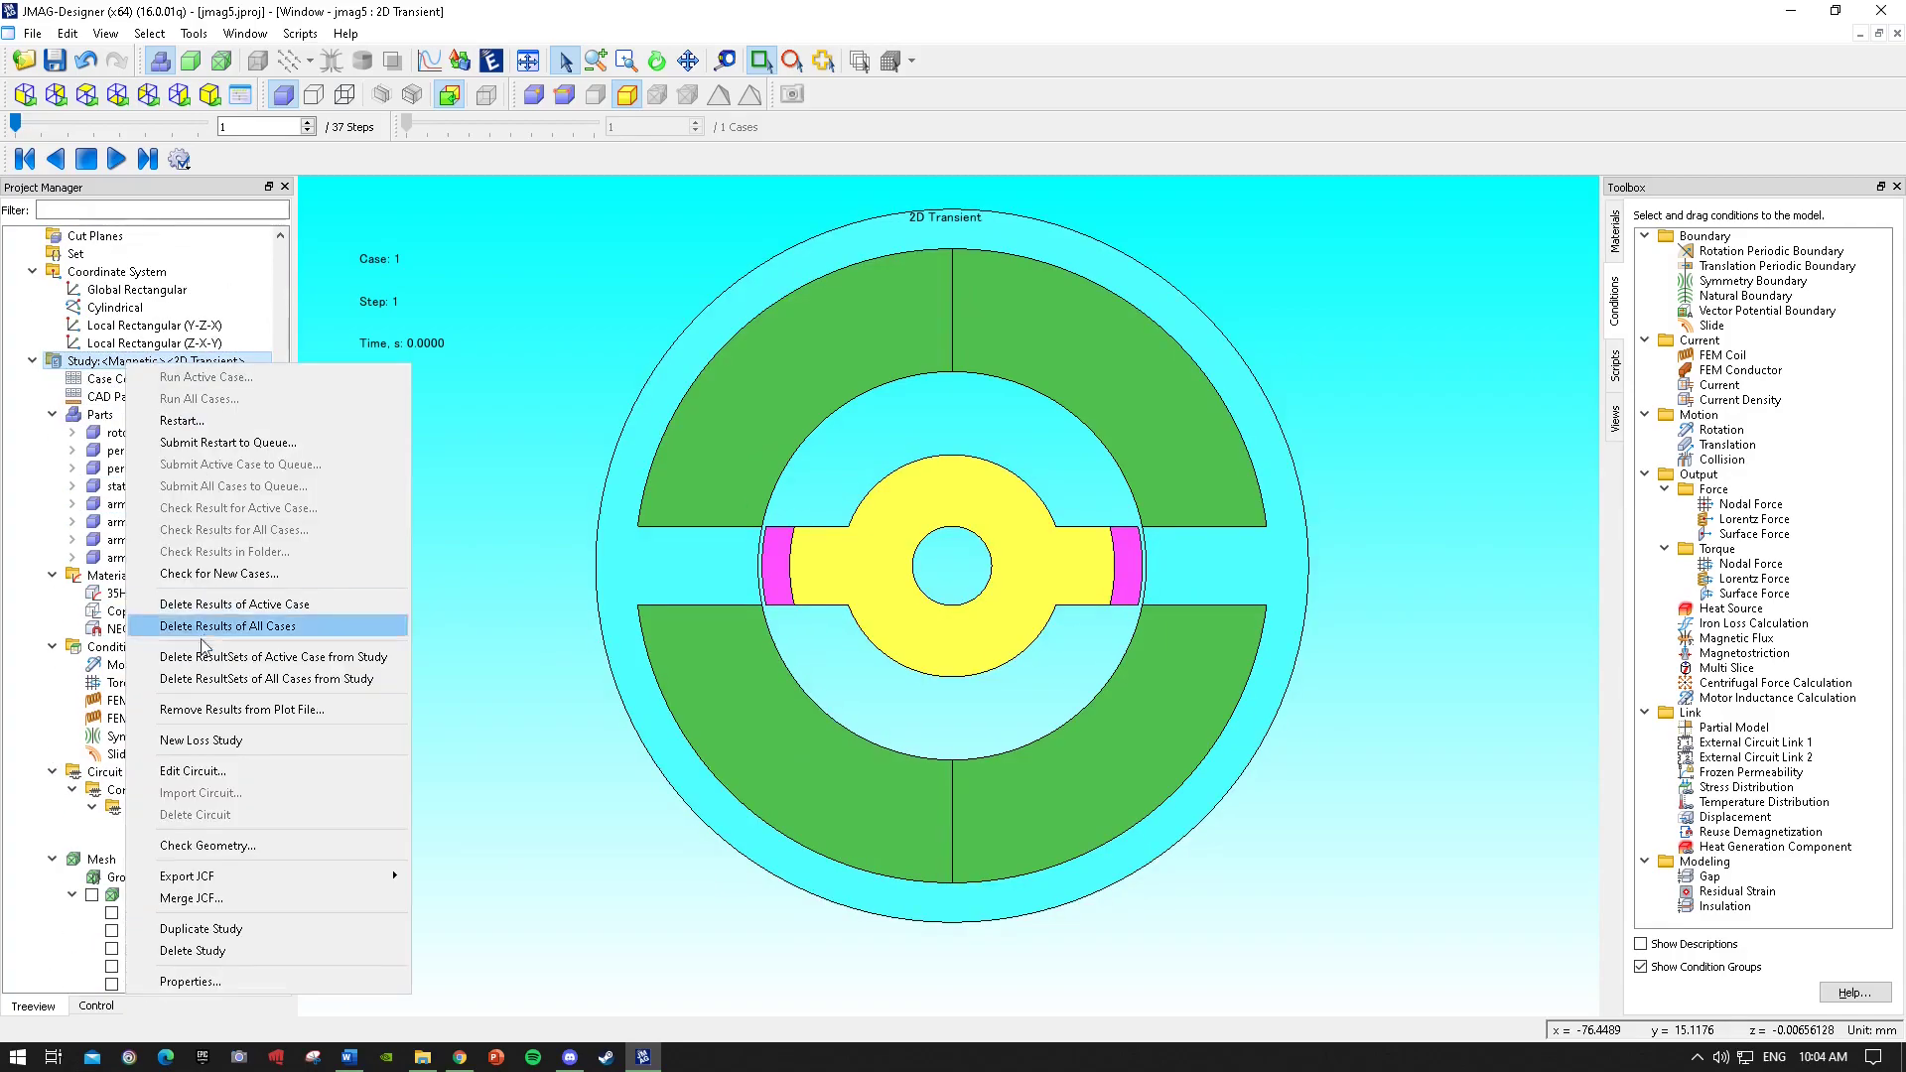
click(224, 770)
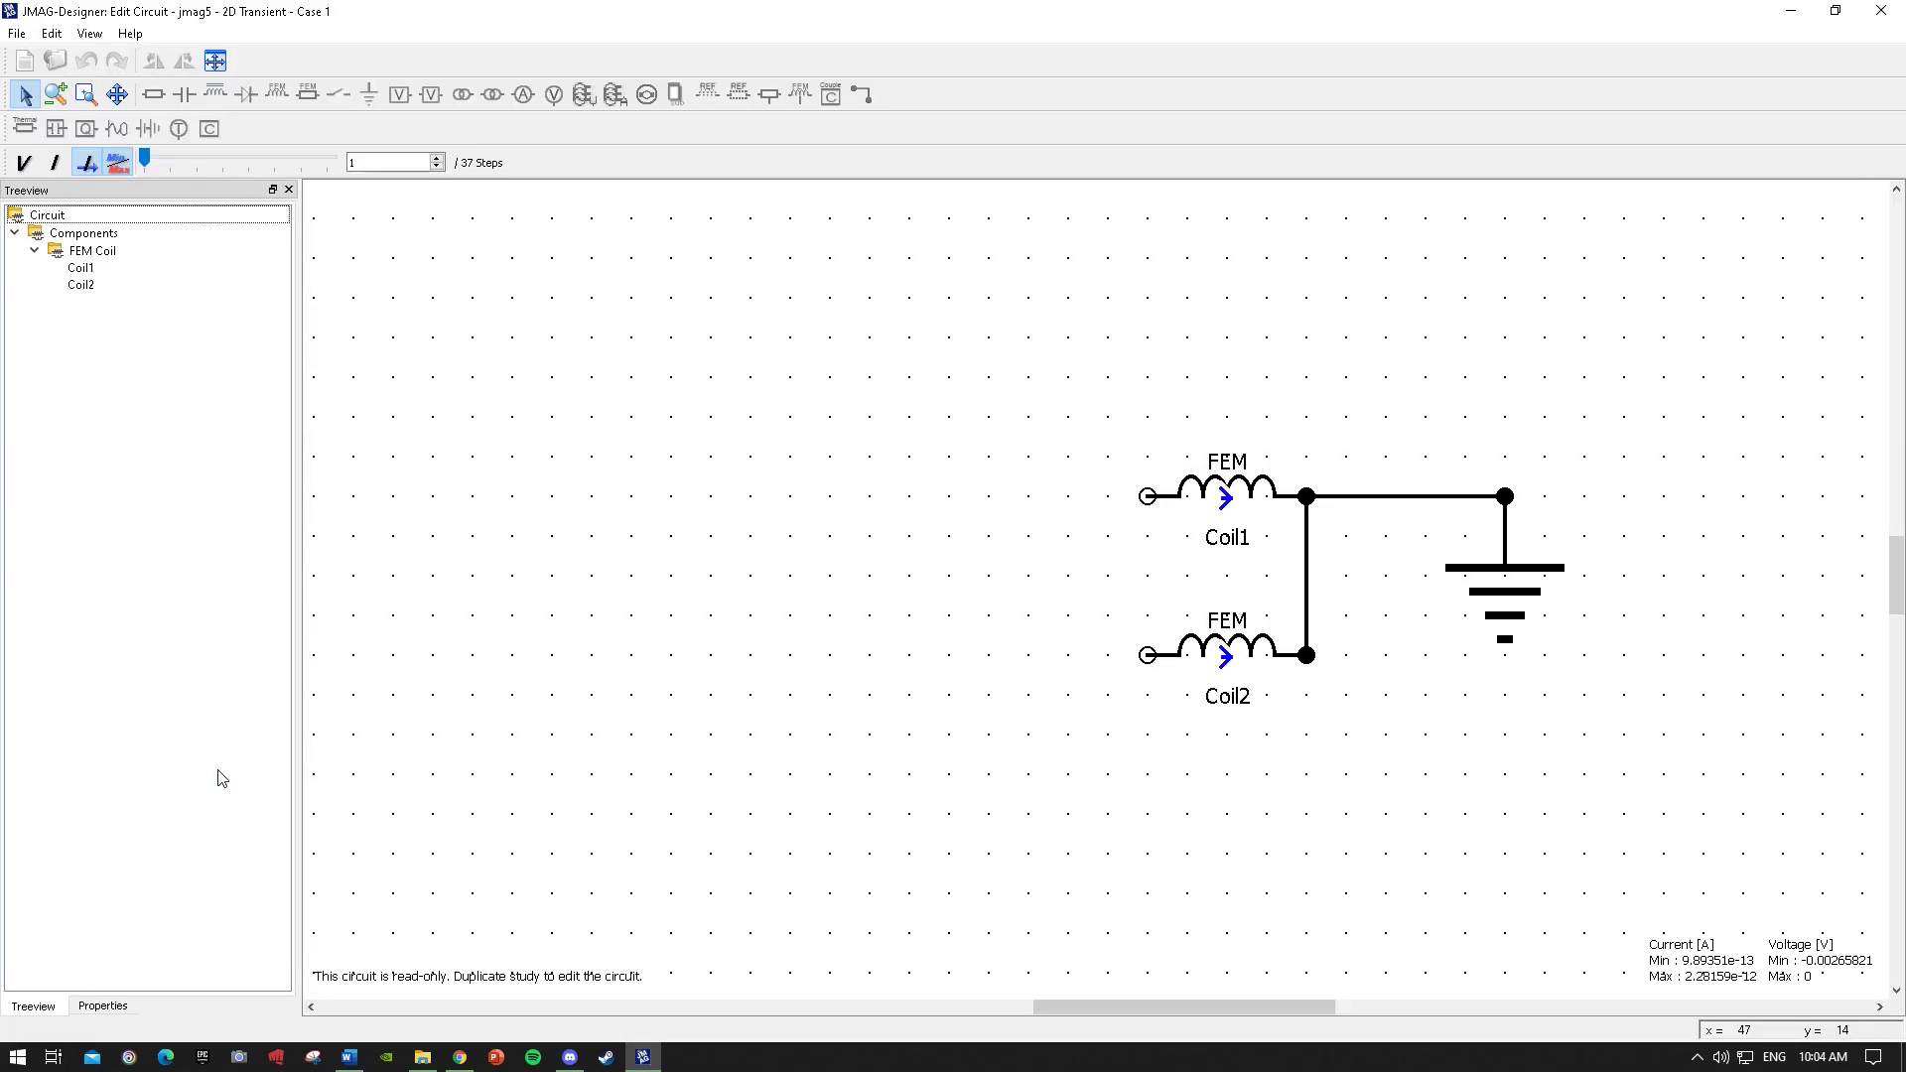
click(1225, 499)
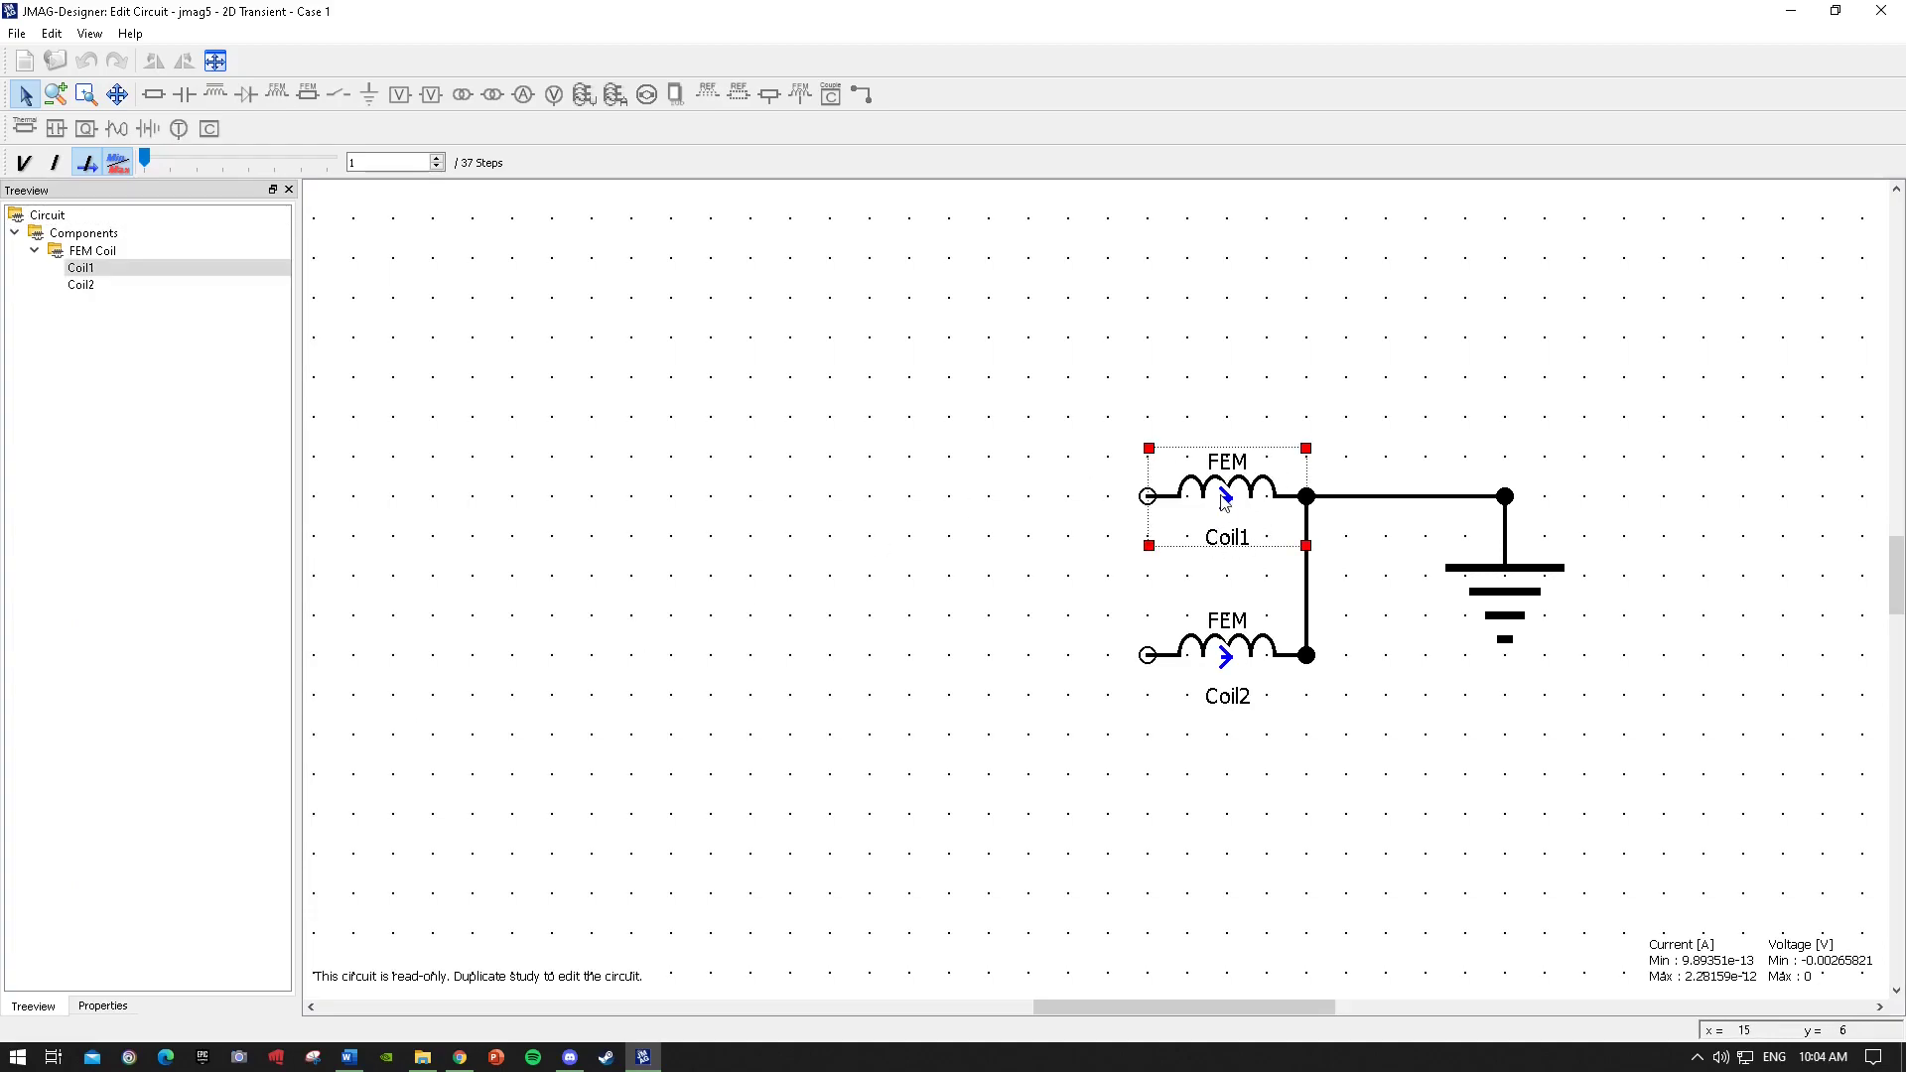
double_click(1221, 496)
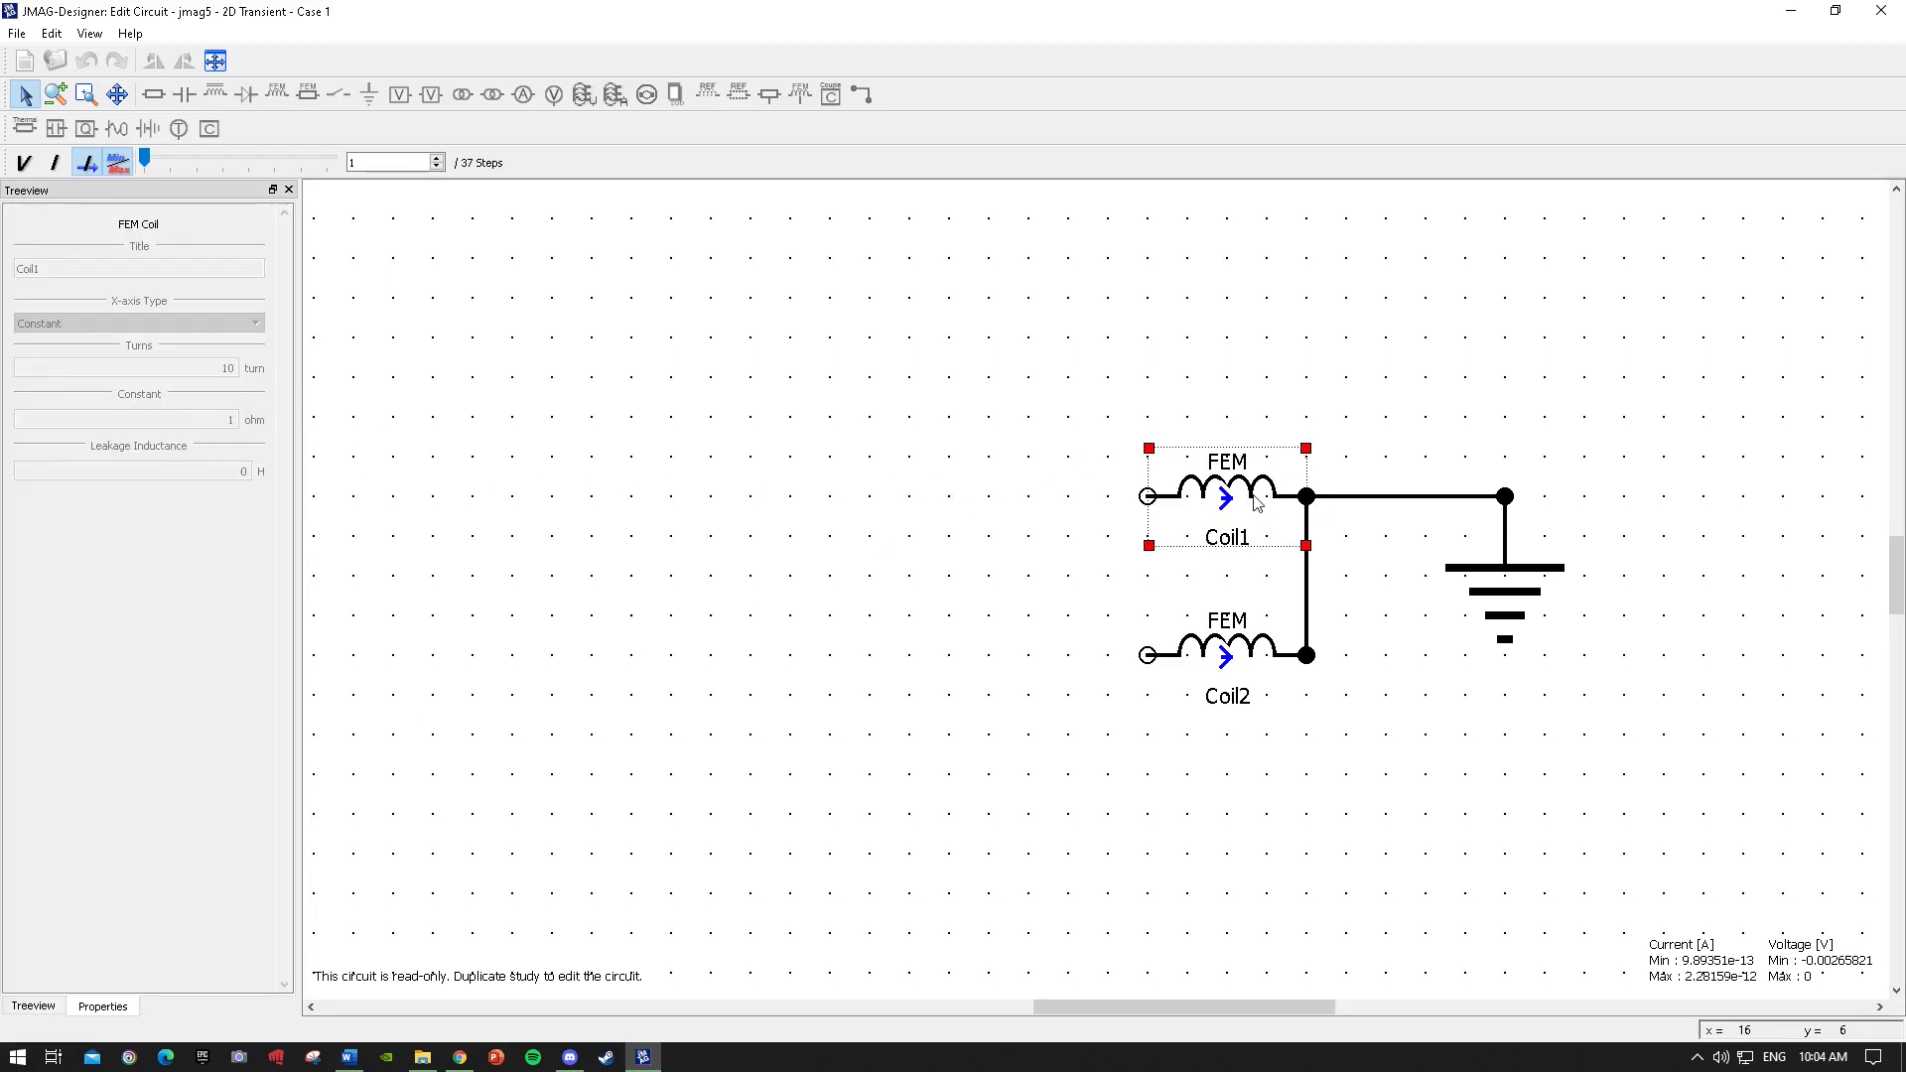
click(1254, 627)
click(1210, 510)
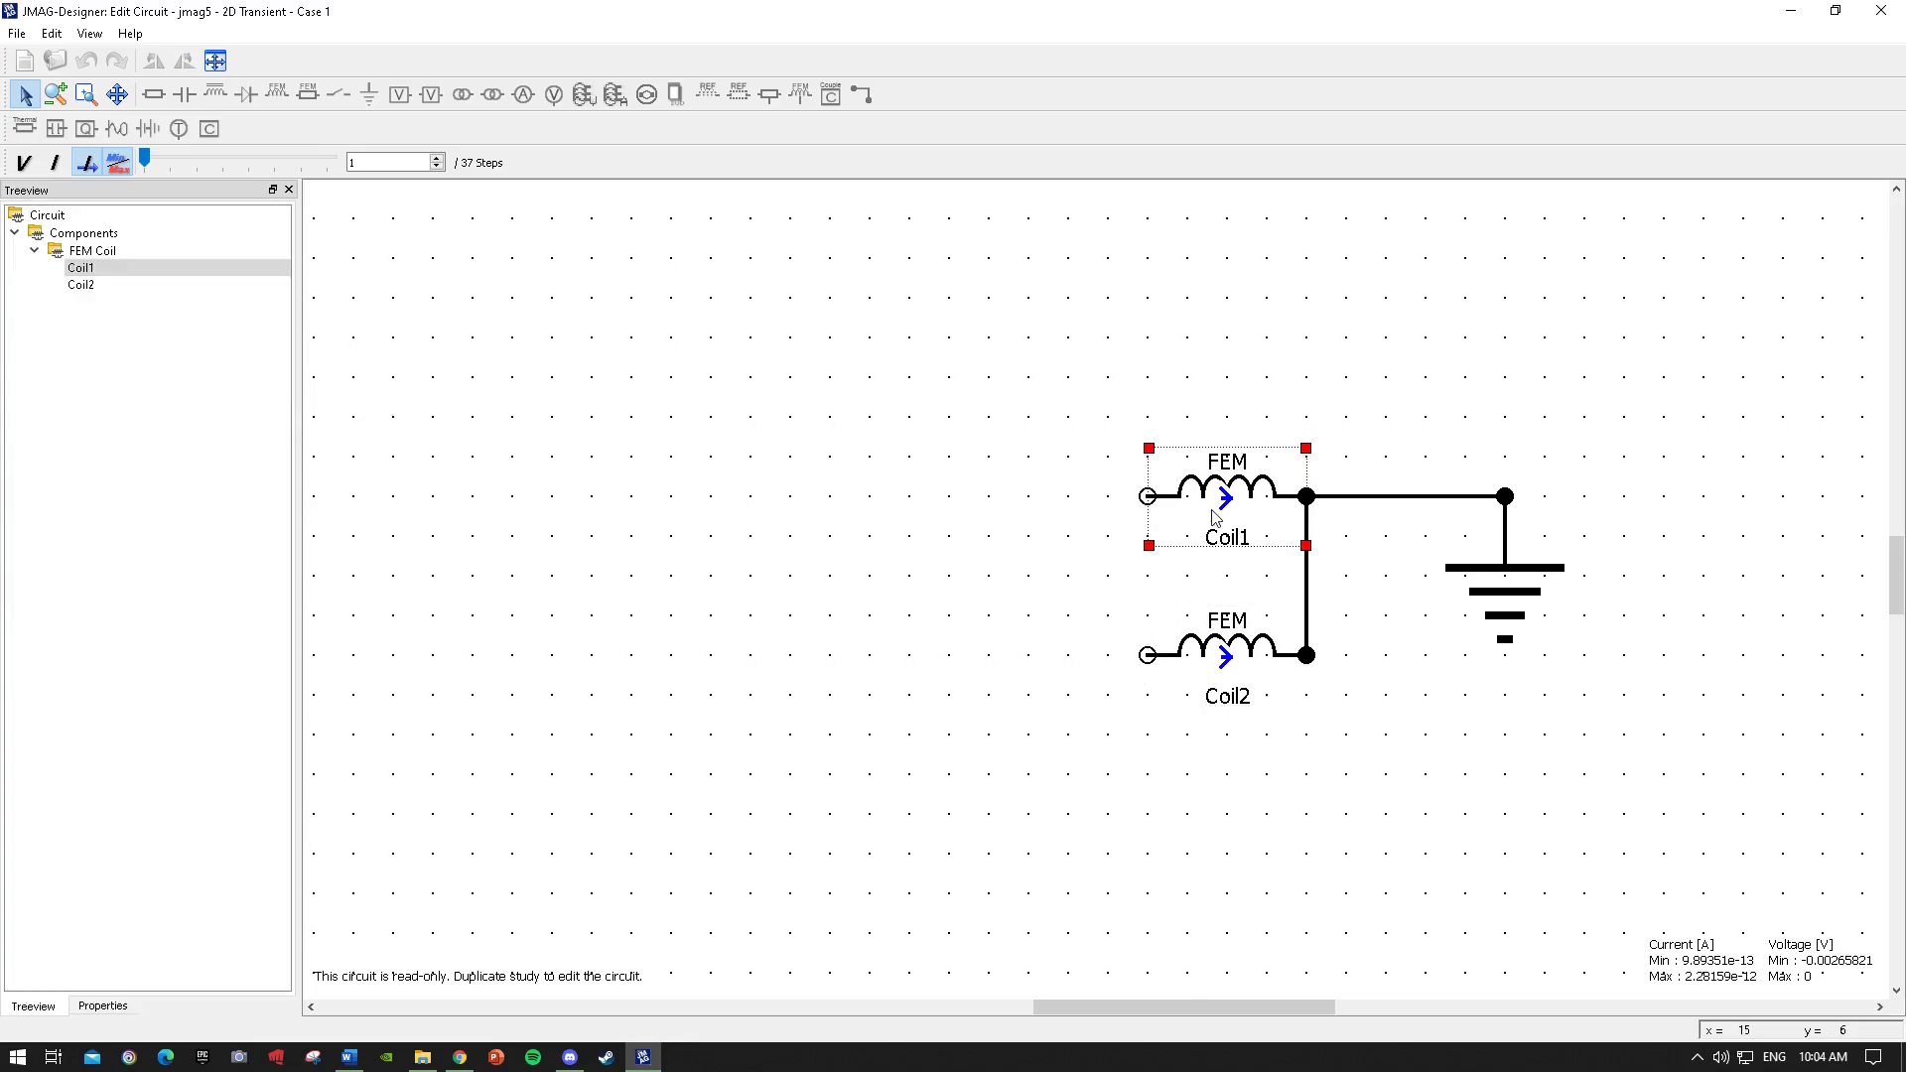
click(1884, 11)
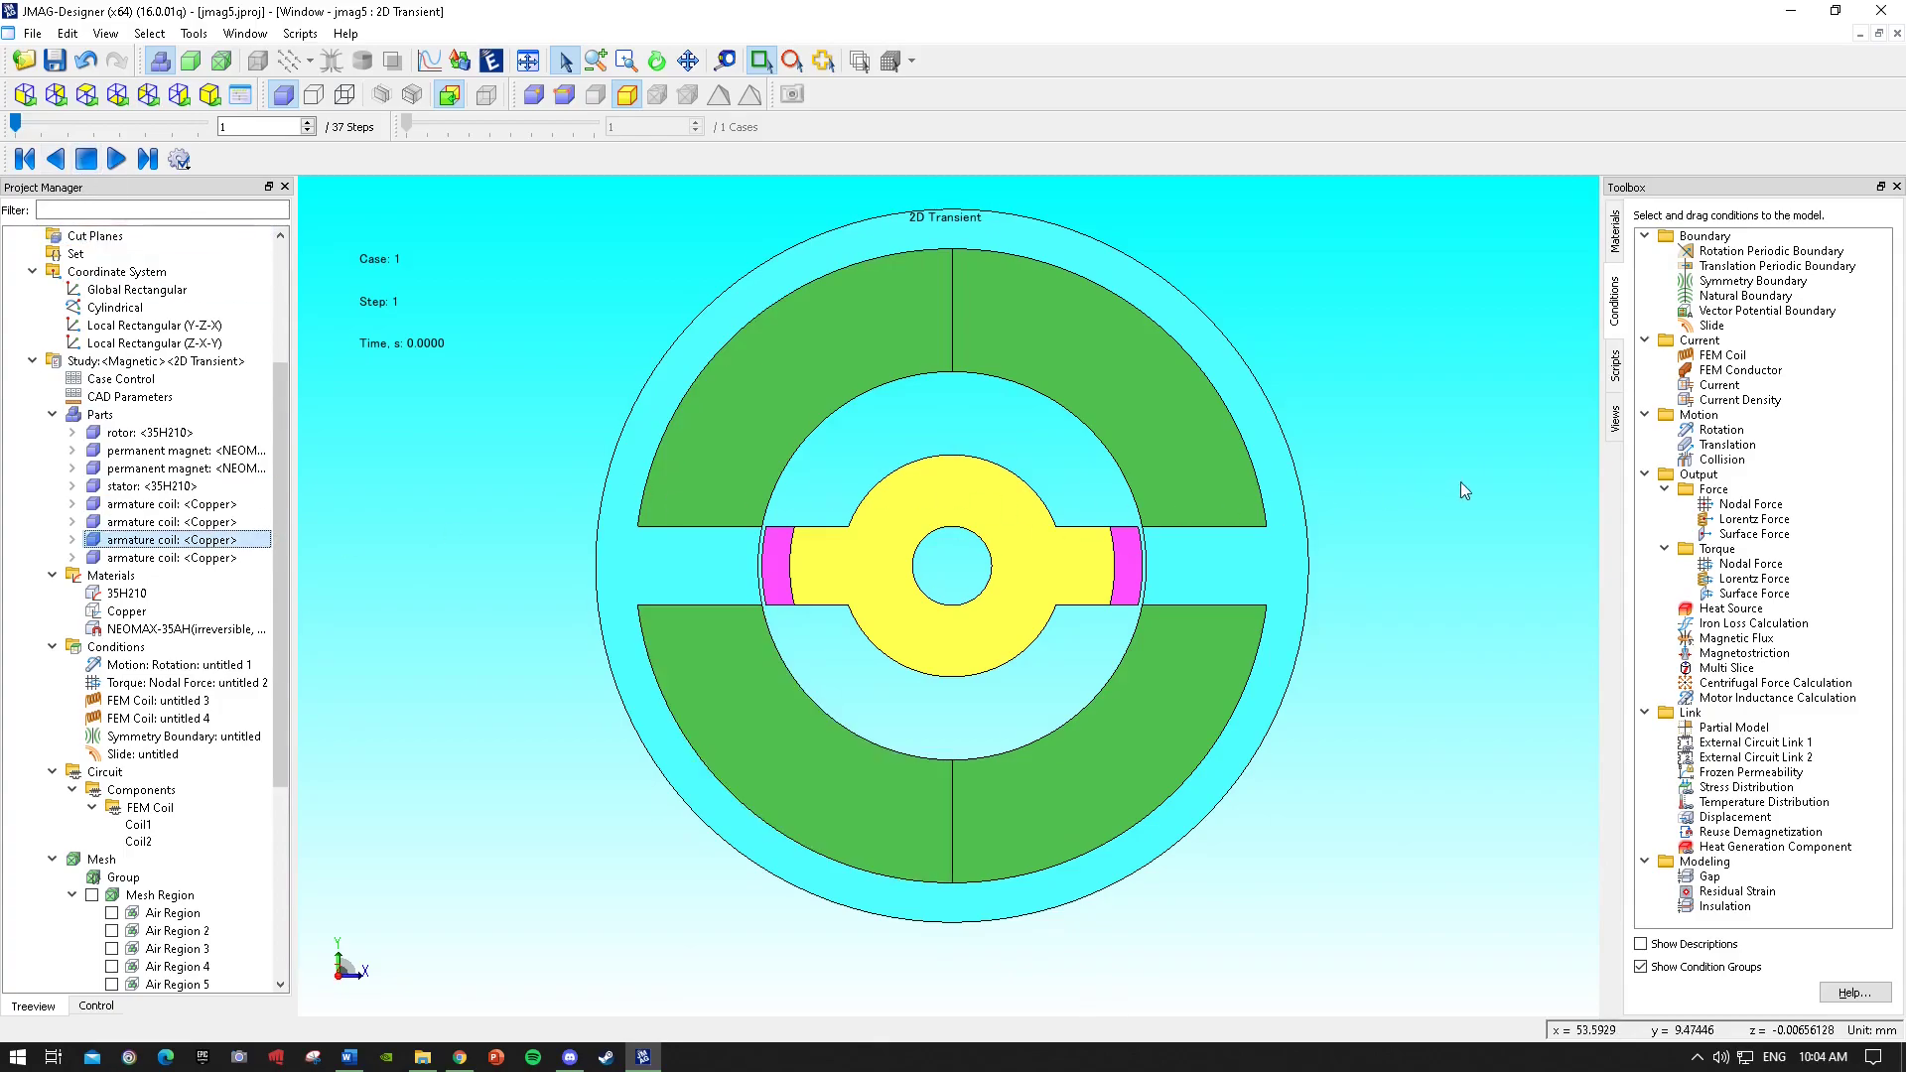
scroll(542, 261, up, 4)
scroll(570, 291, down, 4)
scroll(574, 296, down, 2)
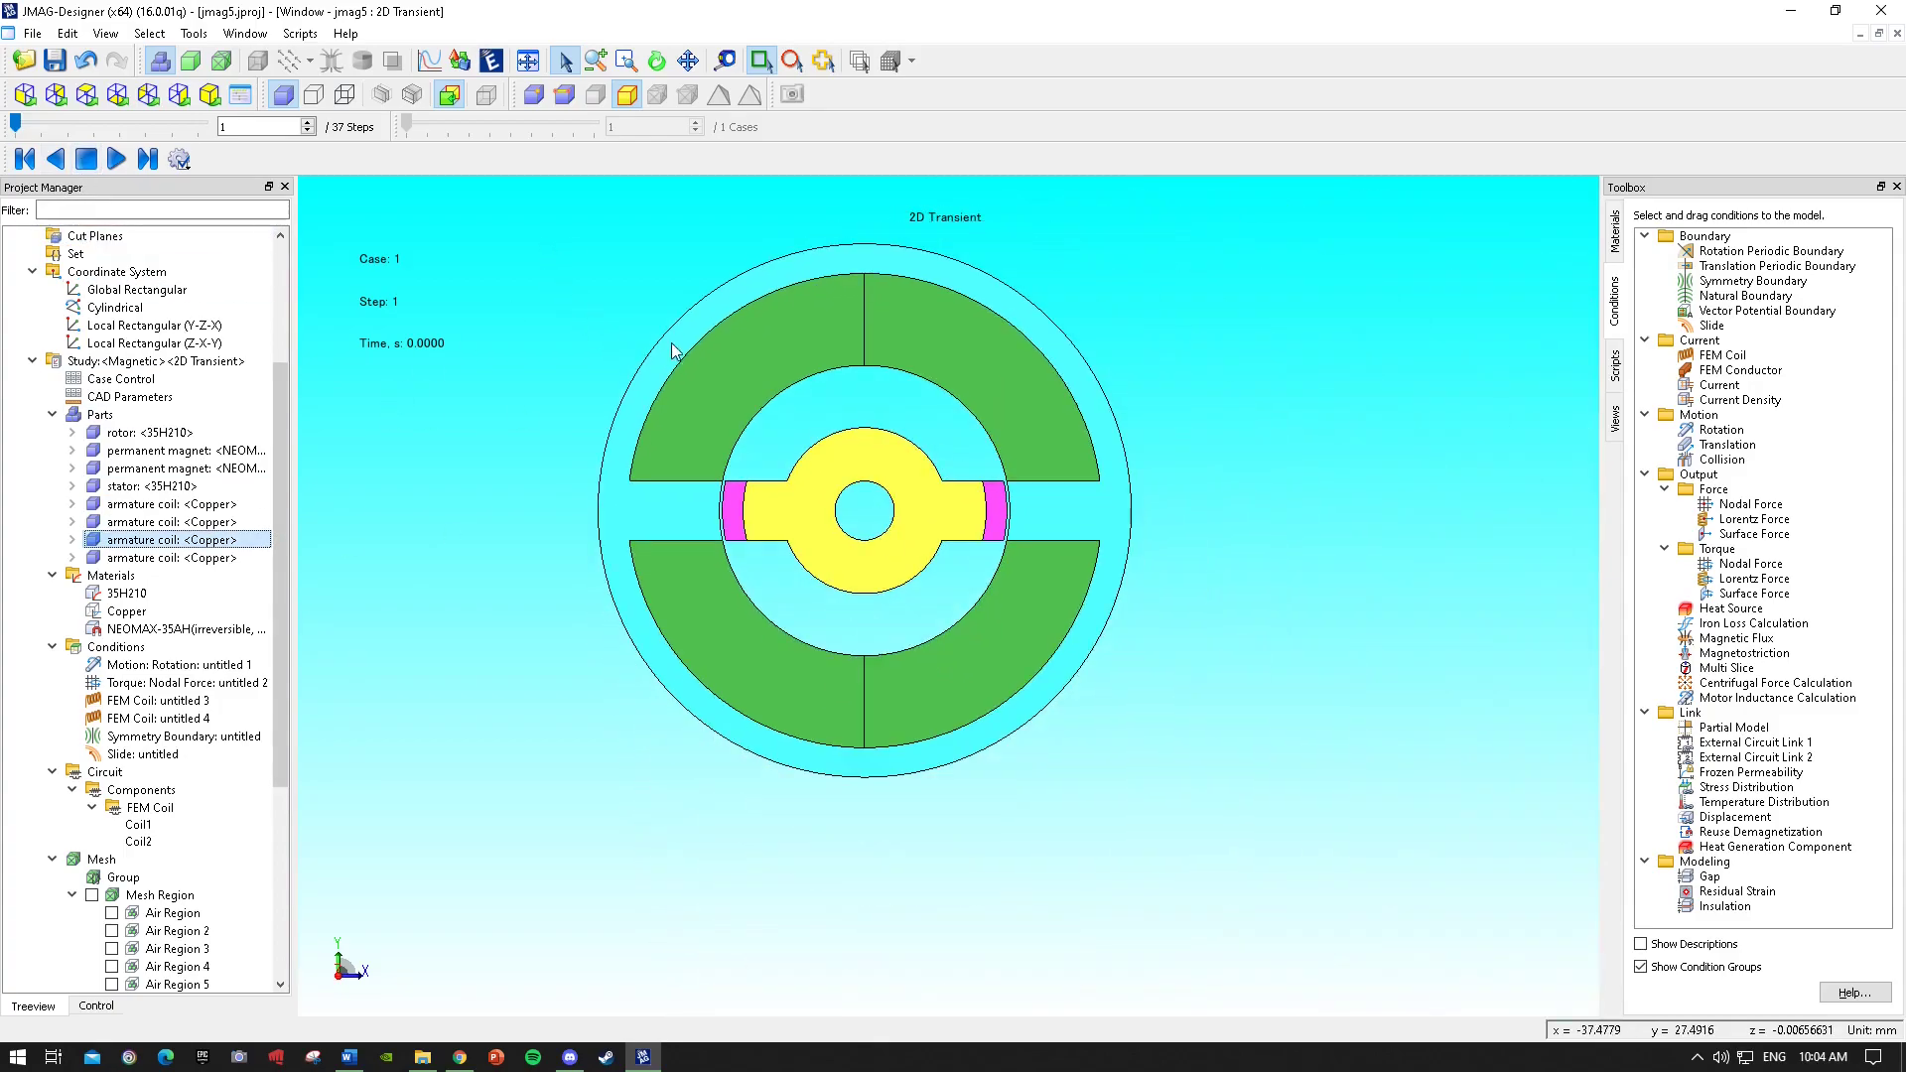
scroll(877, 771, up, 3)
click(149, 574)
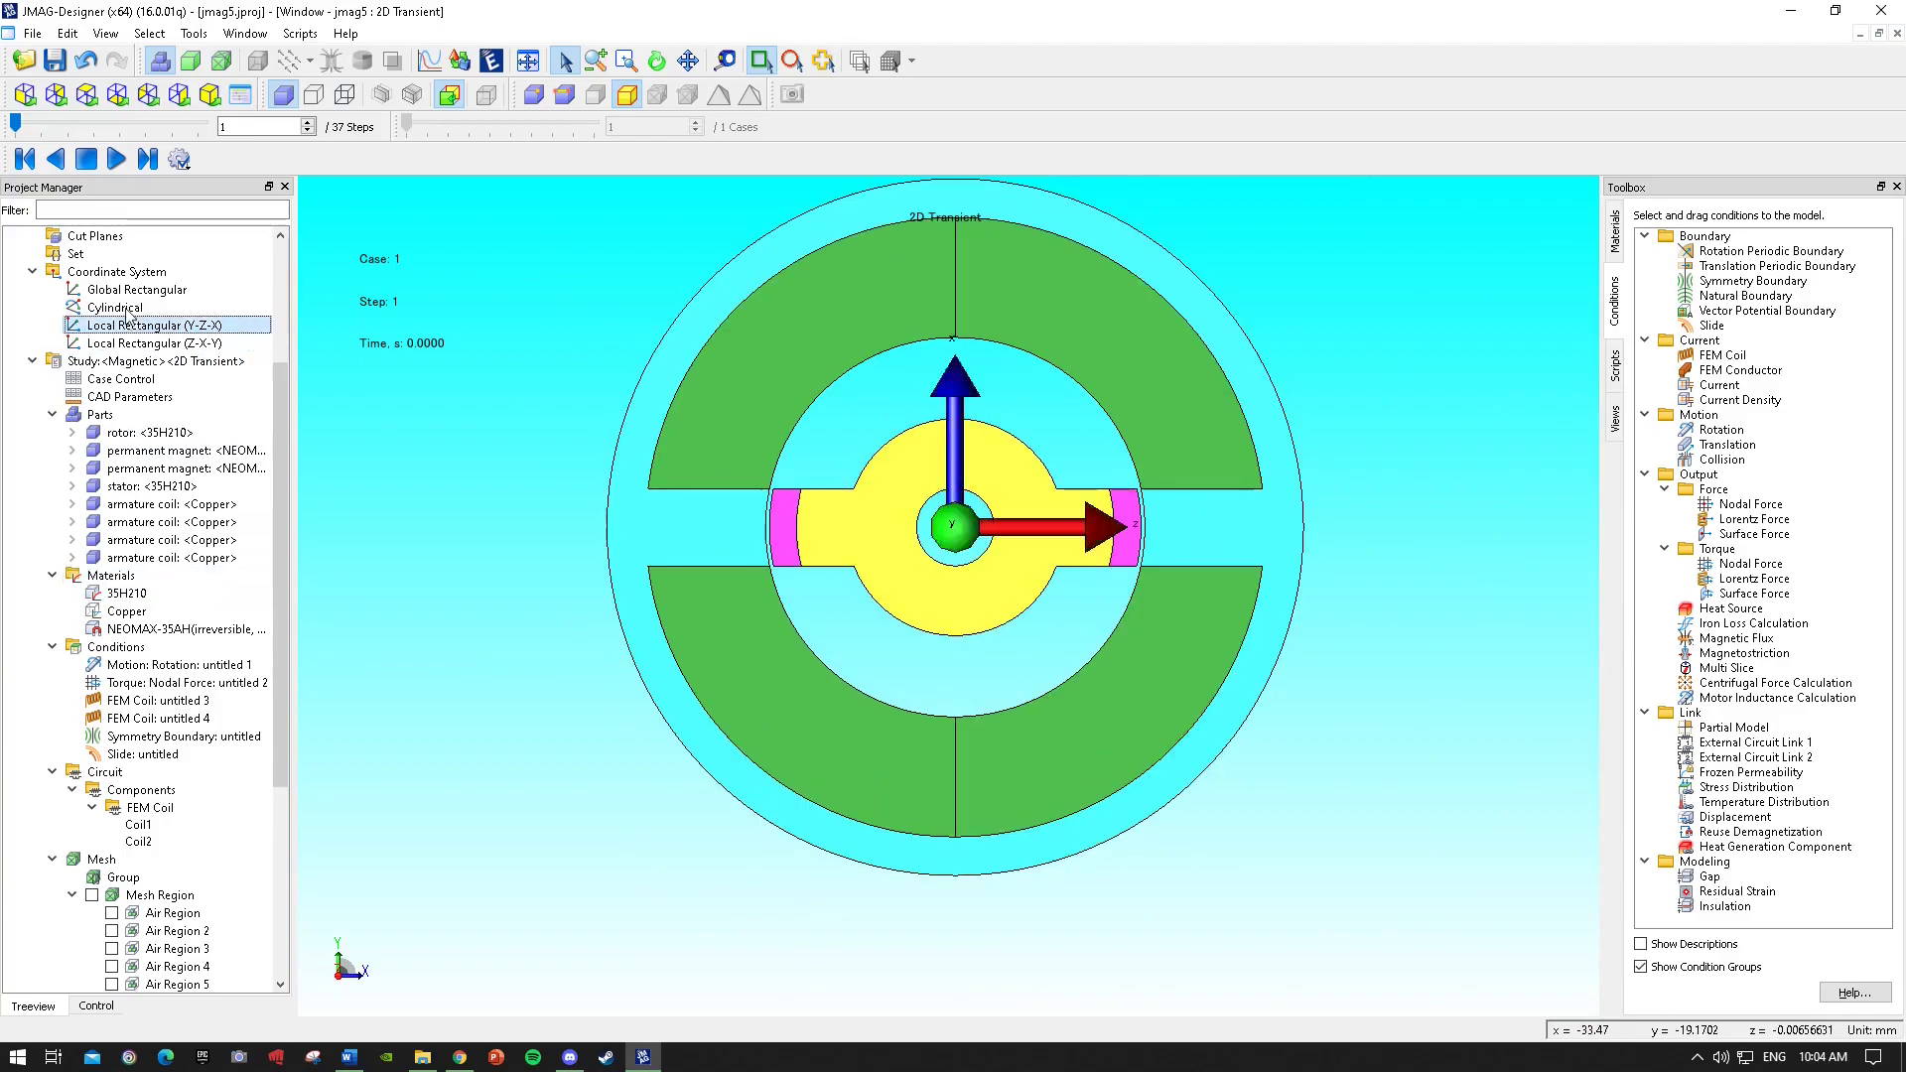
Inspect the animation playback step/phase settings and close the dialog without applying changes.
click(174, 160)
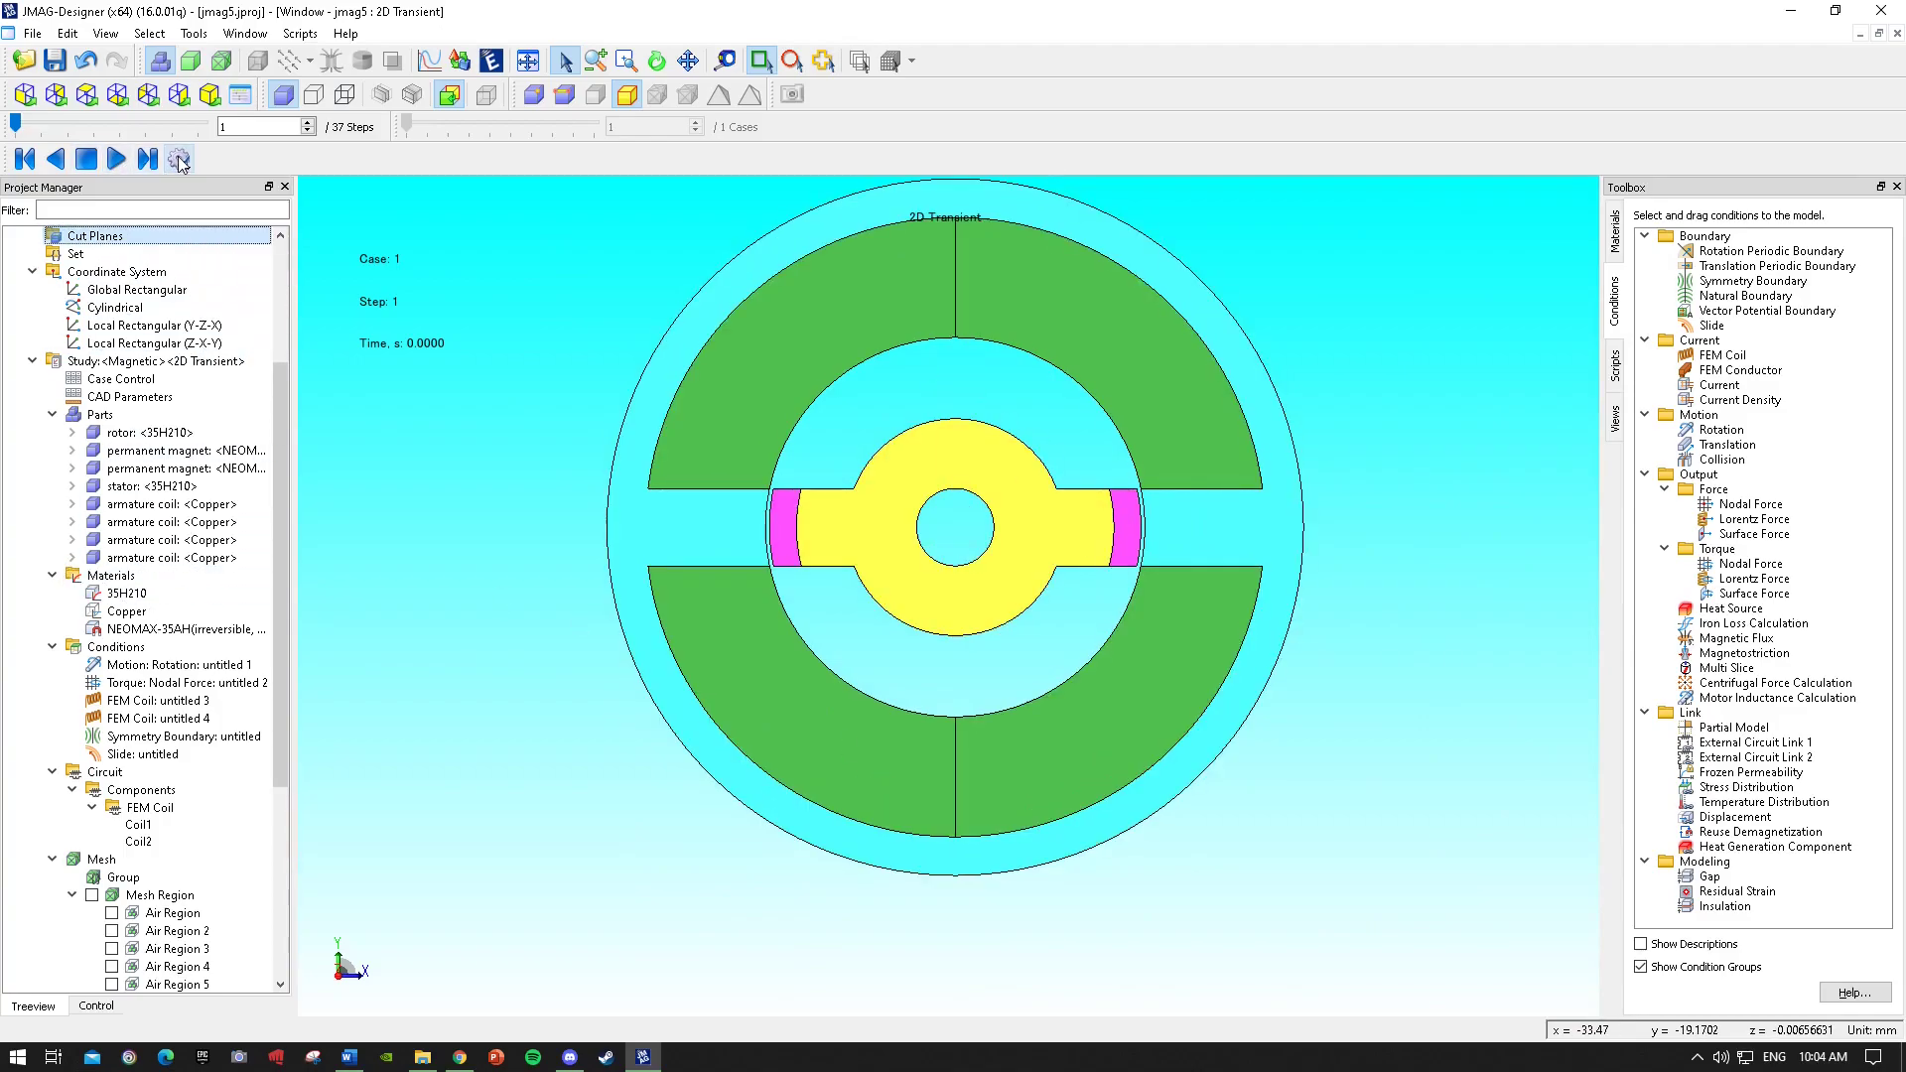
mouse_move(237, 190)
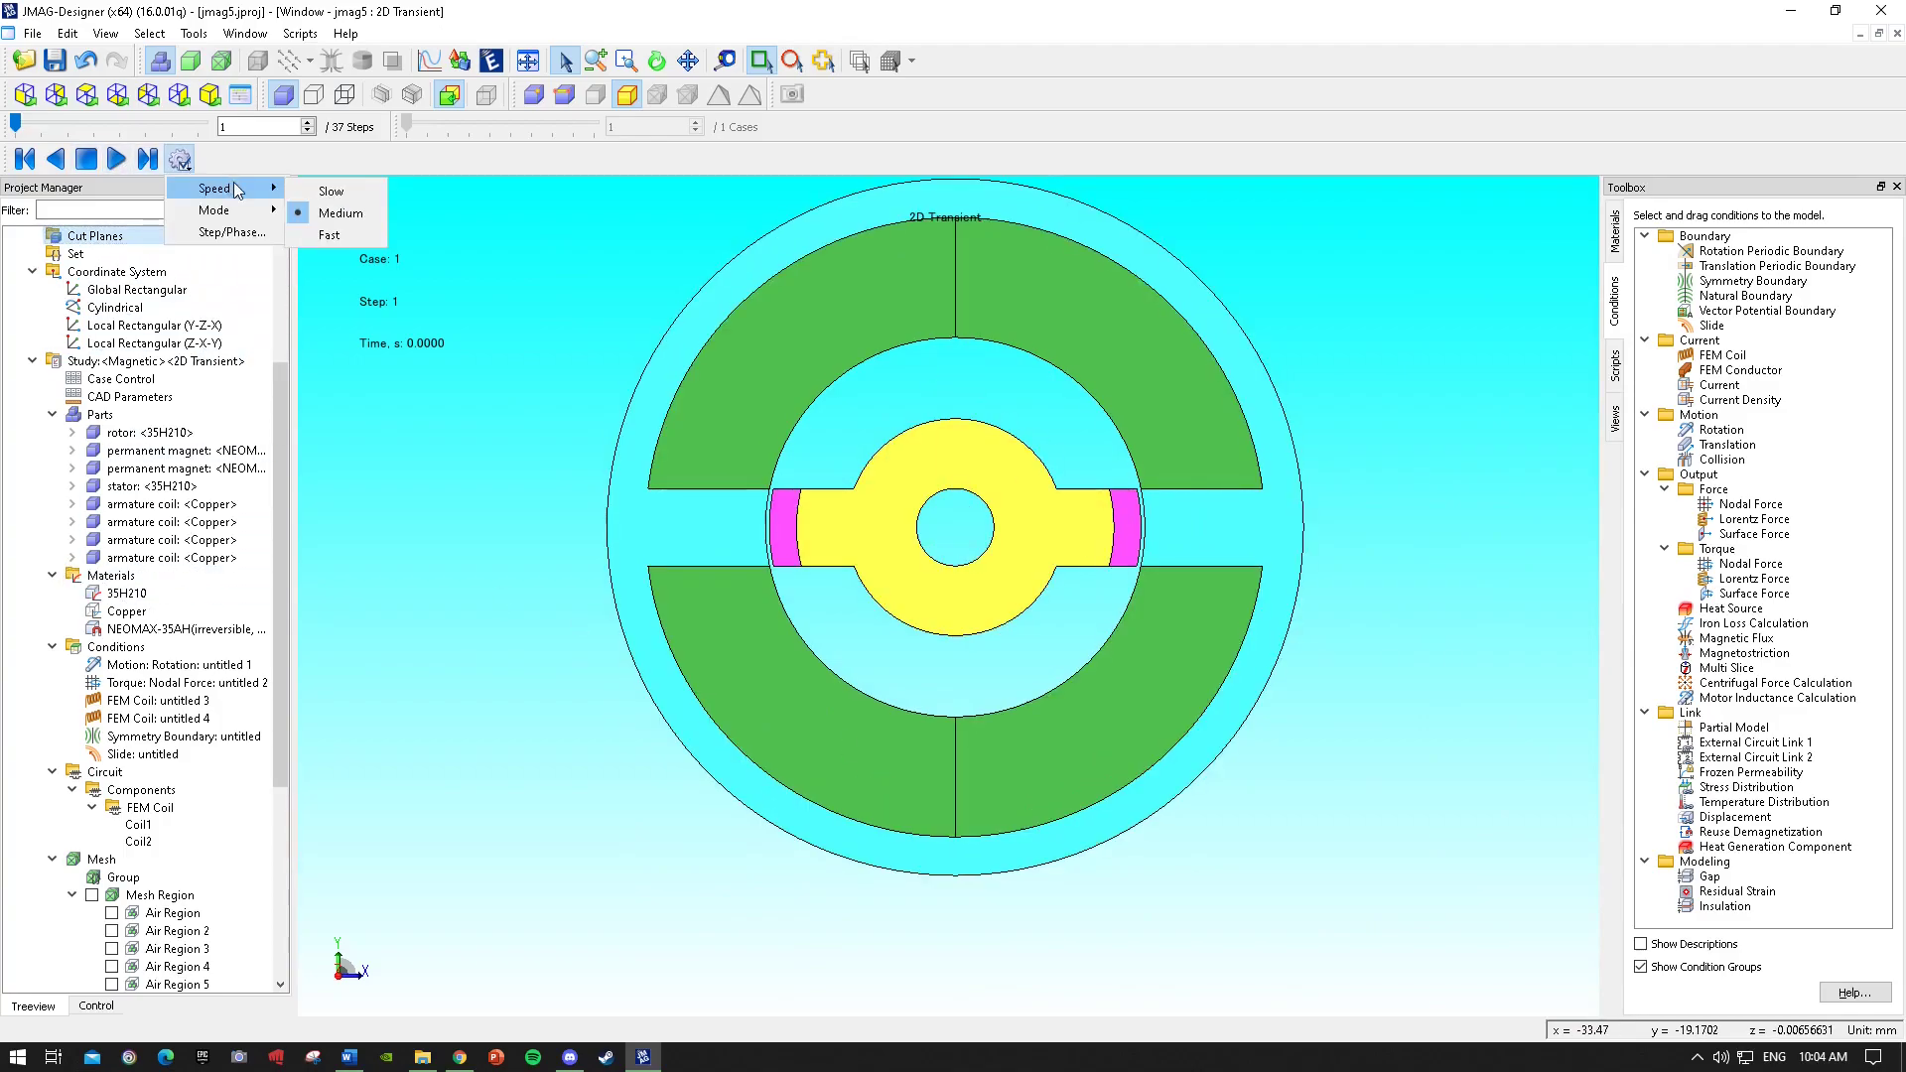
click(241, 232)
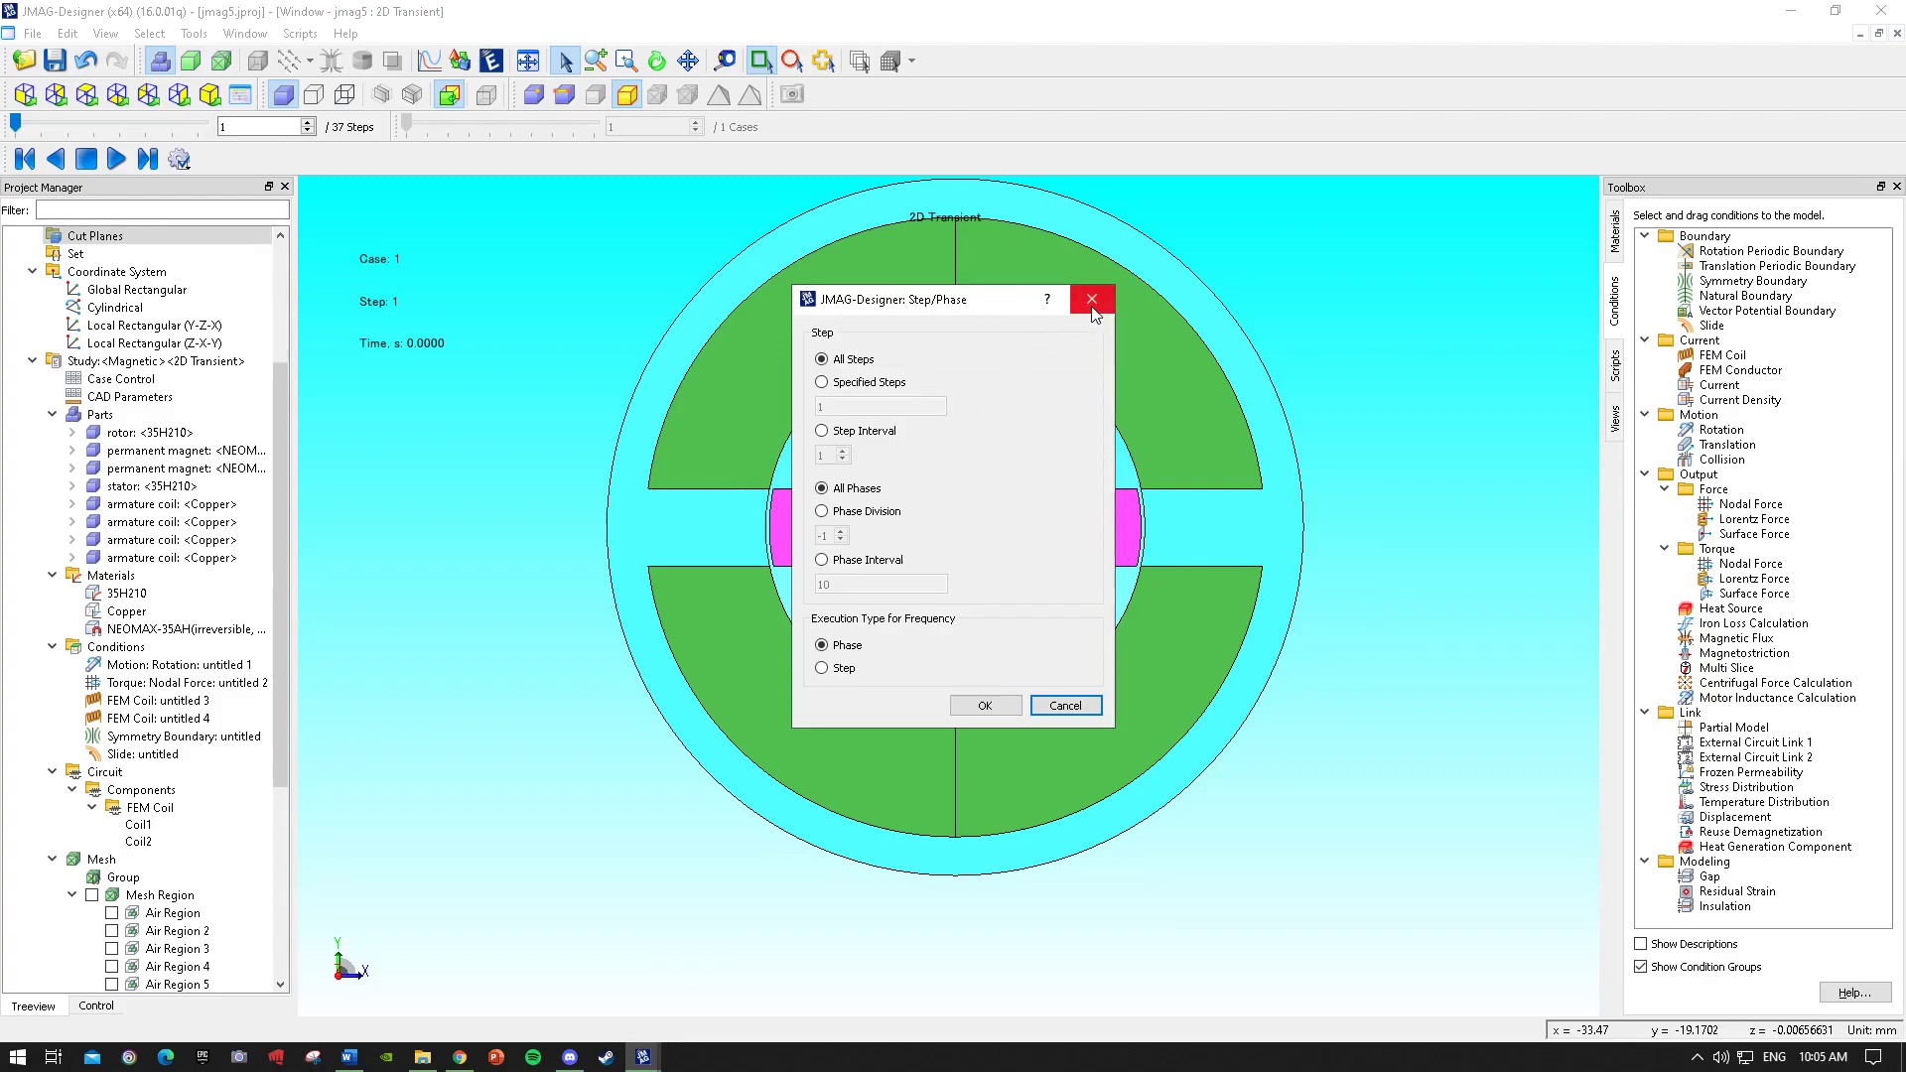
click(837, 560)
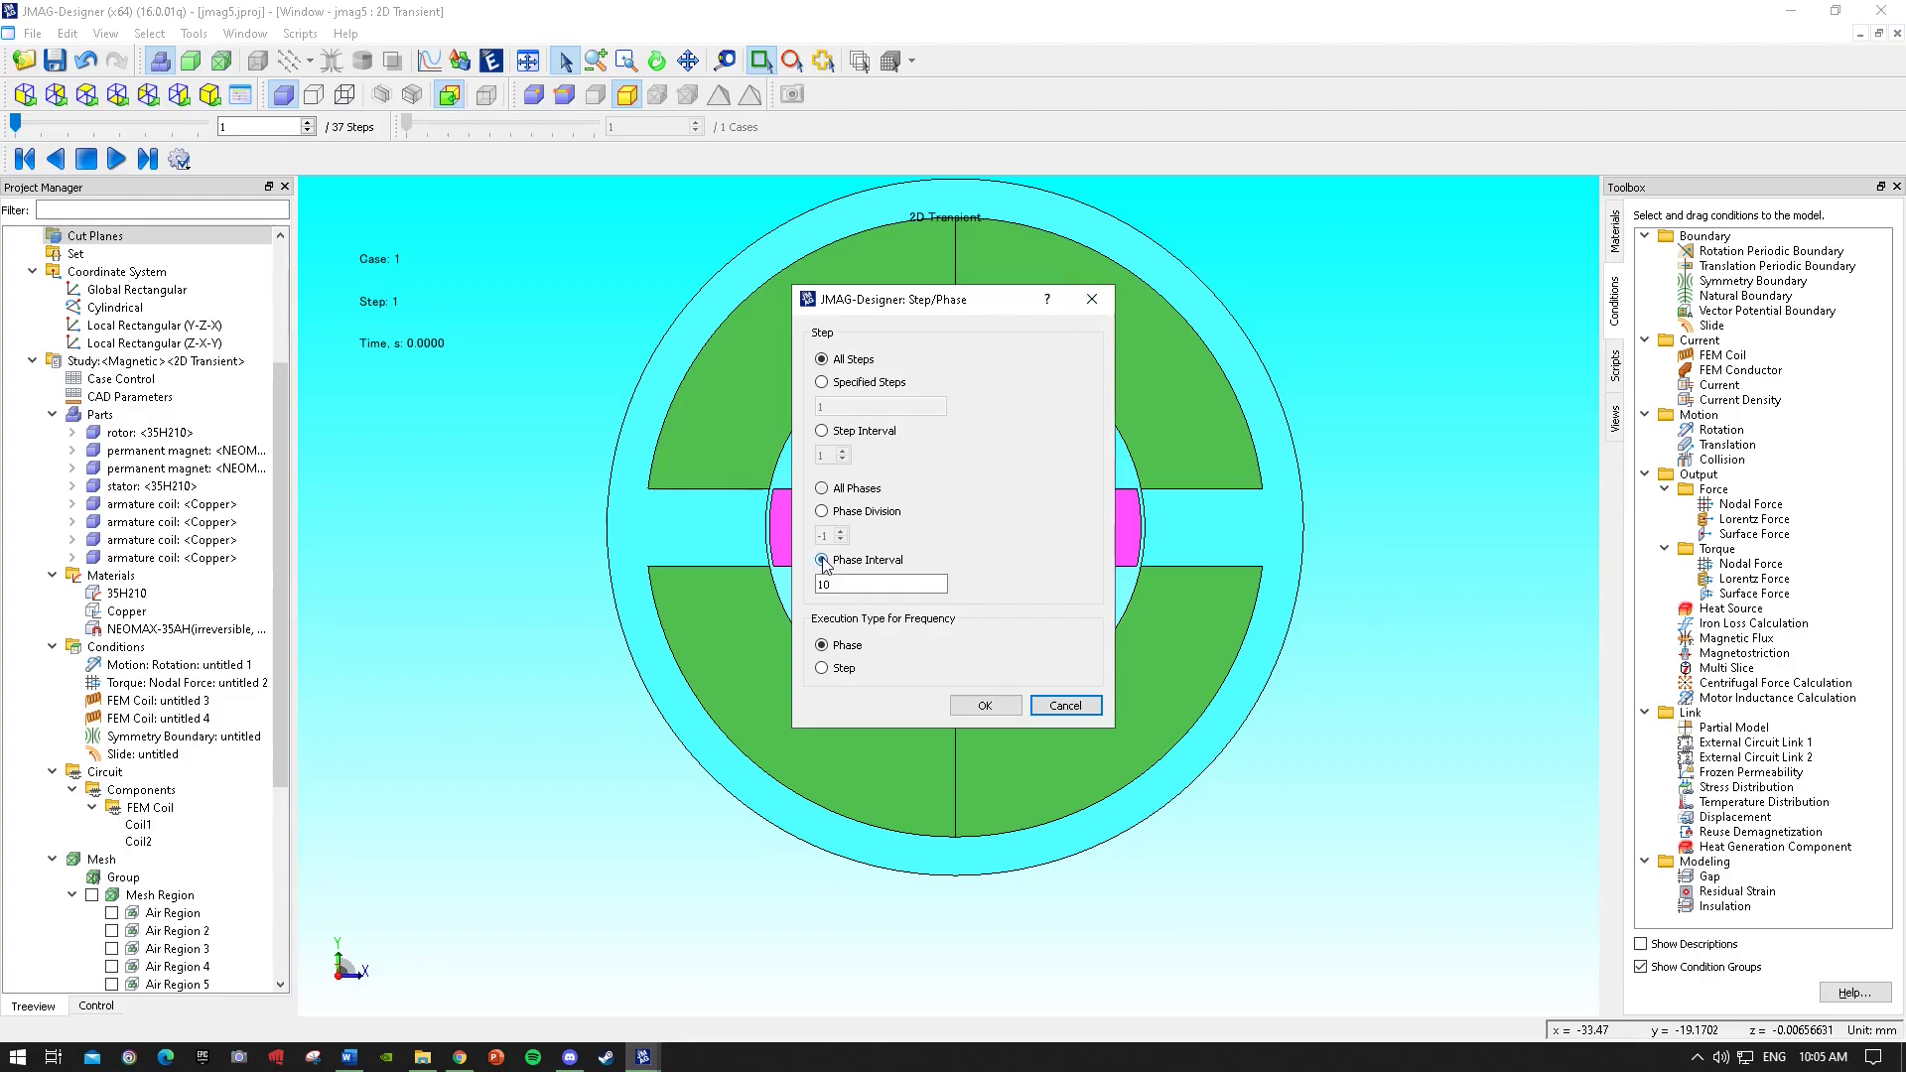
click(823, 489)
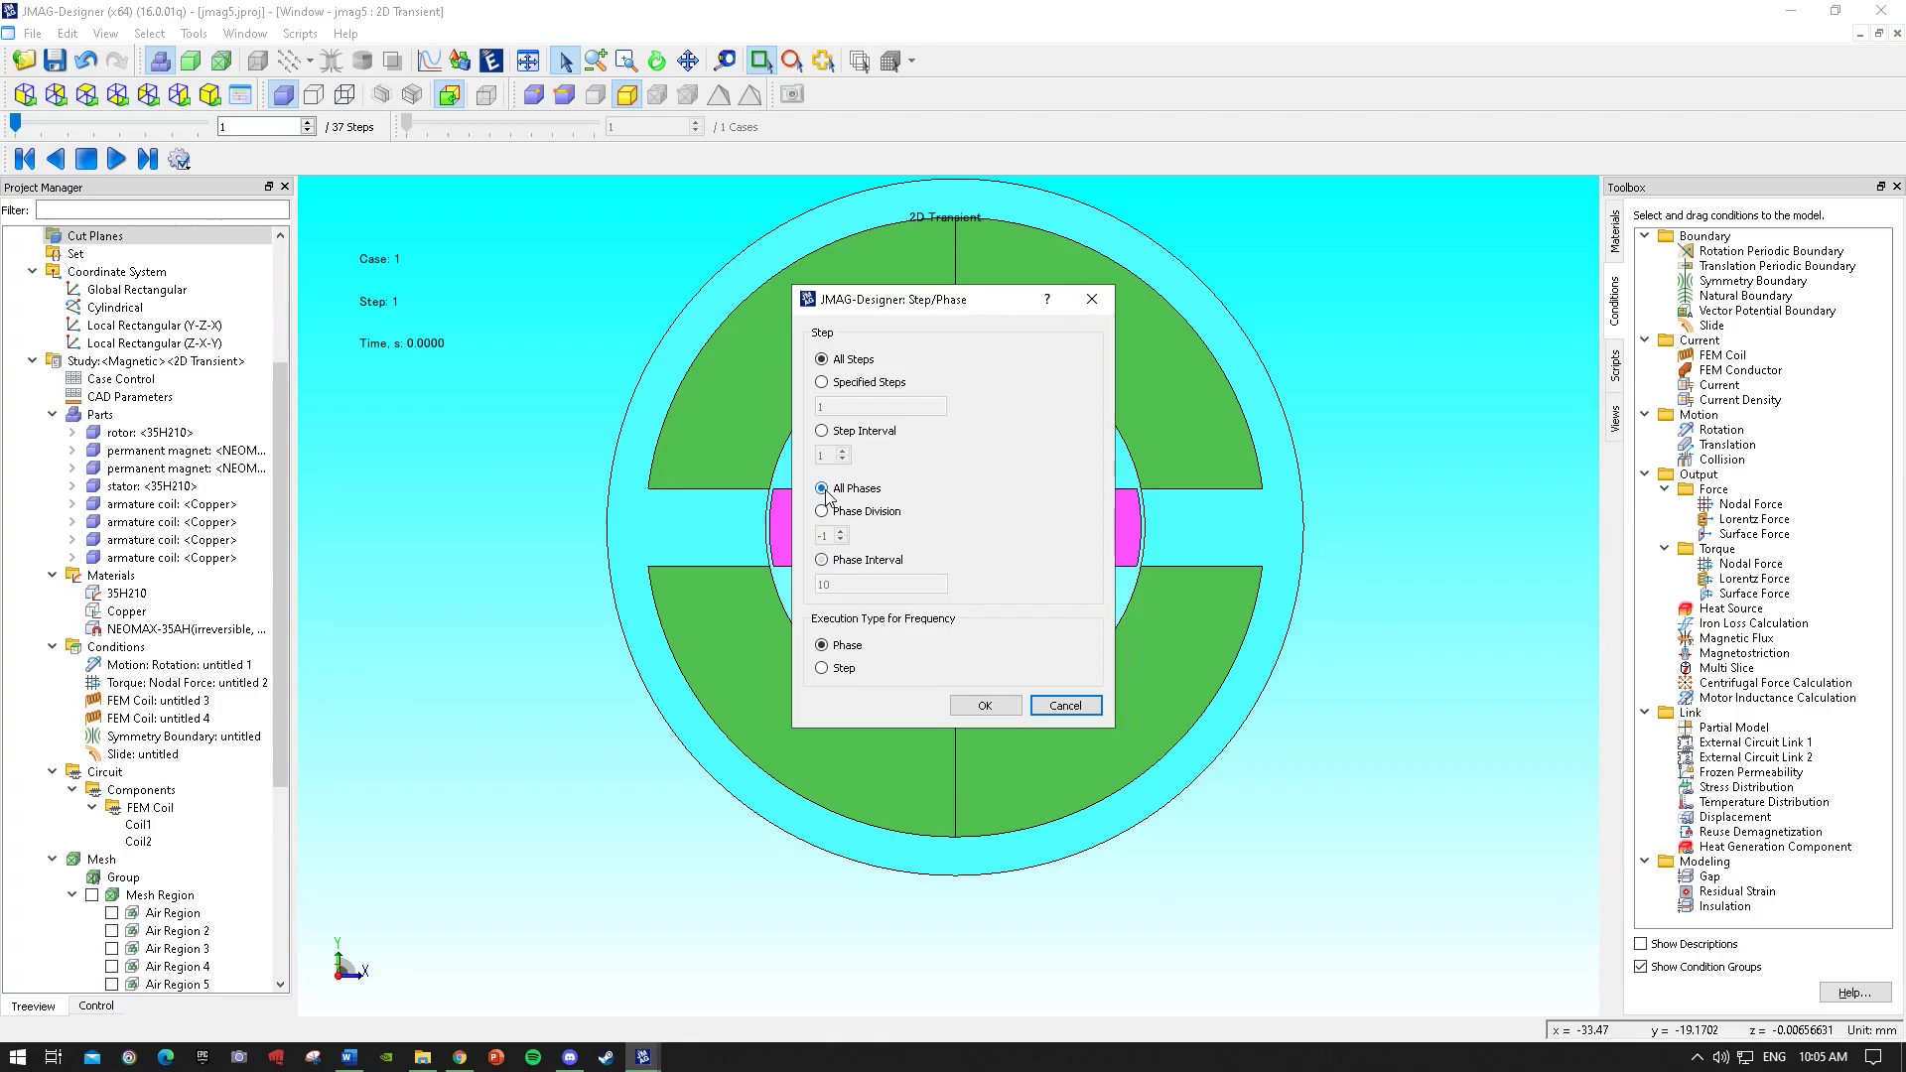
click(1092, 298)
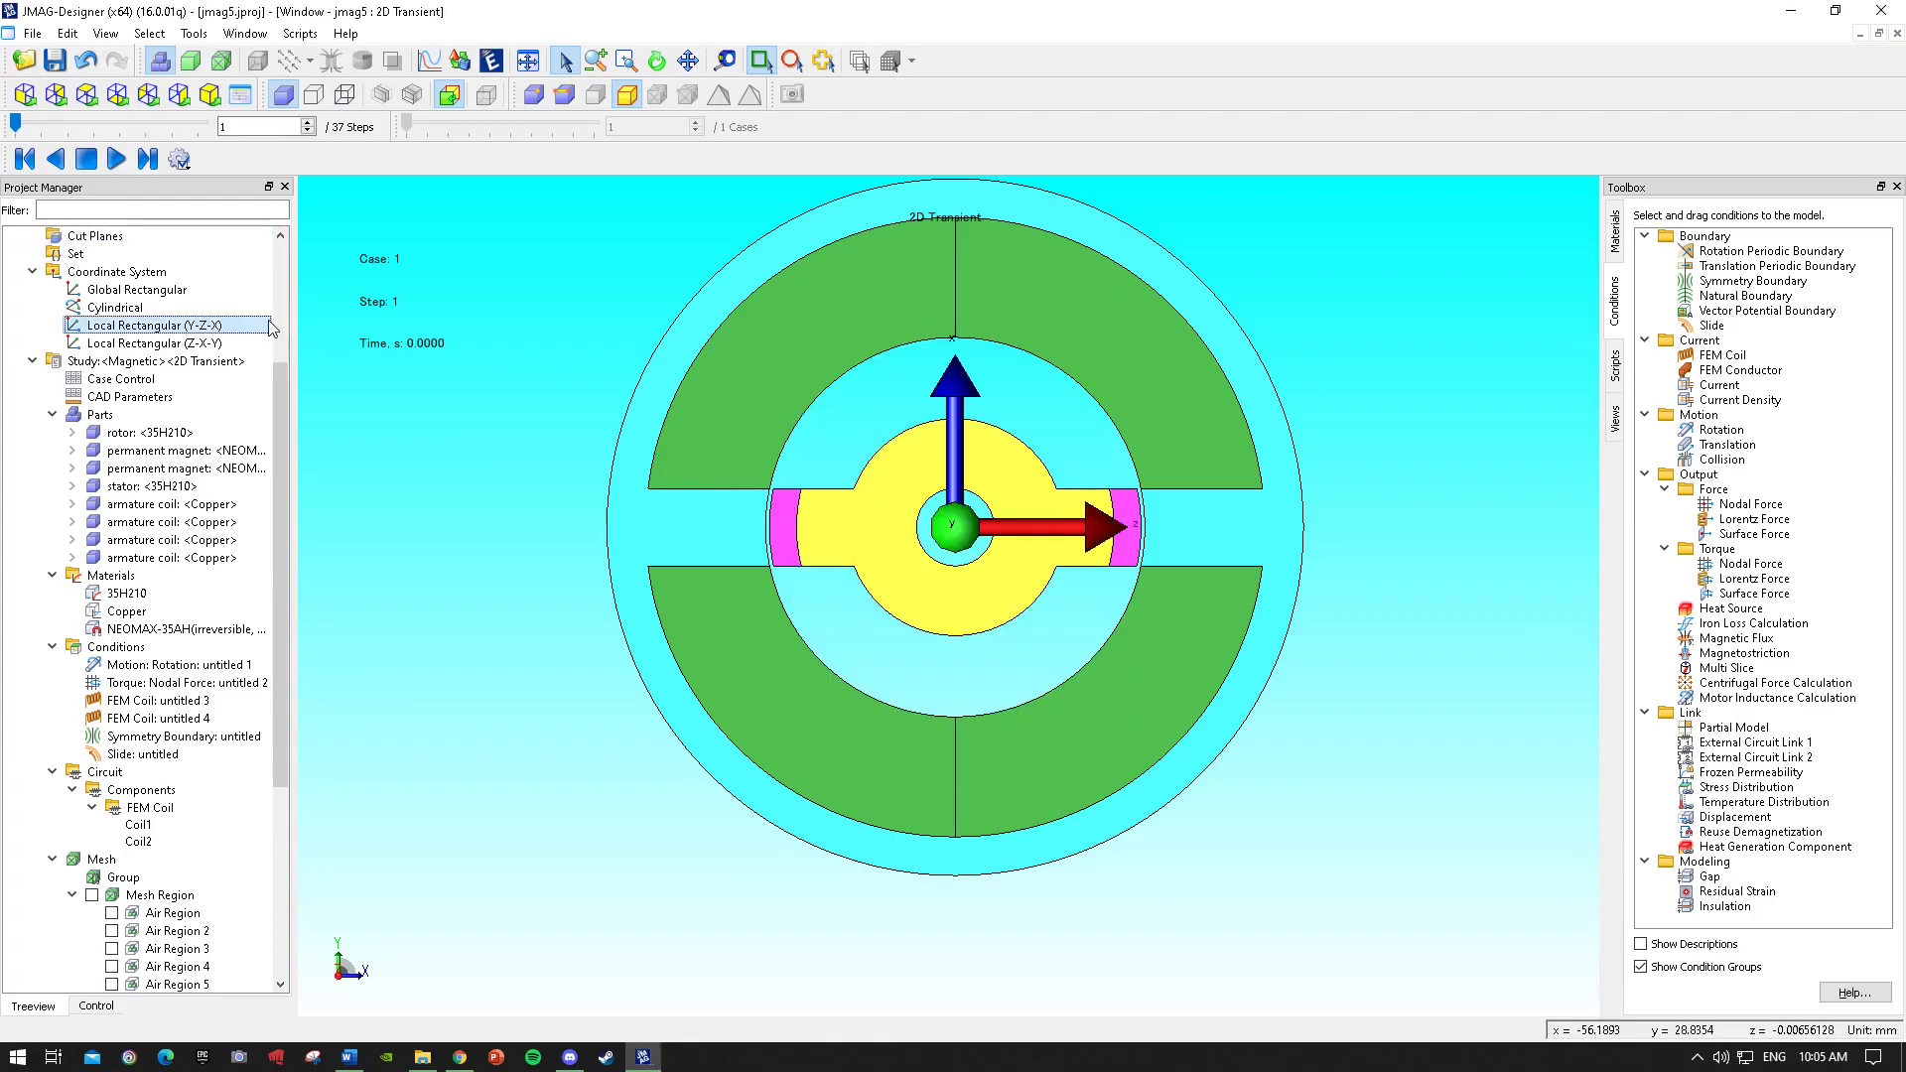
Restart the study's calculation with 39 steps for restart.
click(126, 592)
click(124, 416)
right_click(116, 362)
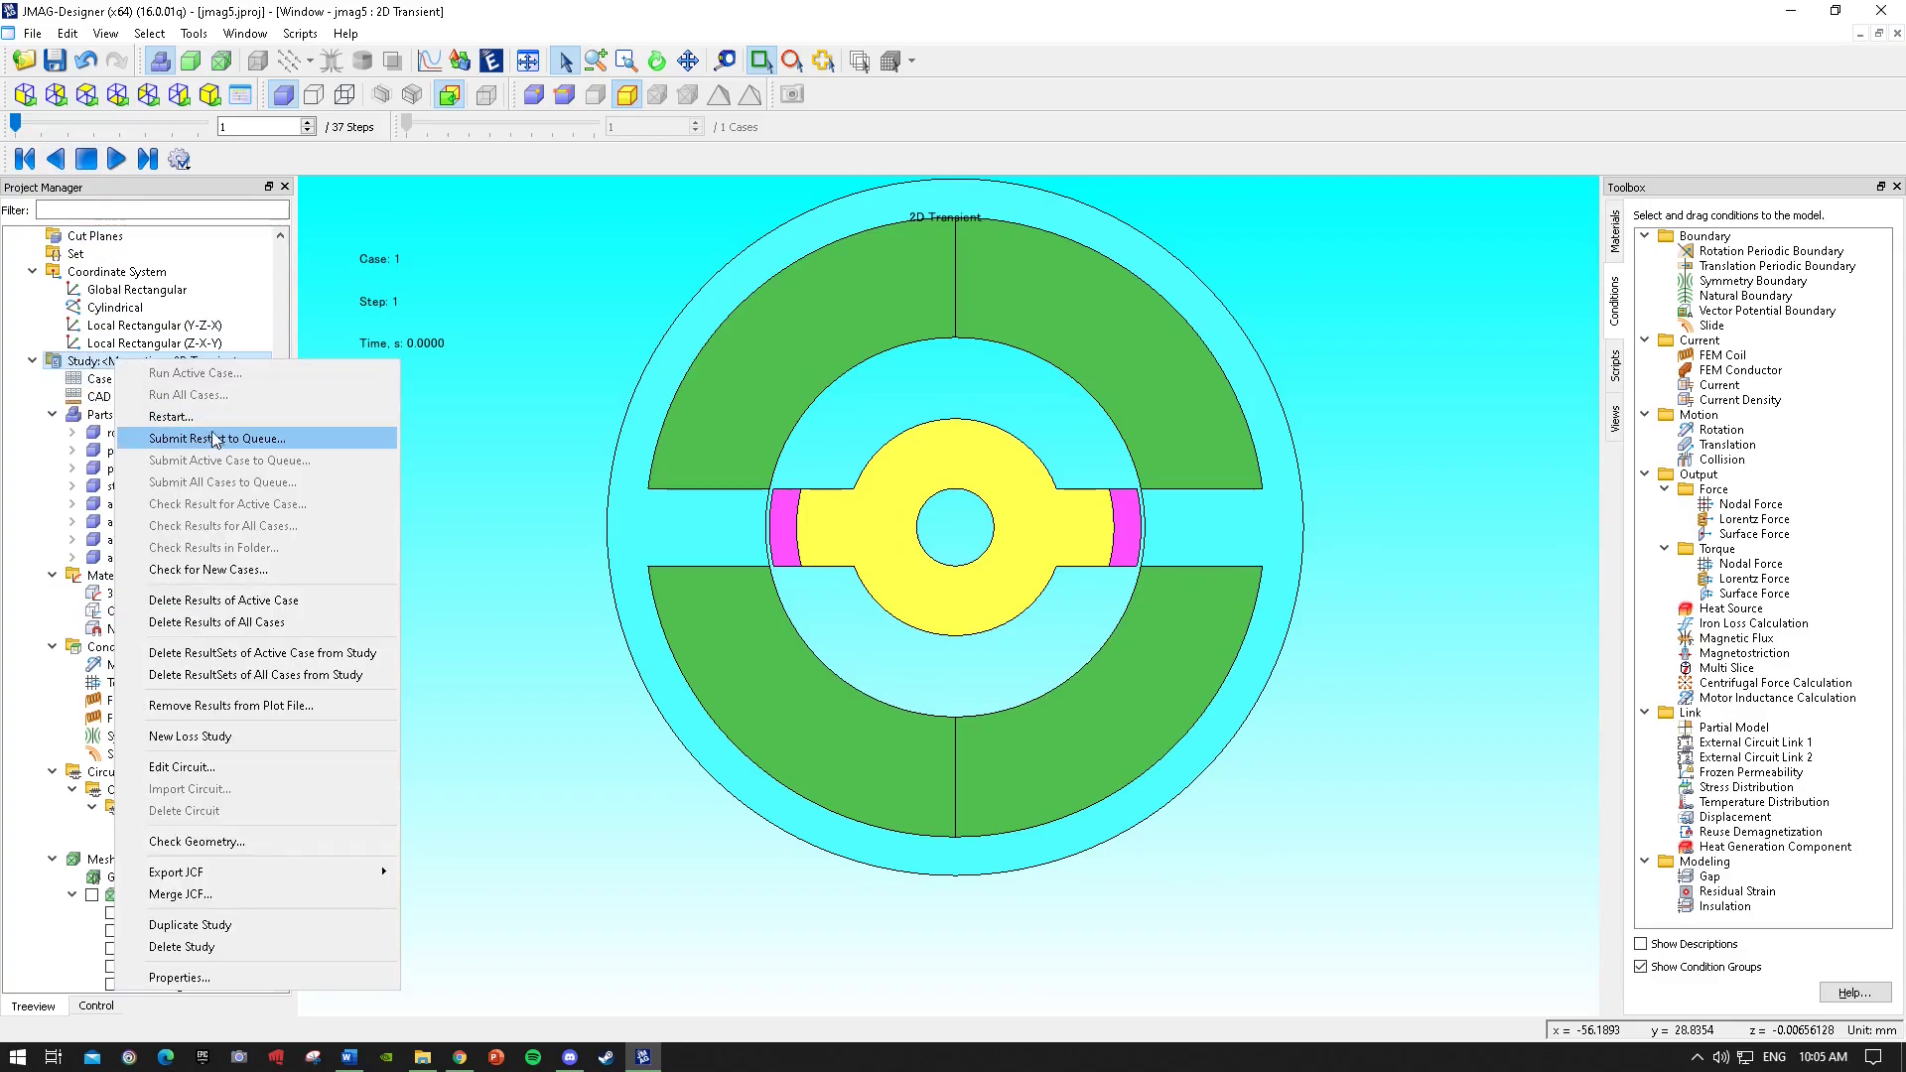
click(230, 420)
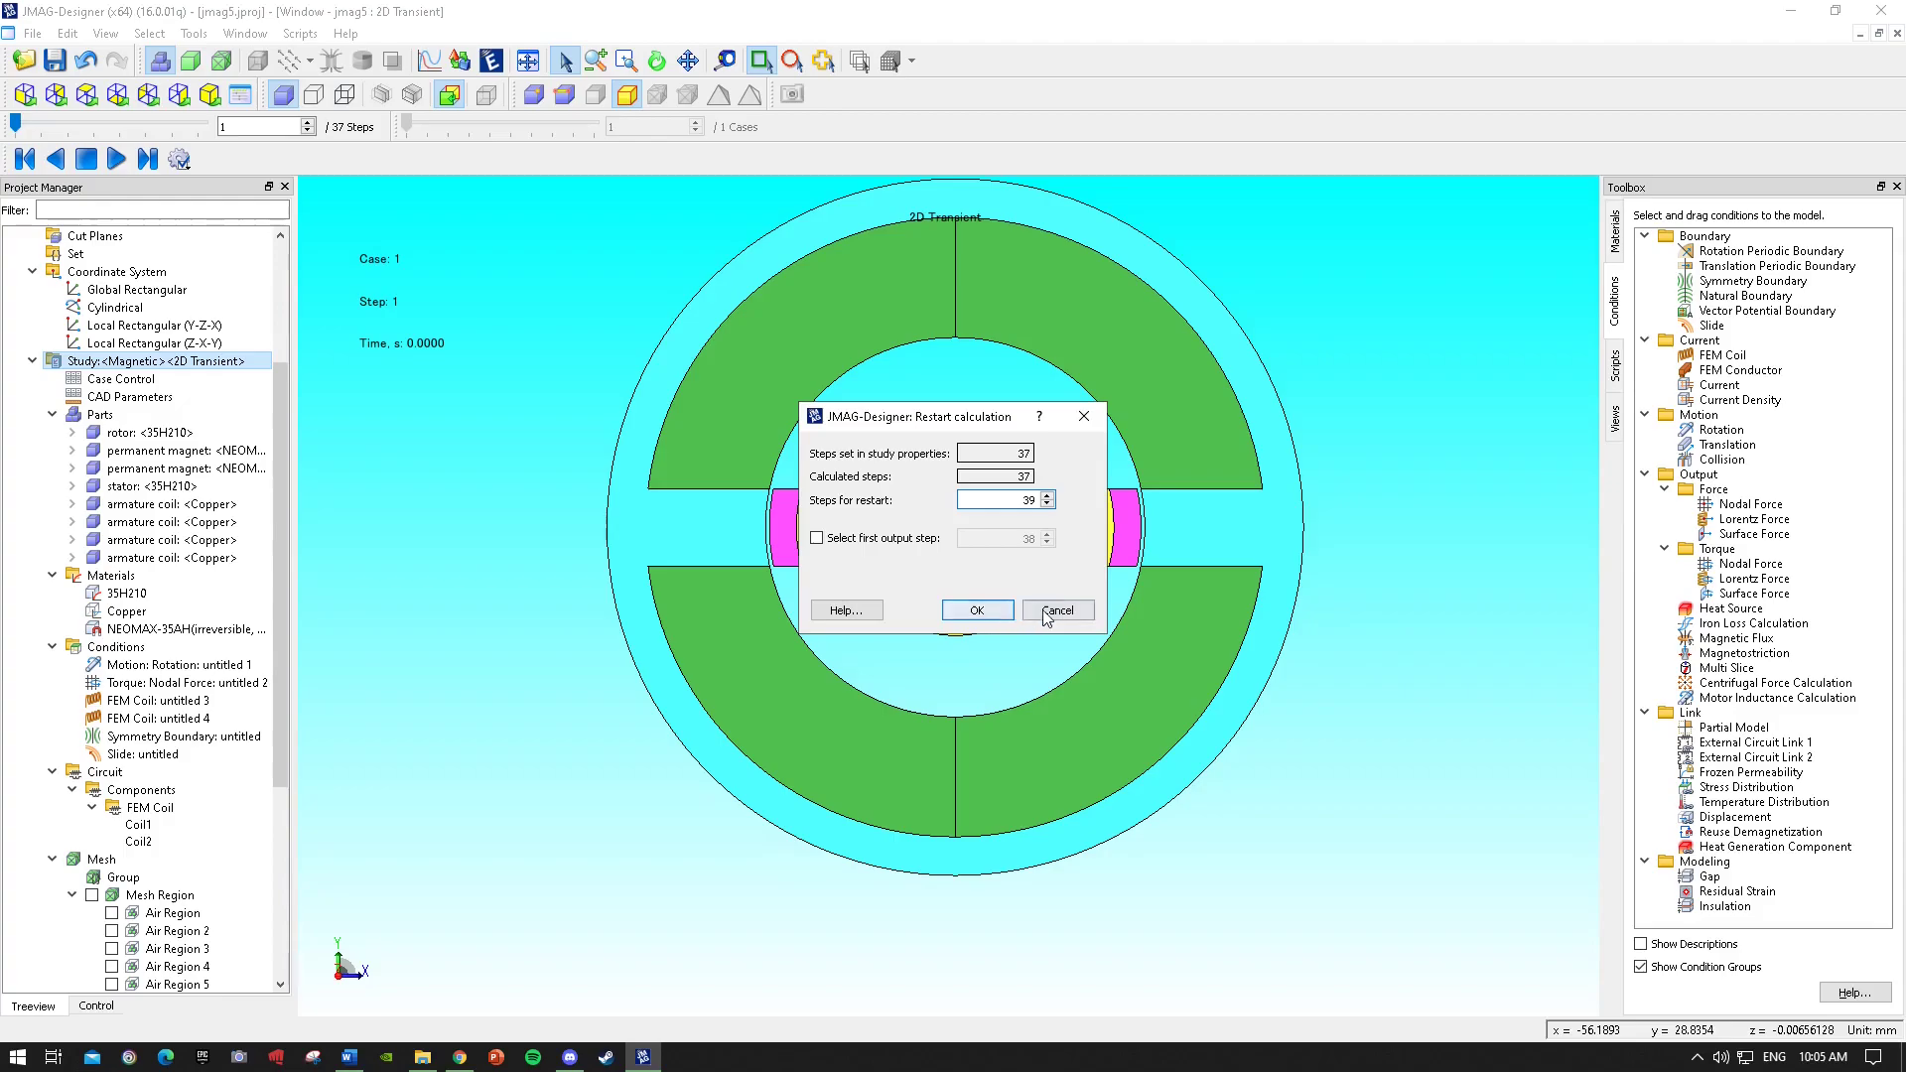
click(977, 609)
Reopen the study's circuit editor to check Coil1, then close it.
right_click(112, 363)
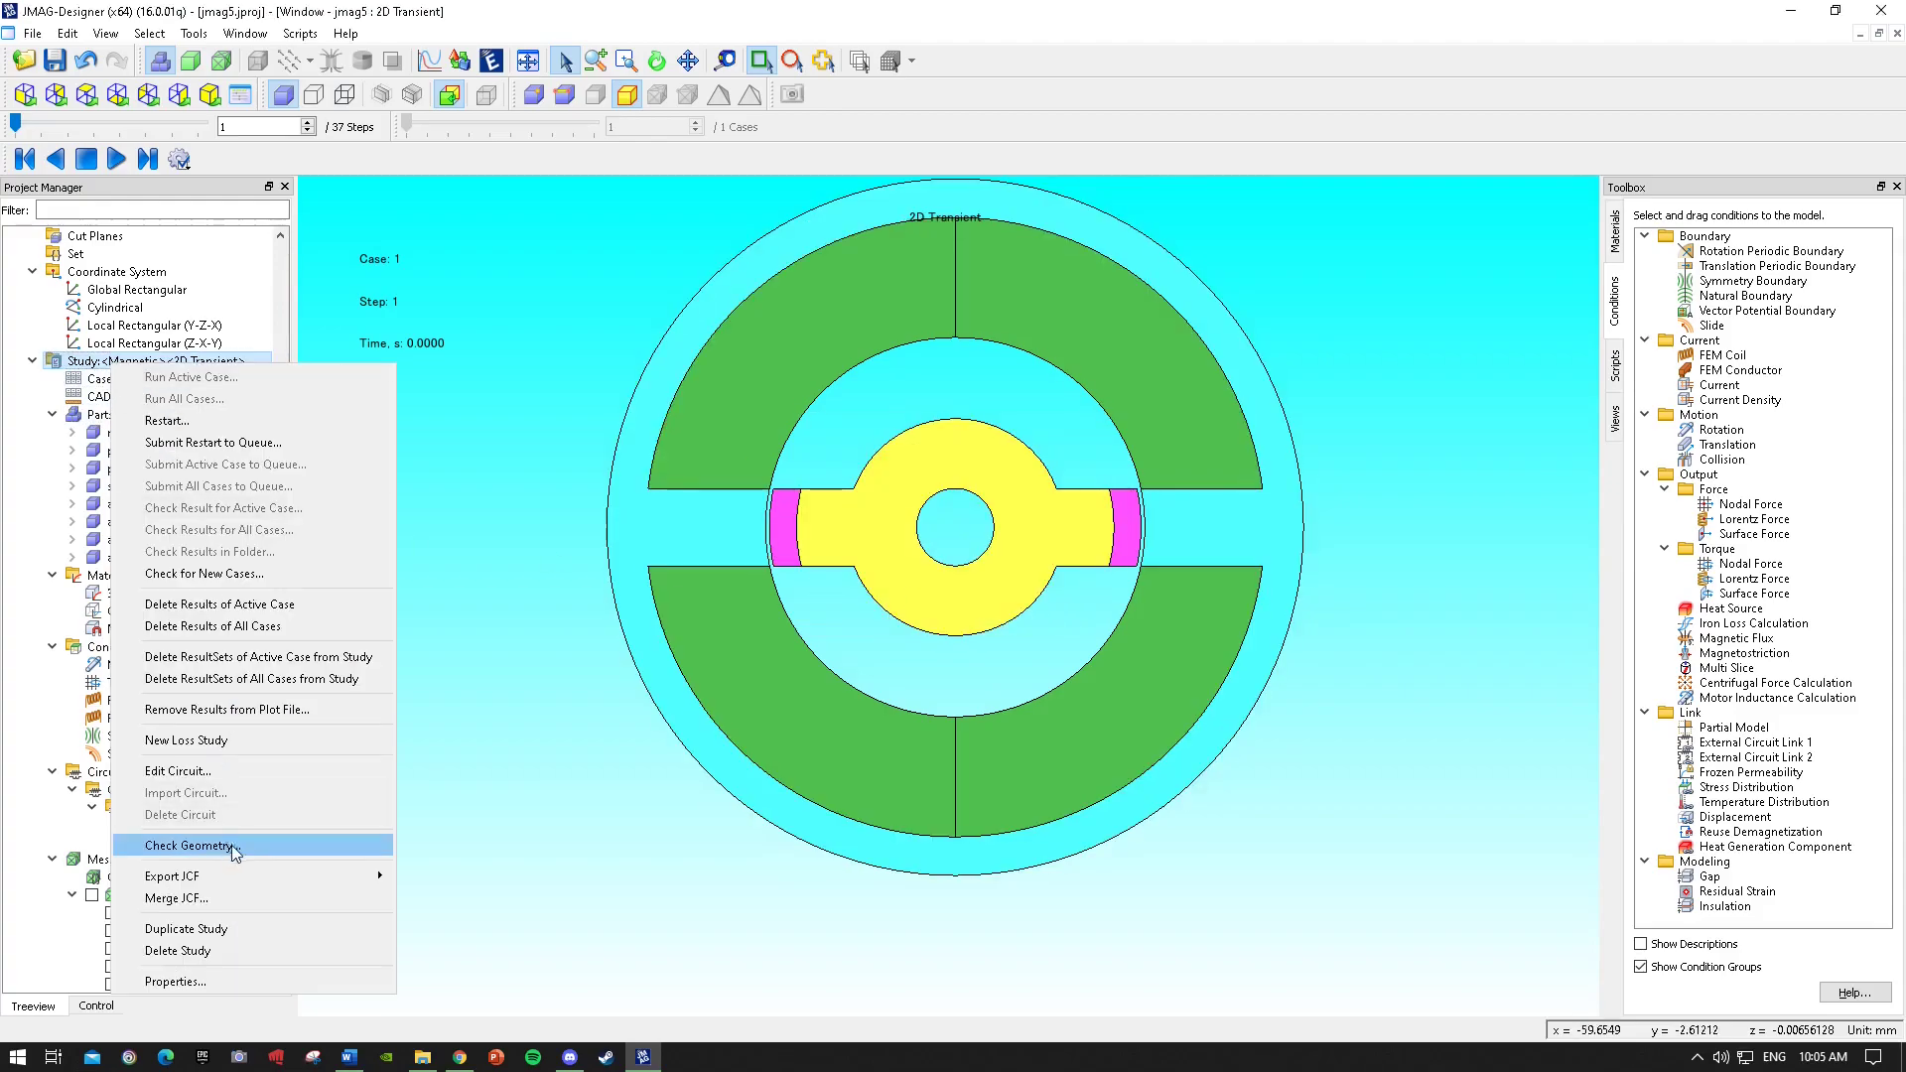
click(260, 771)
click(1175, 496)
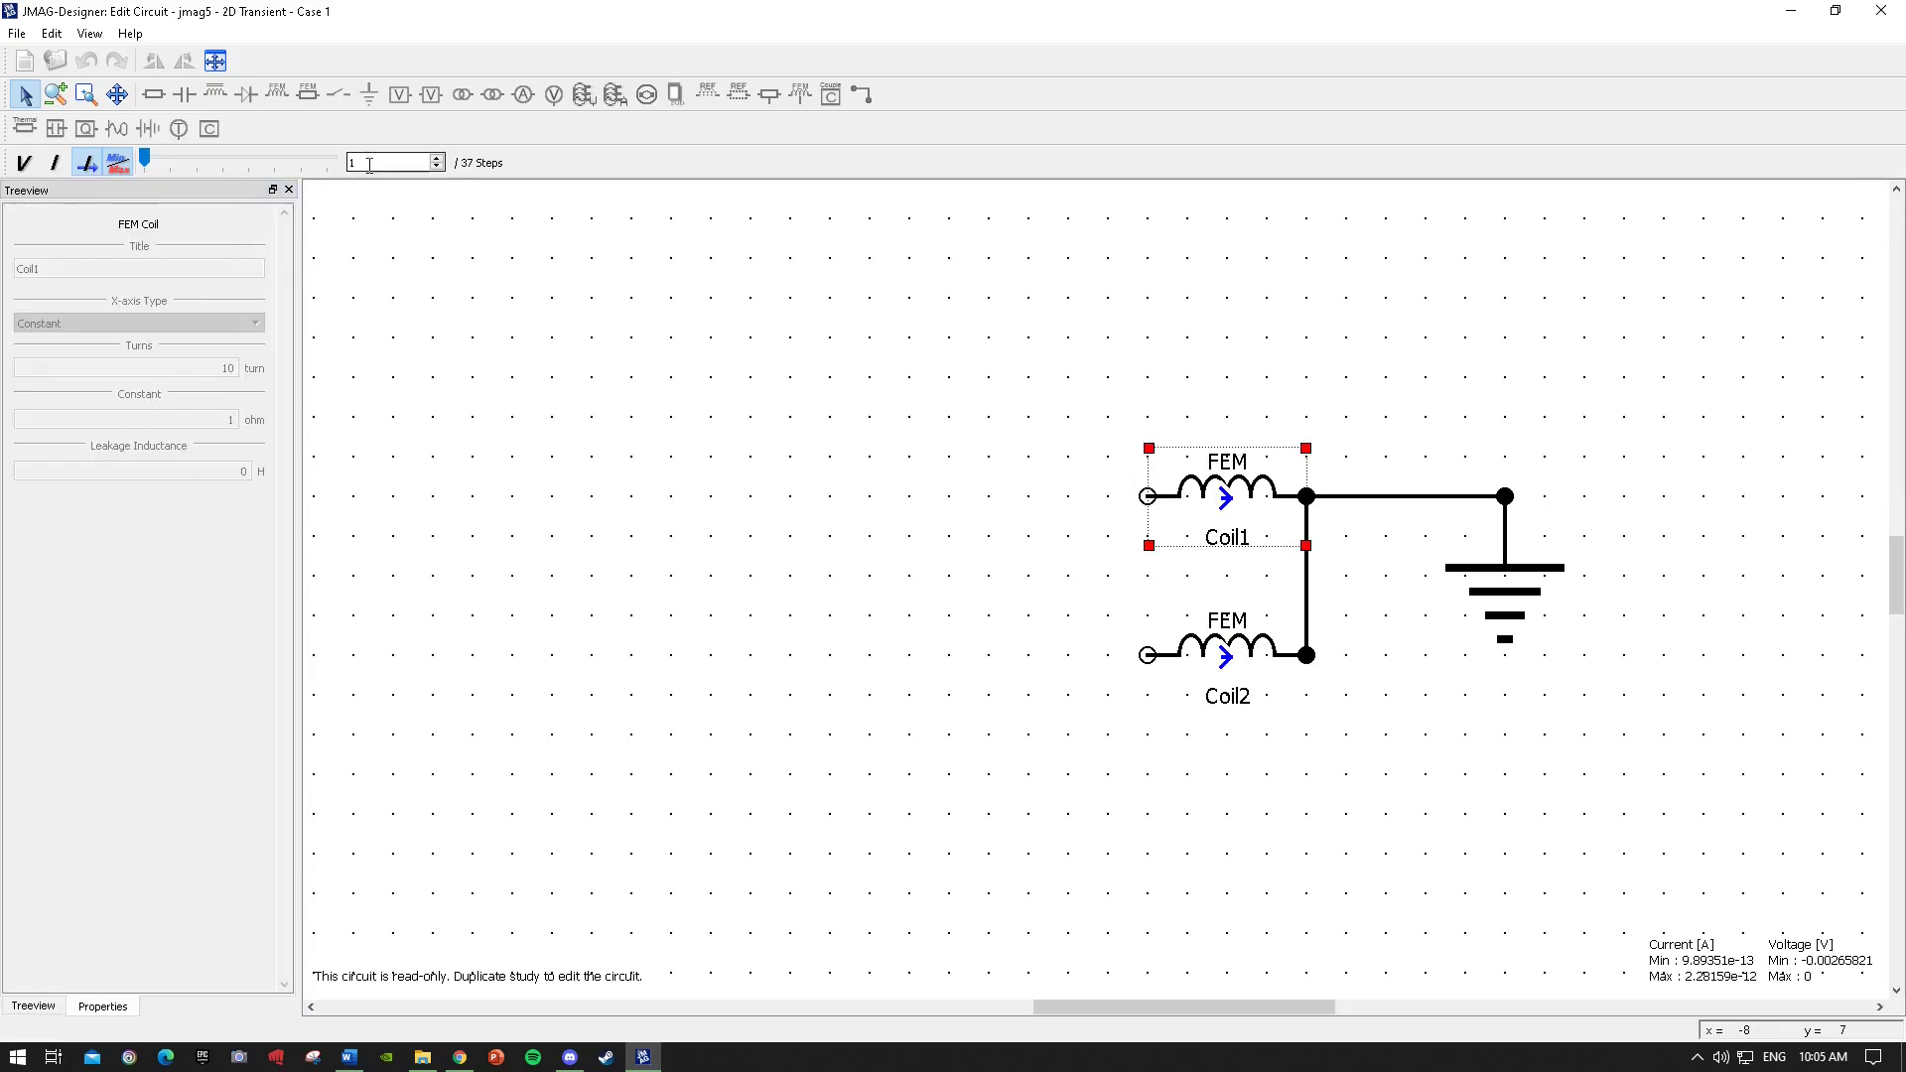
click(1880, 10)
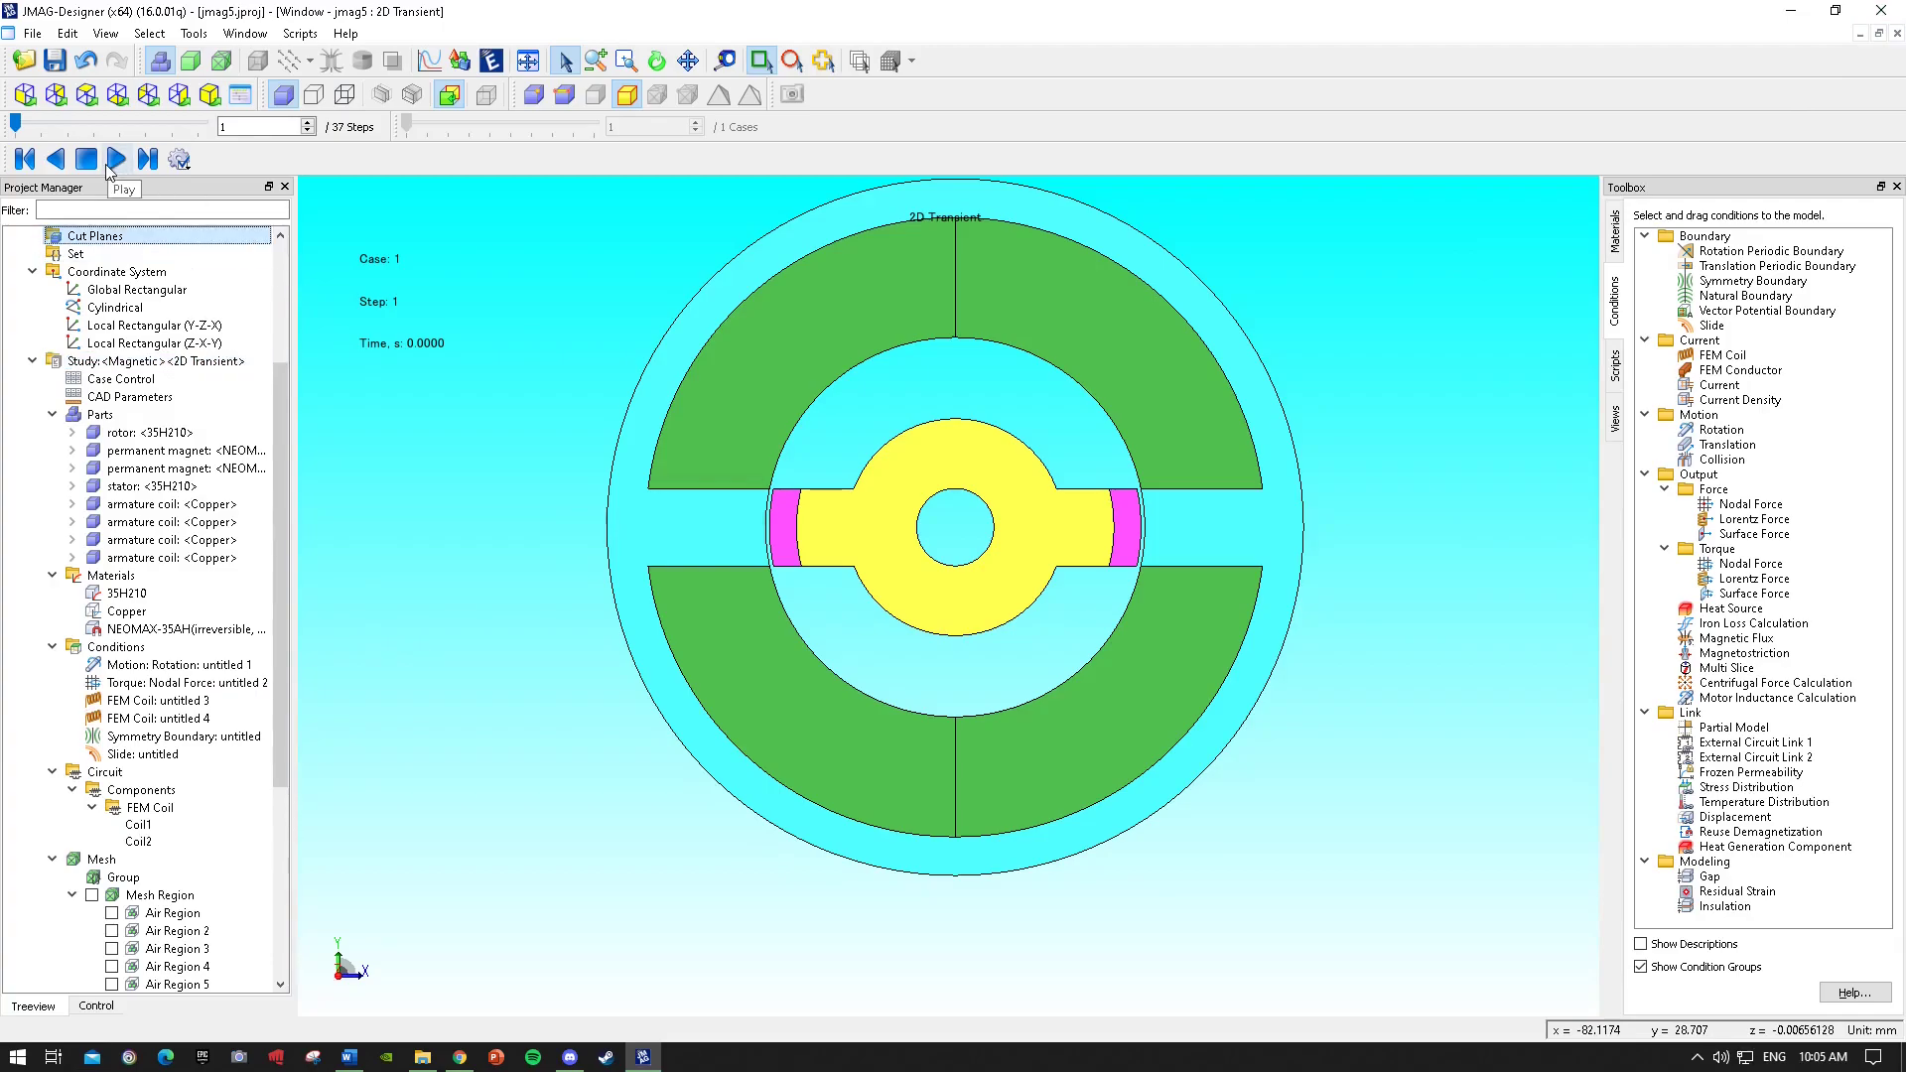
scroll(854, 385, up, 1)
scroll(834, 409, down, 1)
scroll(834, 408, down, 1)
key(alt+z)
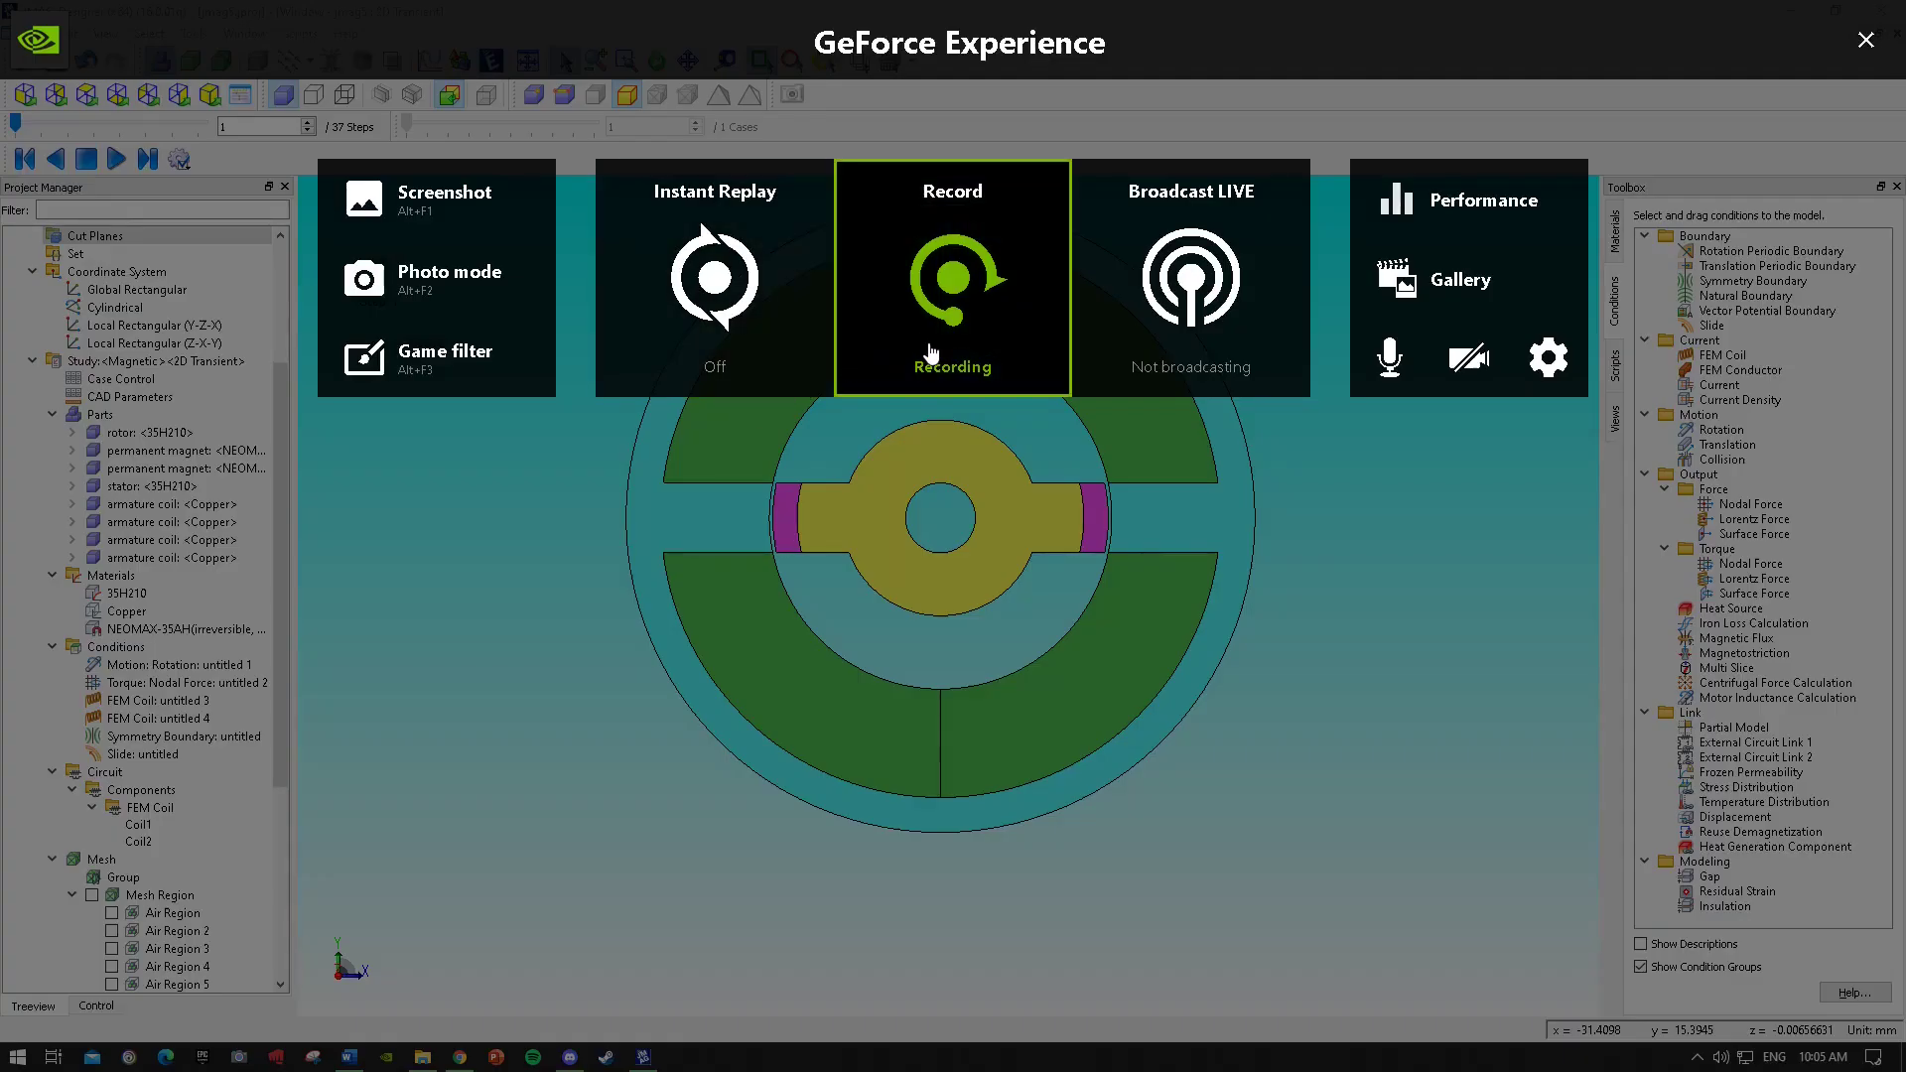